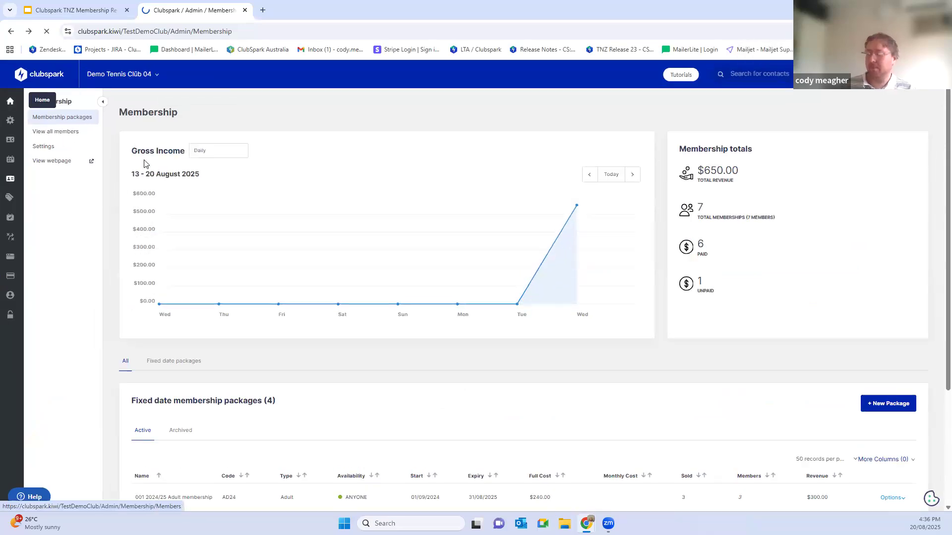
Step: Enlarge the page zoom and open the club's Membership section
key(ctrl+plus)
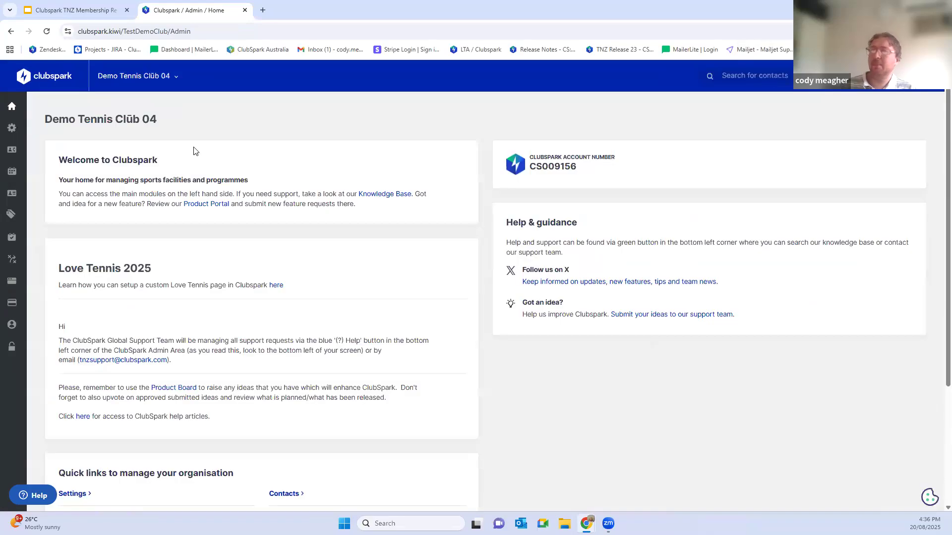
key(ctrl+plus)
key(ctrl+plus)
key(ctrl+plus)
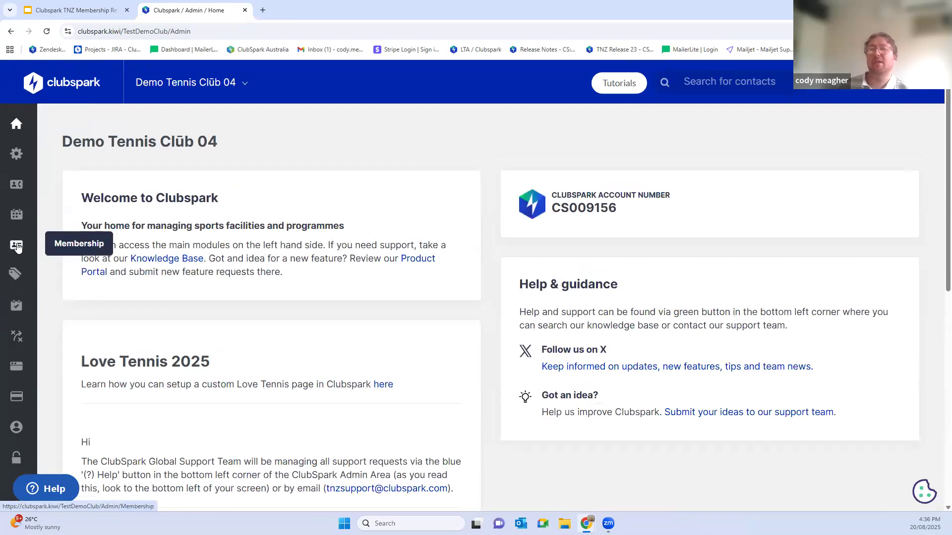
click(17, 247)
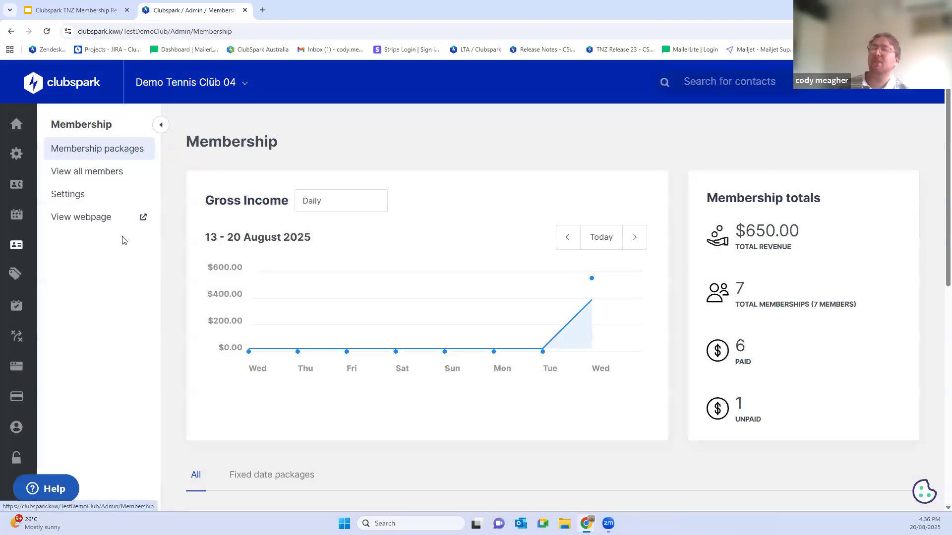
scroll(409, 218, down, 1)
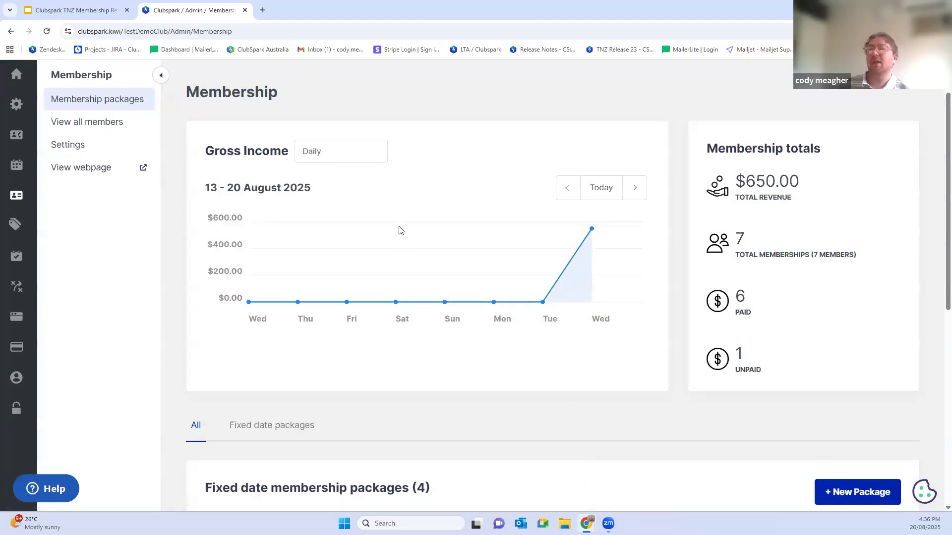
scroll(387, 222, up, 1)
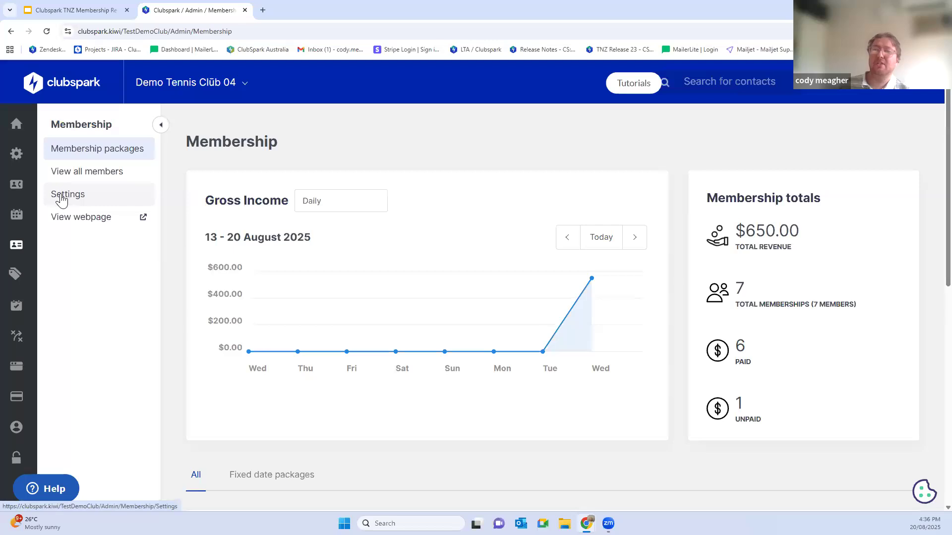
Step: Open the membership settings and review the offline payment status and date of purchase renewal options
click(62, 199)
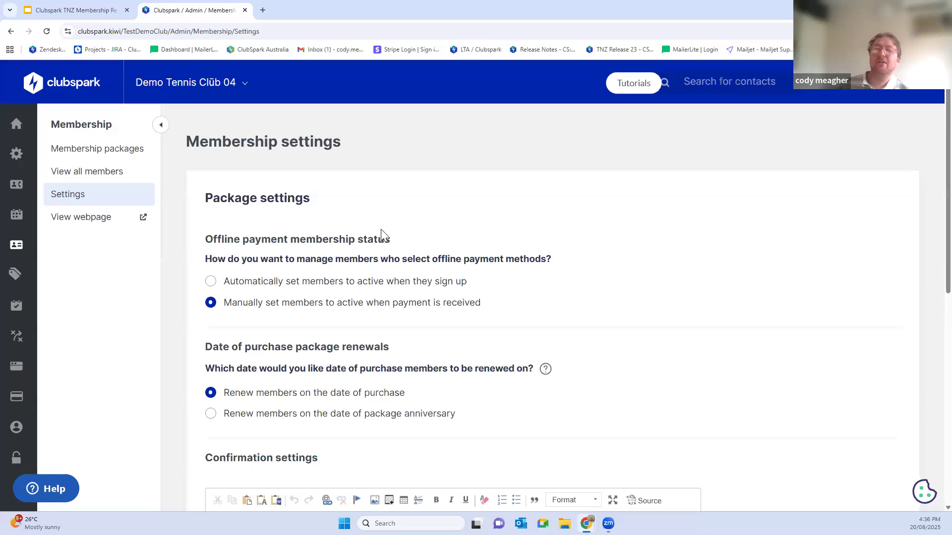
scroll(346, 256, down, 1)
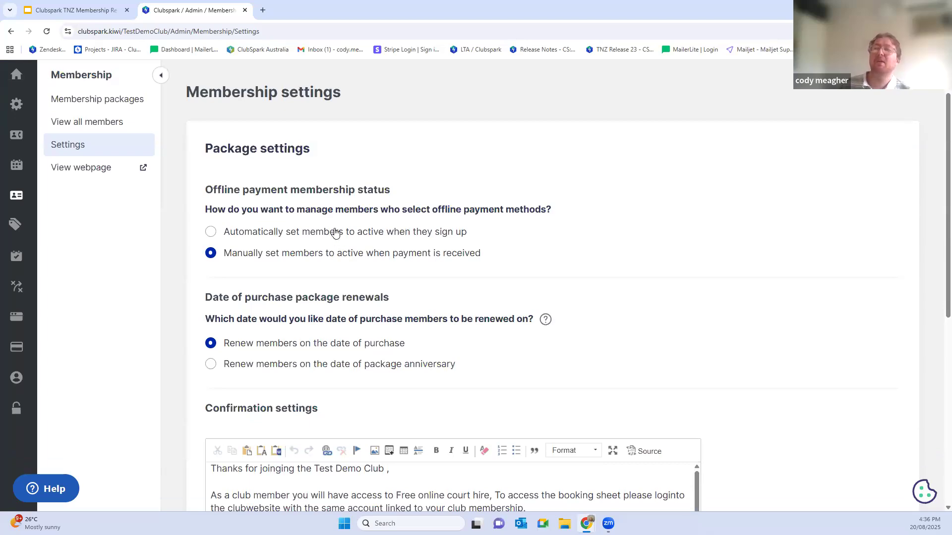
drag(212, 297, 471, 353)
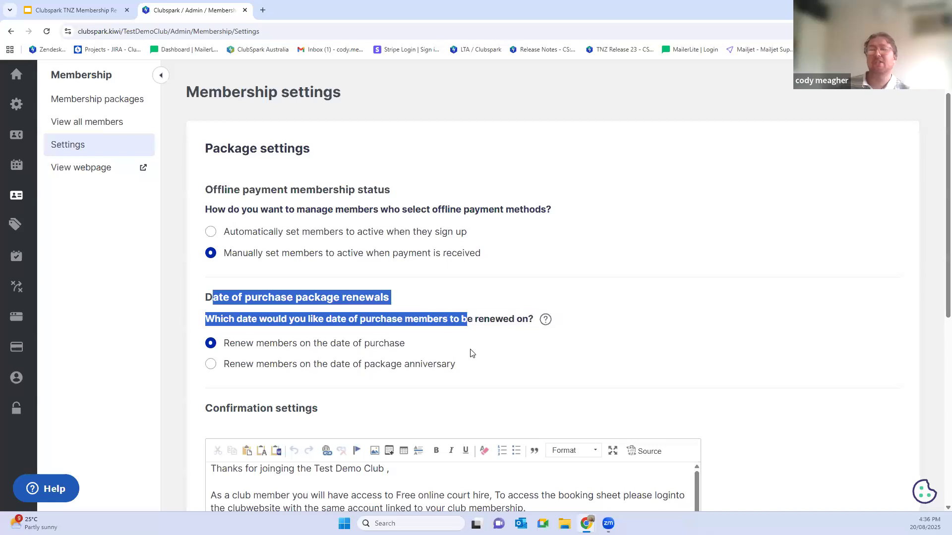
click(294, 298)
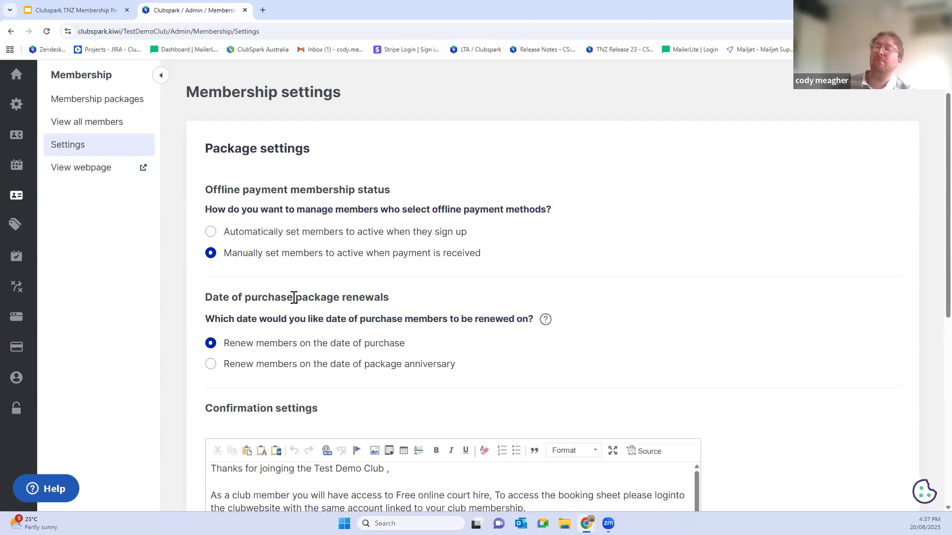
drag(219, 190, 407, 194)
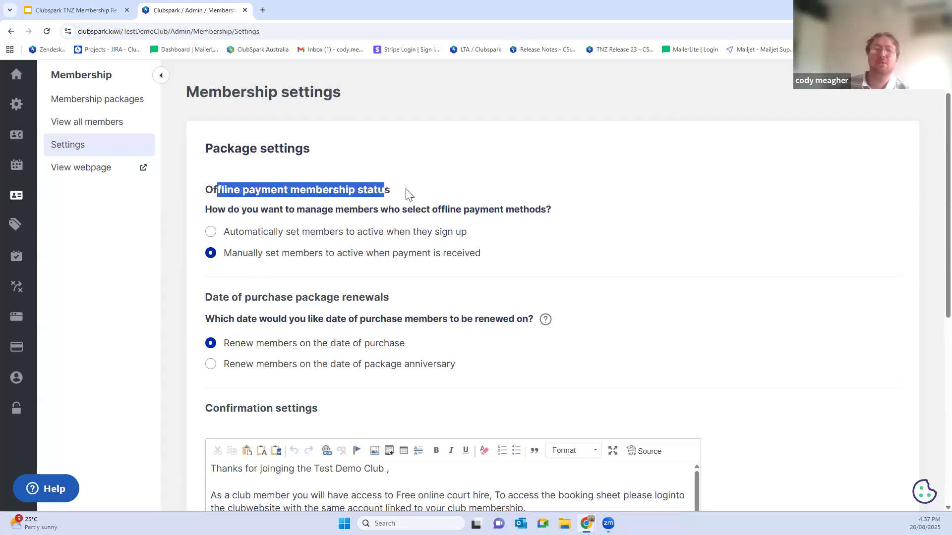
click(406, 193)
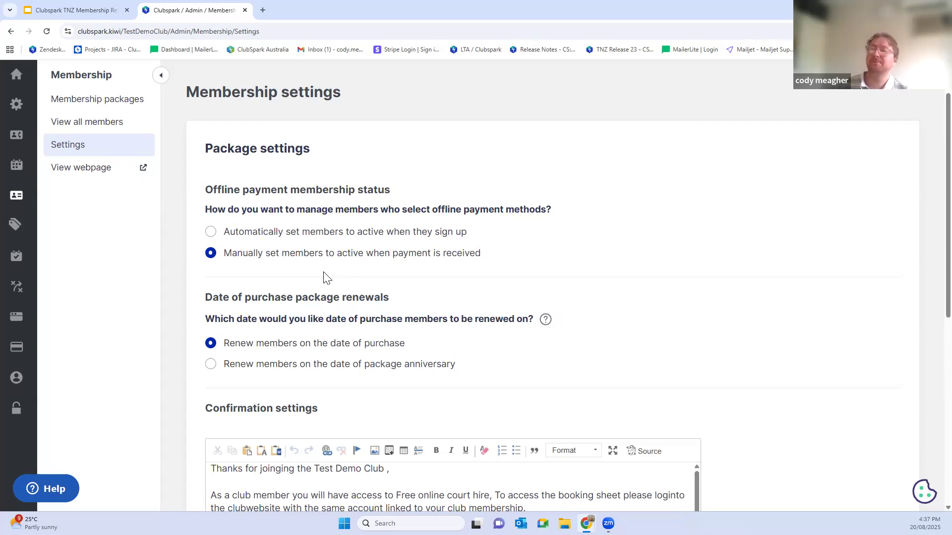
Step: Examine the confirmation message and its link options, along with the Terms & Conditions upload
scroll(327, 277, down, 4)
drag(221, 270, 276, 392)
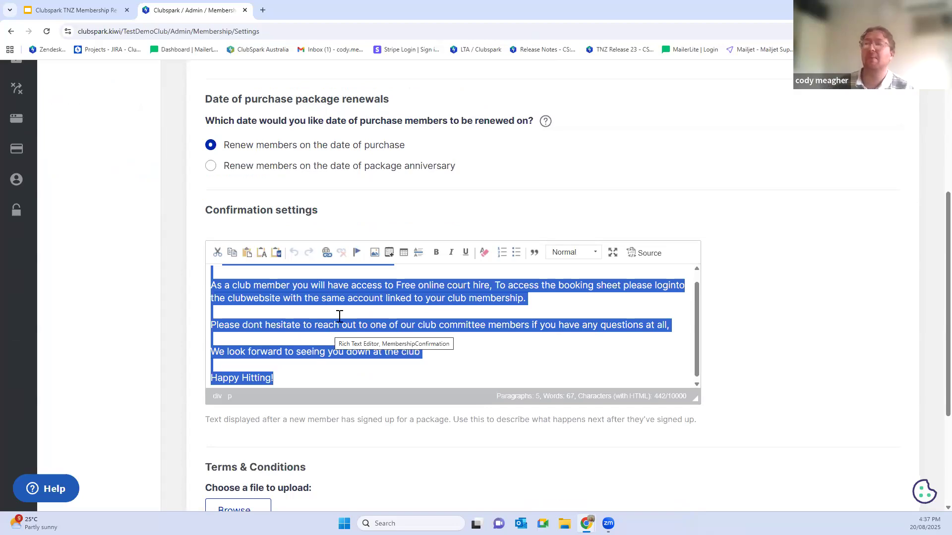
click(417, 351)
drag(421, 351, 225, 352)
click(326, 253)
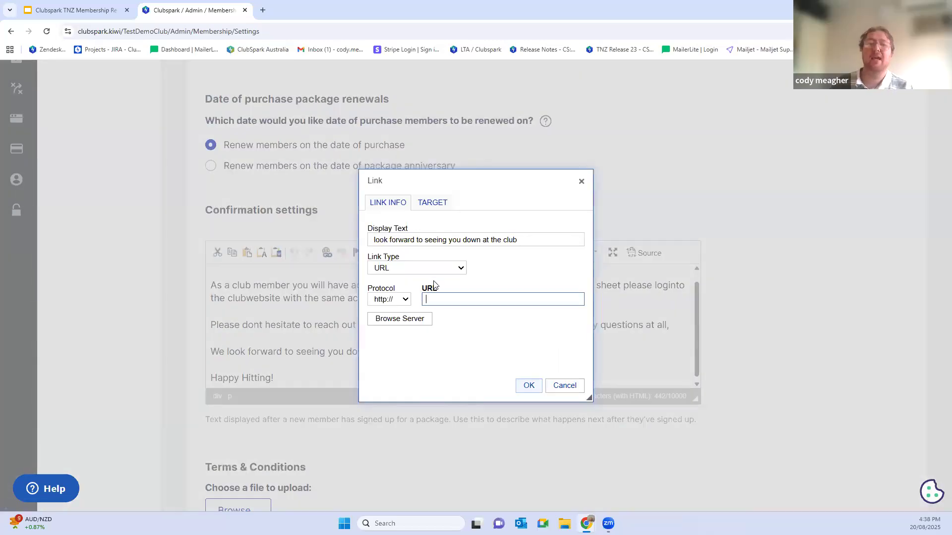
click(581, 181)
scroll(568, 236, down, 2)
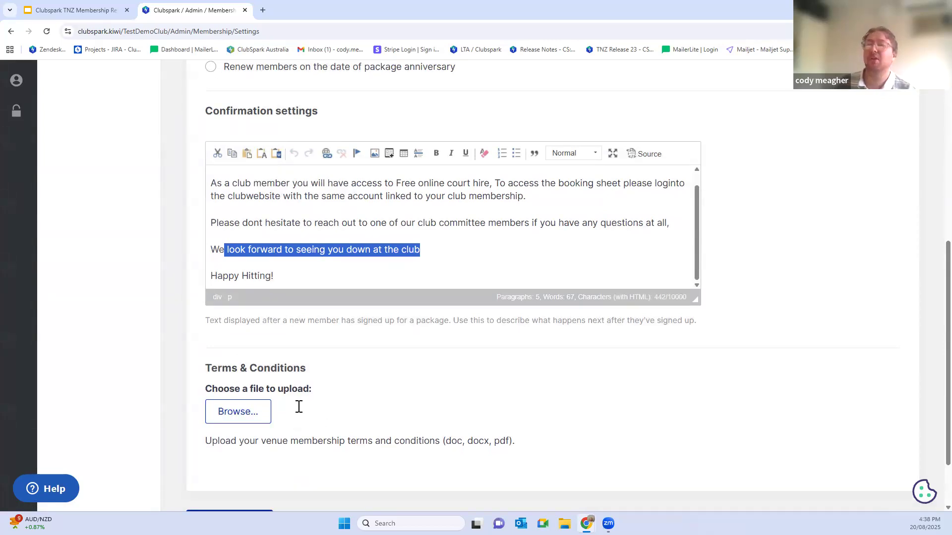
scroll(298, 406, up, 8)
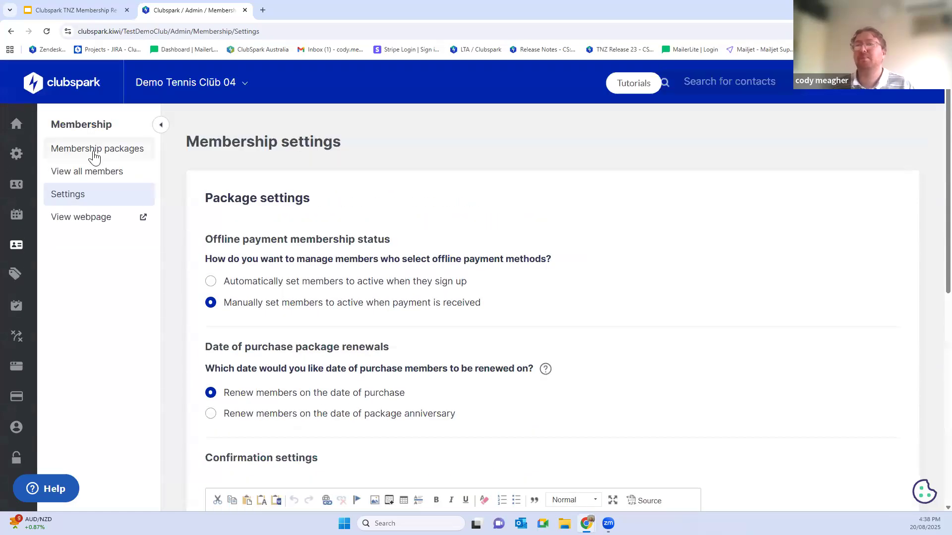
Step: Return to the membership packages and review the list of active fixed date packages
click(95, 154)
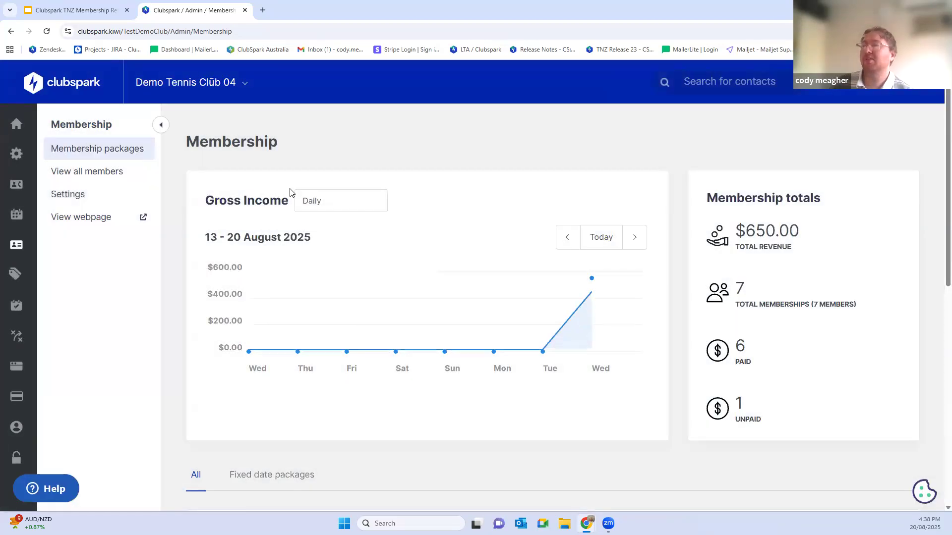
scroll(426, 198, down, 2)
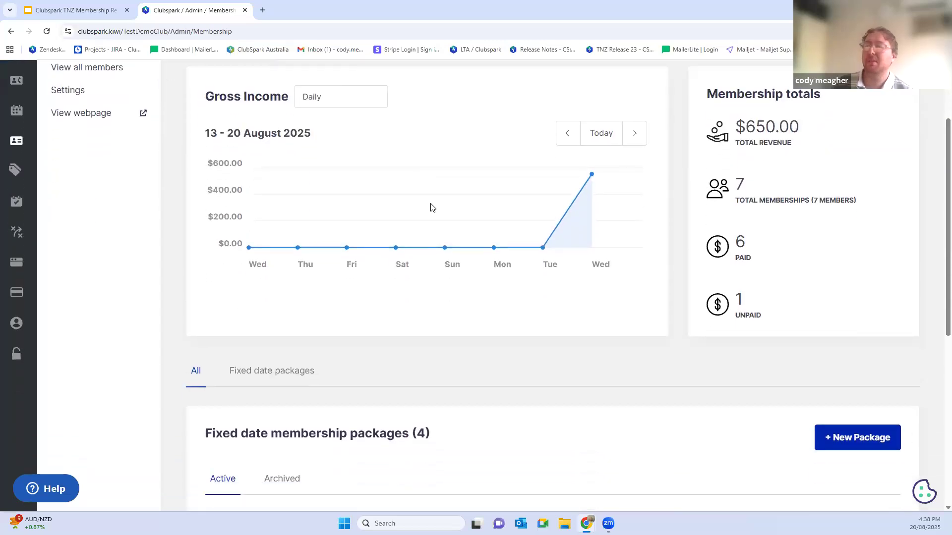
scroll(430, 207, down, 4)
scroll(389, 248, down, 2)
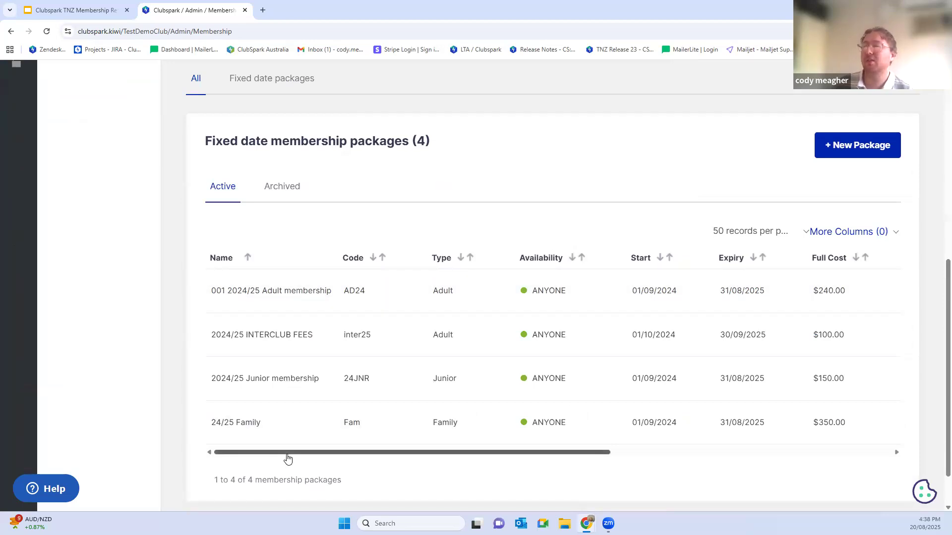
scroll(294, 367, down, 1)
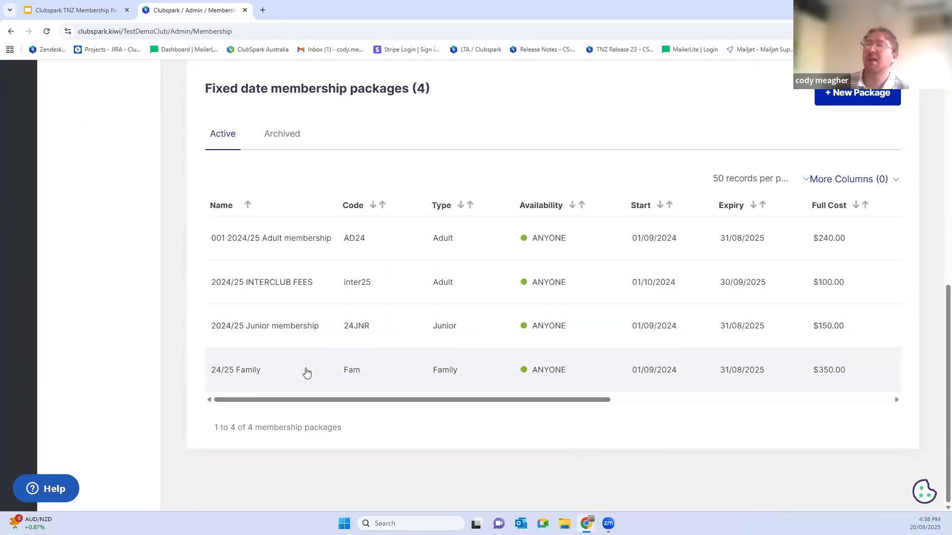
scroll(307, 373, up, 2)
scroll(246, 269, down, 2)
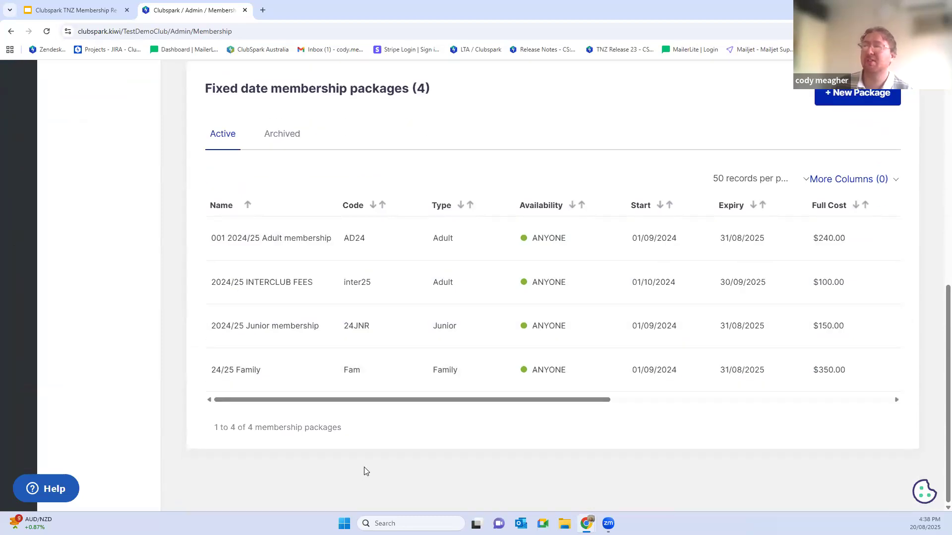
scroll(363, 471, up, 2)
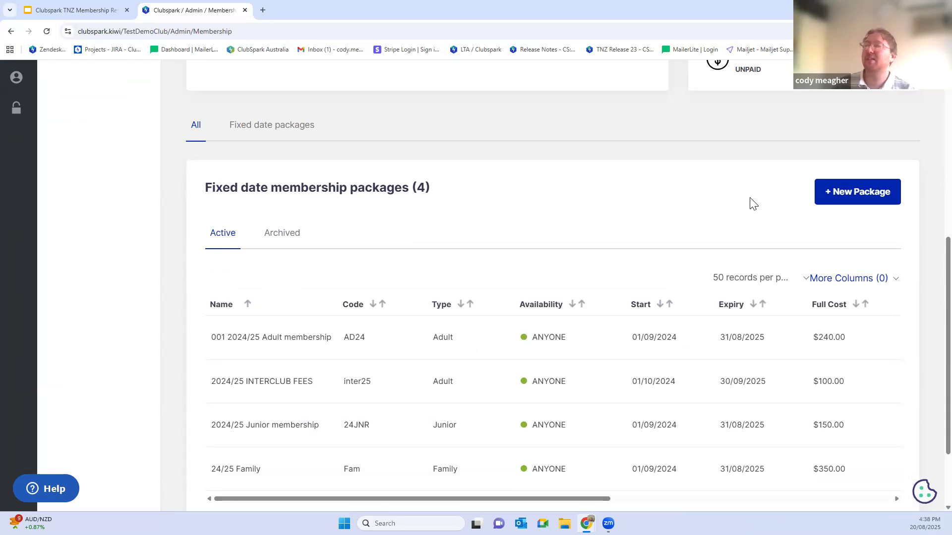
Step: Start a new membership package and name it "2025/ 26 Adult membership"
click(841, 193)
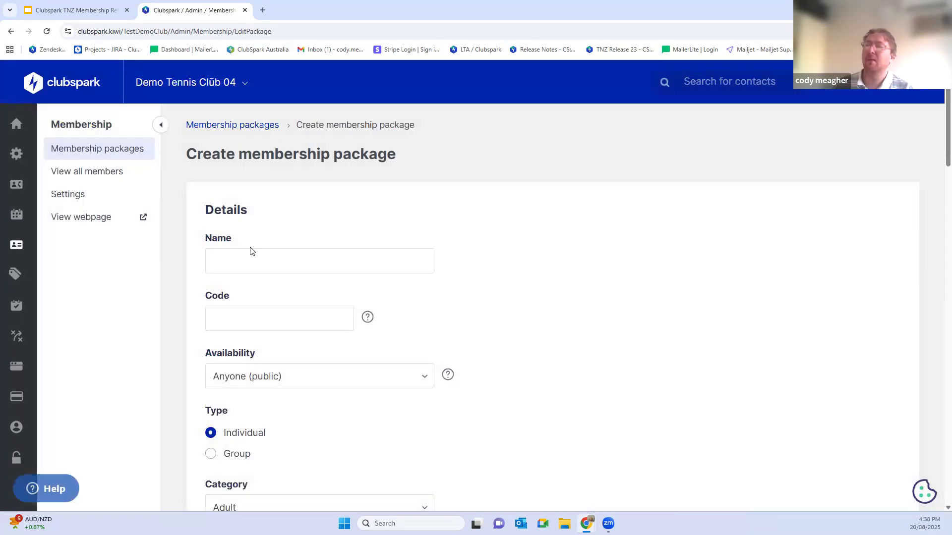
click(251, 259)
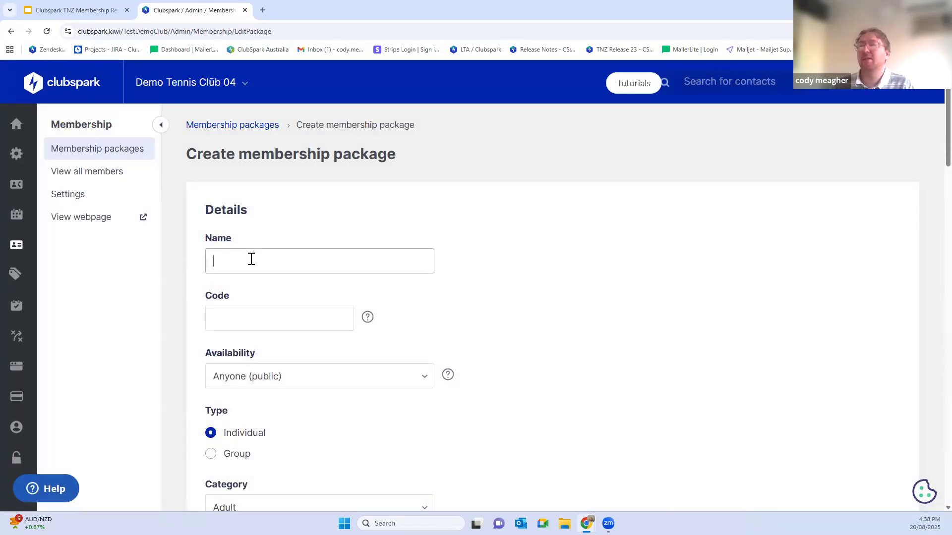
text(202)
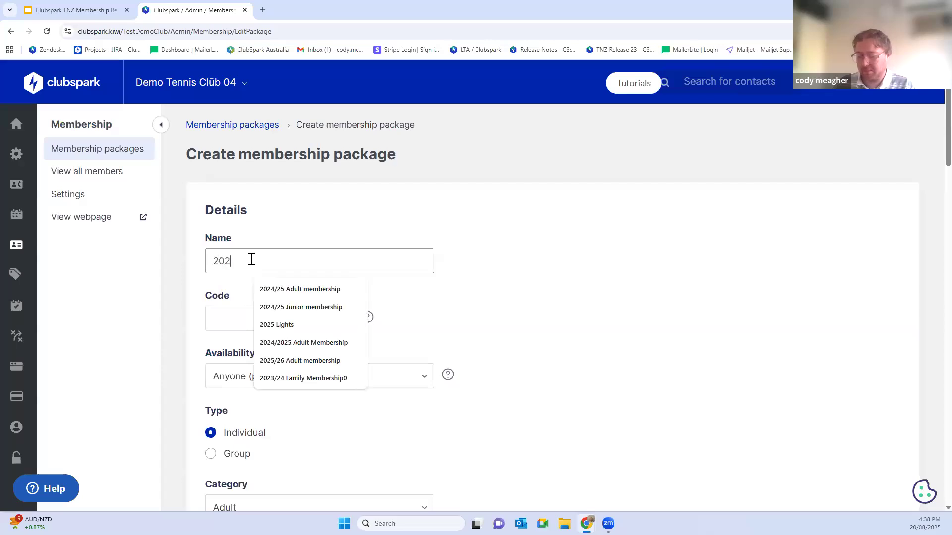
text(5 / 26)
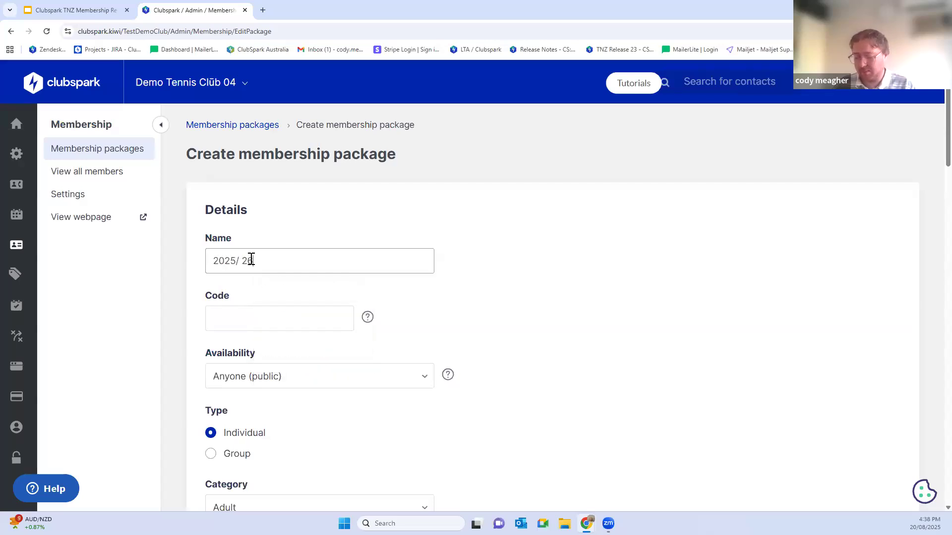
text( Adult member)
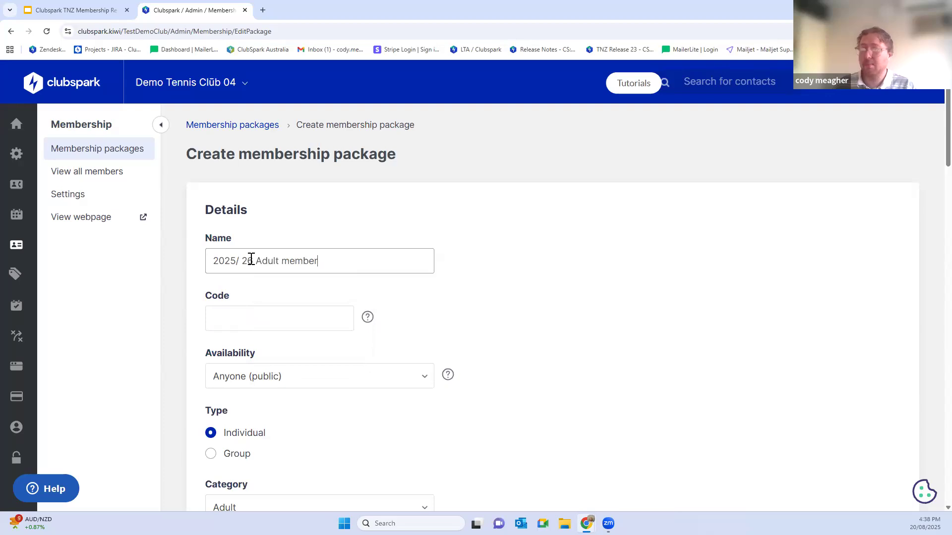
text(ship)
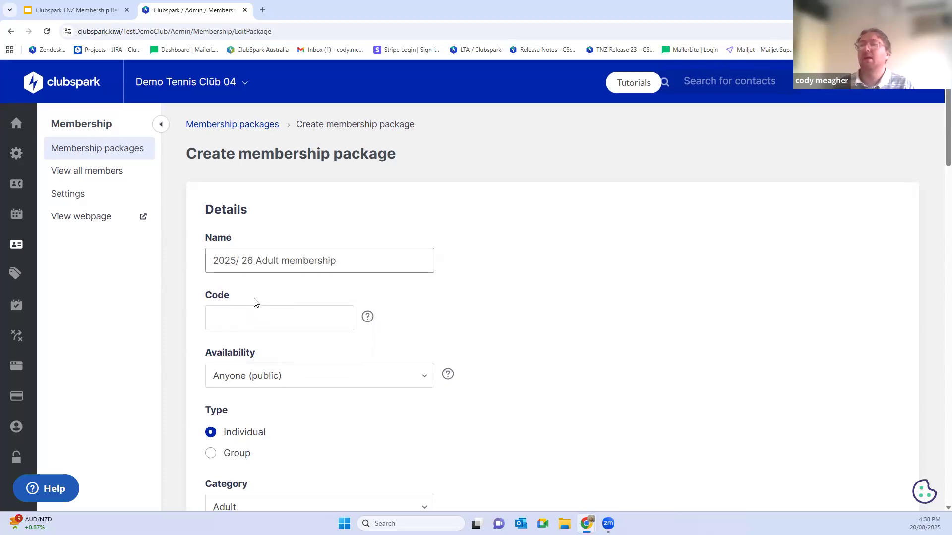
Step: Set the new package's code to AD26
scroll(230, 222, down, 2)
click(230, 222)
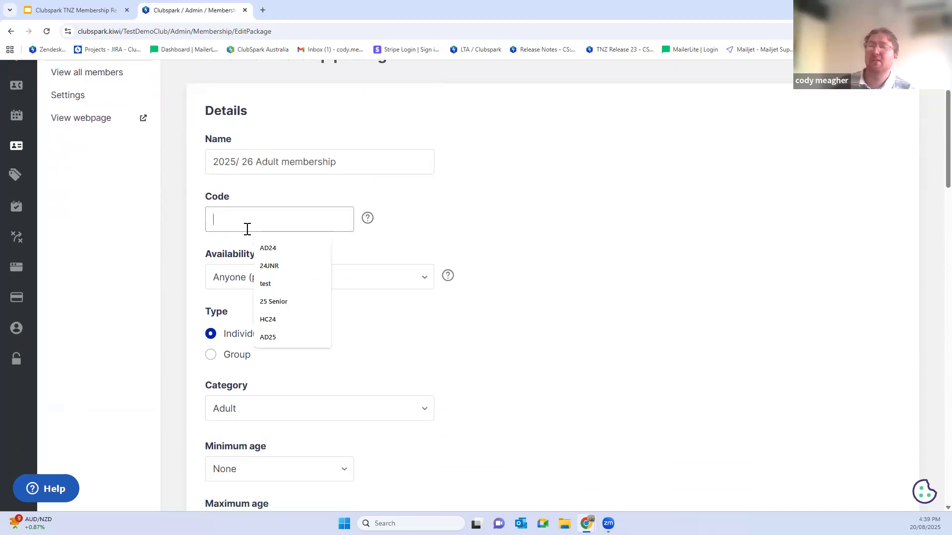
click(267, 337)
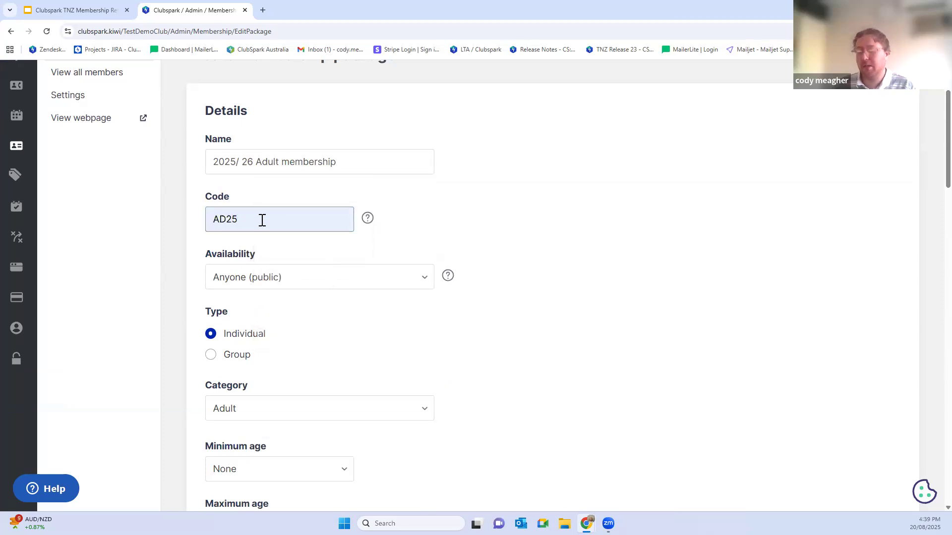
text(/ 2)
text(6)
key(BackSpace)
key(BackSpace)
key(BackSpace)
key(BackSpace)
text(6)
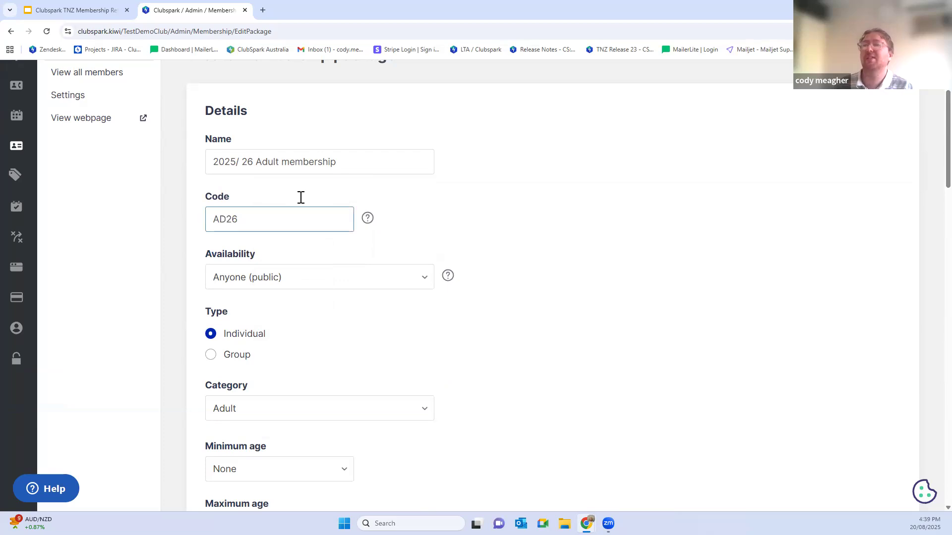
Step: Review the availability choices for the package and select Anyone (public)
scroll(301, 197, down, 2)
click(301, 180)
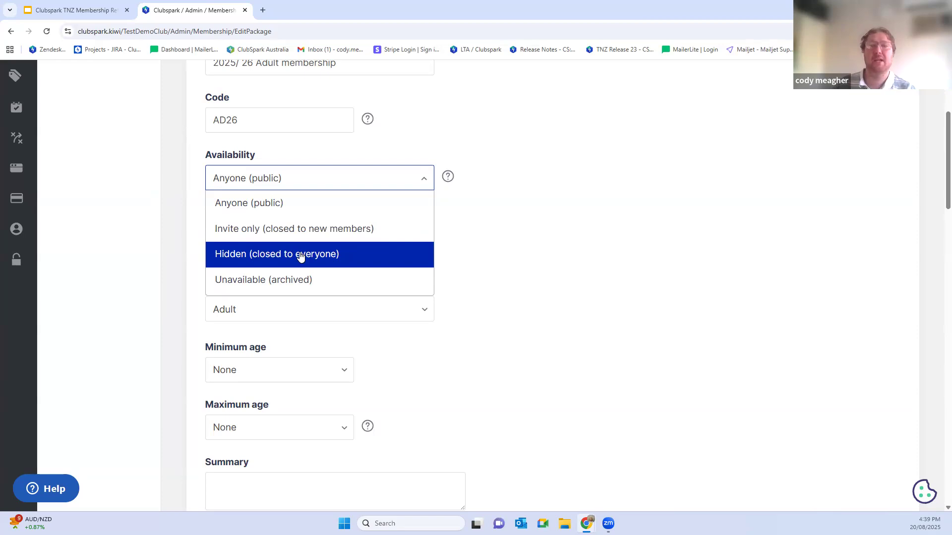
click(287, 207)
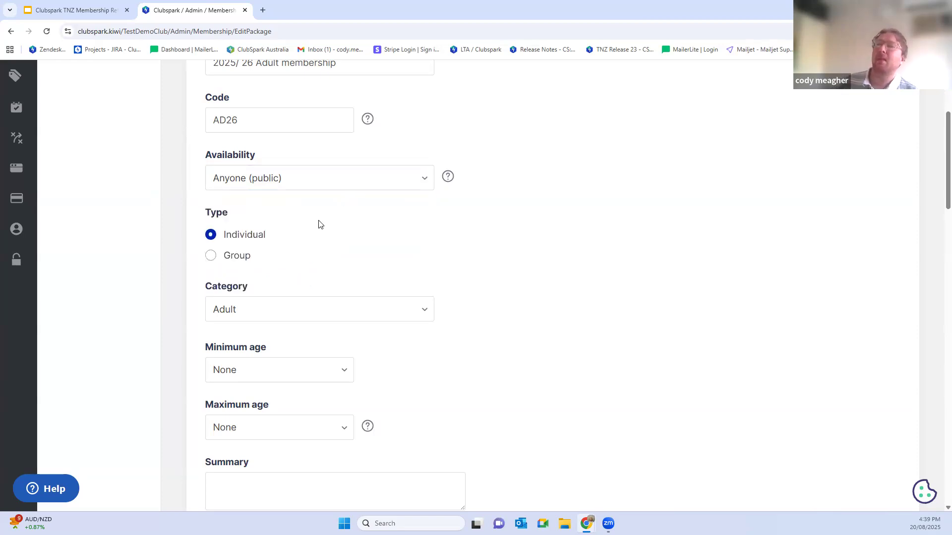
Step: Switch the package type to Group
scroll(319, 221, down, 2)
scroll(317, 221, up, 2)
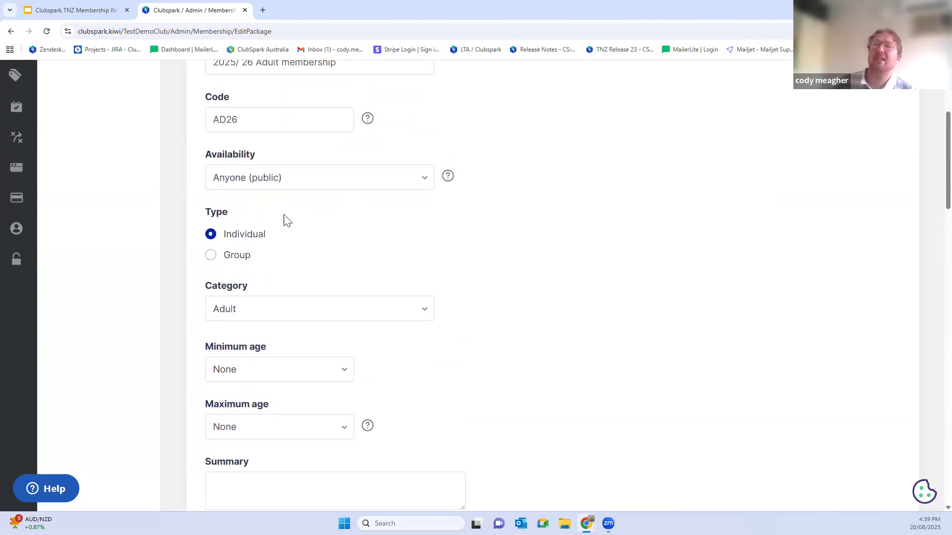
double_click(273, 238)
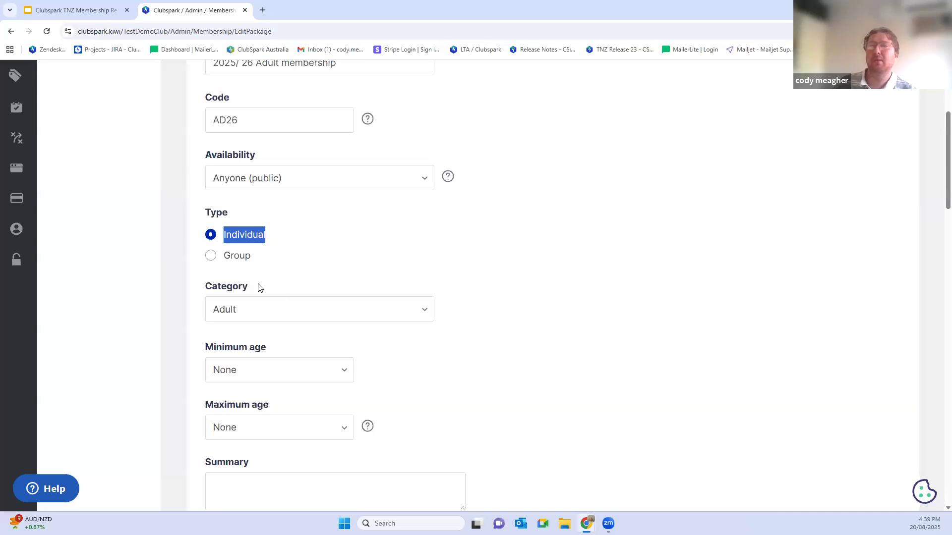
click(212, 257)
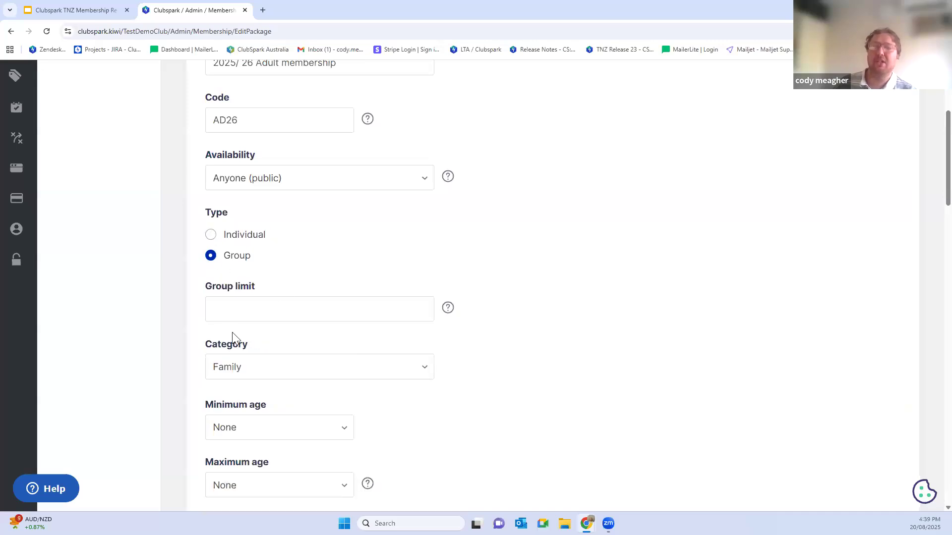
Step: Set the package's group limit to 4
click(232, 293)
text(4)
double_click(214, 305)
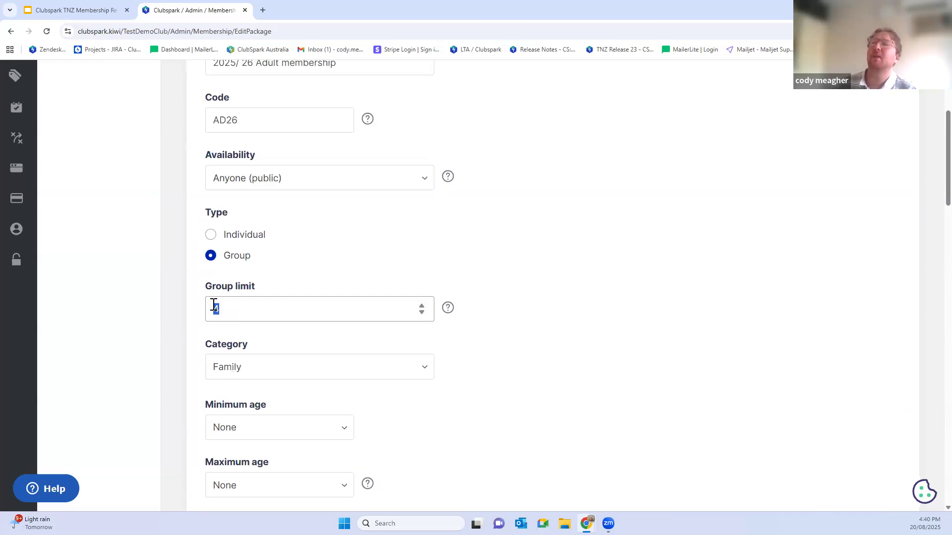
Step: Set the package type to Individual and review the minimum and maximum age choices
click(211, 235)
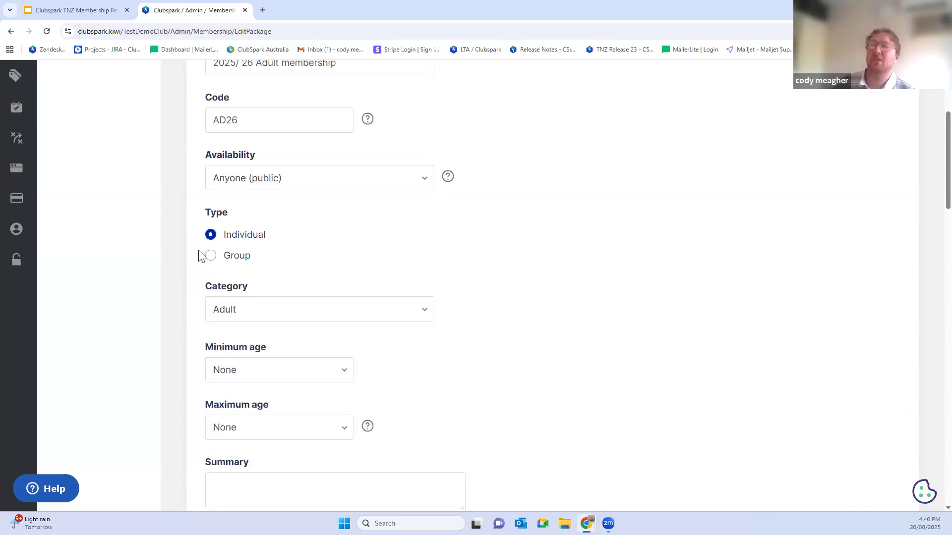
scroll(238, 188, down, 3)
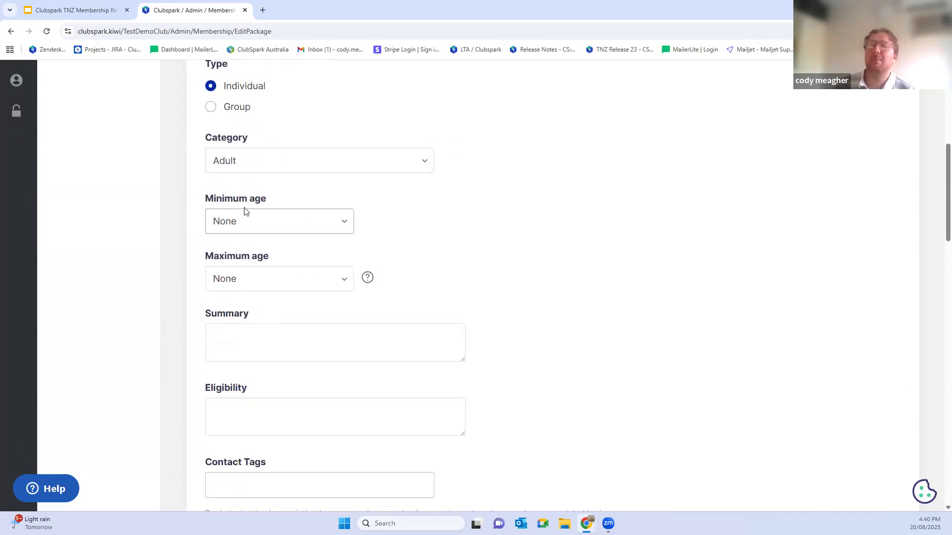
click(287, 219)
click(396, 249)
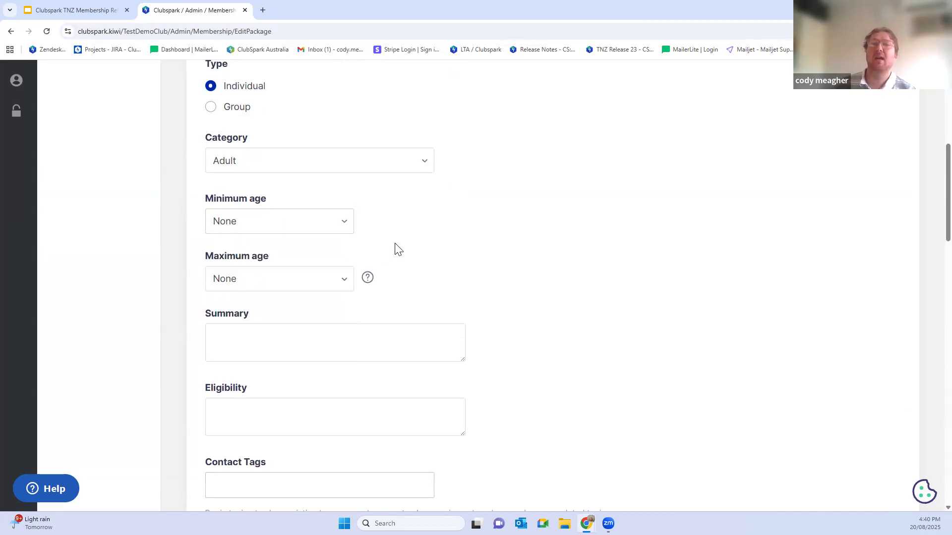
click(301, 281)
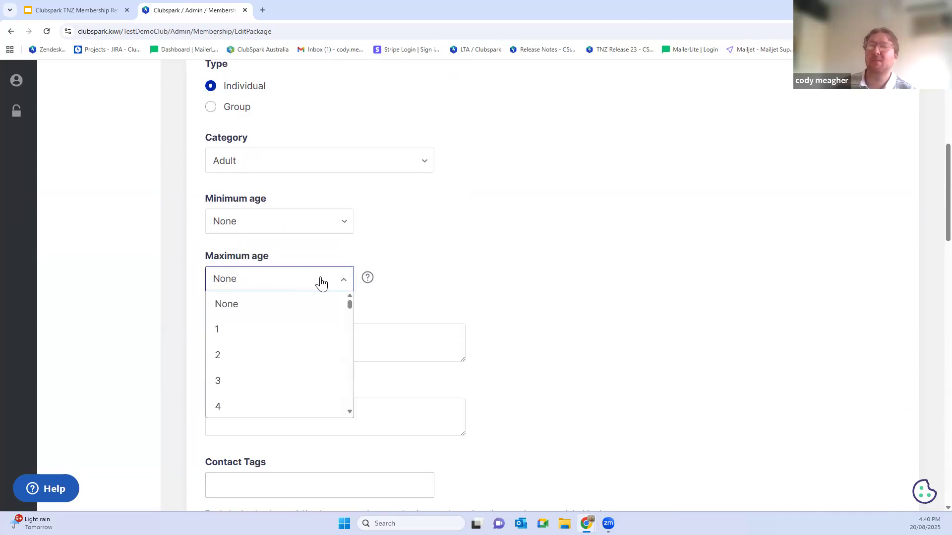
click(439, 282)
Step: Enter "full year membership includes court hire" as the package summary
scroll(313, 248, down, 2)
click(313, 248)
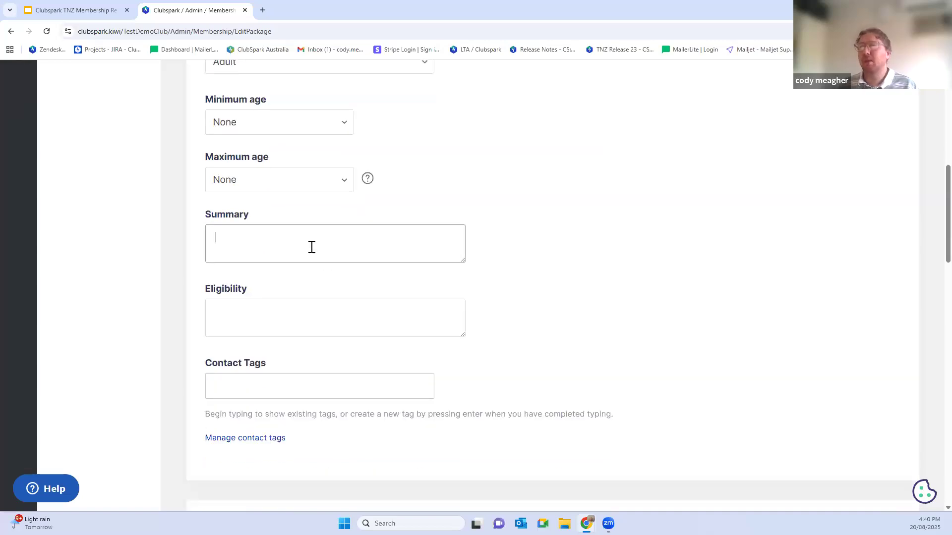
text(full ye)
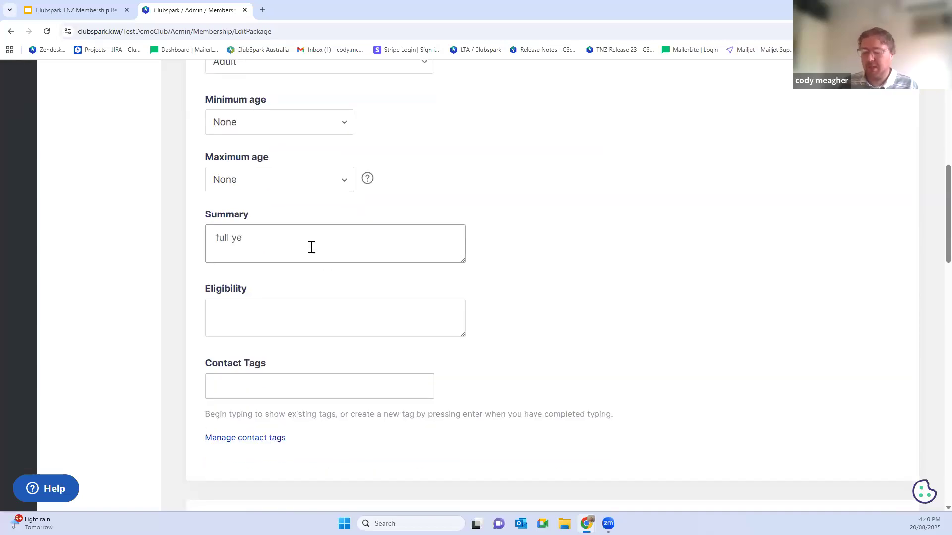
text(ar years)
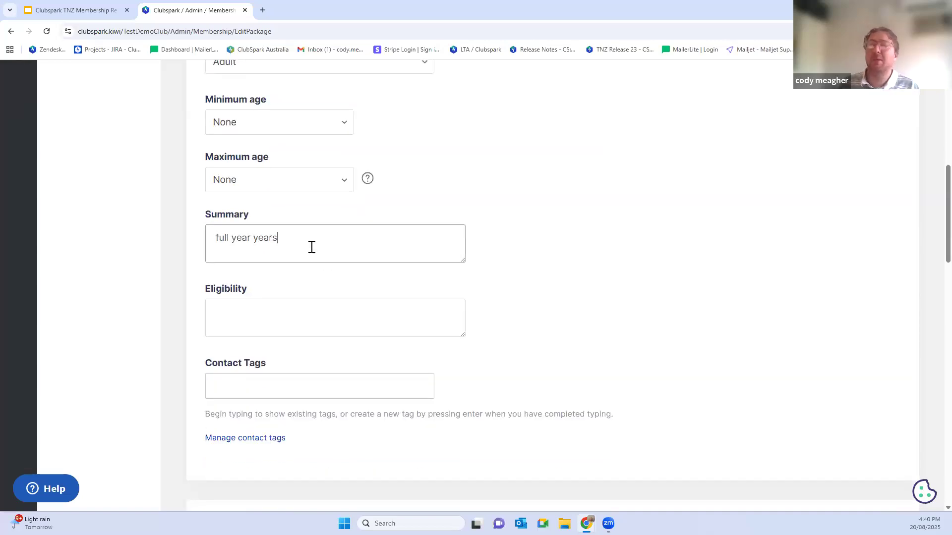
key(BackSpace)
key(BackSpace)
key(BackSpace)
key(BackSpace)
key(BackSpace)
text(m)
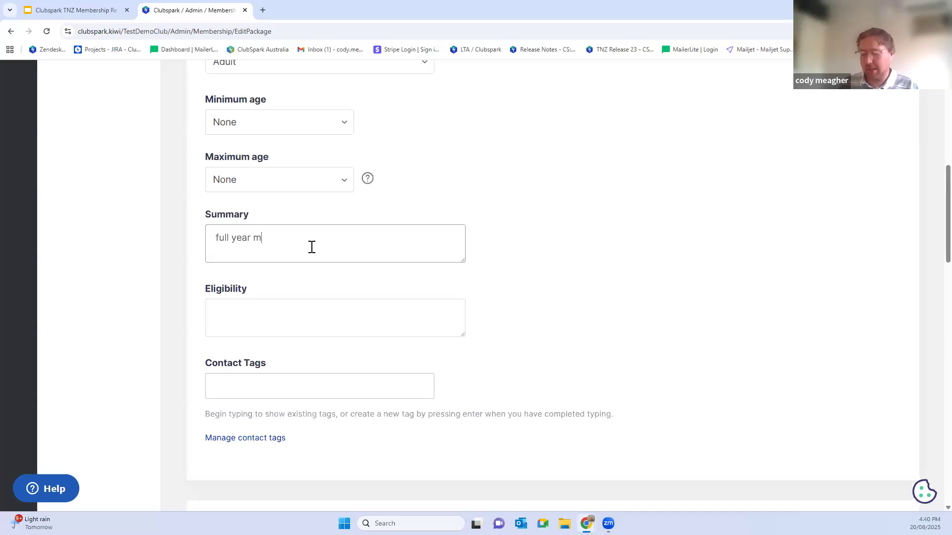
text(embership incl)
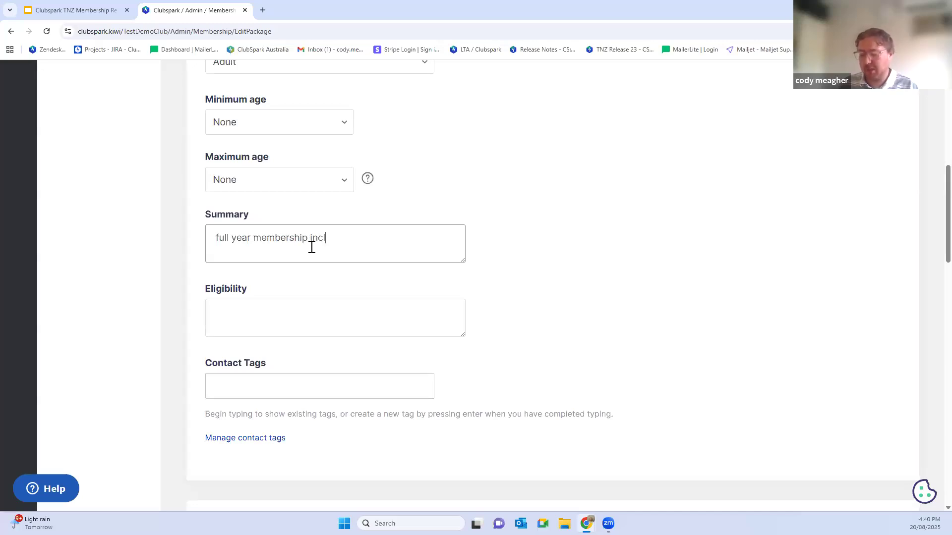
text(udes court hire)
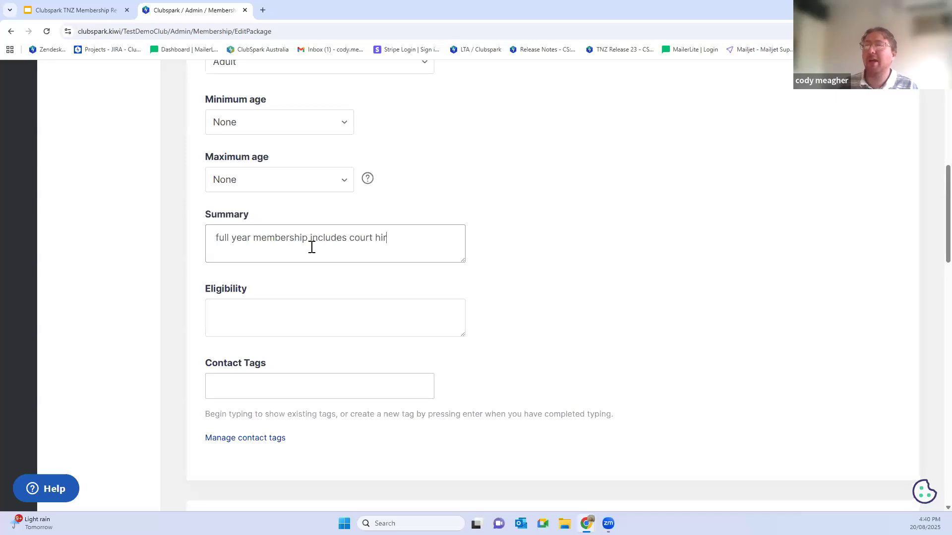
Step: Enter "over 18 years old" as the package's eligibility
click(288, 327)
text(over 18)
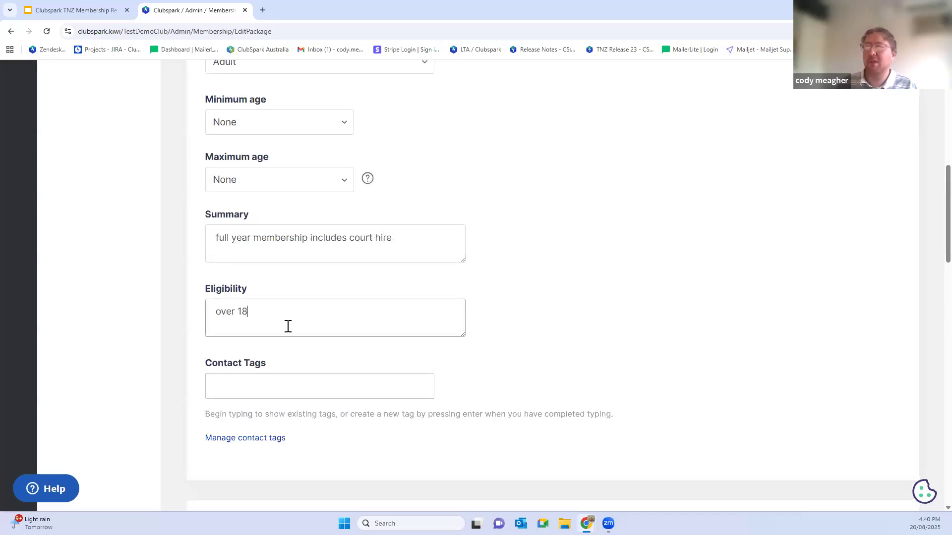
text( years o)
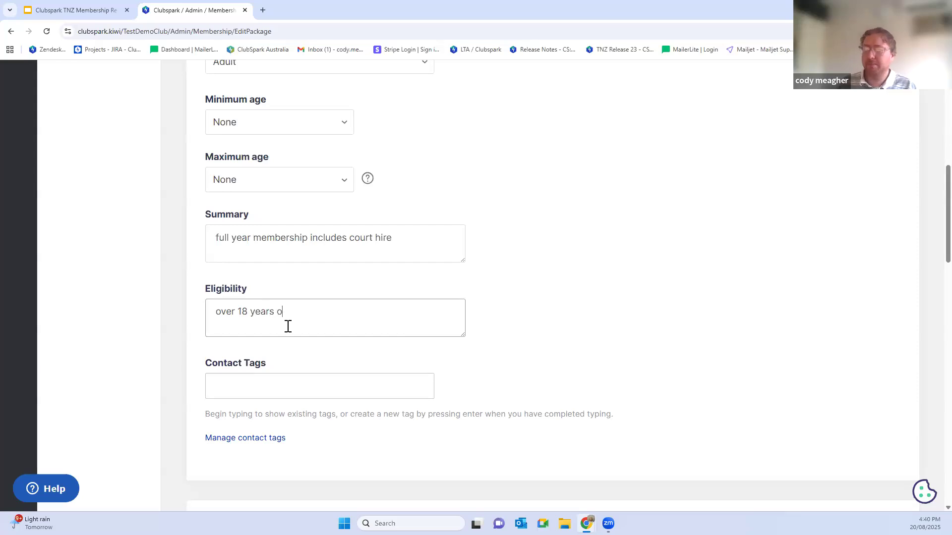
text(ld)
Step: Review the existing contact tags available for the package without adding one
scroll(268, 323, down, 2)
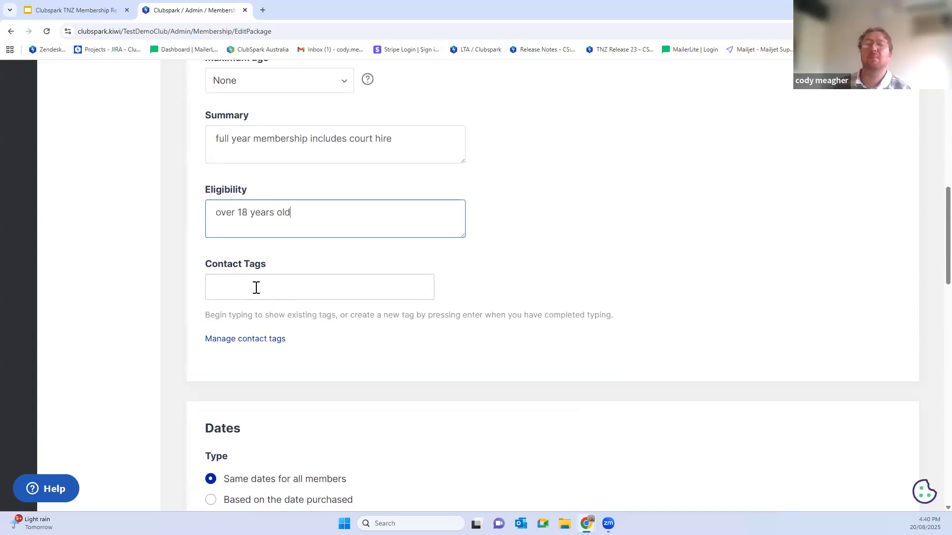
click(256, 288)
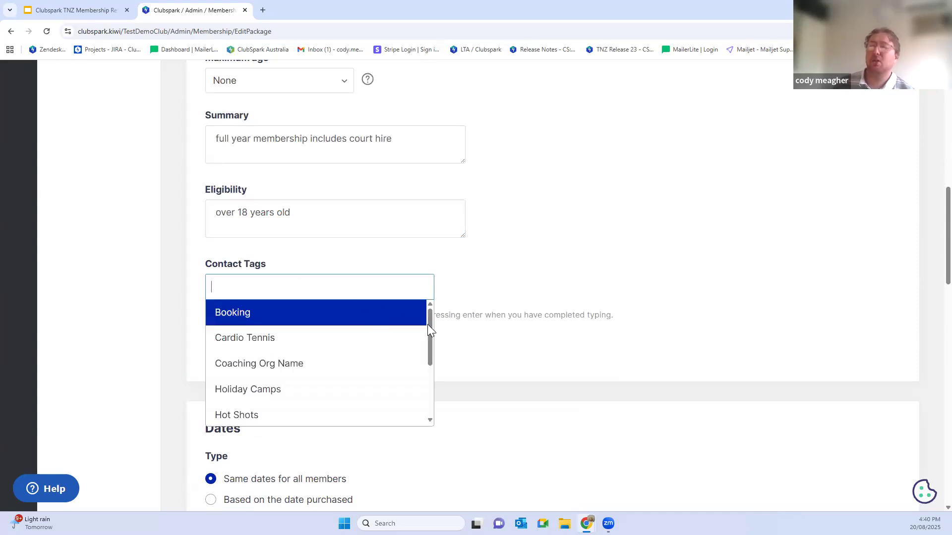
scroll(429, 372, down, 3)
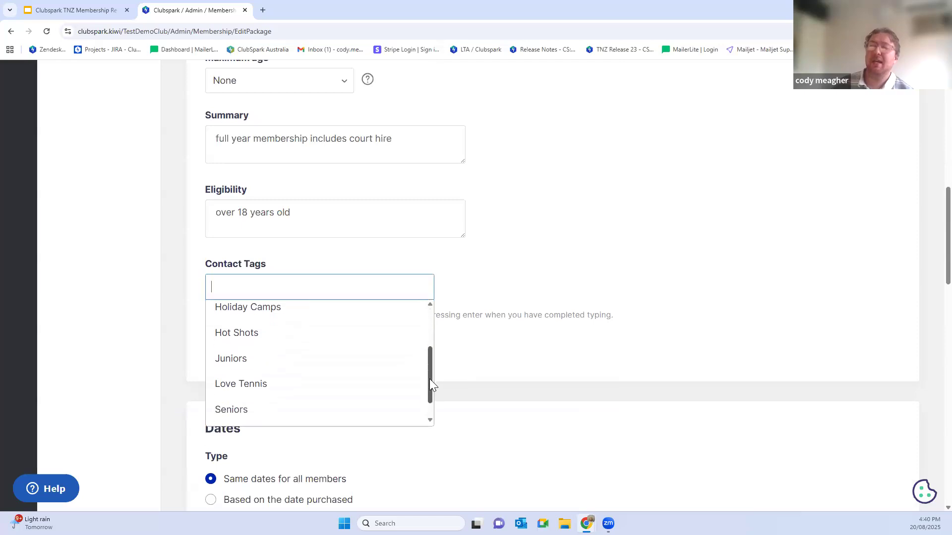
click(463, 359)
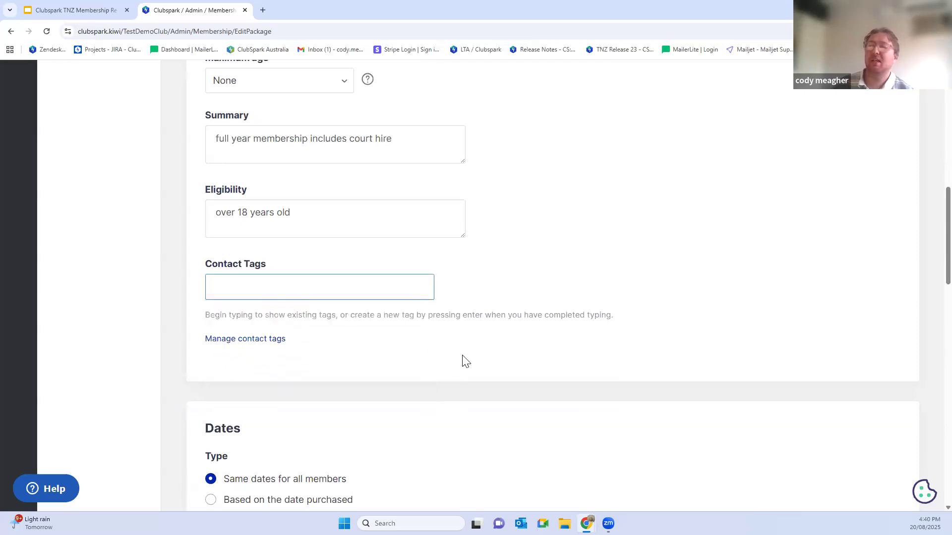
click(232, 298)
scroll(231, 335, down, 2)
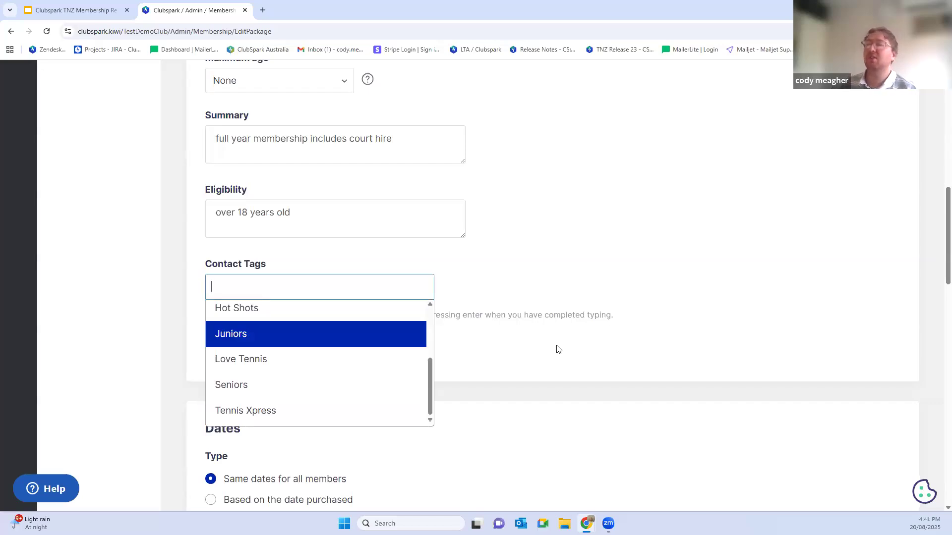
click(548, 355)
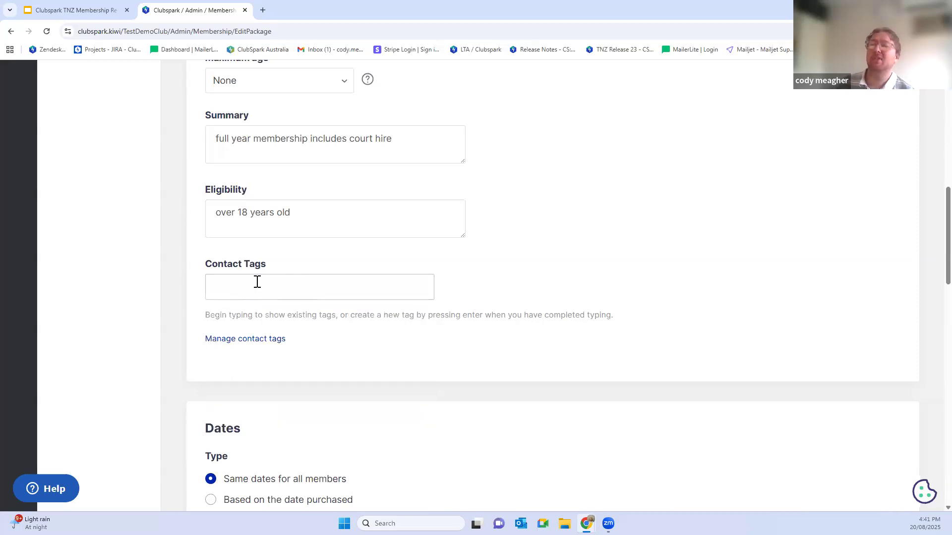
Step: Base the membership dates on the date purchased, with a term length of 12 months
scroll(302, 312, down, 4)
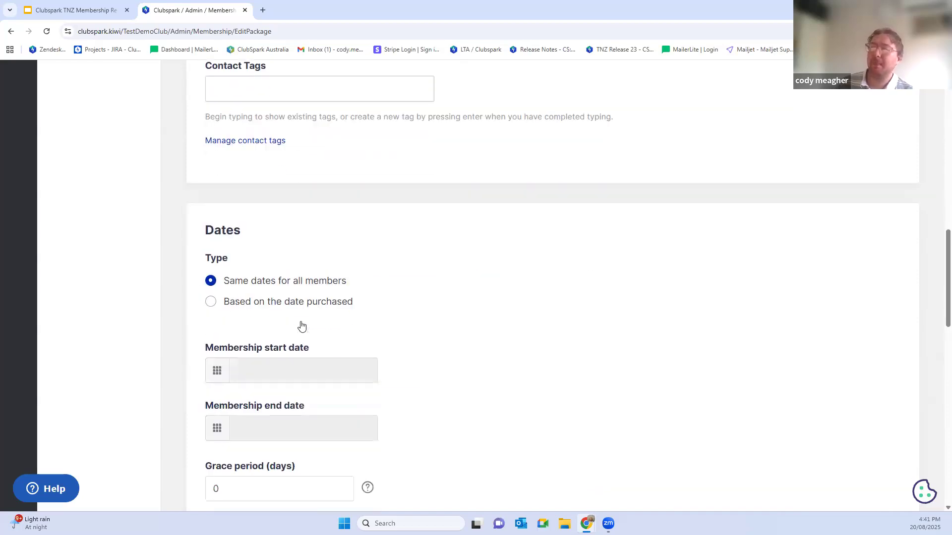
scroll(302, 319, down, 1)
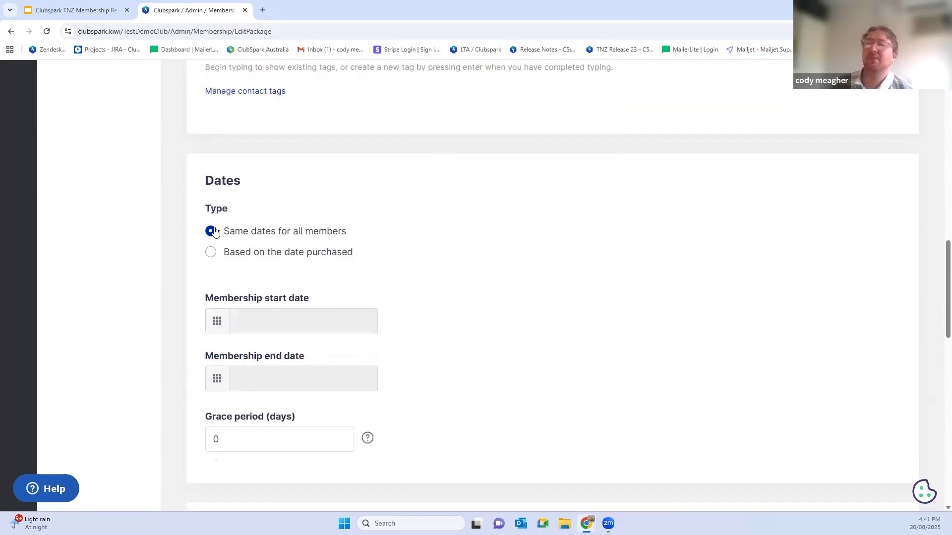
scroll(233, 218, down, 1)
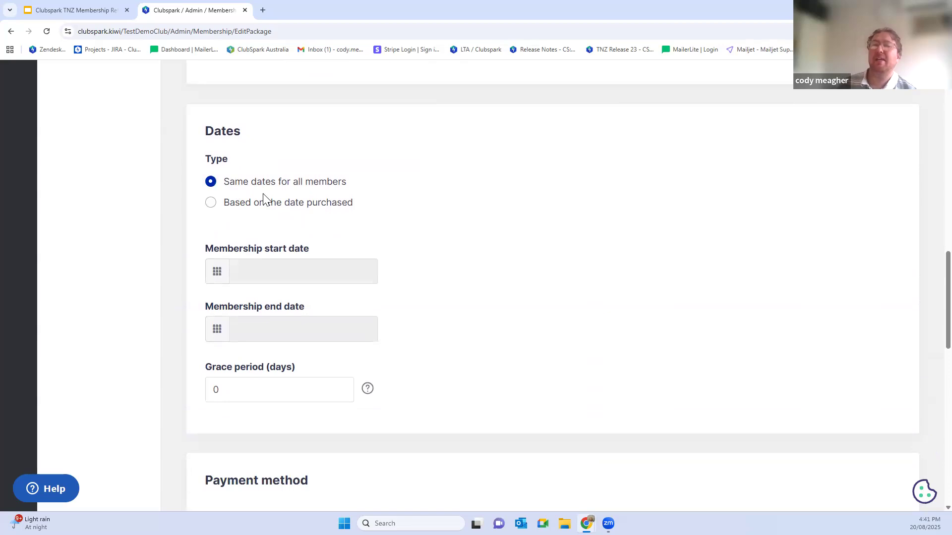
click(210, 204)
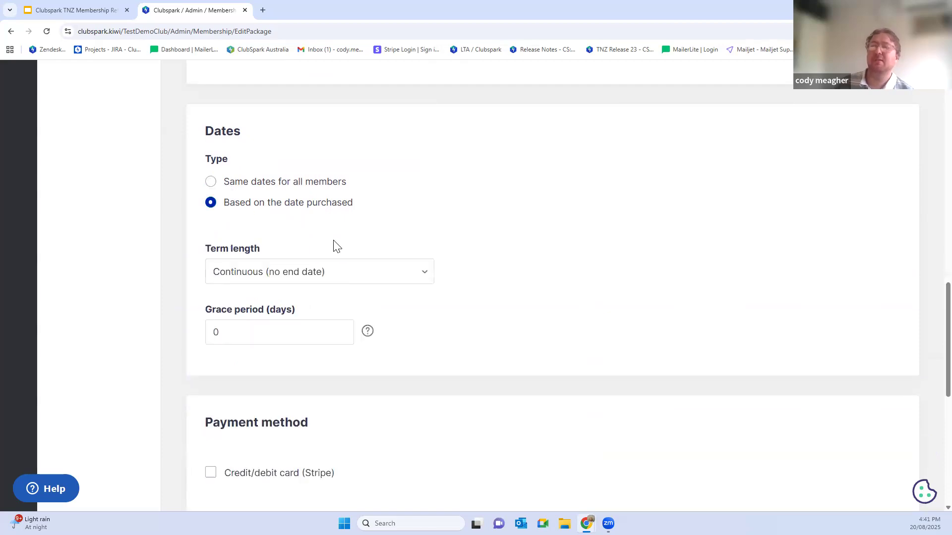
scroll(318, 248, down, 1)
scroll(308, 213, down, 1)
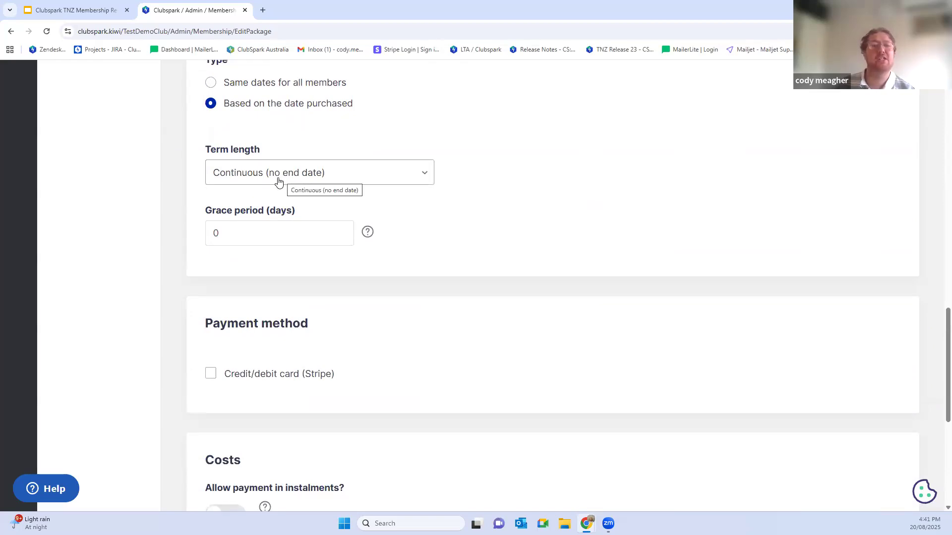
click(278, 181)
scroll(306, 234, down, 5)
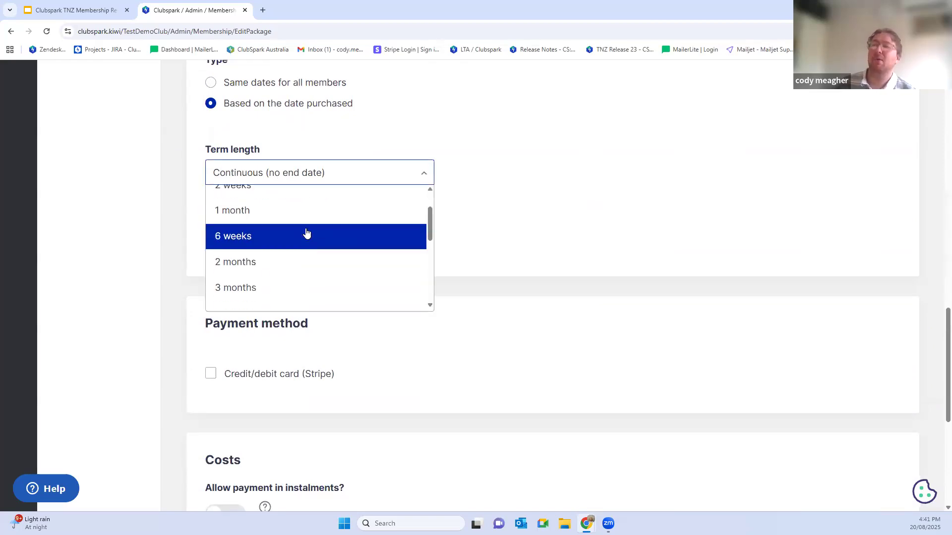
scroll(248, 244, up, 3)
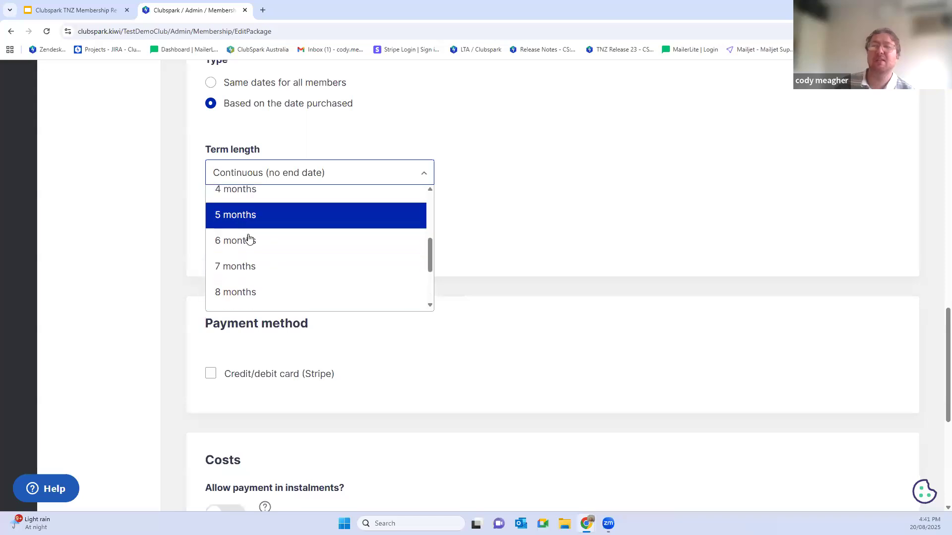
scroll(248, 235, up, 1)
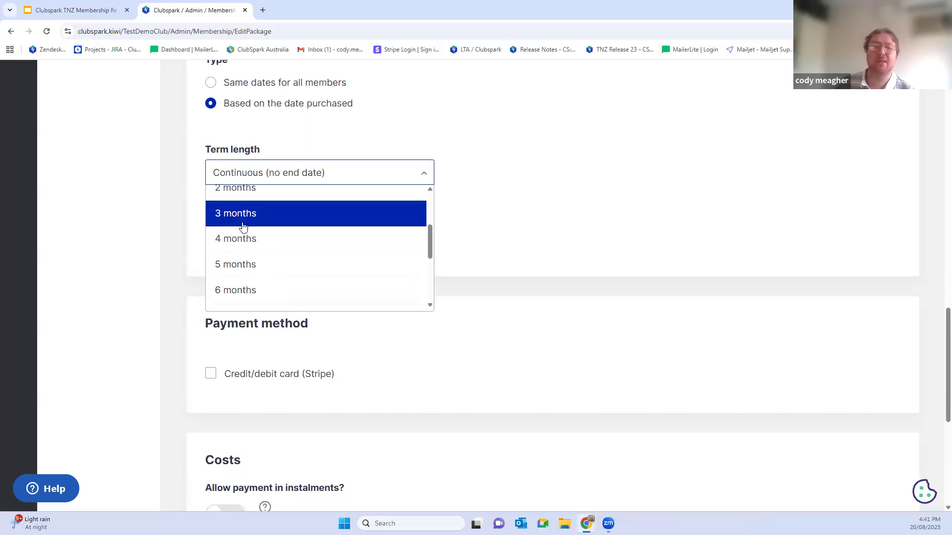
scroll(244, 233, down, 4)
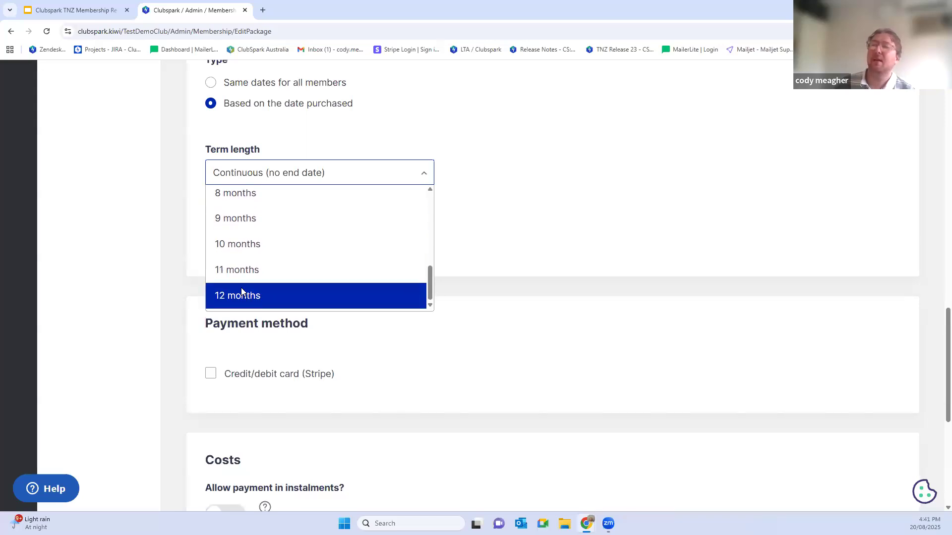
click(244, 293)
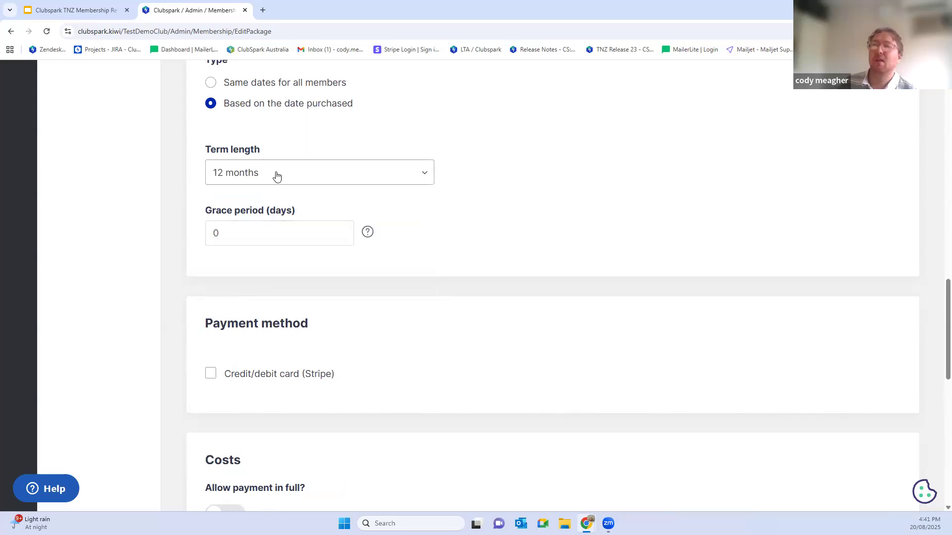
Step: Enable credit/debit card (Stripe) payment and set the dates type to Same dates for all members
click(210, 375)
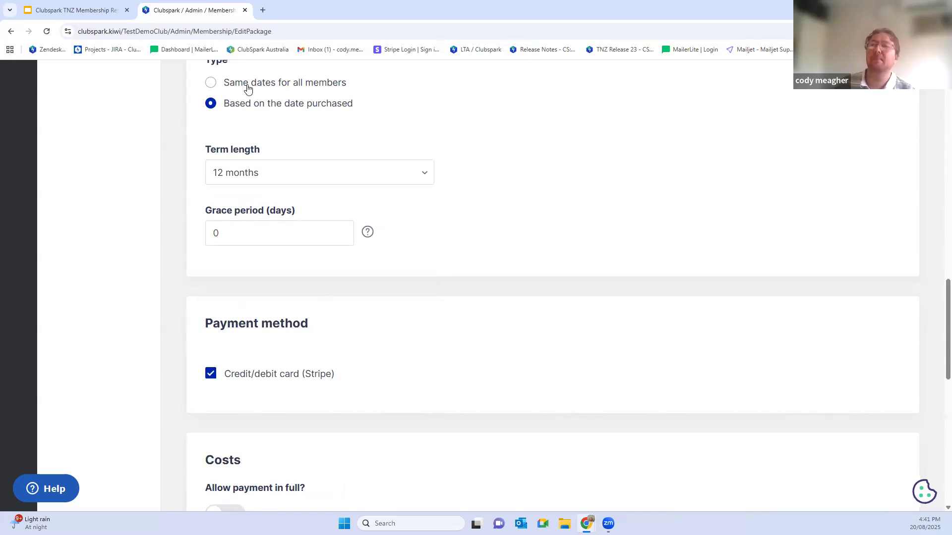
click(210, 83)
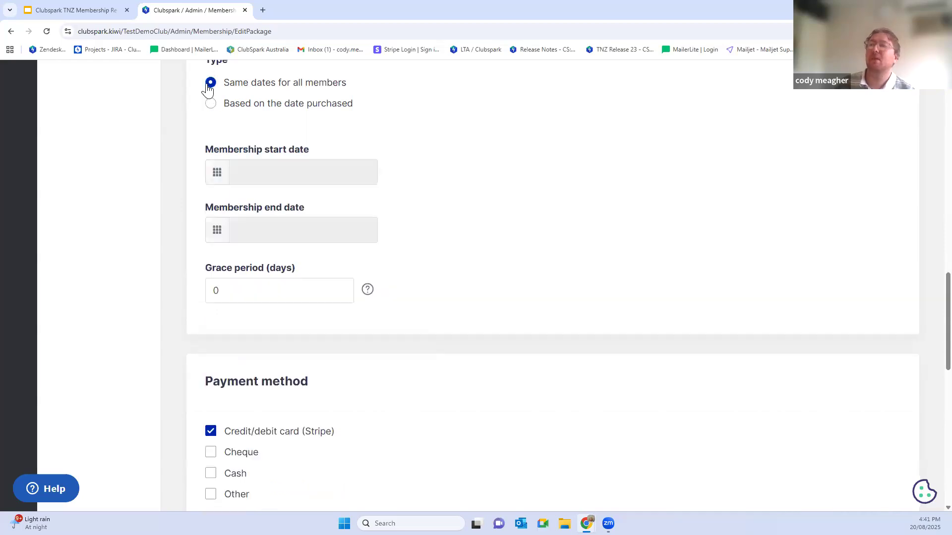
Step: Set the membership start date to 01/09/2025
click(254, 170)
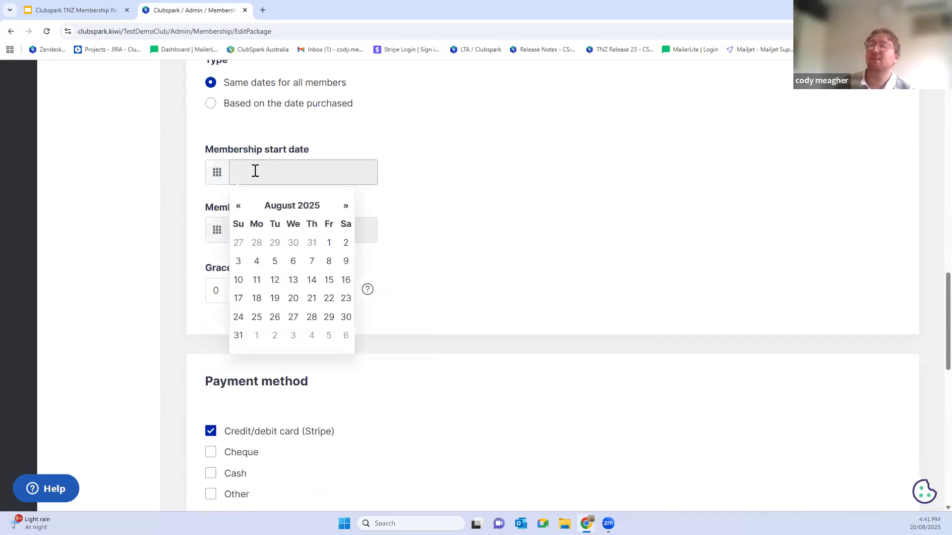
click(345, 210)
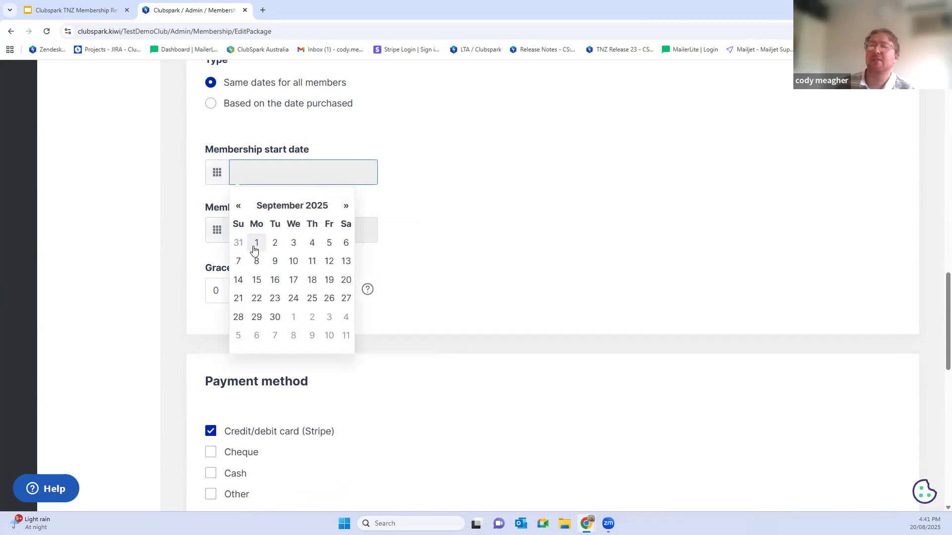
click(254, 249)
Step: Set the membership end date to 31/08/2026
click(257, 235)
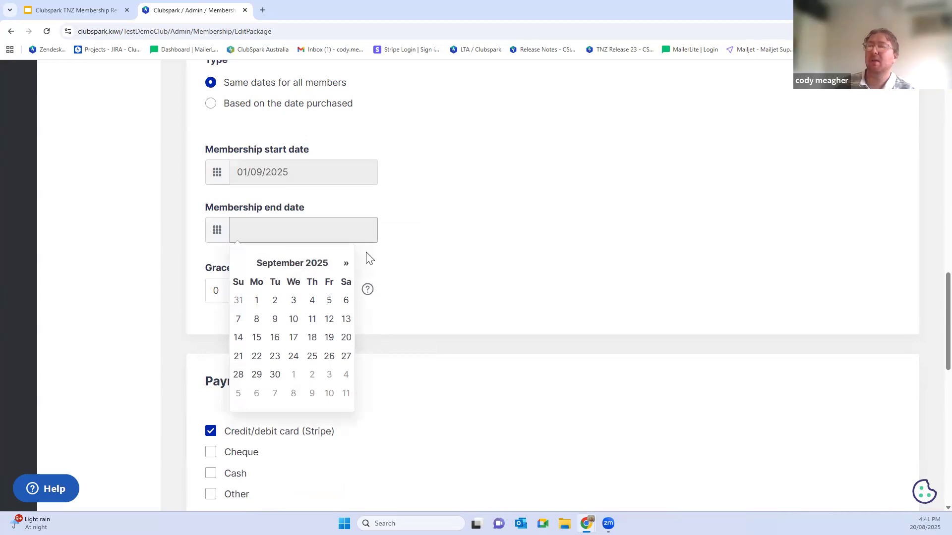
double_click(343, 267)
triple_click(343, 266)
double_click(343, 267)
double_click(343, 266)
double_click(342, 267)
click(342, 267)
click(240, 266)
click(256, 393)
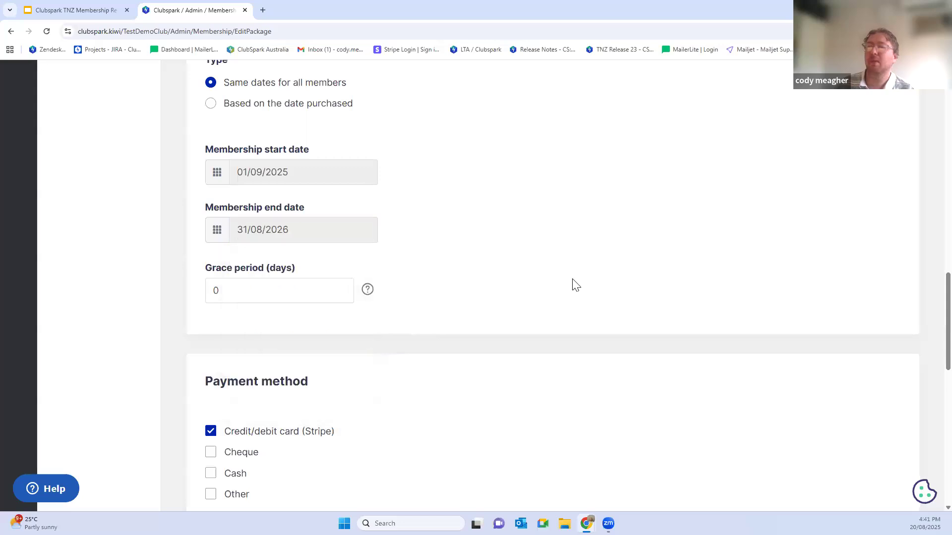
Step: Set the membership grace period to 7 days
scroll(488, 246, down, 1)
click(217, 239)
double_click(223, 239)
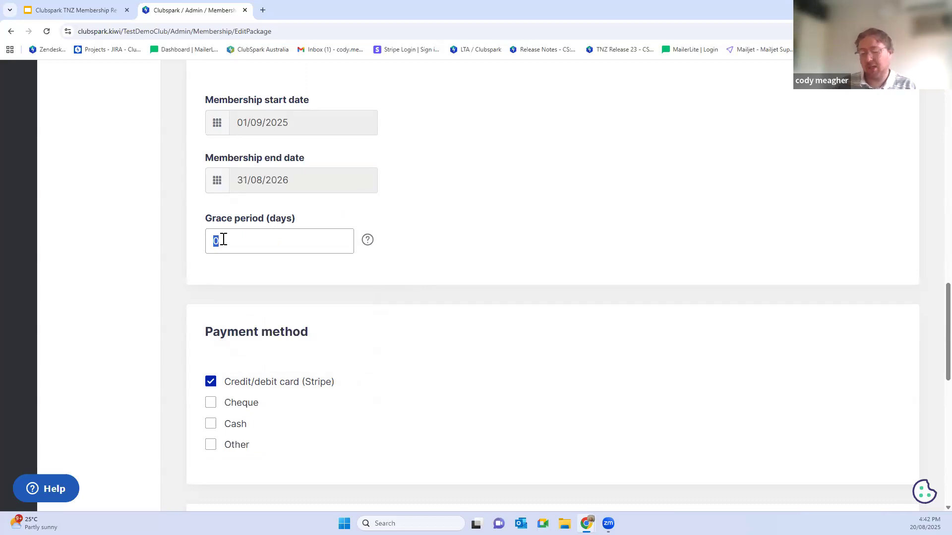
text(7)
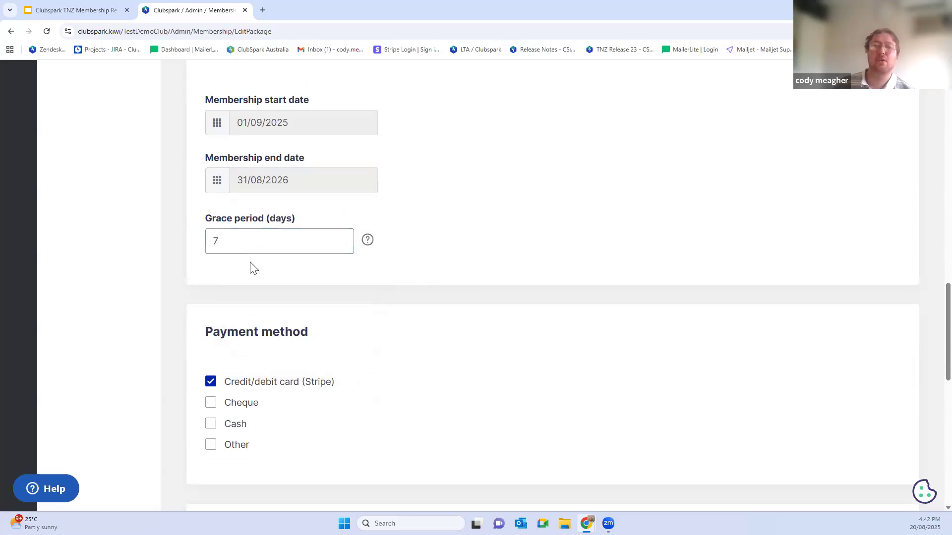
drag(231, 240, 207, 241)
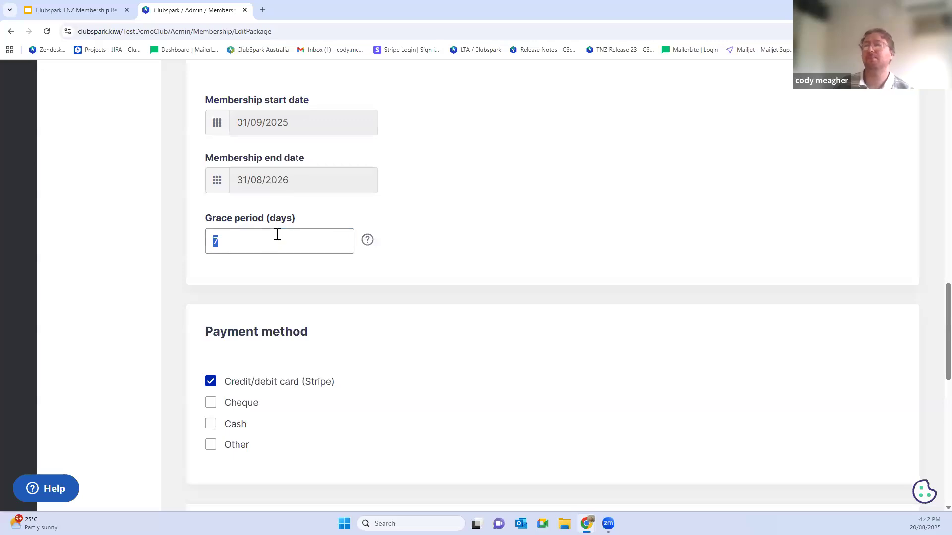
Step: Enable the Other payment method and enter "Bank transfer" and "Account number" on separate lines of its instructions
scroll(329, 340, down, 3)
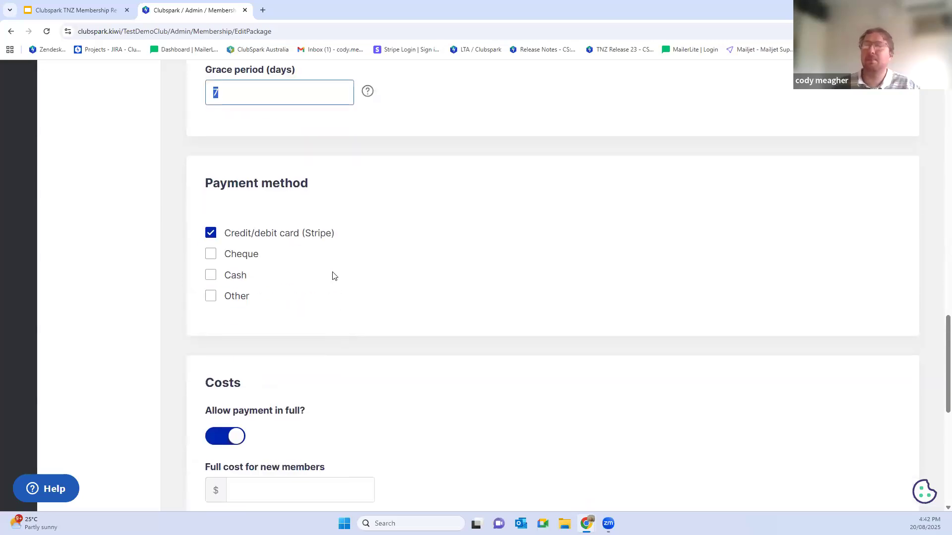
scroll(285, 190, down, 1)
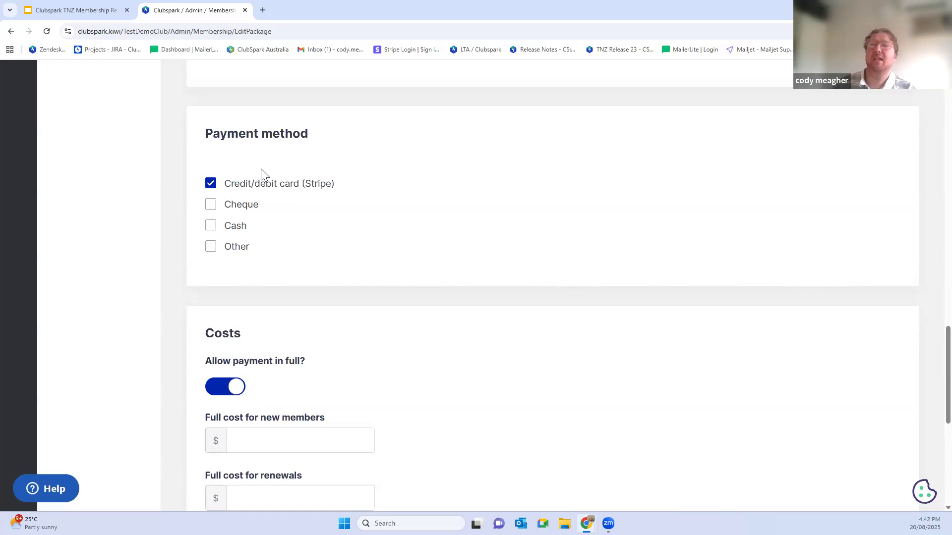
click(211, 248)
click(232, 299)
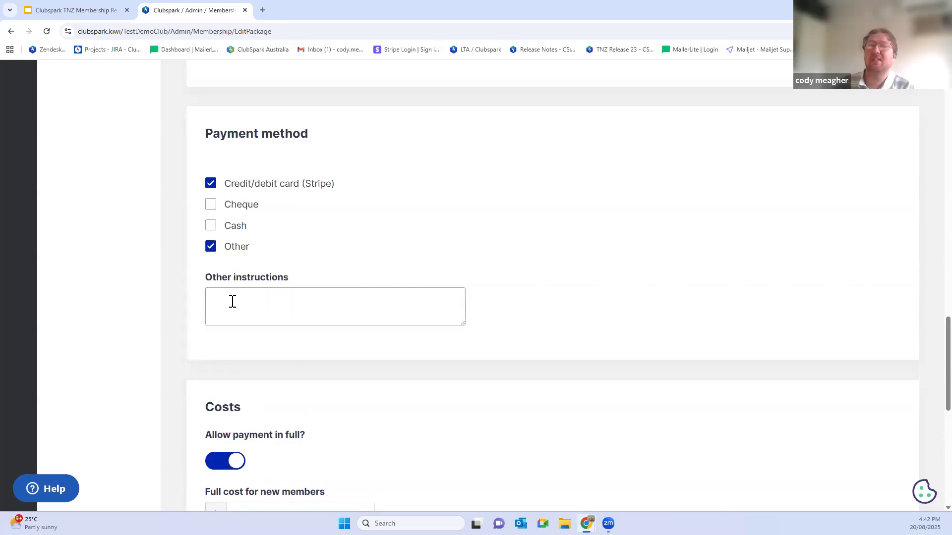
text(Bank)
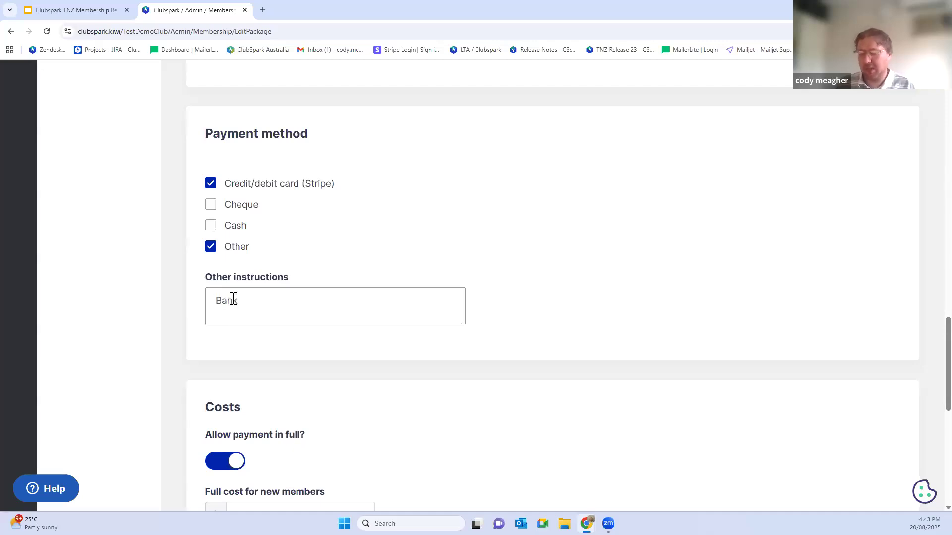
text( tr)
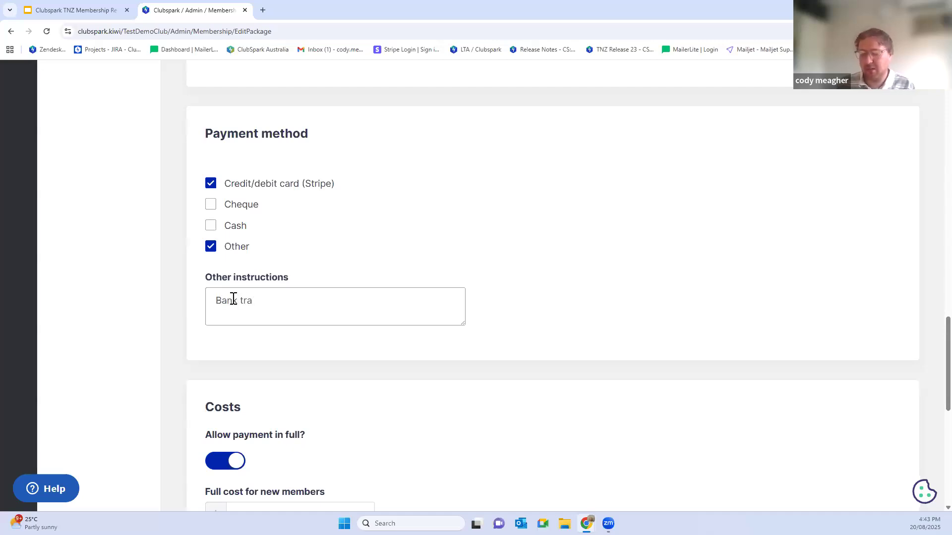
text(Accou)
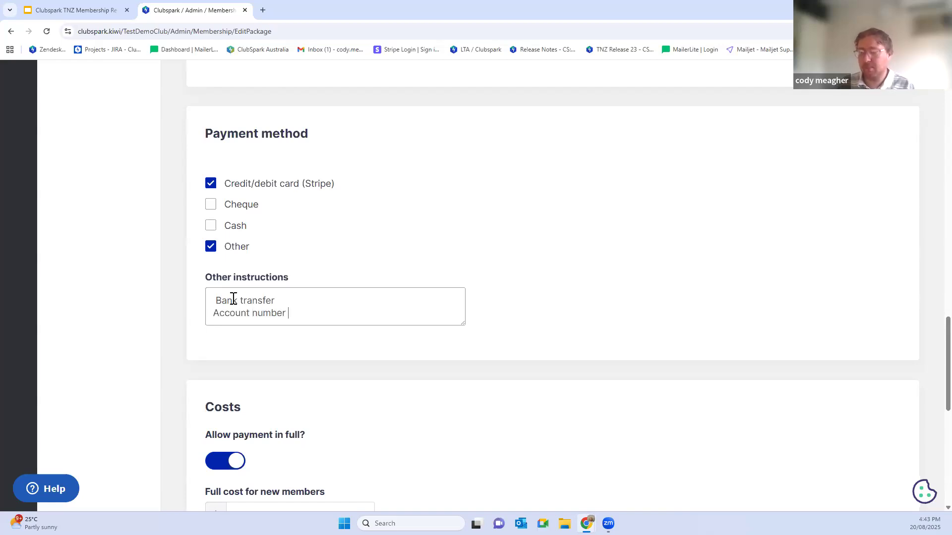
text(nt number)
key(Return)
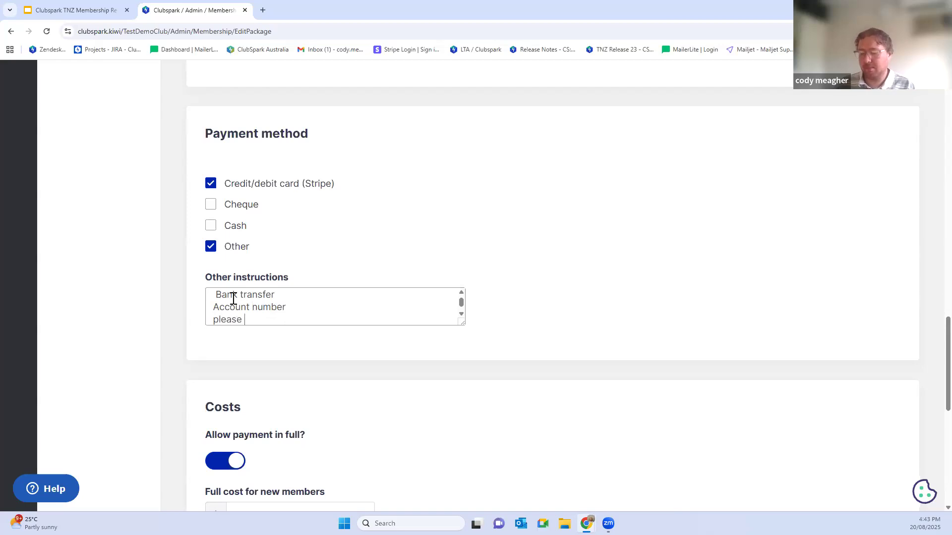
Step: Add the line "please put name in description" to the other payment instructions and remove the leading space before "Bank transfer"
text(please put name in)
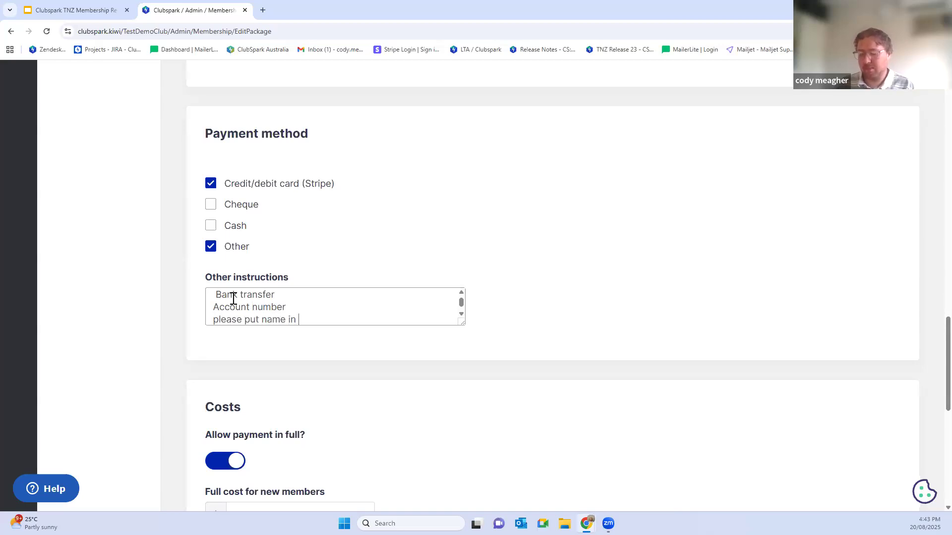
text( description)
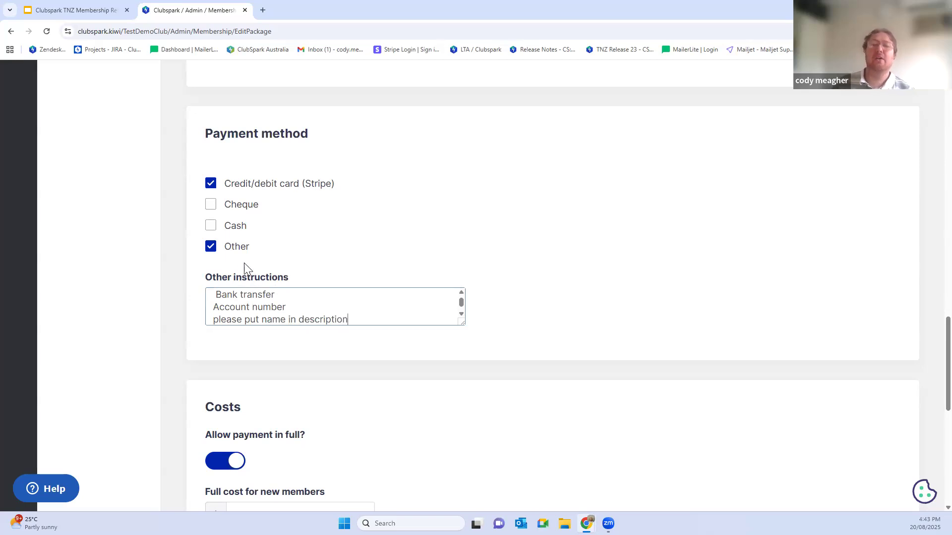
click(219, 300)
key(BackSpace)
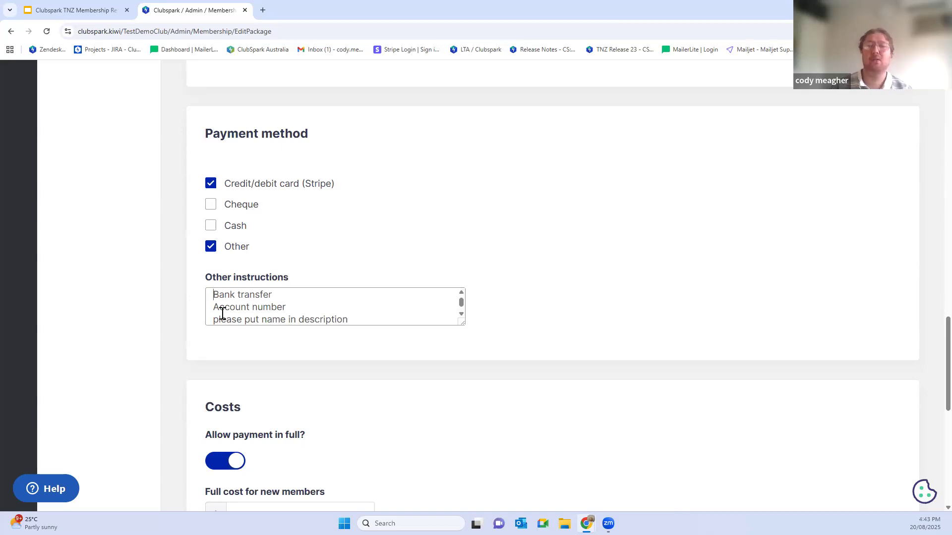
click(222, 314)
Step: Set the full cost to $240 for both new members and renewals
scroll(393, 252, down, 3)
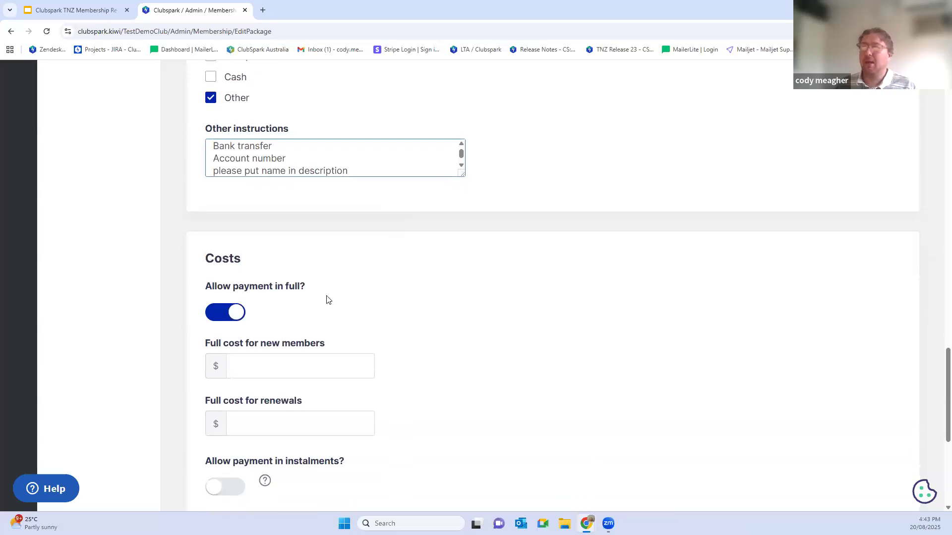
click(288, 370)
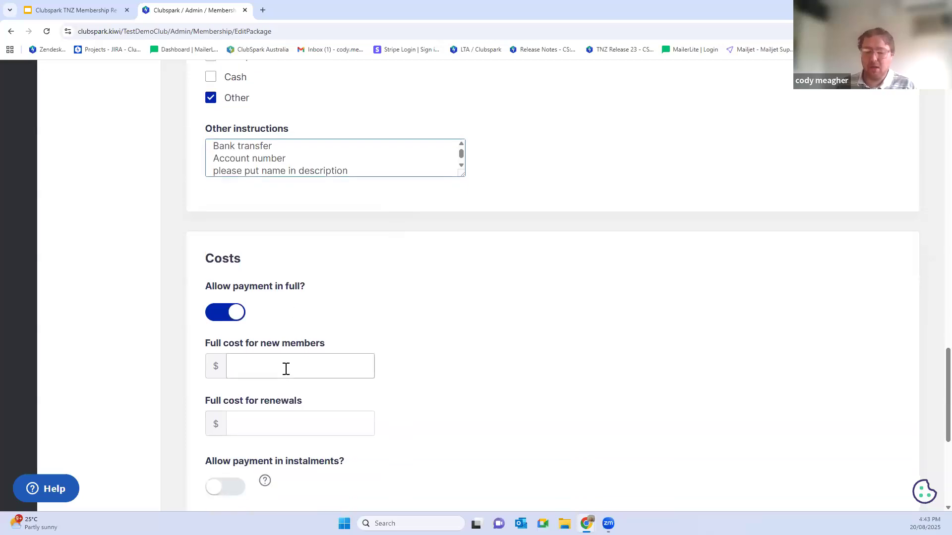
click(275, 373)
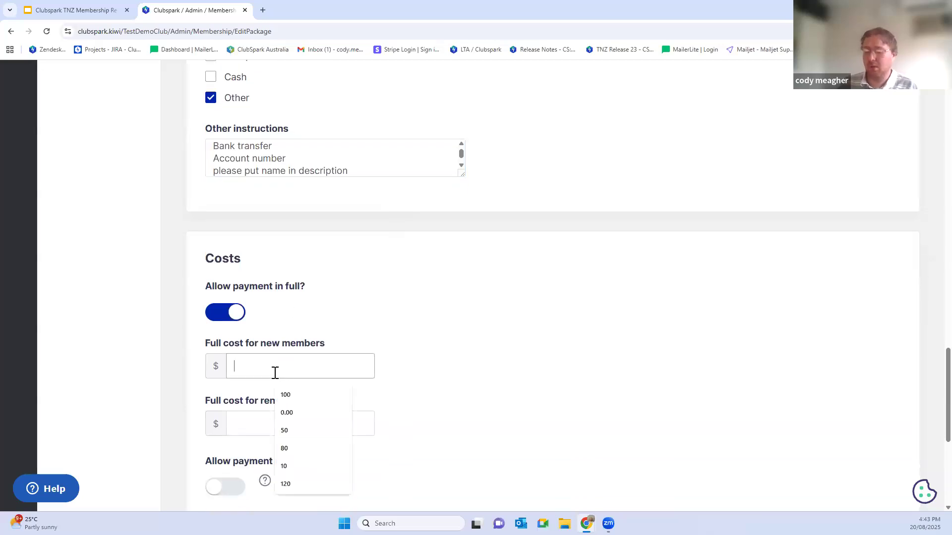
text(240)
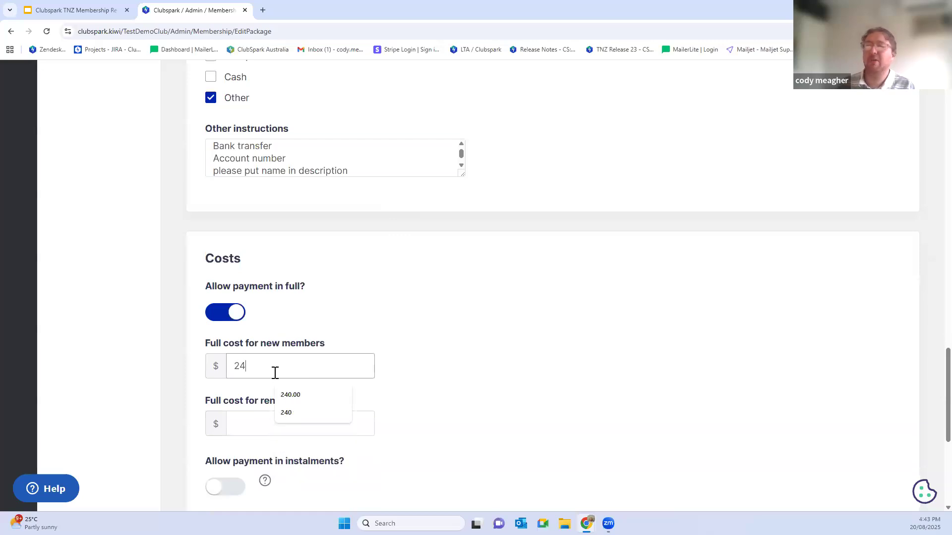
click(455, 311)
scroll(454, 310, down, 2)
click(263, 324)
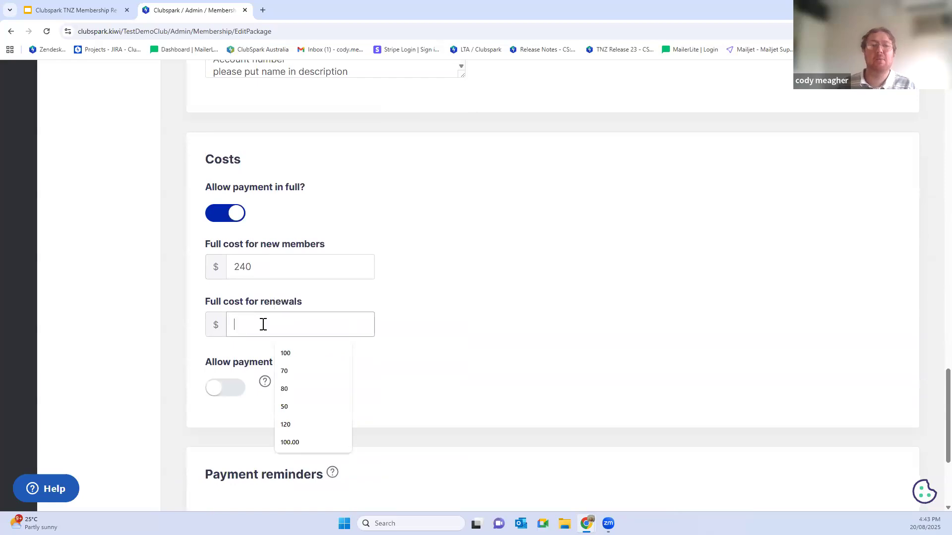
text(240)
click(459, 314)
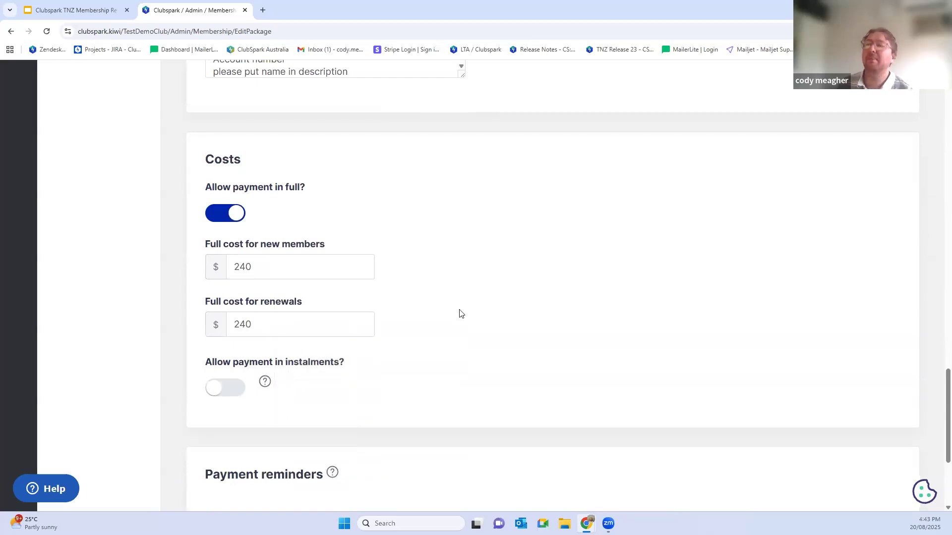
Step: Allow payment in instalments with a monthly cost of $20 for both new members and renewals
scroll(334, 269, up, 5)
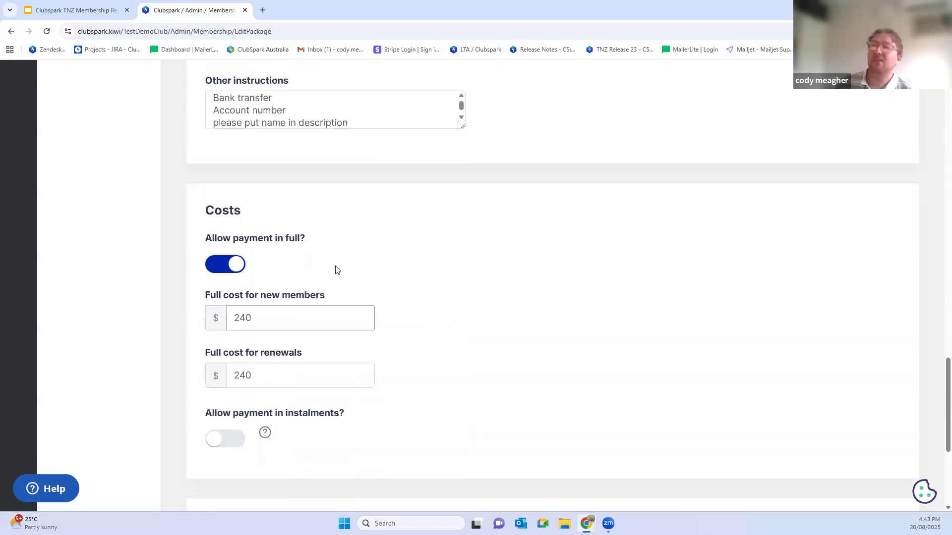
scroll(273, 193, down, 6)
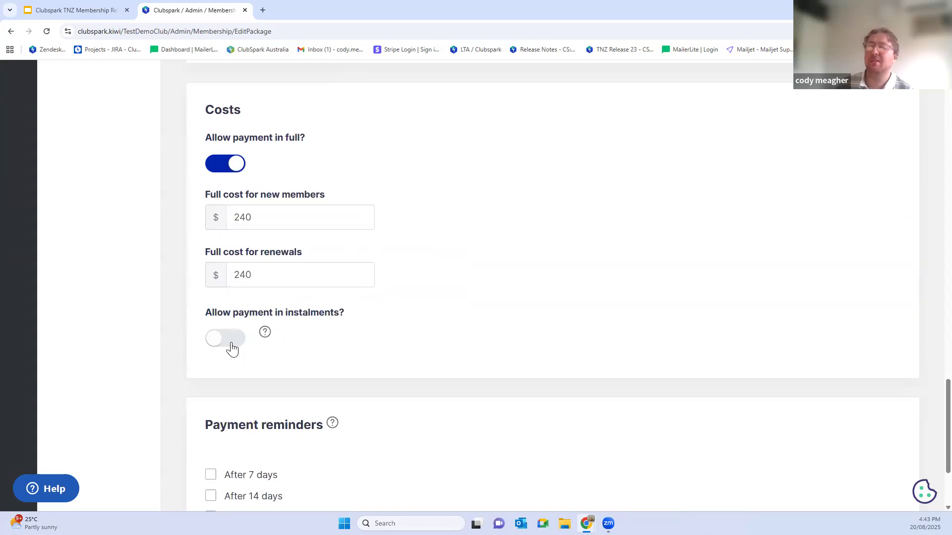
click(231, 342)
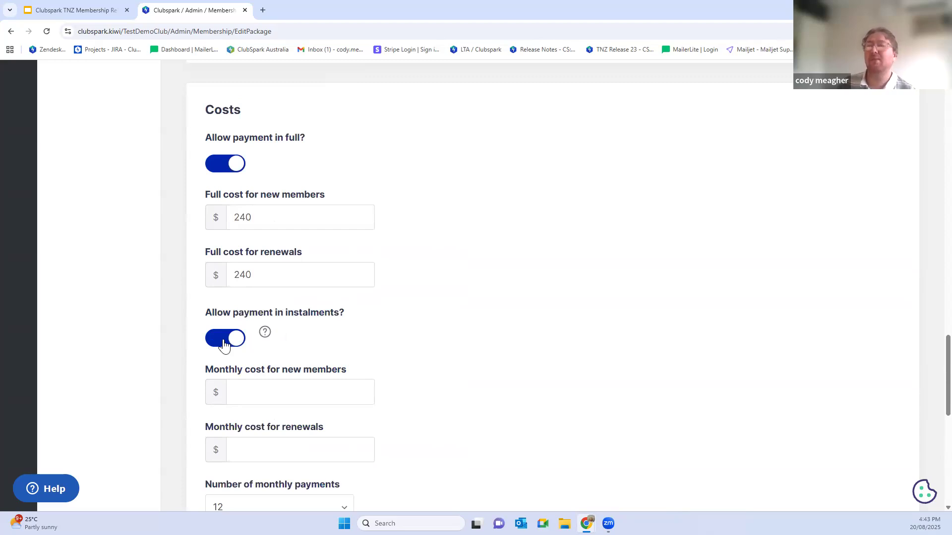
scroll(233, 349, down, 1)
click(238, 343)
scroll(239, 343, down, 1)
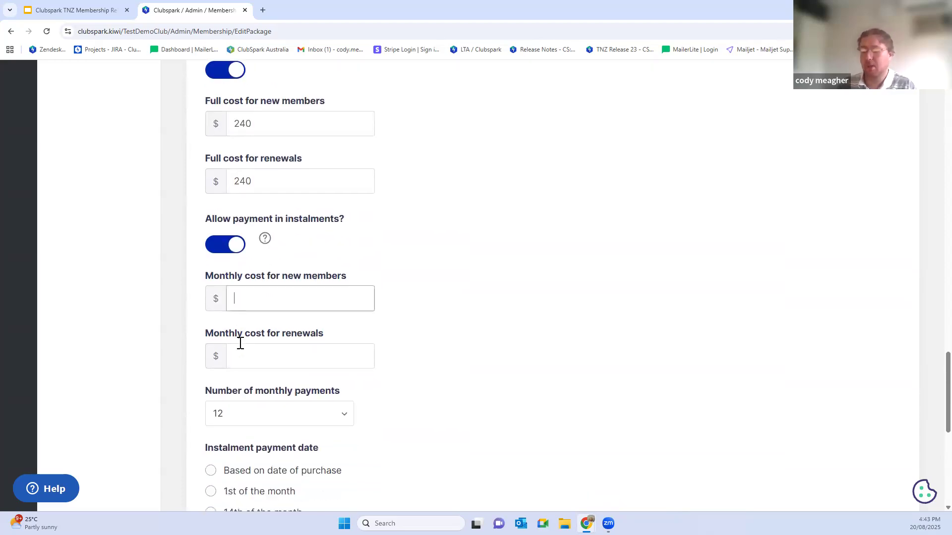
text(20)
click(245, 348)
text(20)
click(427, 401)
Step: Base the instalment payment date on the date of purchase and enable payment reminders after 7, 14 and 21 days
scroll(426, 402, down, 2)
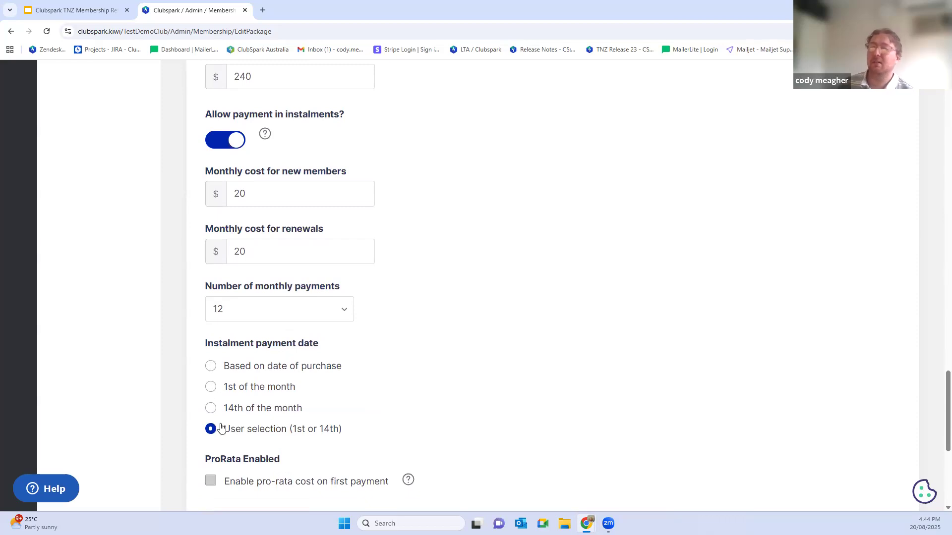
click(210, 367)
scroll(275, 381, down, 5)
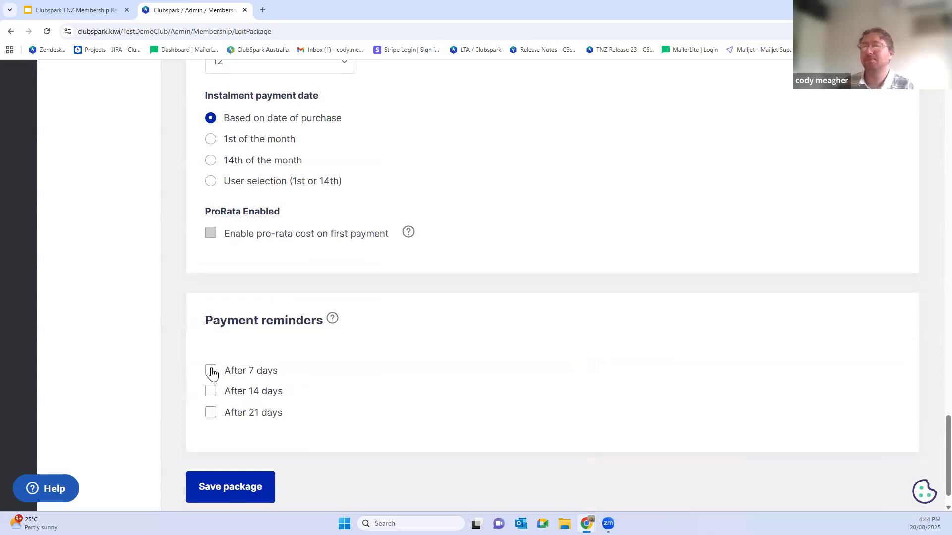
click(211, 376)
click(211, 393)
click(211, 413)
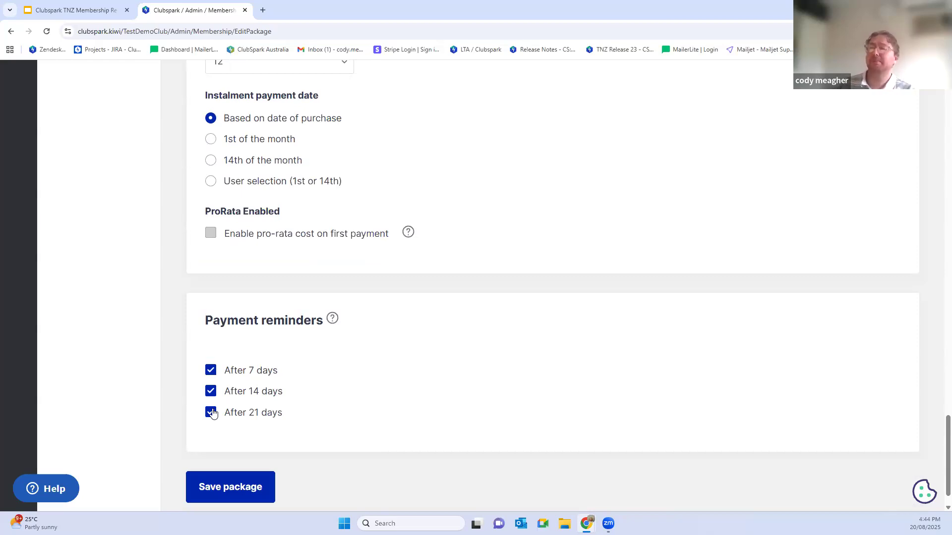
Step: Review the package's dates, payment method and costs, and save the package
scroll(455, 380, up, 1)
scroll(455, 381, up, 20)
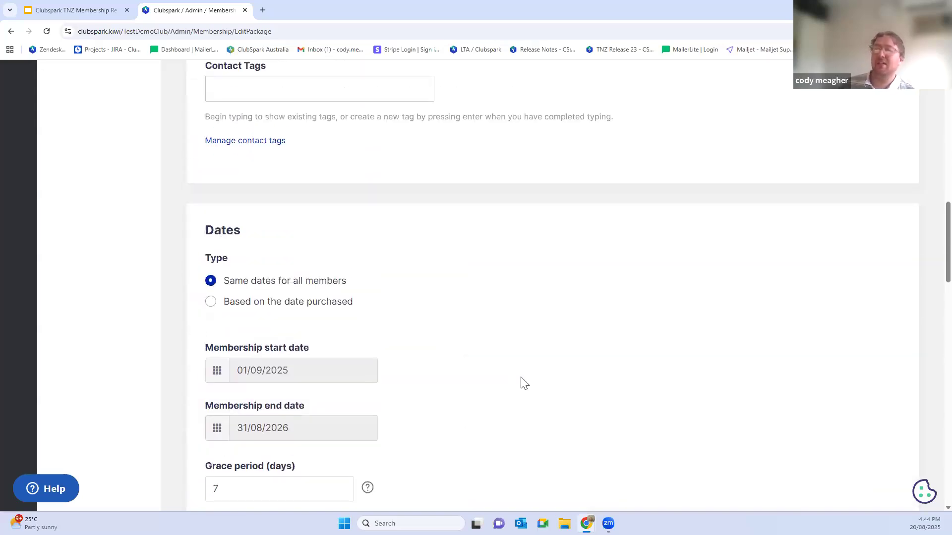
scroll(525, 383, down, 3)
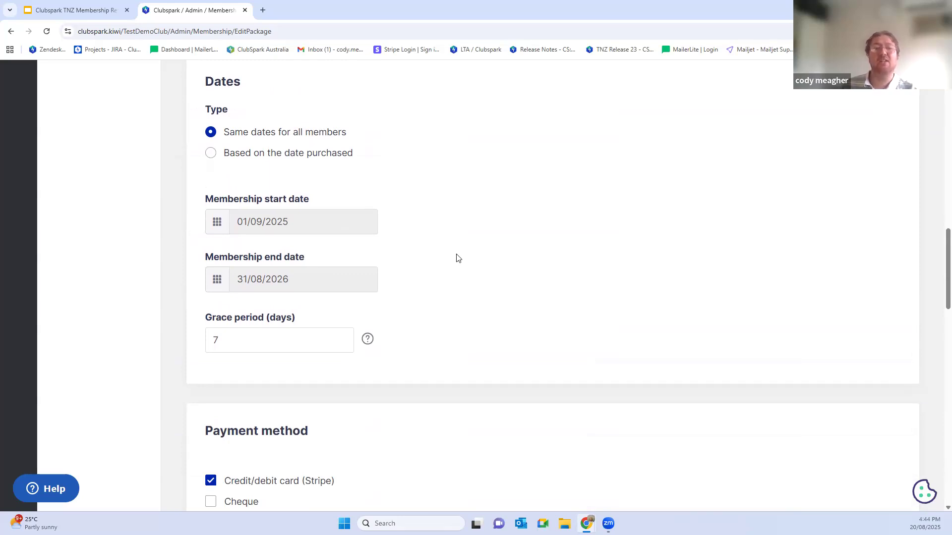
scroll(458, 257, down, 12)
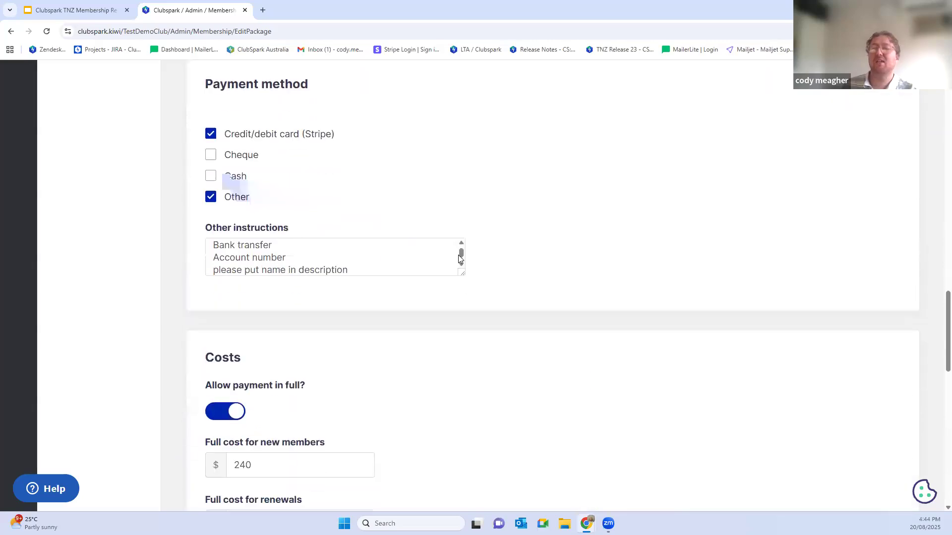
scroll(458, 262, down, 10)
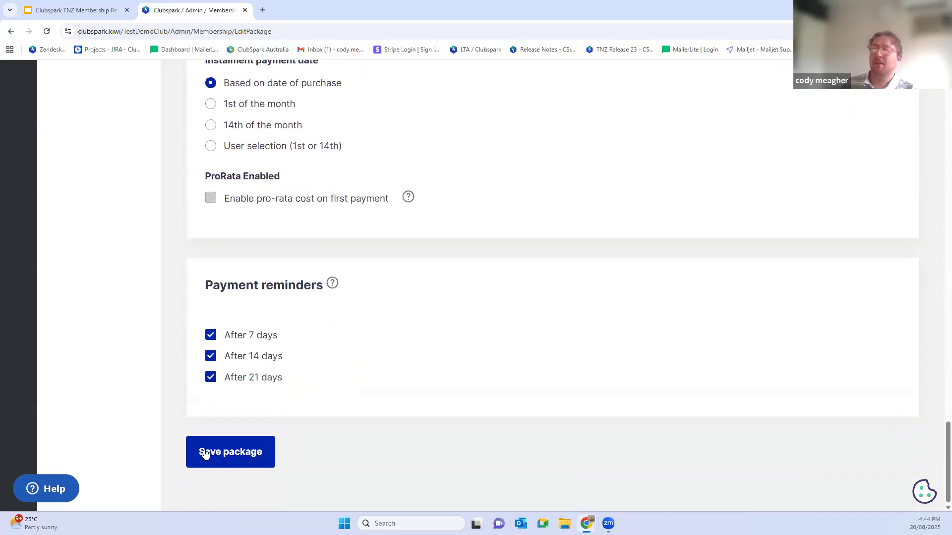
click(205, 453)
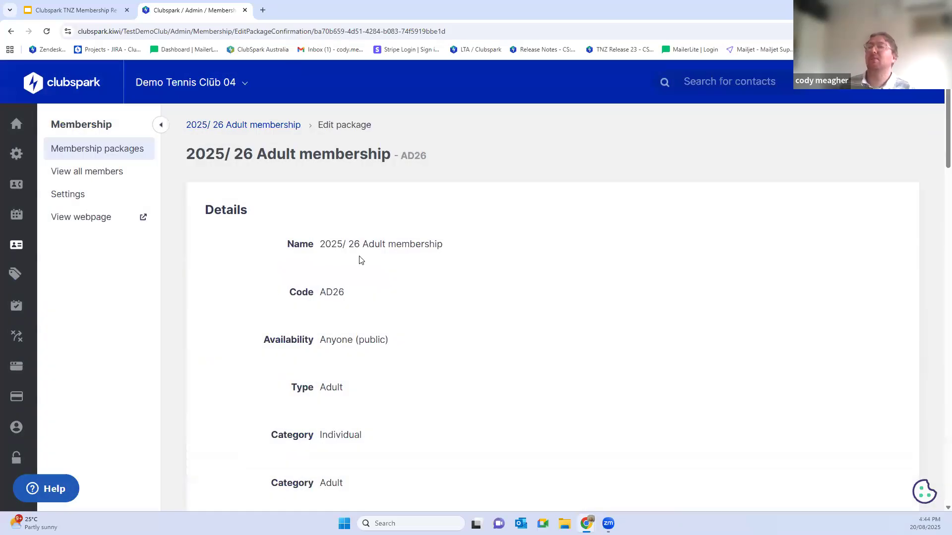
scroll(391, 258, down, 3)
scroll(424, 248, up, 3)
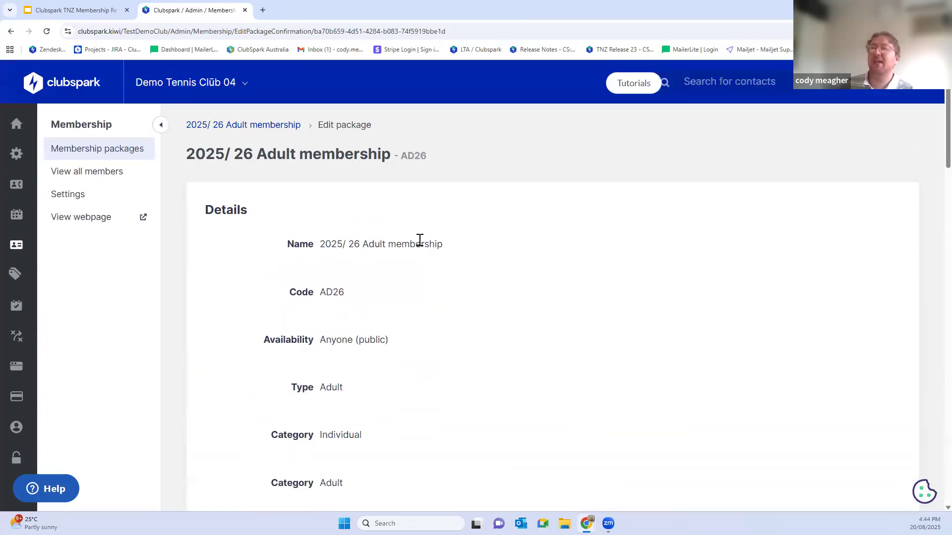
Step: Open the 2025/ 26 Adult membership package from the membership packages list and start importing members into it
click(63, 153)
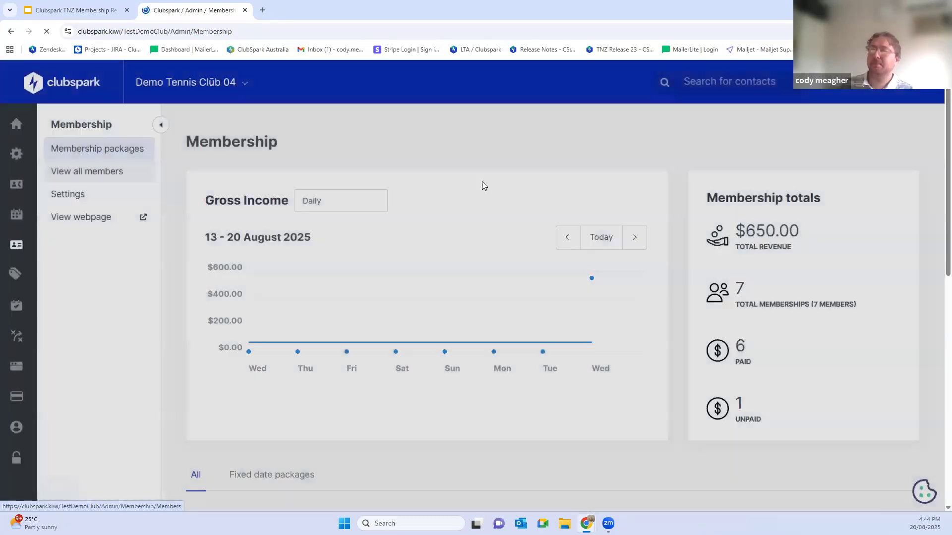
scroll(498, 190, down, 1)
scroll(498, 190, down, 10)
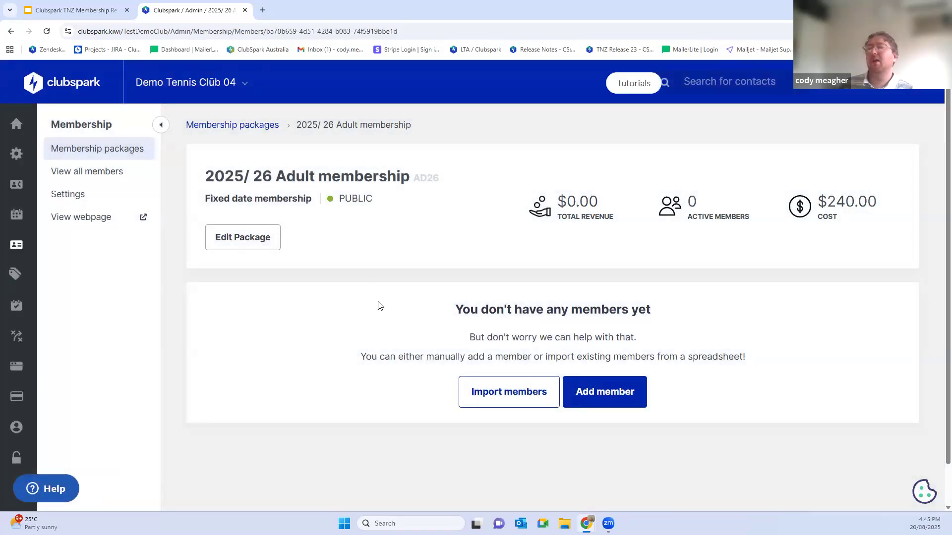
click(499, 396)
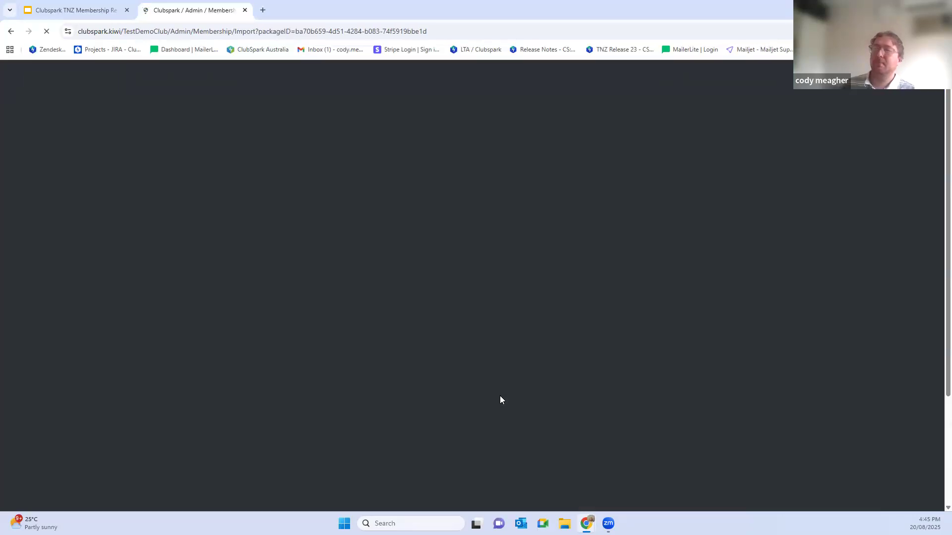
Step: Choose the existing 001 2024/25 Adult membership package as the source for the member import
scroll(550, 377, down, 1)
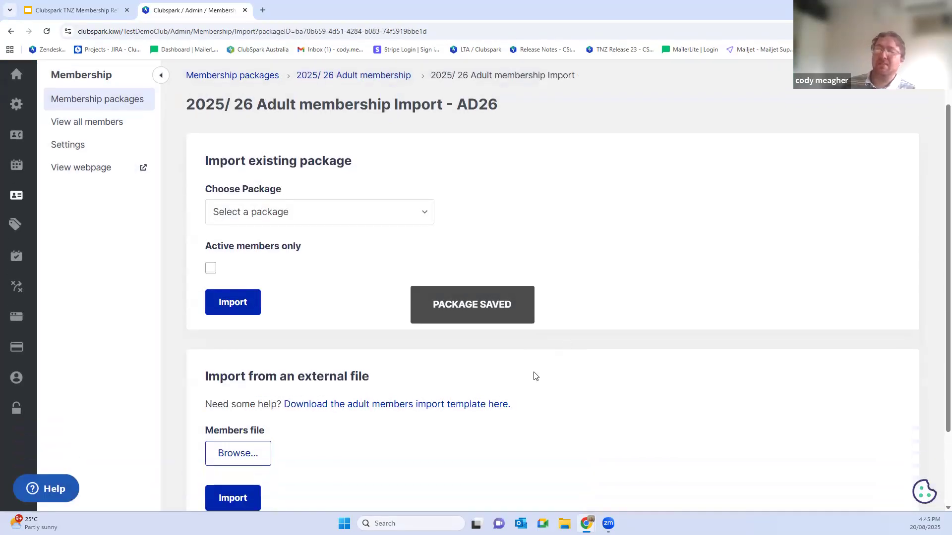
drag(208, 376, 366, 380)
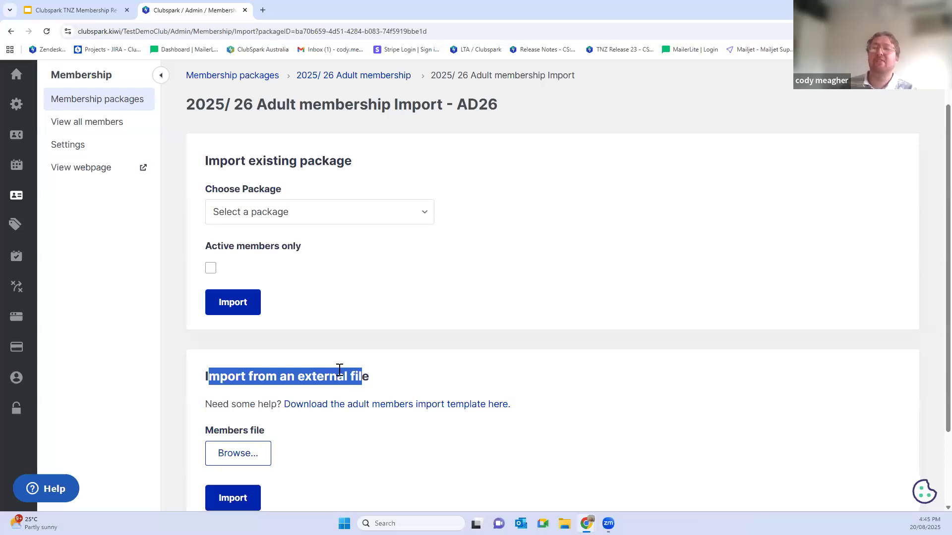
click(363, 221)
scroll(377, 268, down, 2)
scroll(378, 267, down, 8)
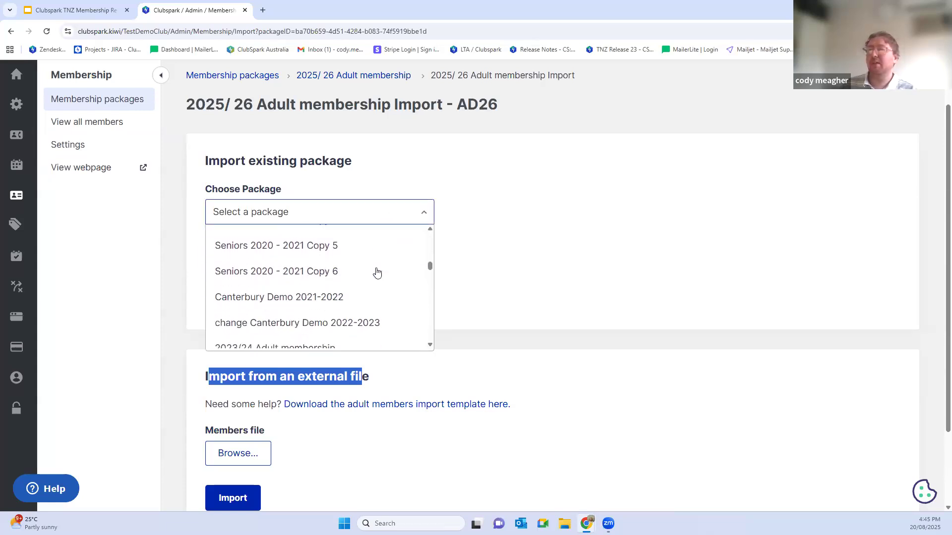
scroll(377, 273, down, 8)
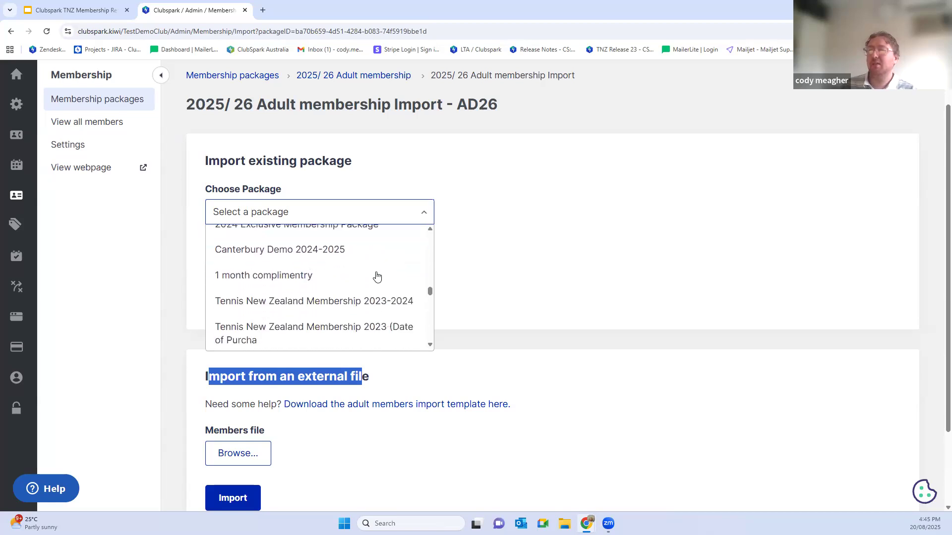
scroll(377, 276, down, 8)
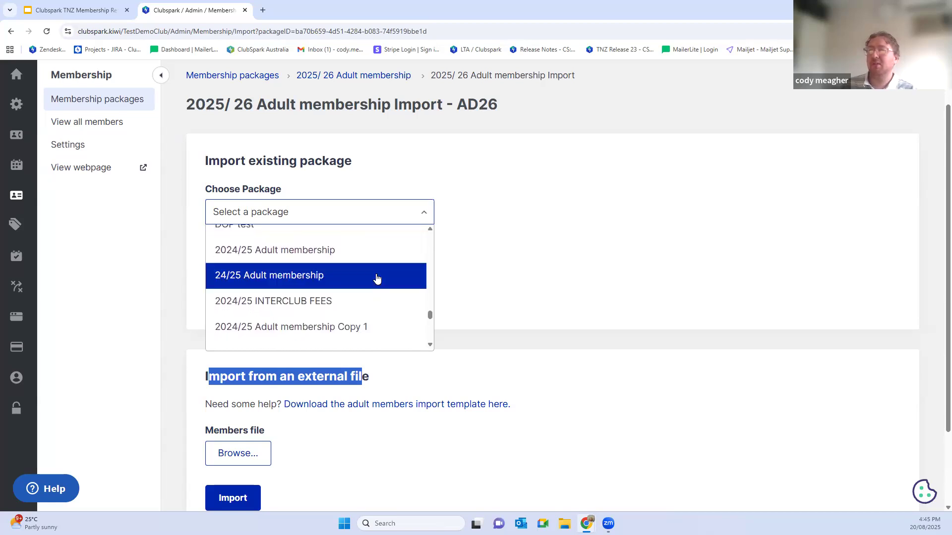
scroll(377, 276, down, 5)
scroll(376, 277, up, 3)
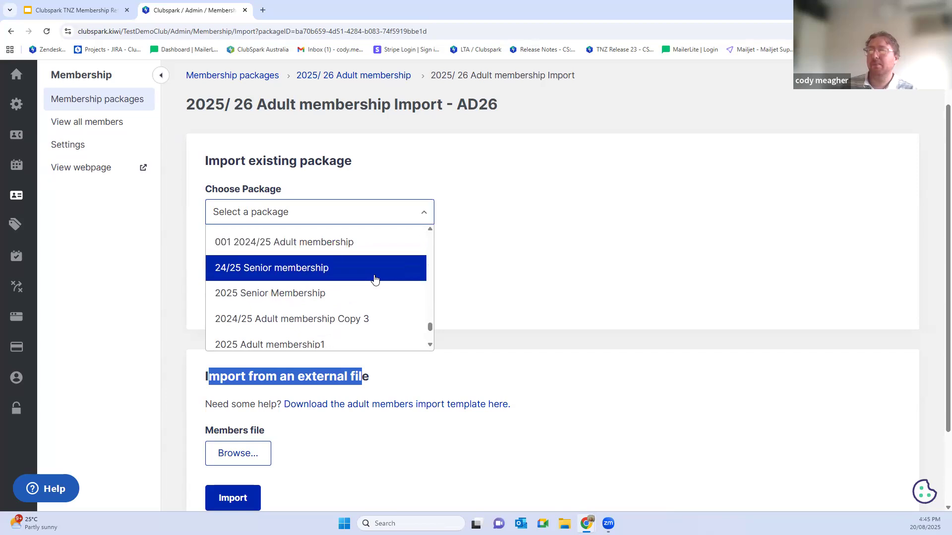
click(296, 296)
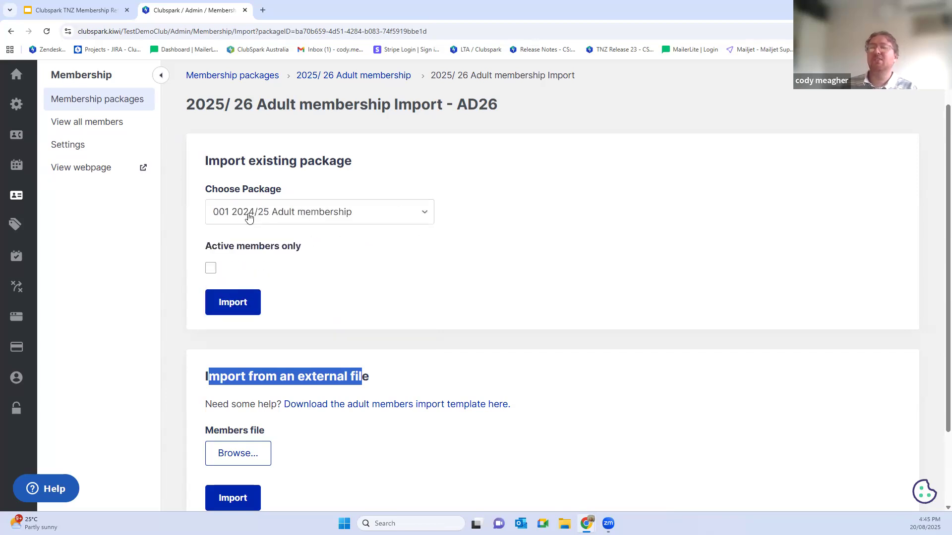
Step: Import the chosen package's members with the Active members only restriction switched off
click(210, 270)
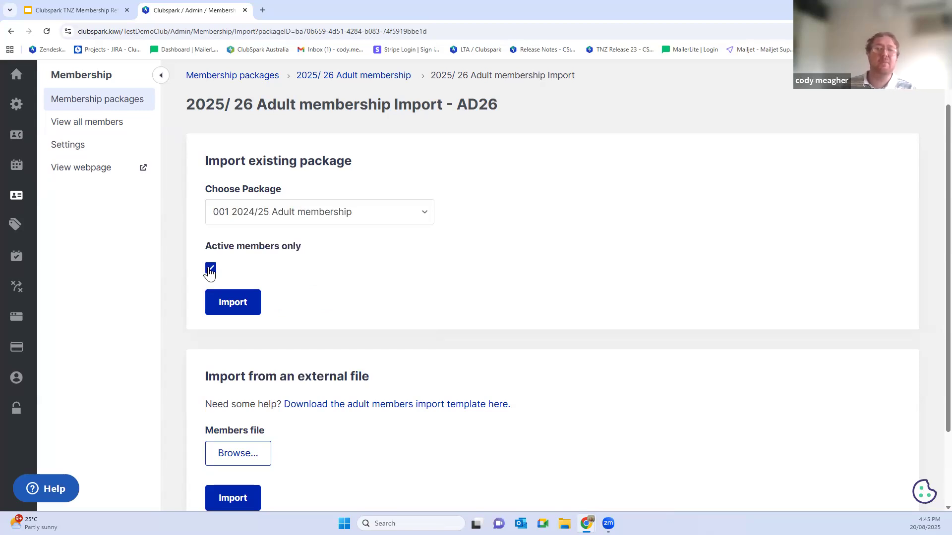
click(210, 269)
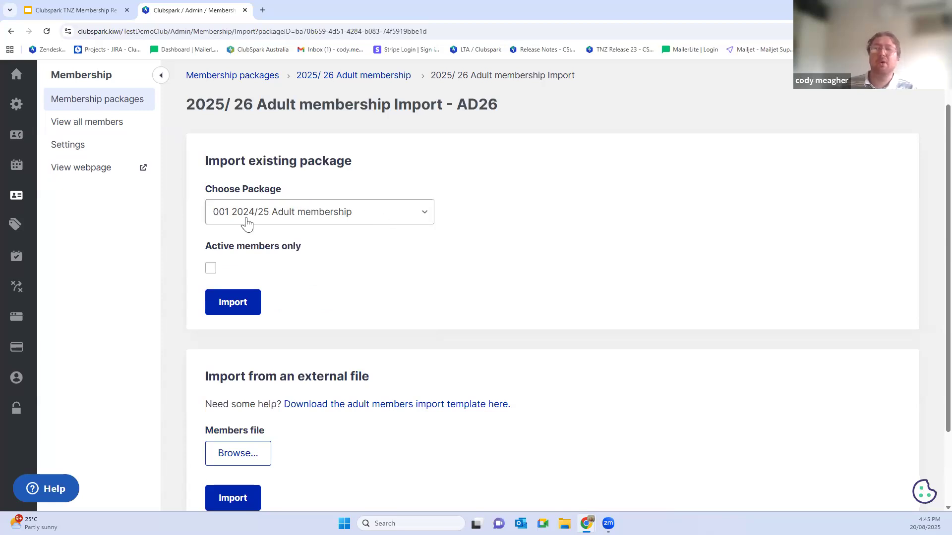
click(232, 308)
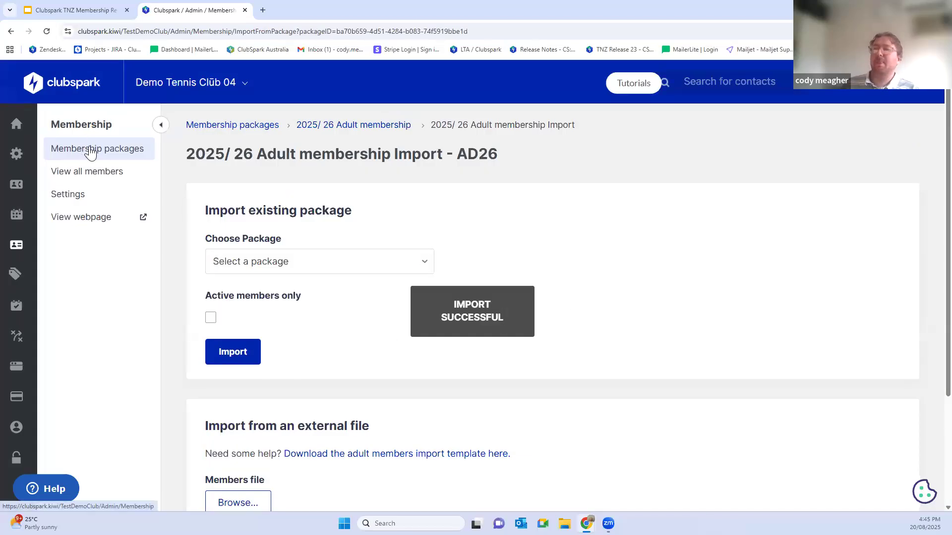
Step: Open the 2025/ 26 Adult membership package and review the imported members' expiry dates, payment and status
click(351, 128)
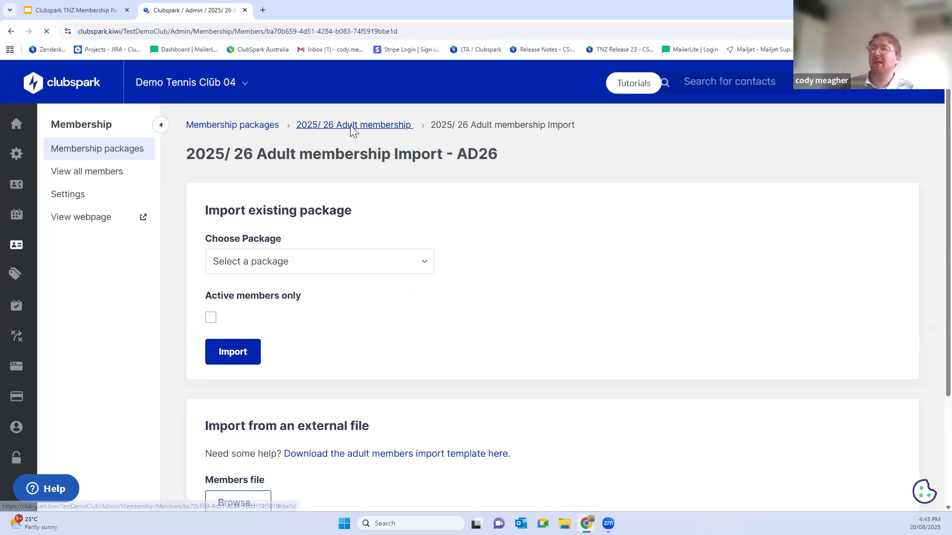
scroll(374, 174, down, 2)
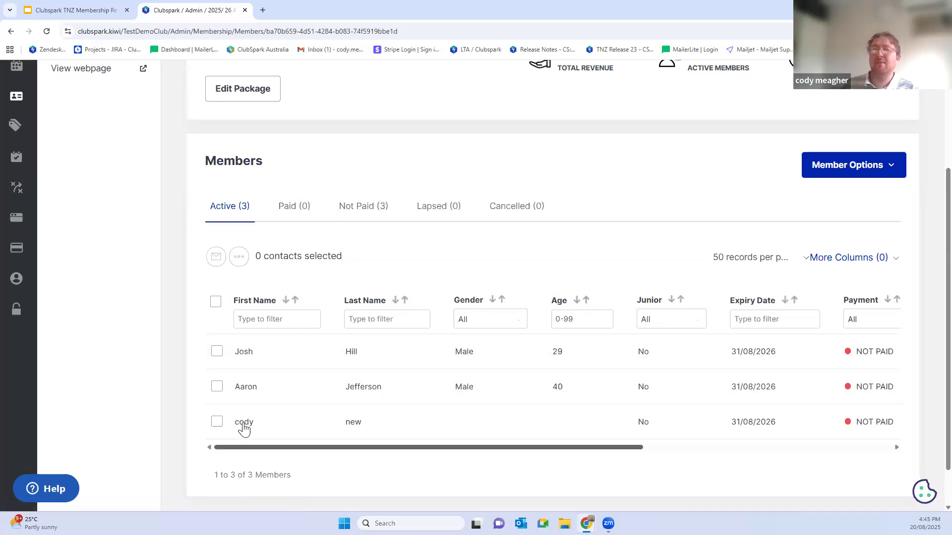
drag(330, 446, 521, 439)
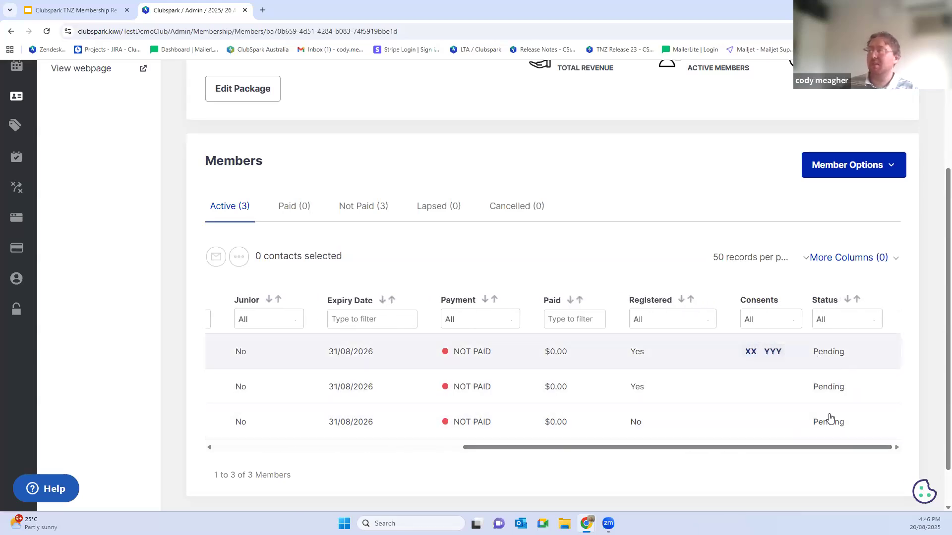
drag(784, 452, 367, 453)
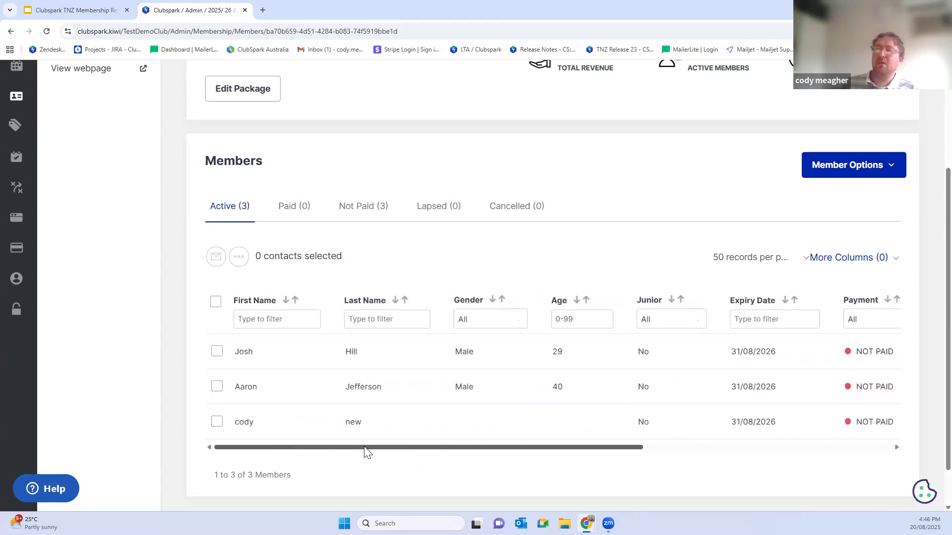
Step: Select all members, review the payment request message and its activation link, and close the request without sending it
click(217, 302)
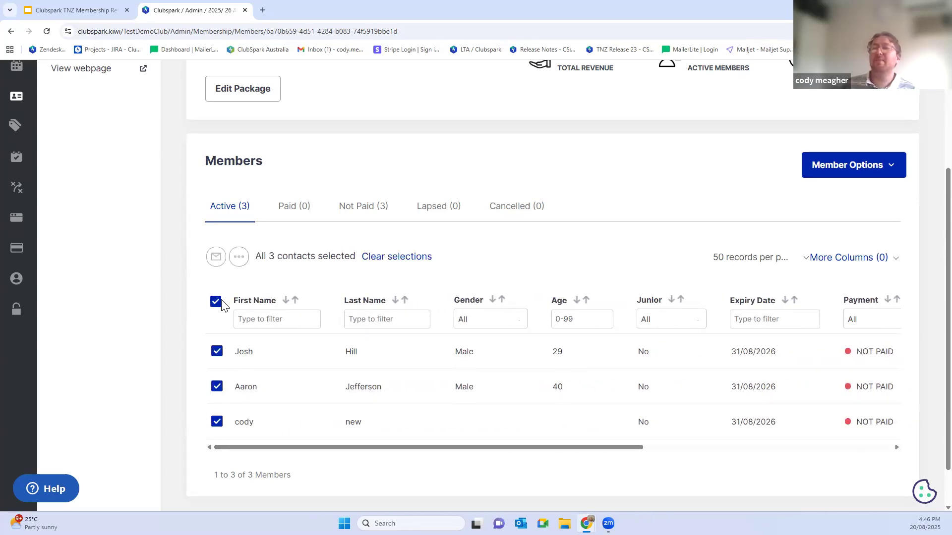
click(239, 258)
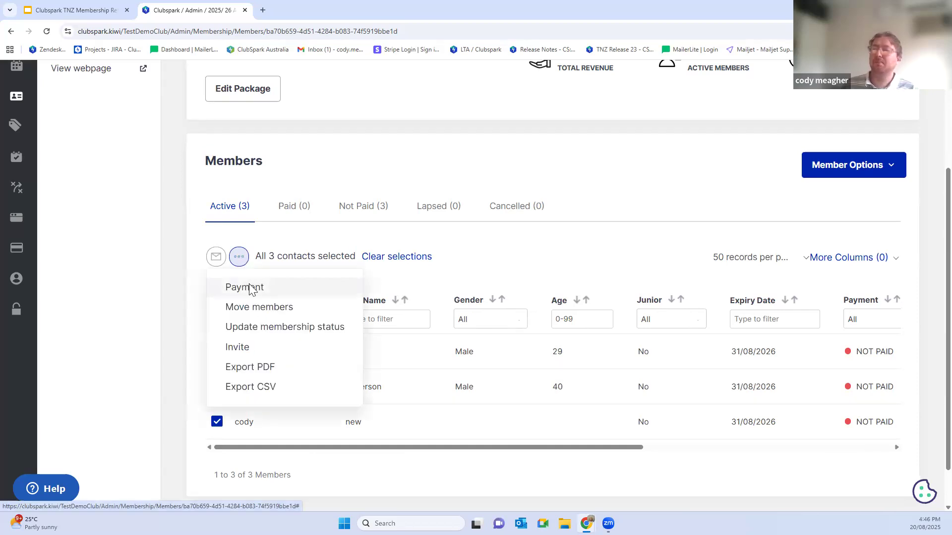
click(250, 290)
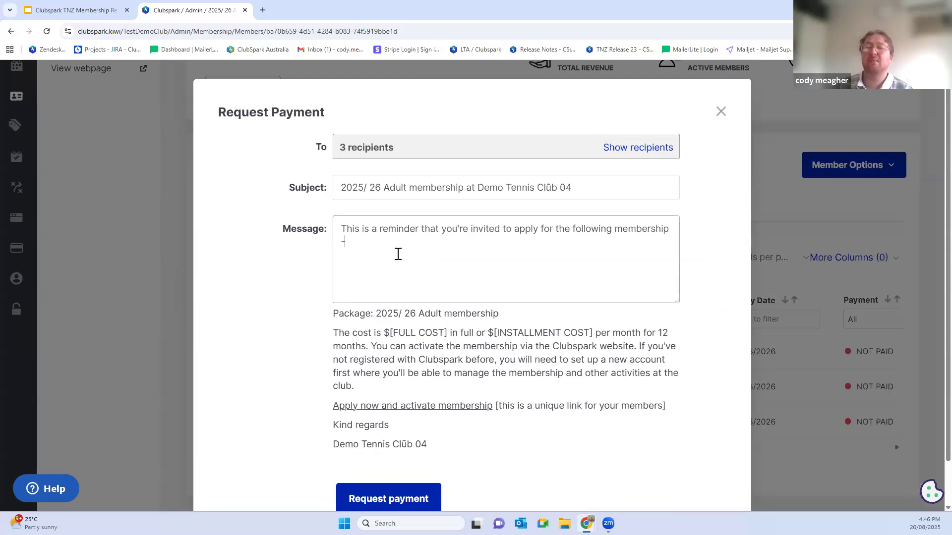
drag(492, 406, 341, 405)
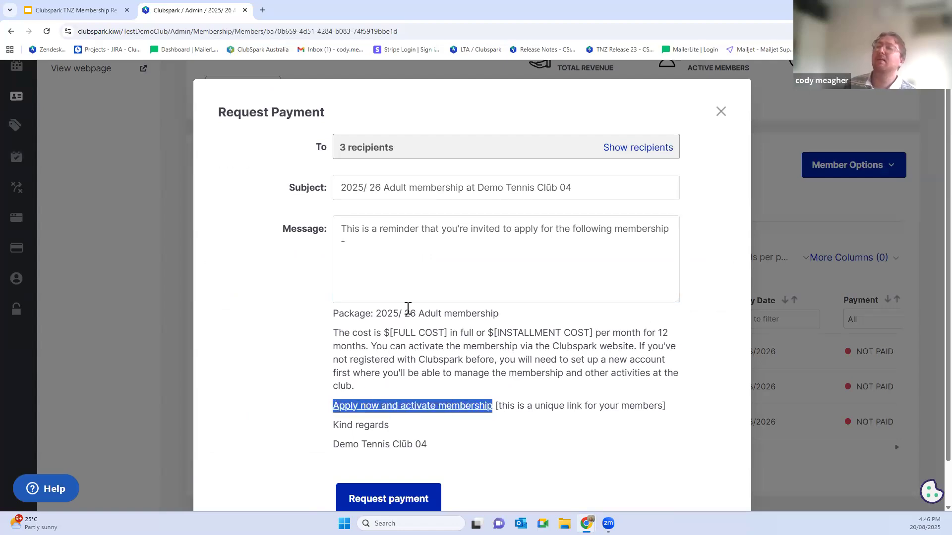
click(400, 254)
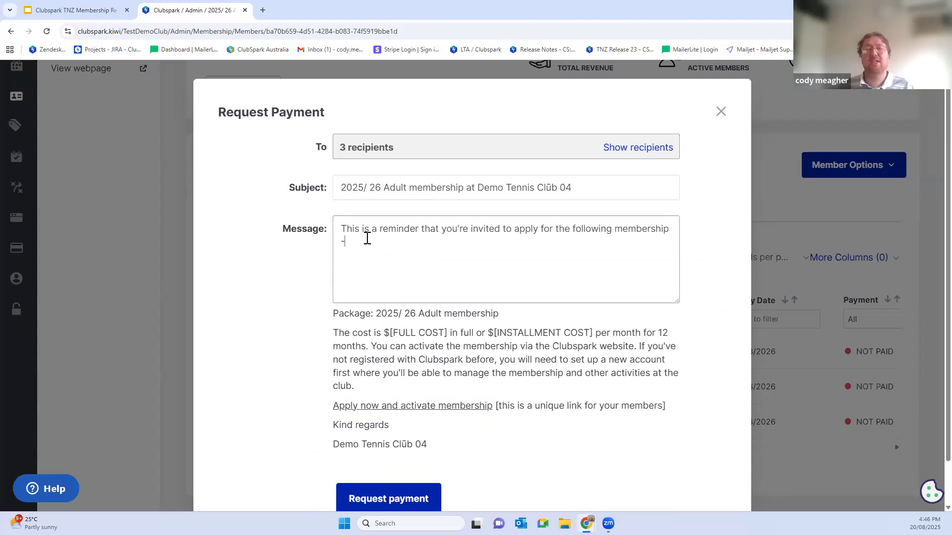
key(ctrl+a)
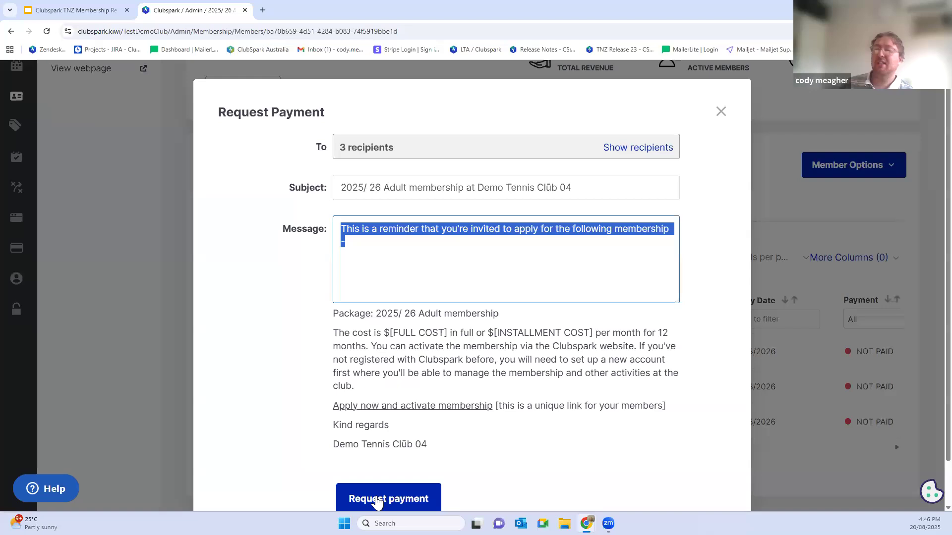
click(718, 109)
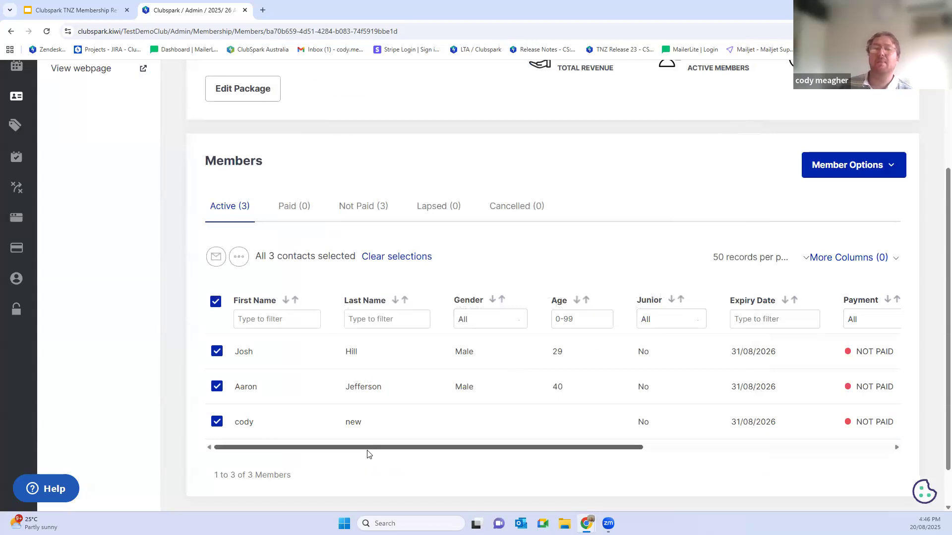
Step: Check the members' statuses and open the first listed member's membership record at its transactions
drag(364, 451, 635, 448)
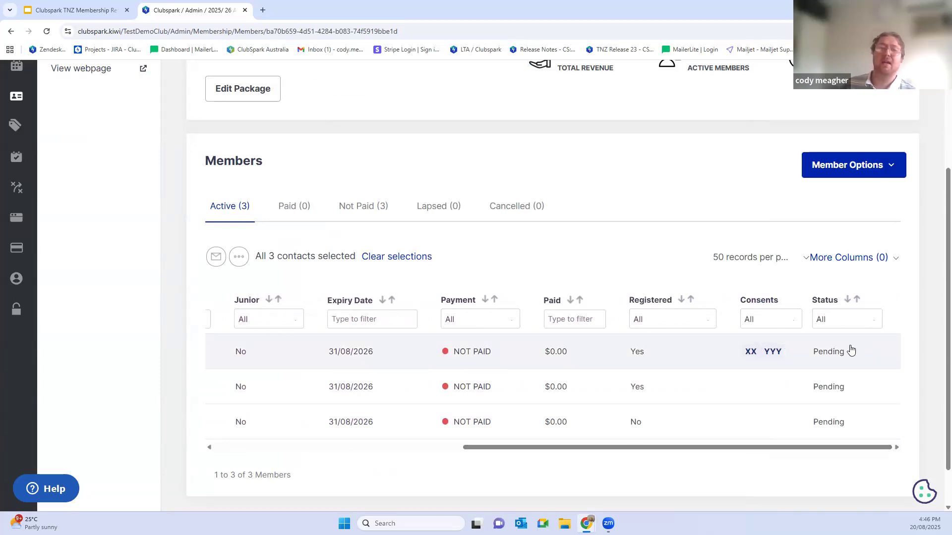
drag(597, 448, 259, 460)
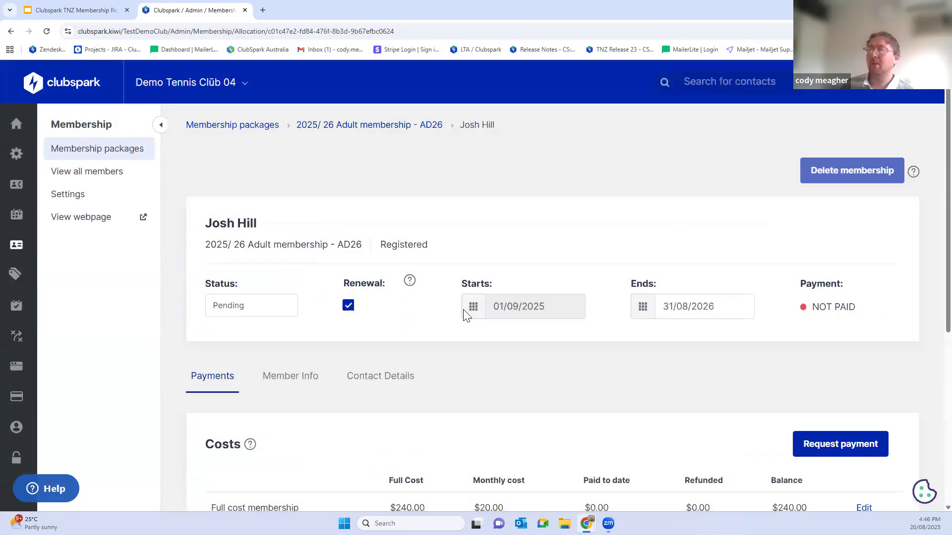
scroll(464, 313, down, 5)
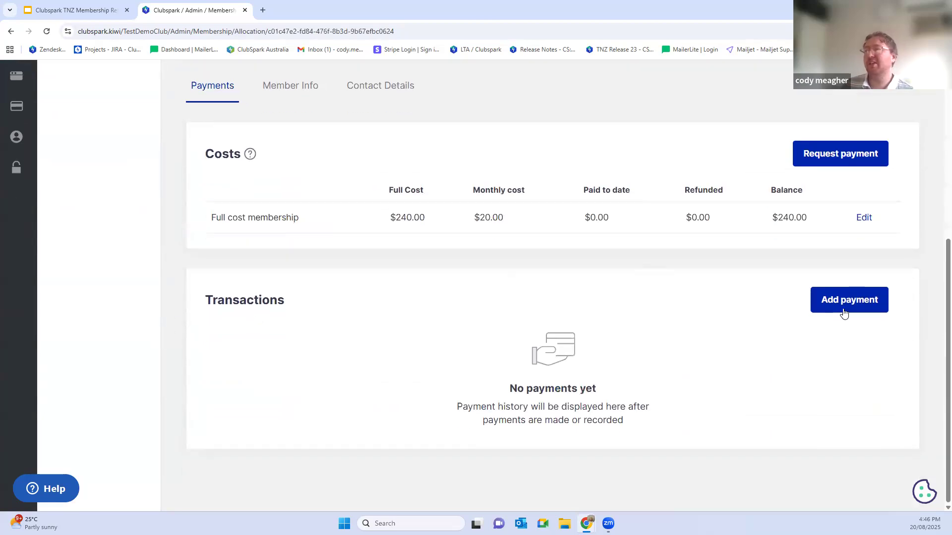
Step: Record a $240.00 payment of type Other dated 20/08/2025 and set the membership status to Active
click(844, 309)
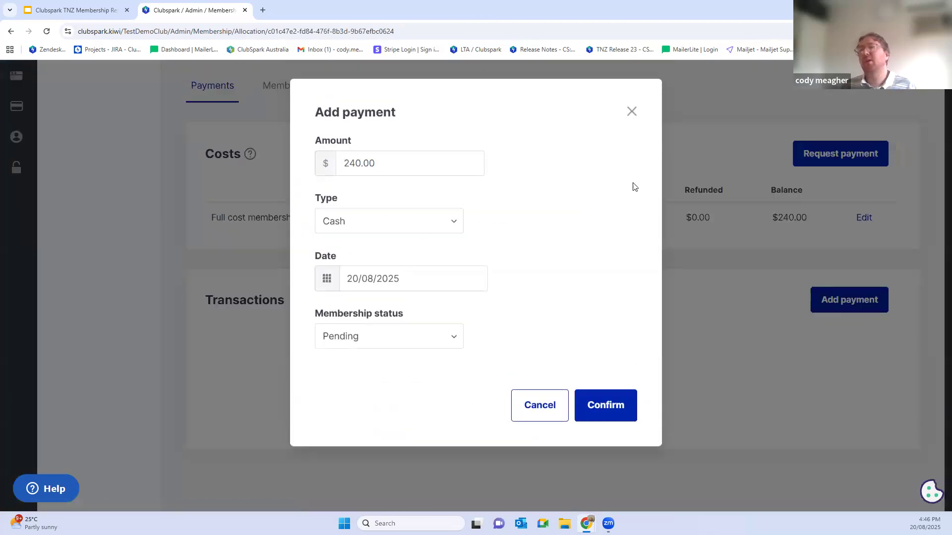
click(382, 220)
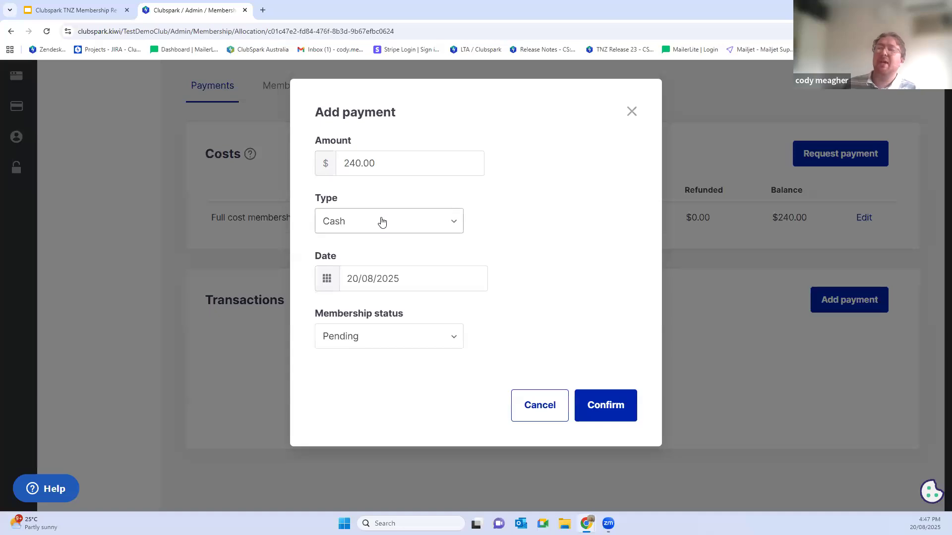
click(361, 299)
click(367, 275)
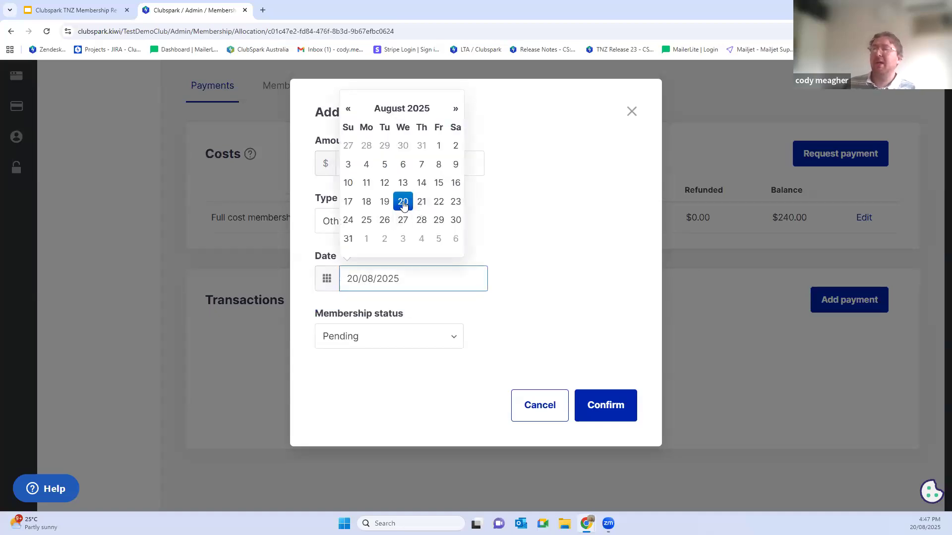
click(403, 202)
click(378, 335)
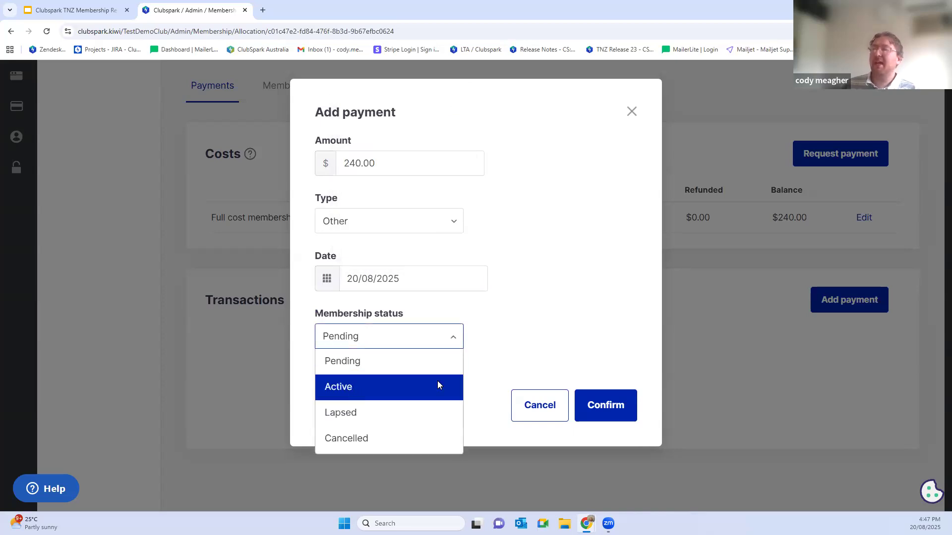
click(437, 385)
click(610, 406)
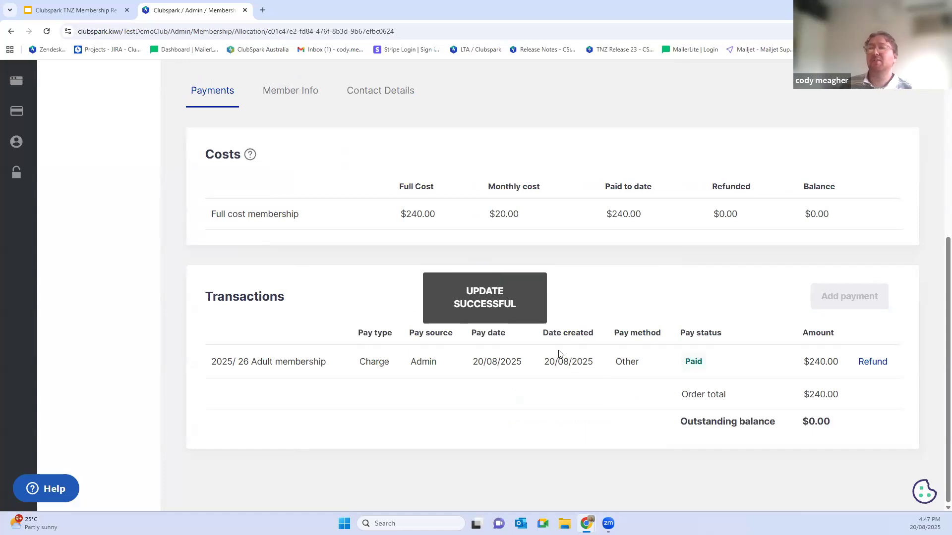
Step: Return to the 2025/ 26 Adult membership package and review its revenue and the members' payment states
scroll(558, 350, up, 5)
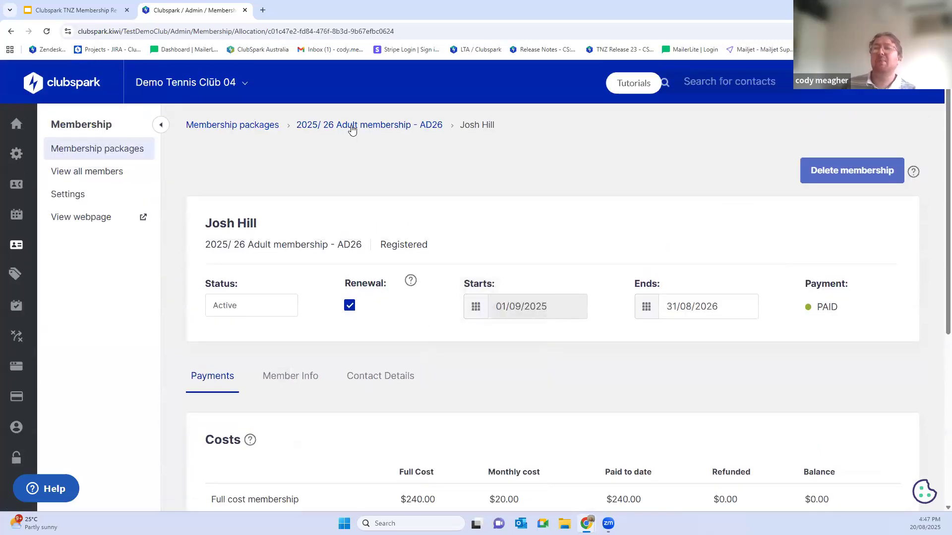
click(351, 128)
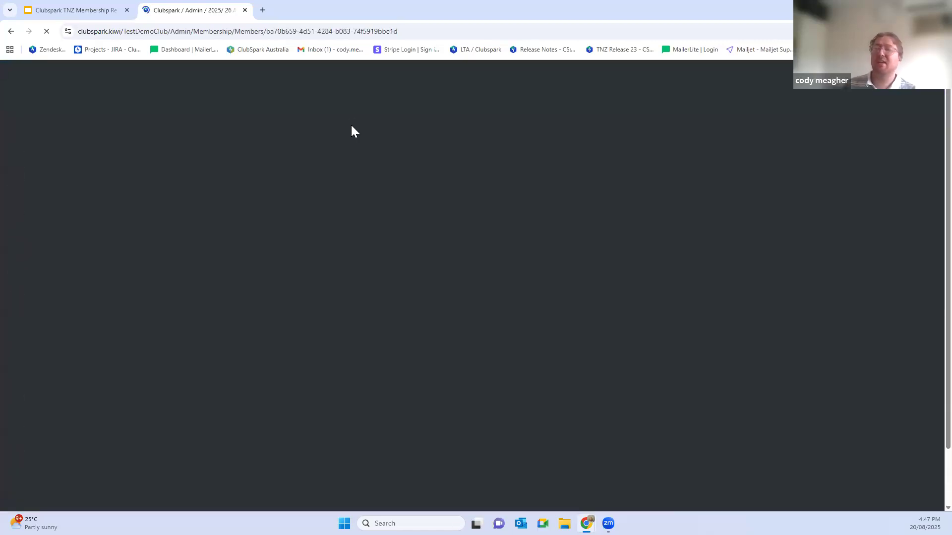
scroll(404, 220, down, 1)
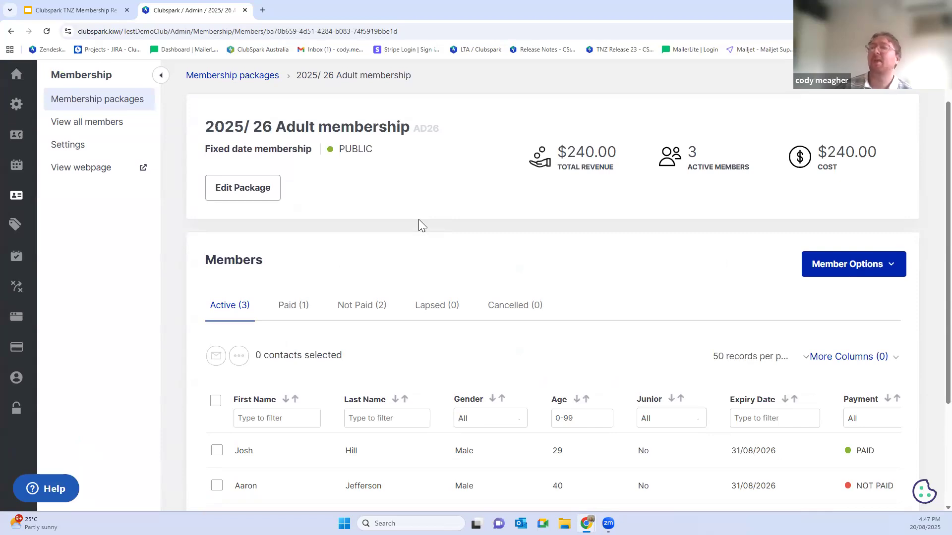
Step: Go to the list of fixed date membership packages and reopen the 2025/ 26 Adult membership package
click(98, 104)
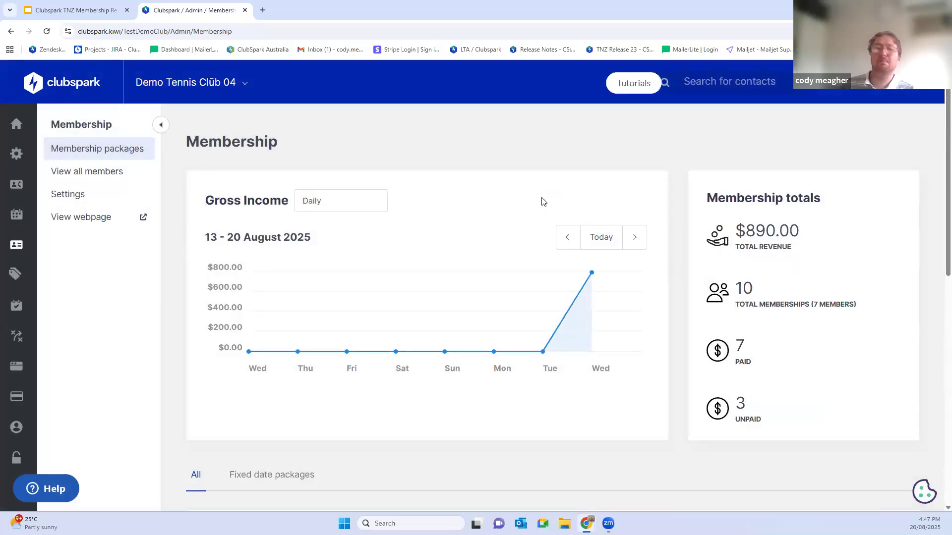
scroll(517, 216, down, 9)
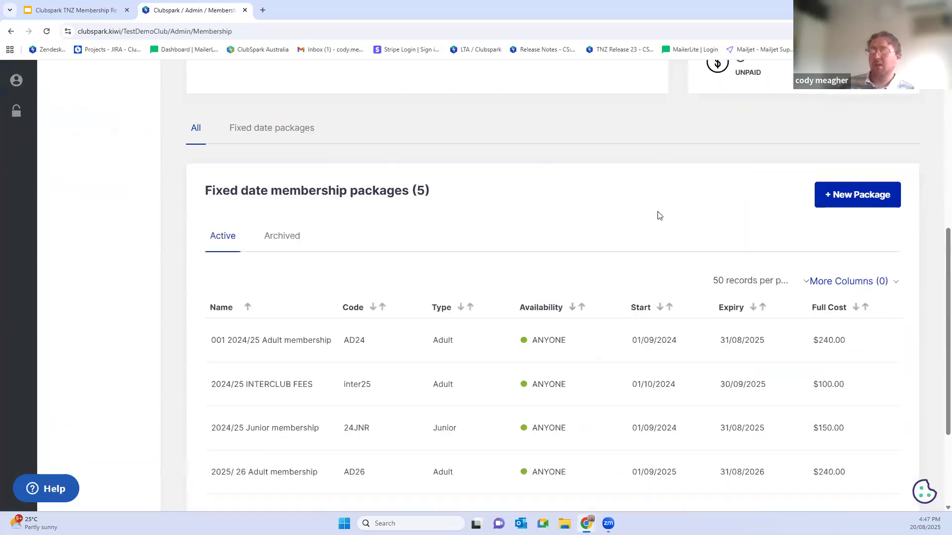
click(257, 376)
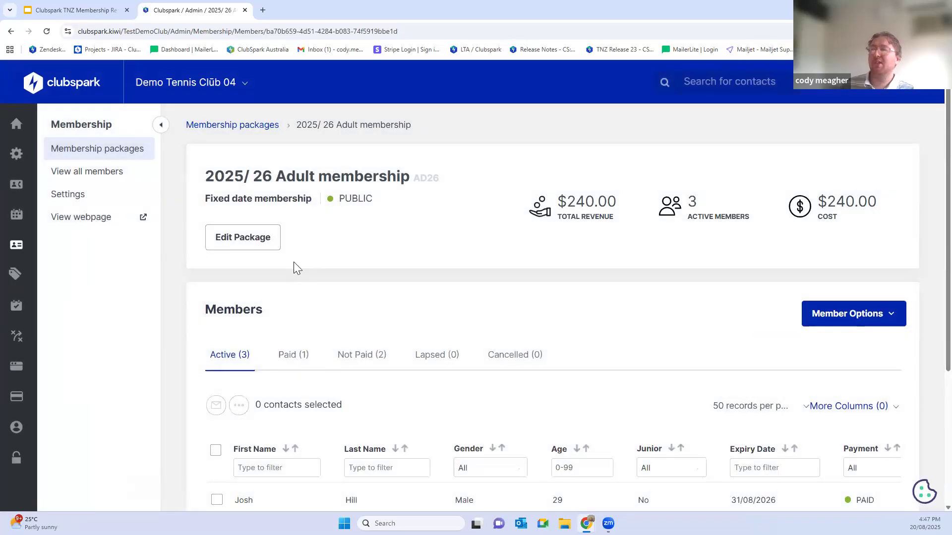
Step: Start adding a member to the 2025/ 26 Adult membership package and search the existing contacts by first name
click(861, 316)
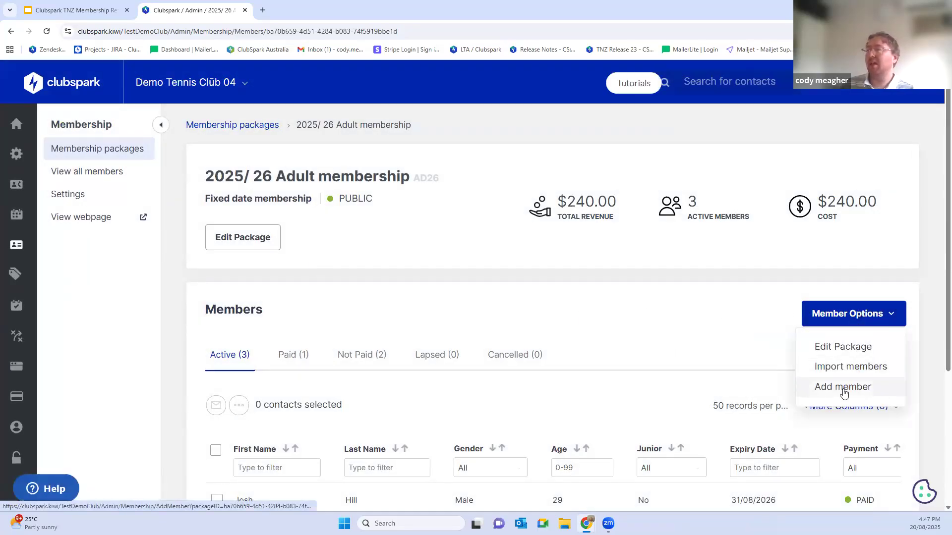
click(845, 391)
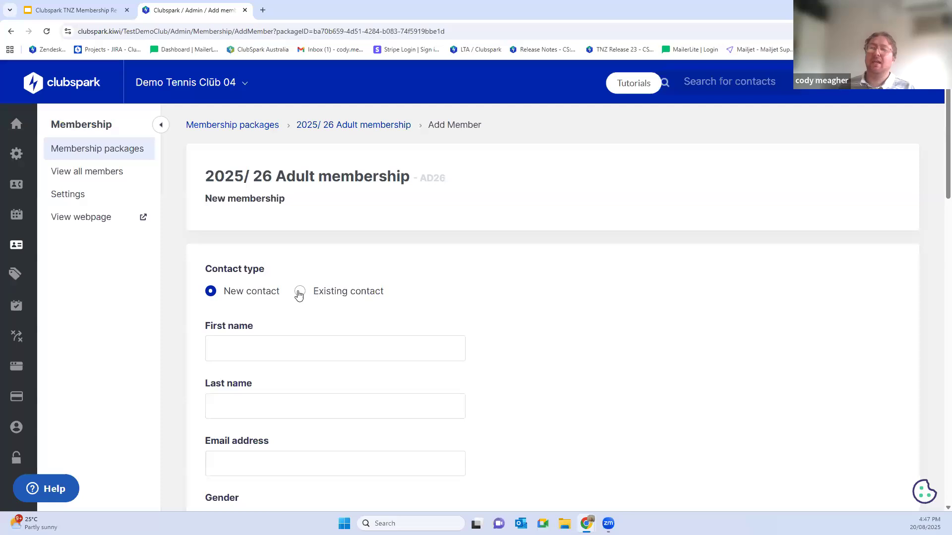
click(300, 291)
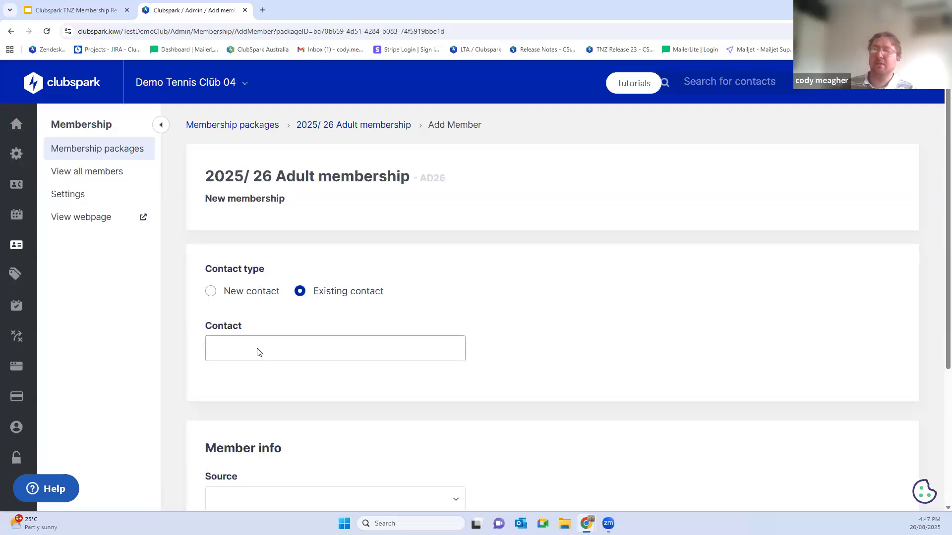
click(256, 352)
text(cody)
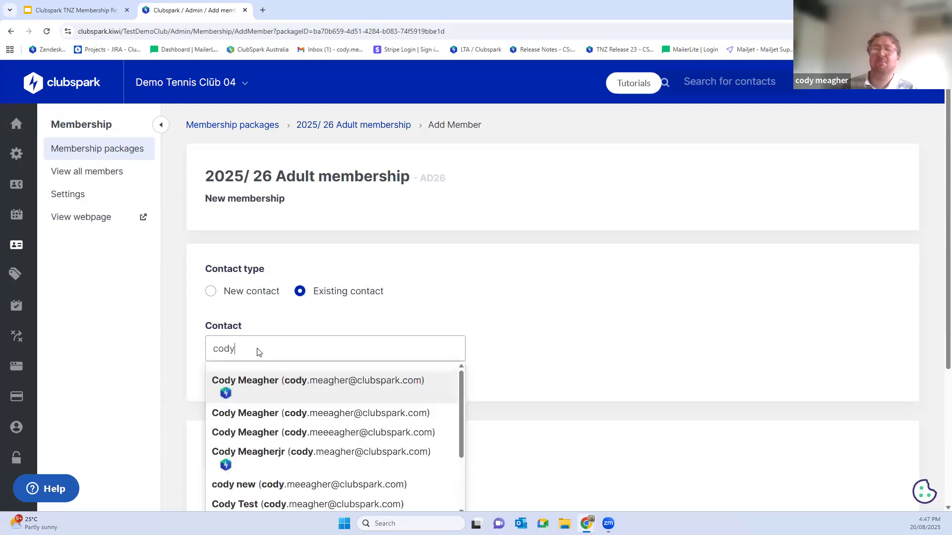
scroll(346, 321, down, 2)
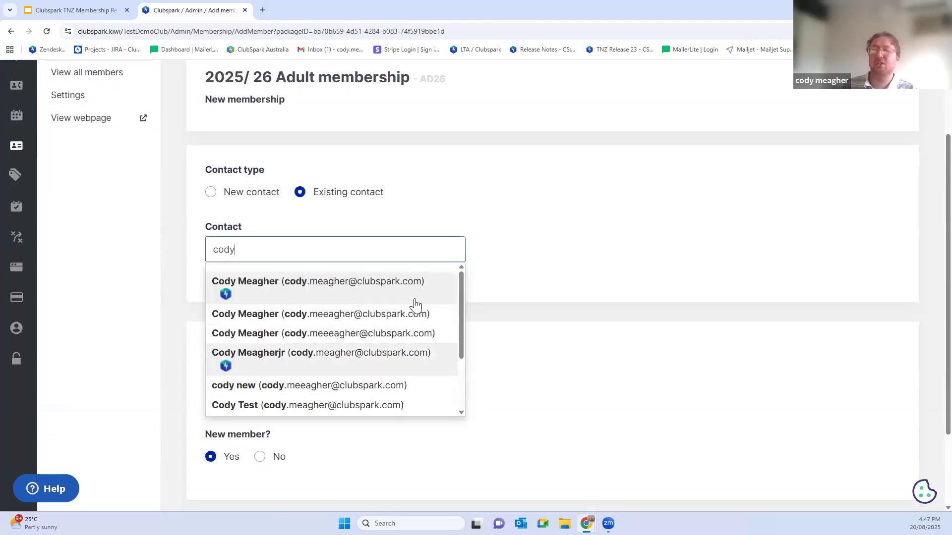
Step: Switch the contact type to New contact and look through the personal detail fields it requires
click(209, 194)
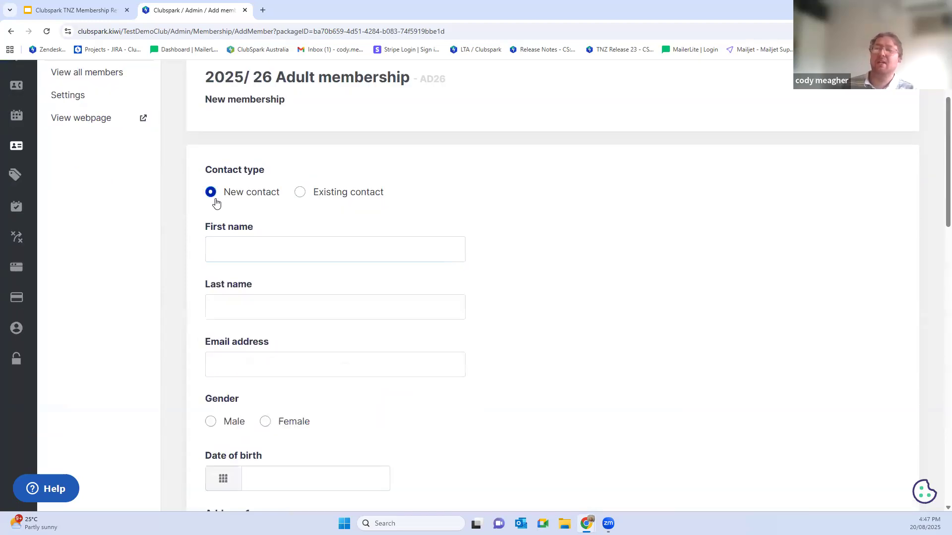
click(217, 241)
click(236, 311)
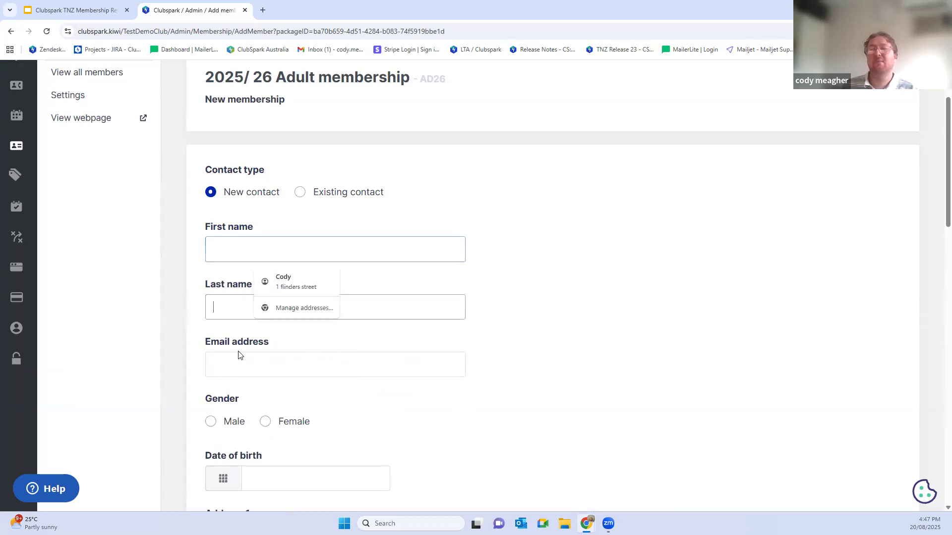
click(238, 367)
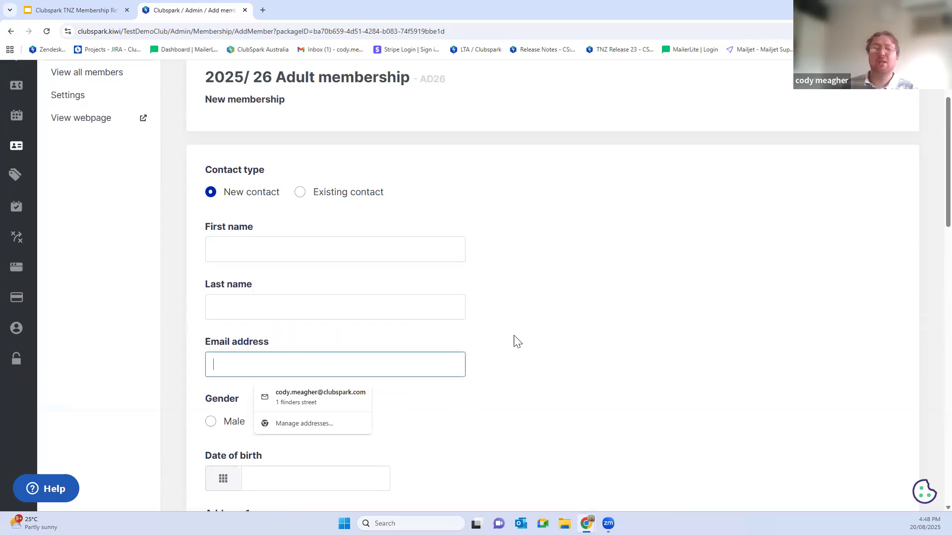
scroll(219, 409, down, 1)
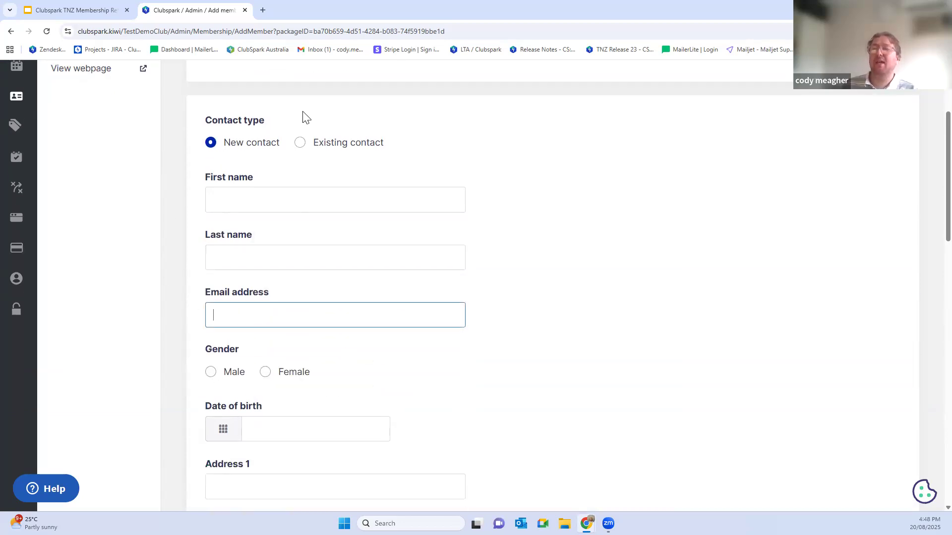
Step: Add the existing test contact to the package, with New member set to No, and save the membership
click(299, 144)
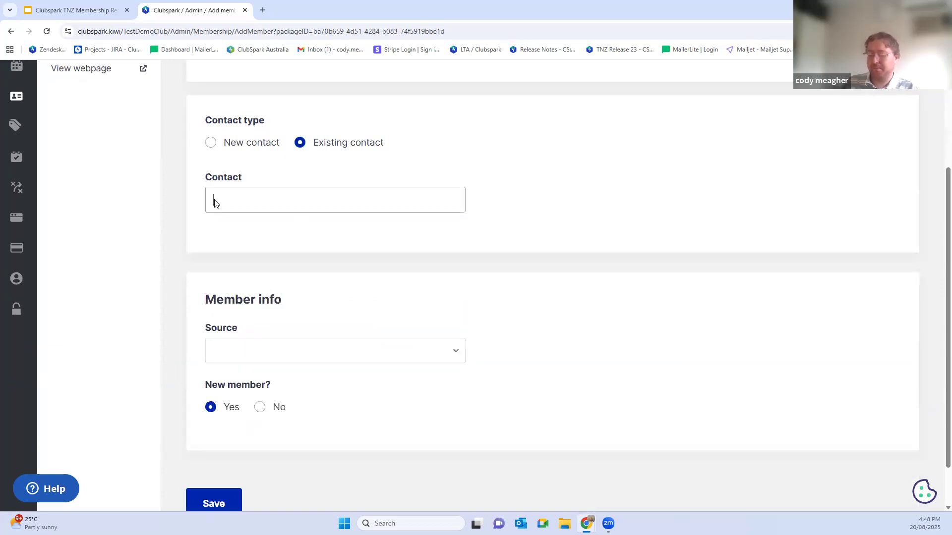
click(215, 203)
text(cody)
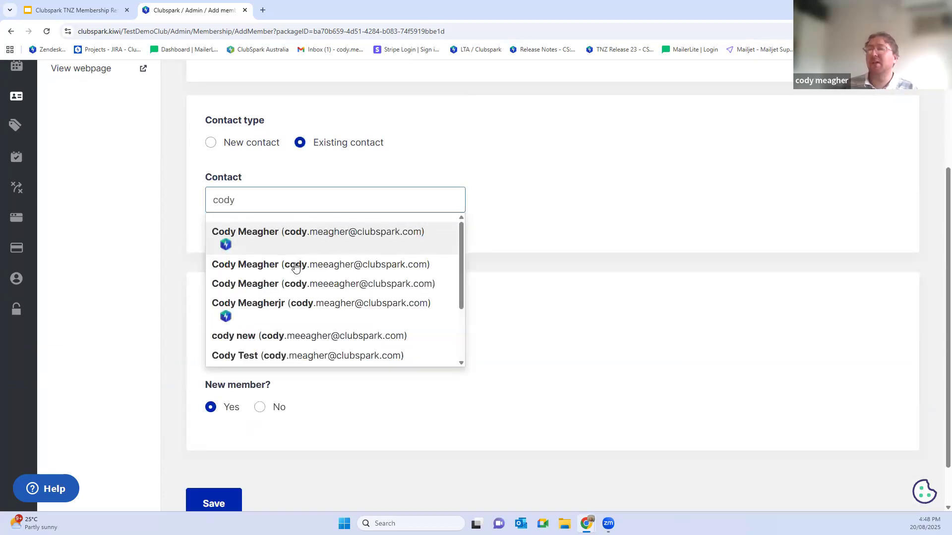
click(311, 355)
click(260, 407)
scroll(214, 446, down, 2)
click(214, 452)
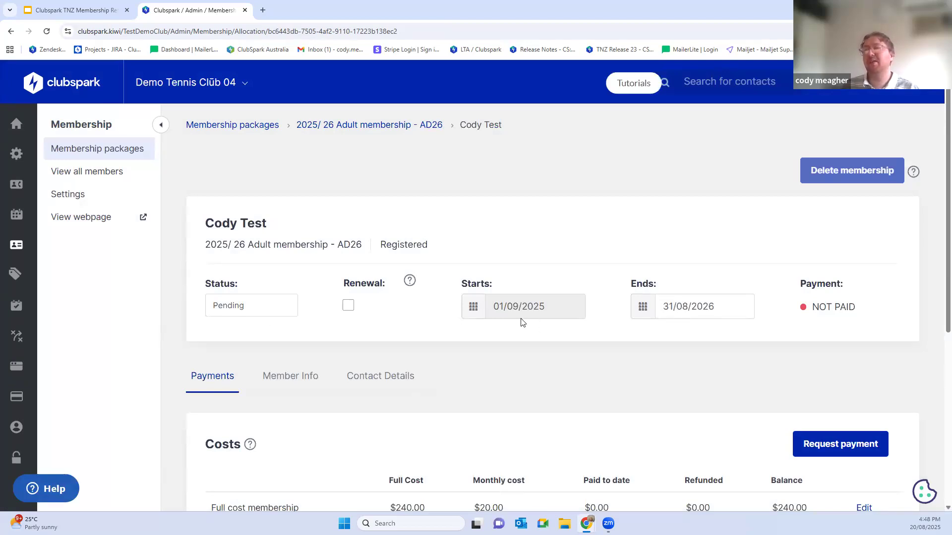
Step: Preview the payment request message for the added member and close it without sending
scroll(521, 320, down, 3)
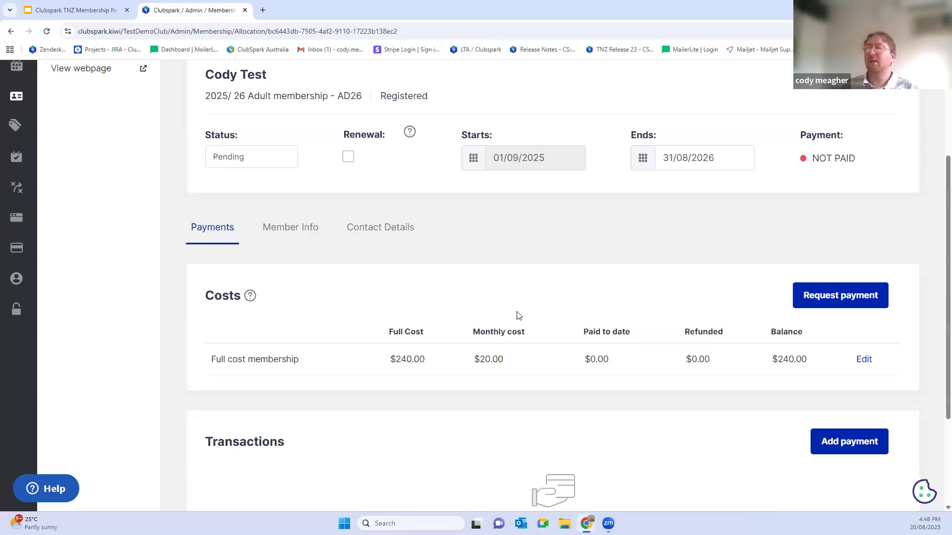
click(828, 296)
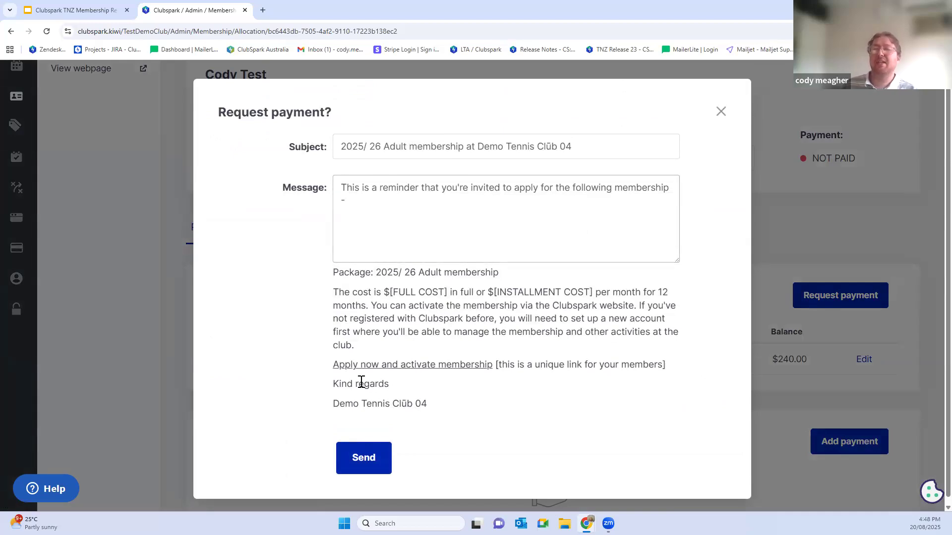
click(721, 112)
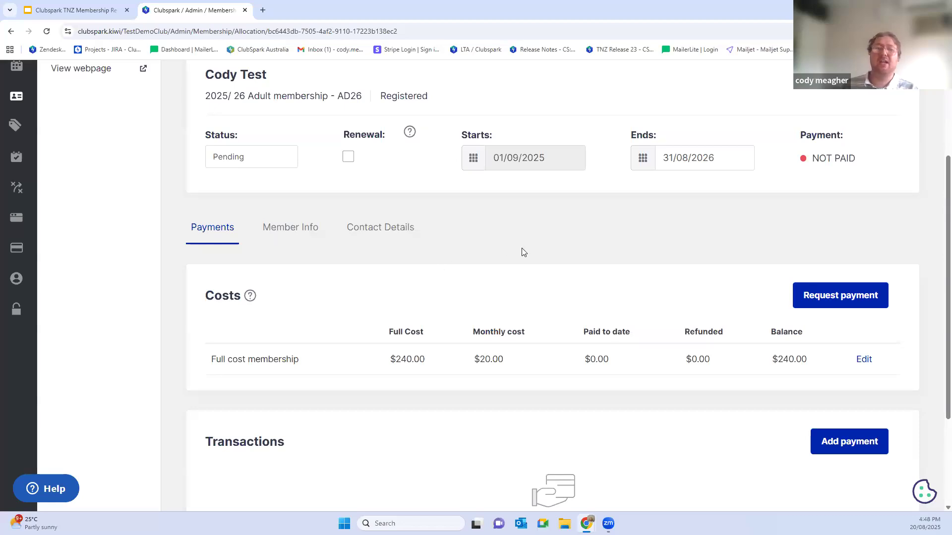
Step: Change the member's full membership cost to $200.00 and confirm the change
click(863, 367)
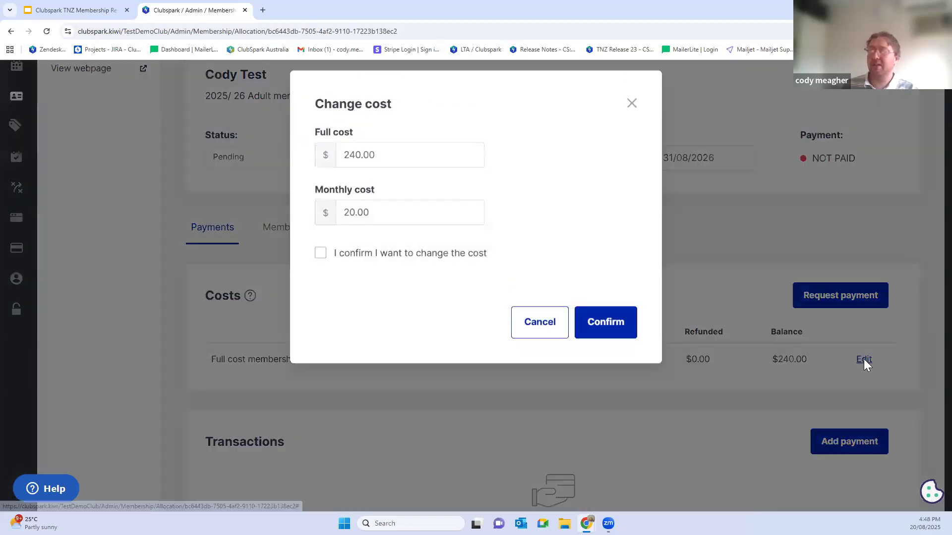
click(406, 153)
key(ctrl+a)
text(2)
click(319, 263)
click(623, 333)
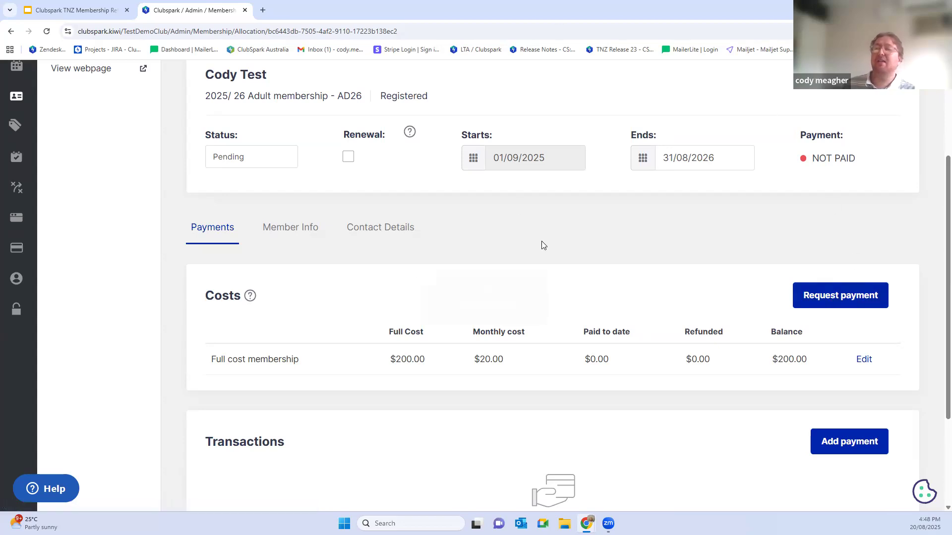
Step: Open the payment entry form for the member and examine the available membership status options
scroll(708, 242, down, 2)
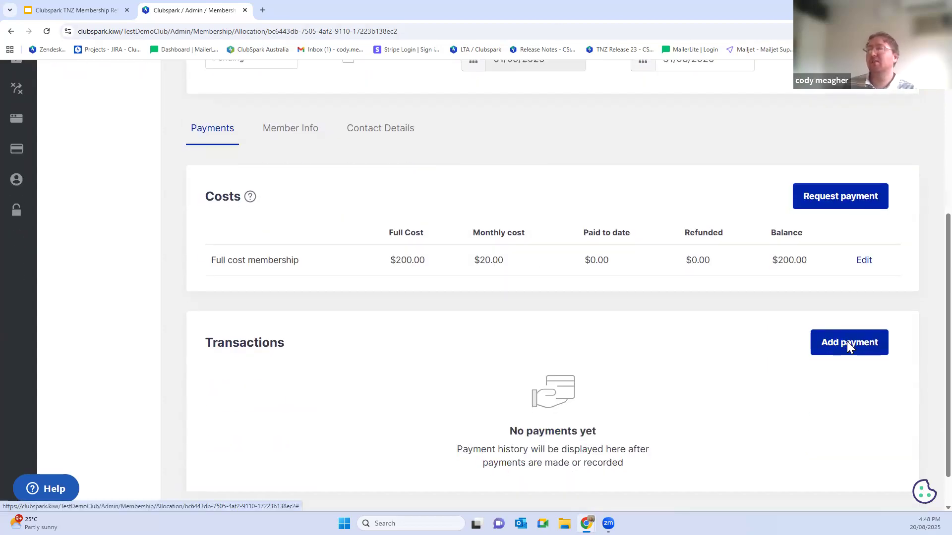
click(848, 344)
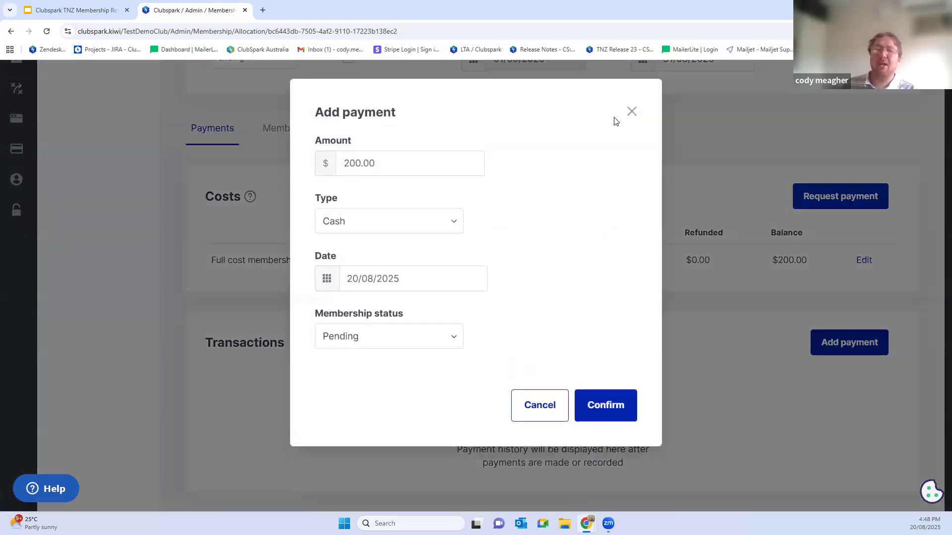
click(397, 336)
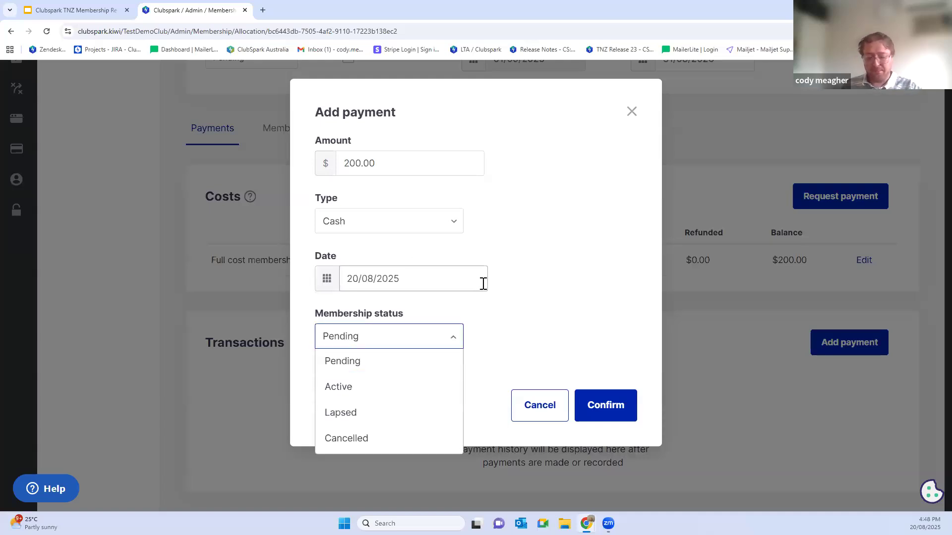
click(511, 281)
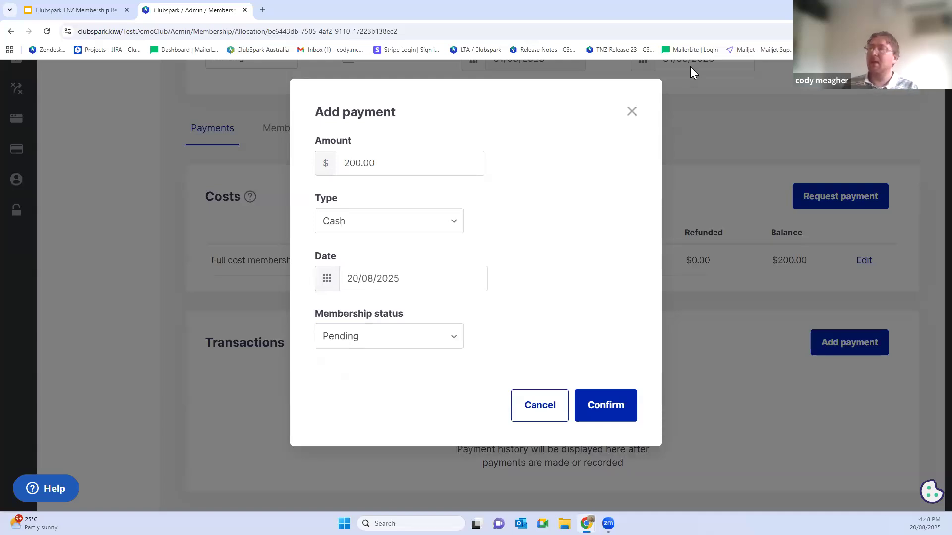
Step: Go to the club's public website and start joining the 2025/ 26 Adult membership with the pay in full option
click(562, 70)
drag(403, 32, 173, 41)
key(BackSpace)
key(Return)
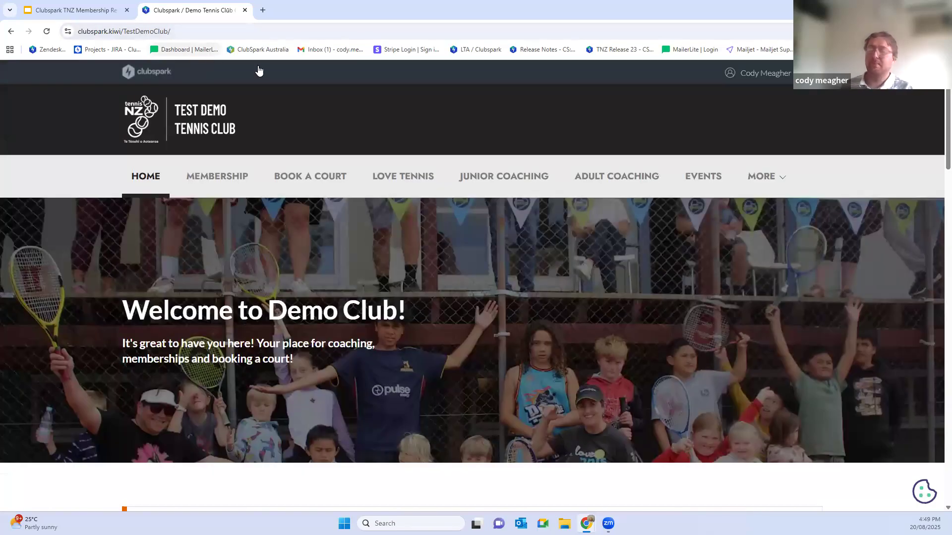
click(230, 171)
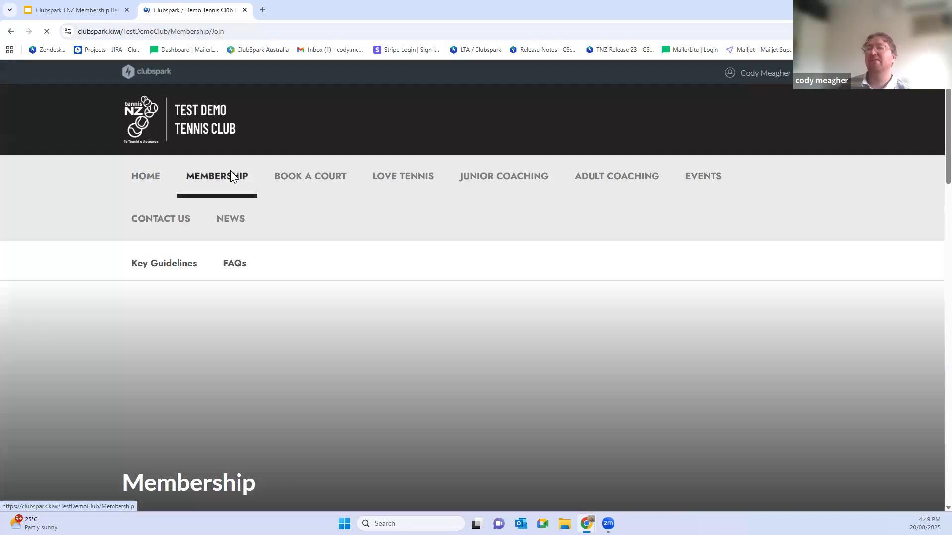
scroll(250, 181, down, 4)
scroll(250, 181, down, 9)
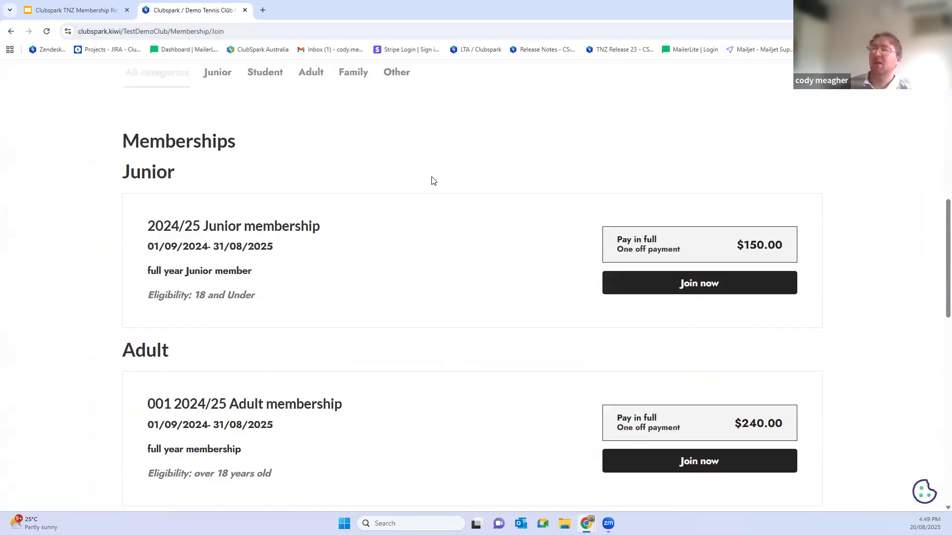
scroll(254, 258, down, 6)
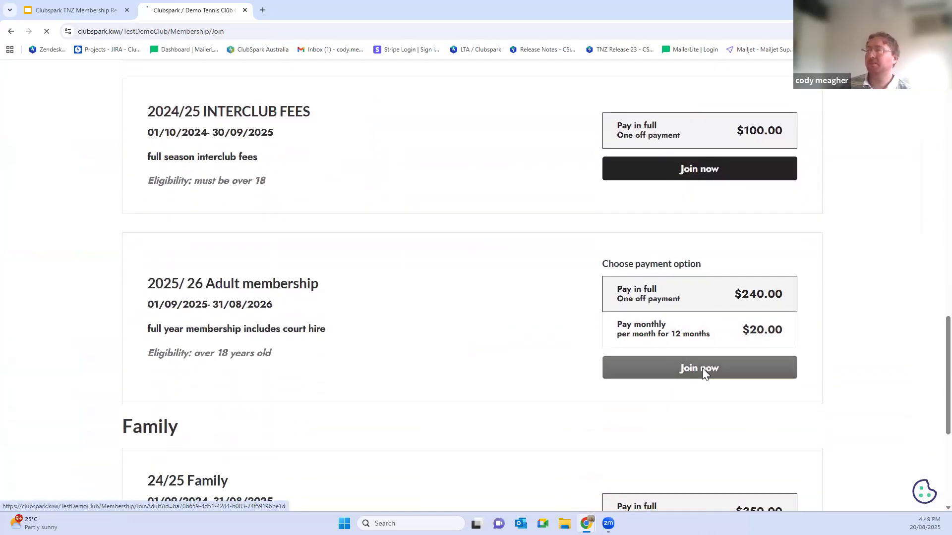
Step: Review the purchaser's details, agree to the Terms and Conditions, and continue to the member details
scroll(653, 314, down, 3)
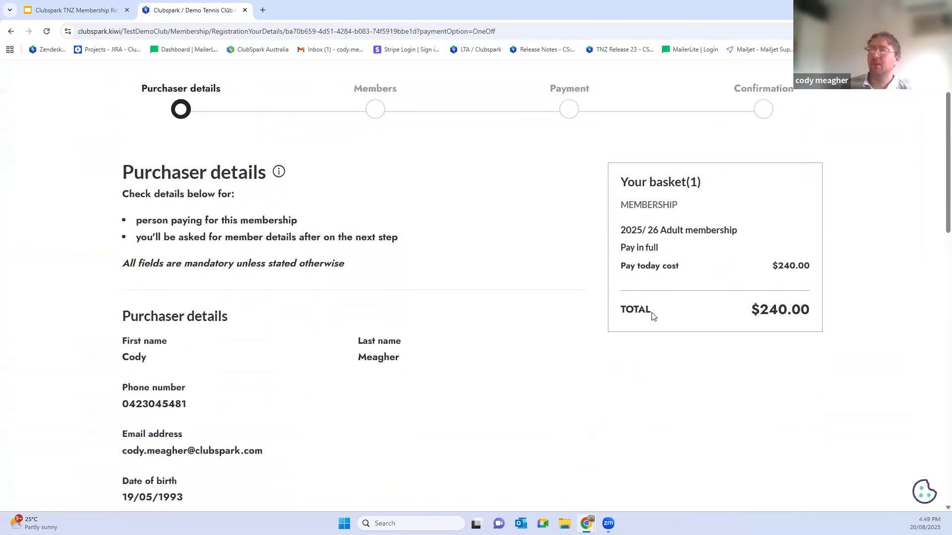
drag(266, 102, 117, 105)
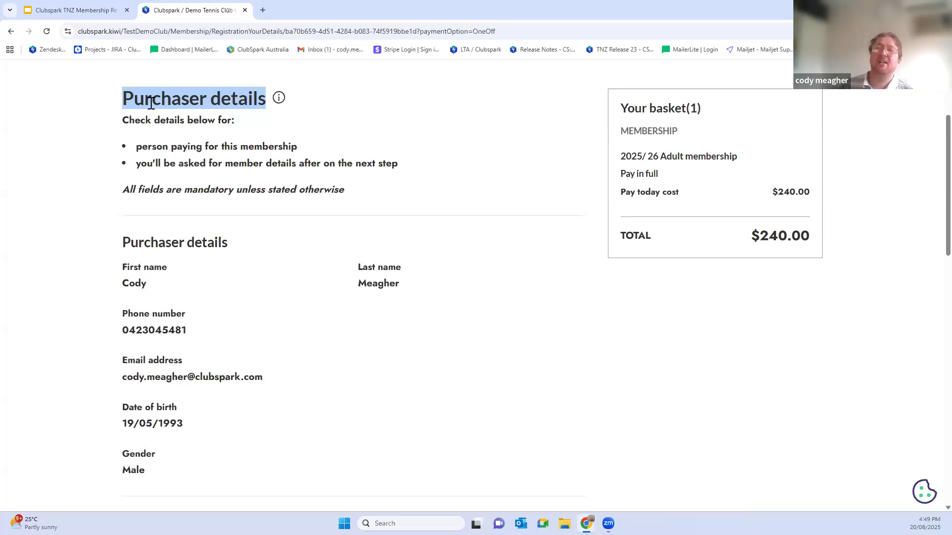
scroll(149, 119, down, 1)
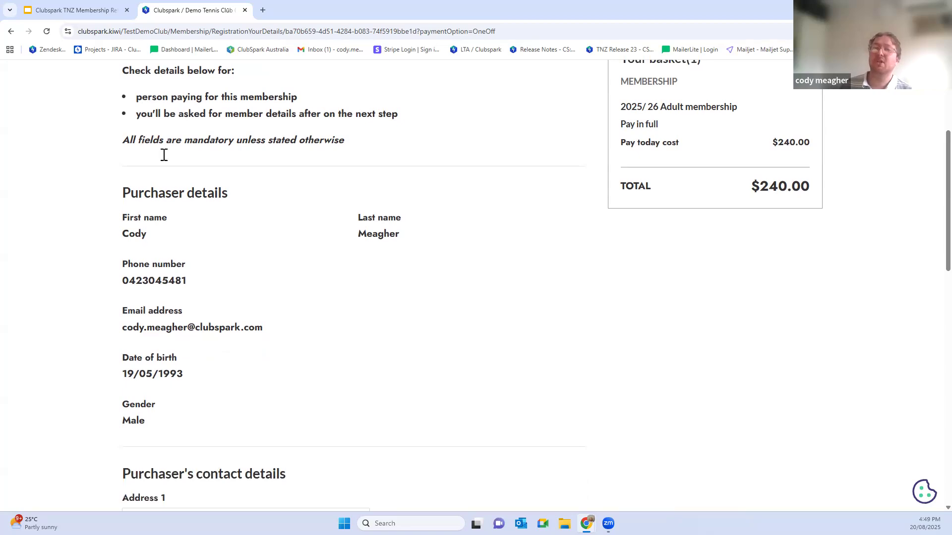
scroll(229, 188, down, 8)
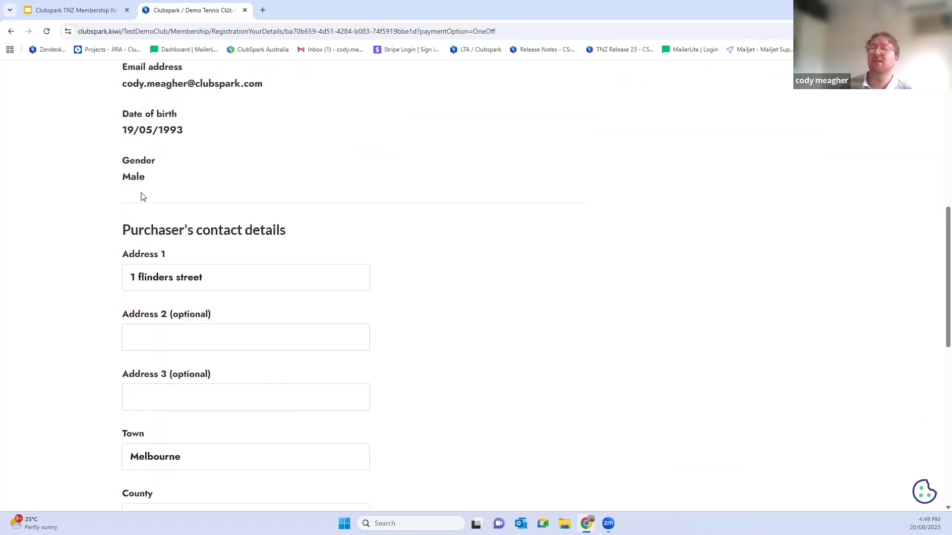
scroll(224, 283, down, 6)
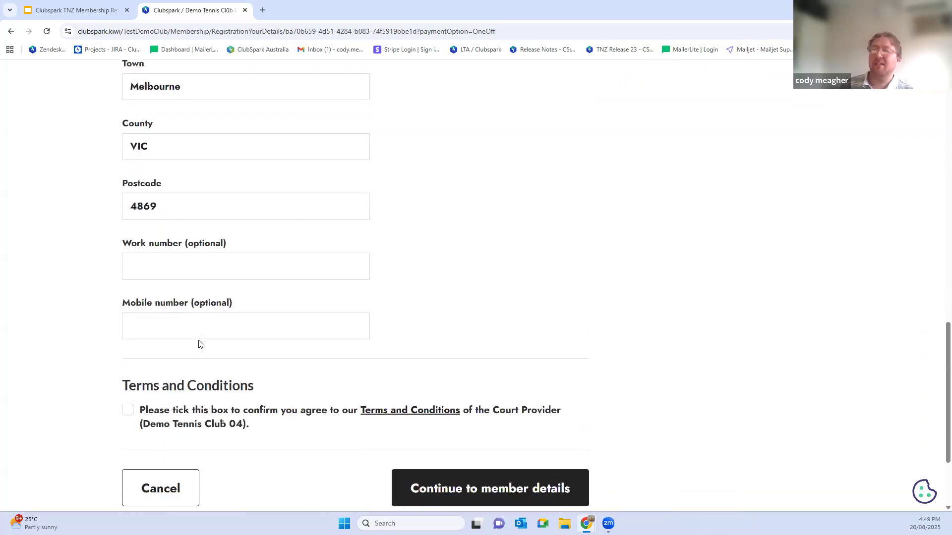
click(126, 332)
click(517, 411)
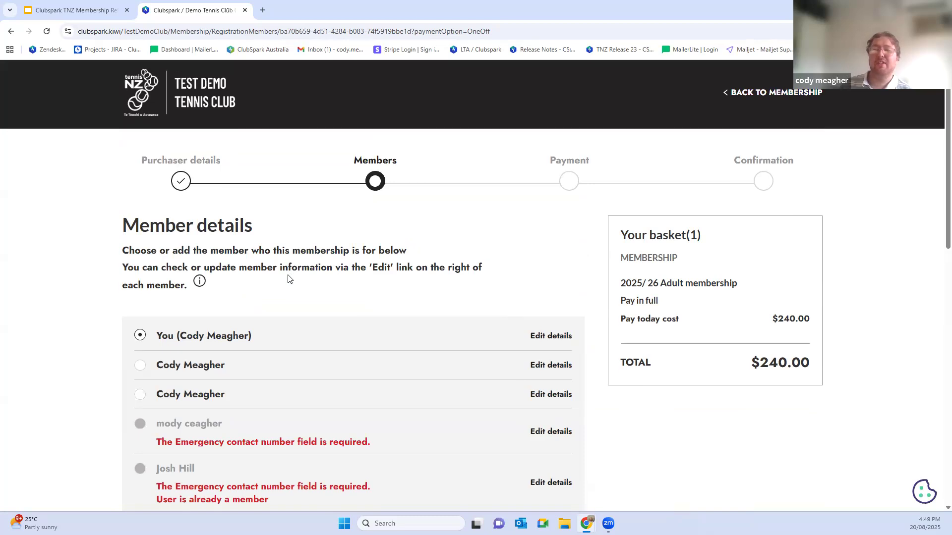
Step: Choose the purchaser as the member for this membership and continue to the payment stage
scroll(148, 313, down, 1)
click(139, 319)
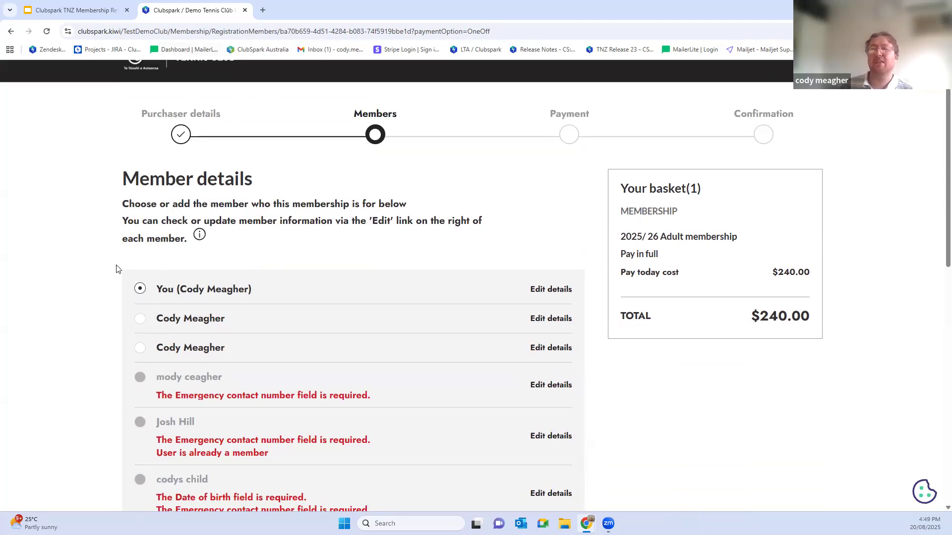
scroll(502, 321, down, 15)
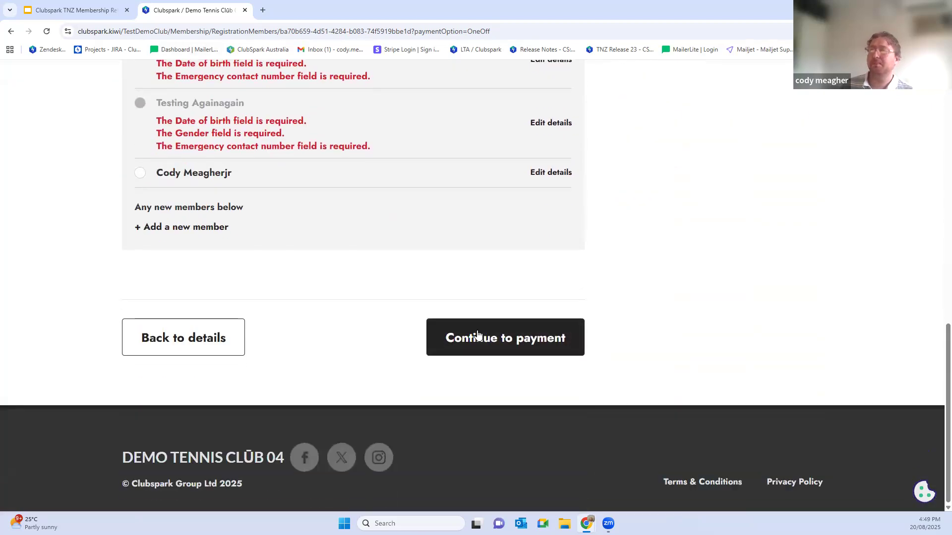
click(478, 336)
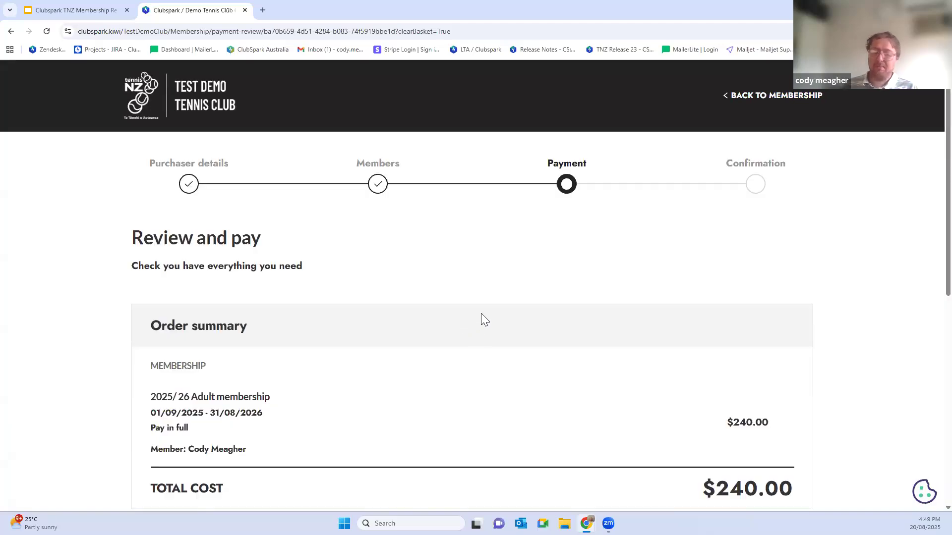
Step: Review the order summary and try both payment methods, ending with Other payment by bank transfer
scroll(484, 272, down, 4)
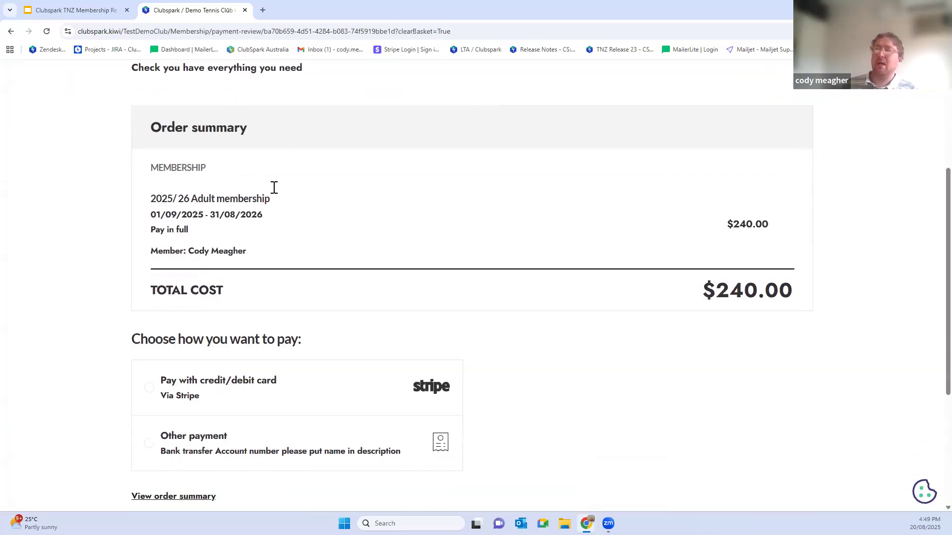
scroll(223, 278, down, 2)
click(148, 288)
click(149, 351)
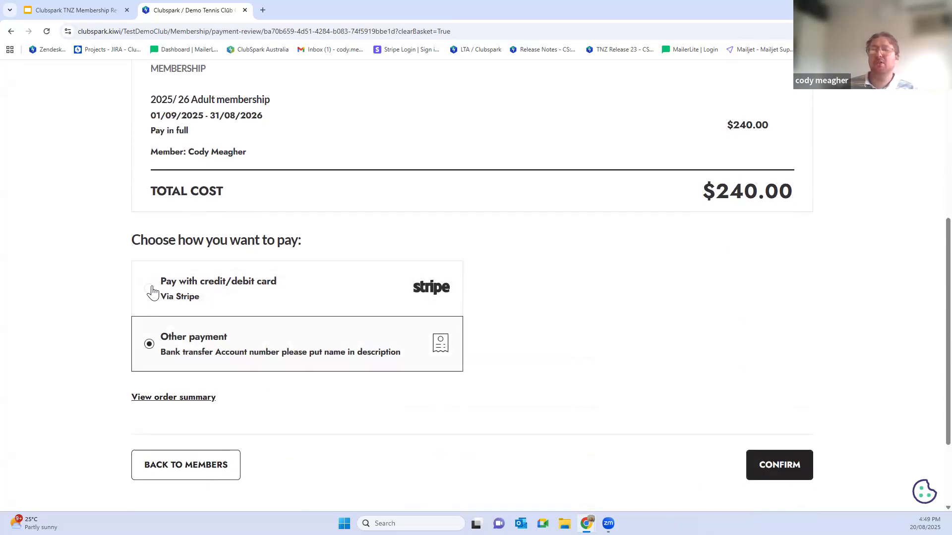
Step: Compare the two payment methods, choose Pay with credit/debit card via Stripe, and confirm the order to reach the card checkout
click(150, 291)
click(148, 352)
drag(166, 353, 391, 357)
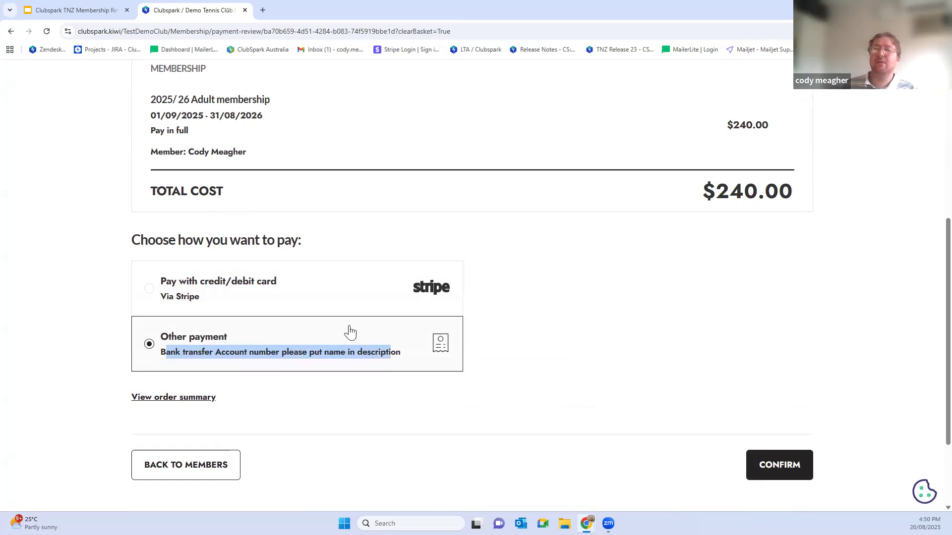
click(149, 295)
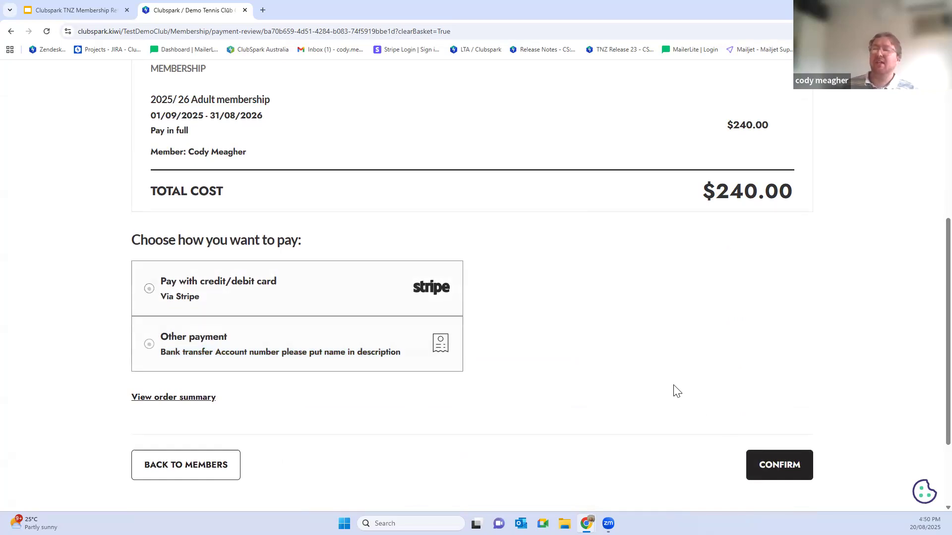
click(779, 465)
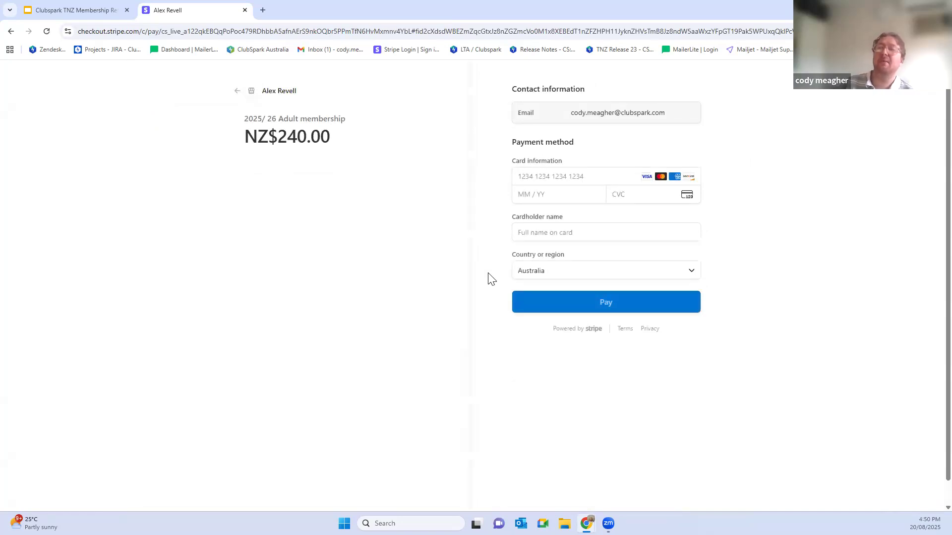
Step: Leave the card checkout without paying, return to the club's membership page, and go to the admin area
click(237, 91)
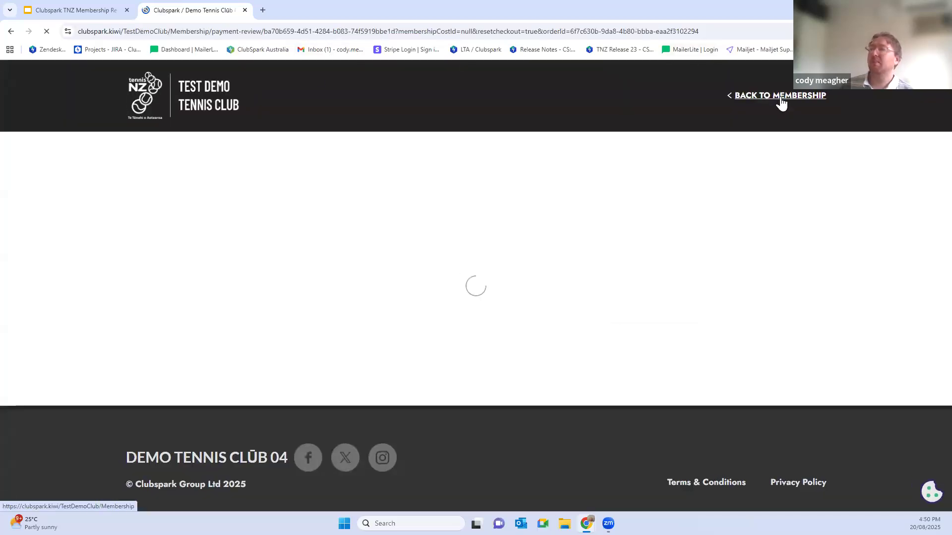
click(779, 96)
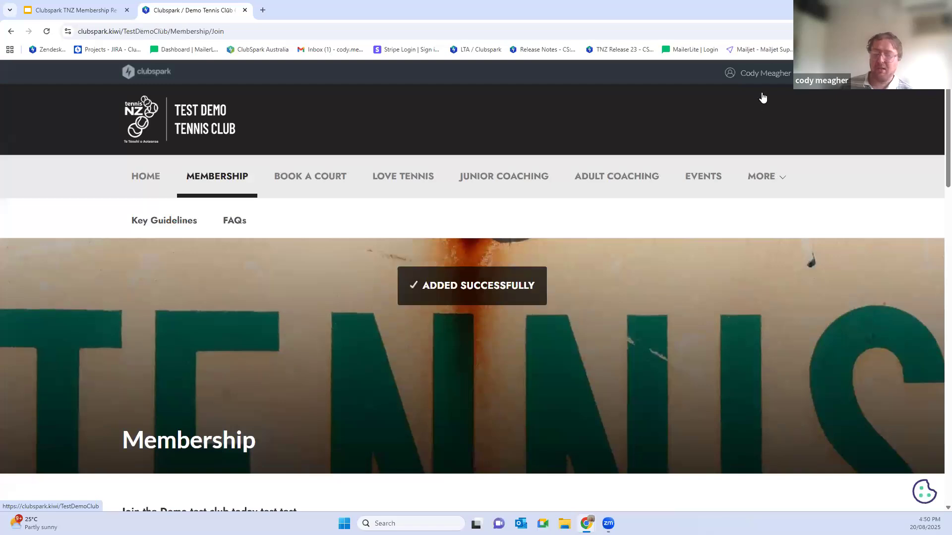
click(772, 80)
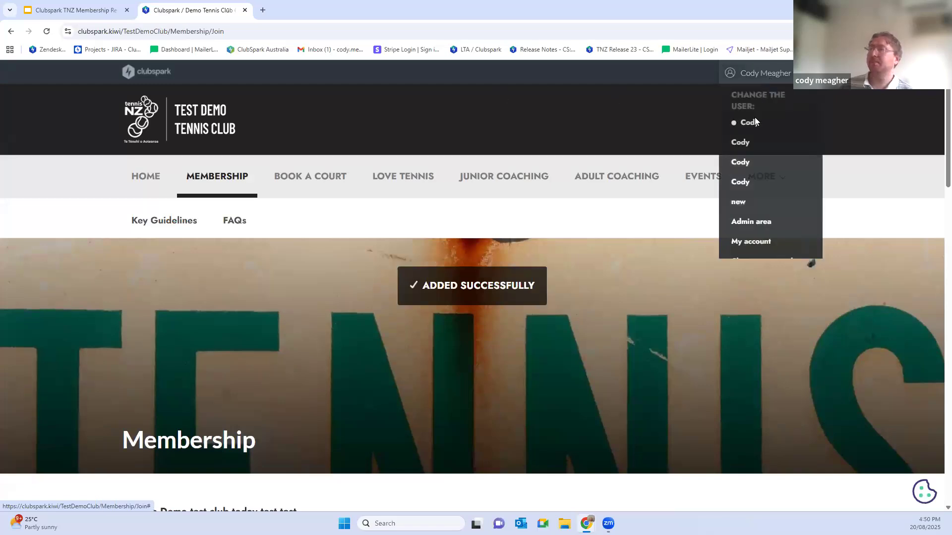
click(743, 224)
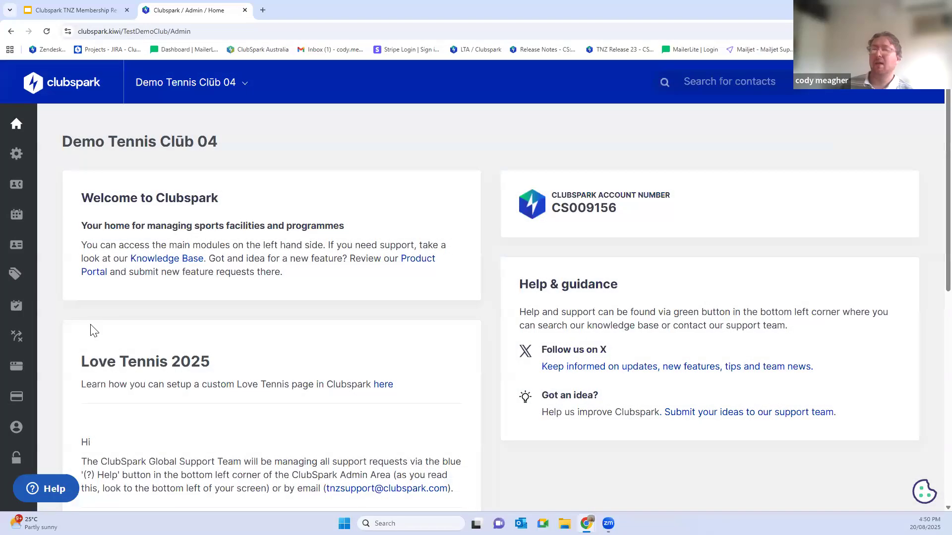
Step: Go to the club's administrators and open a super administrator's contact details for editing
scroll(47, 351, down, 2)
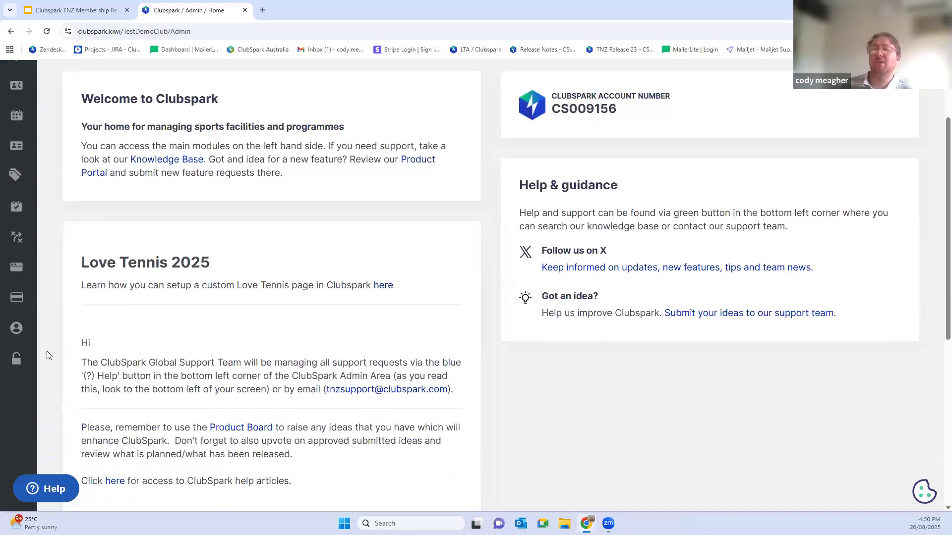
click(17, 358)
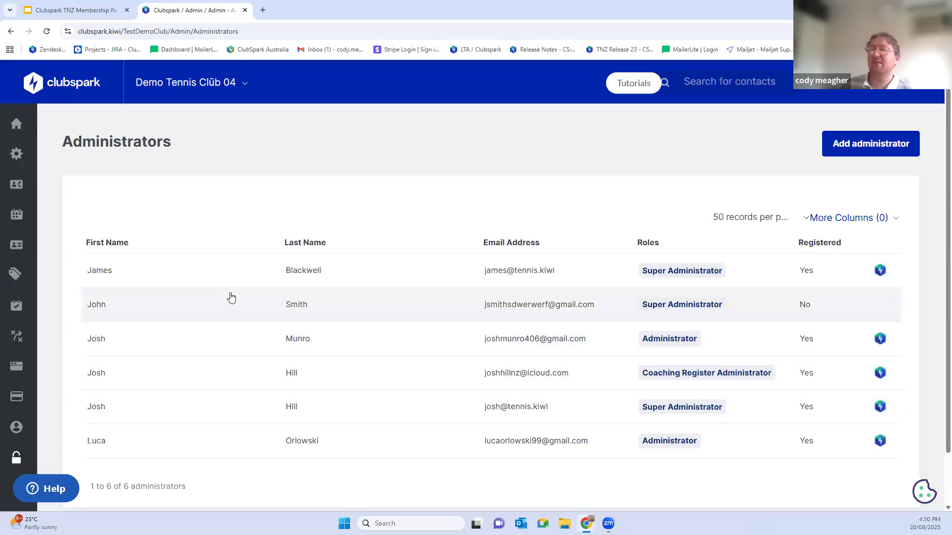
drag(284, 386, 272, 424)
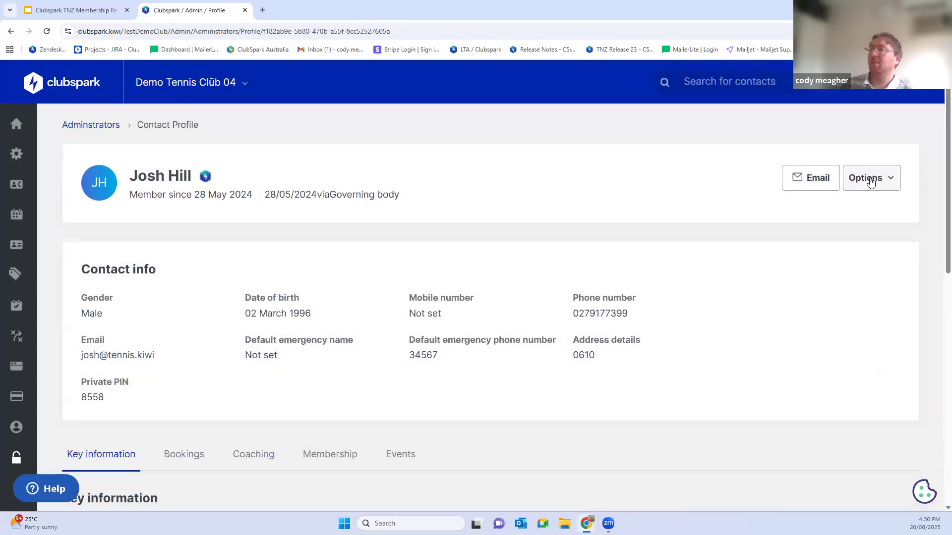
click(866, 179)
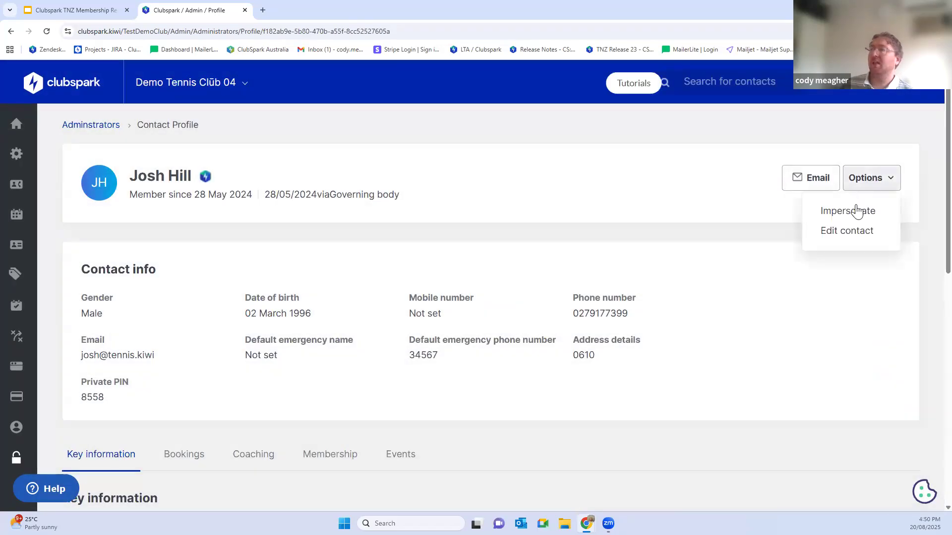
click(835, 233)
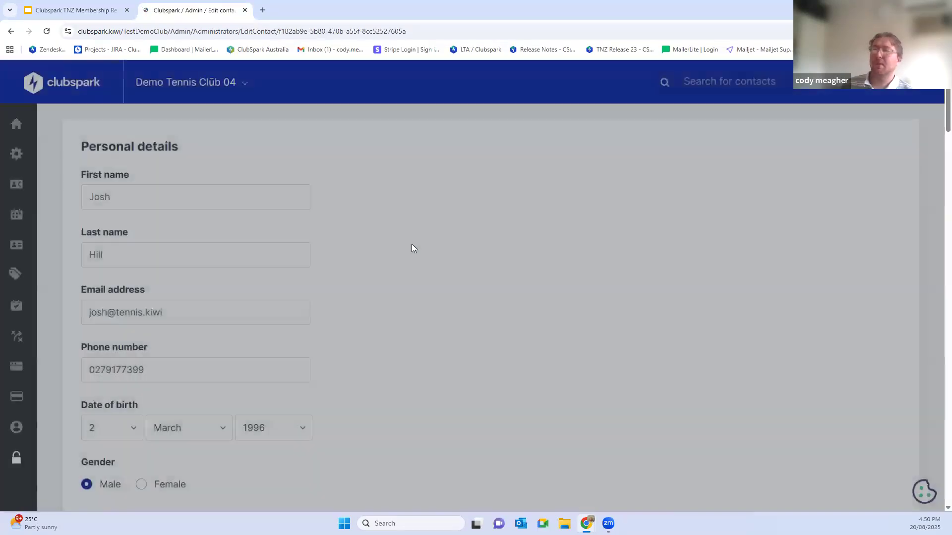
Step: Examine the administrator's roles and admin email notification settings, switching the Membership notification off and back on
scroll(412, 244, down, 20)
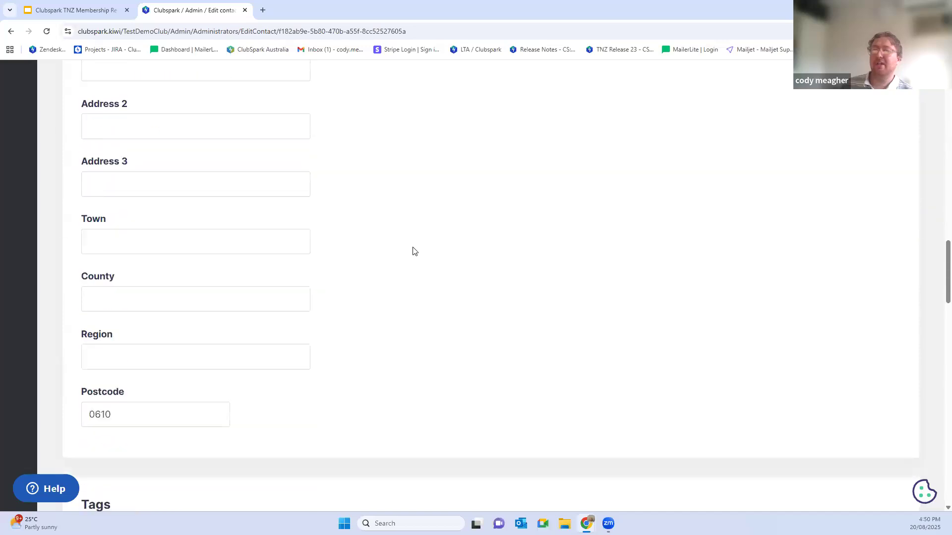
scroll(415, 251, down, 20)
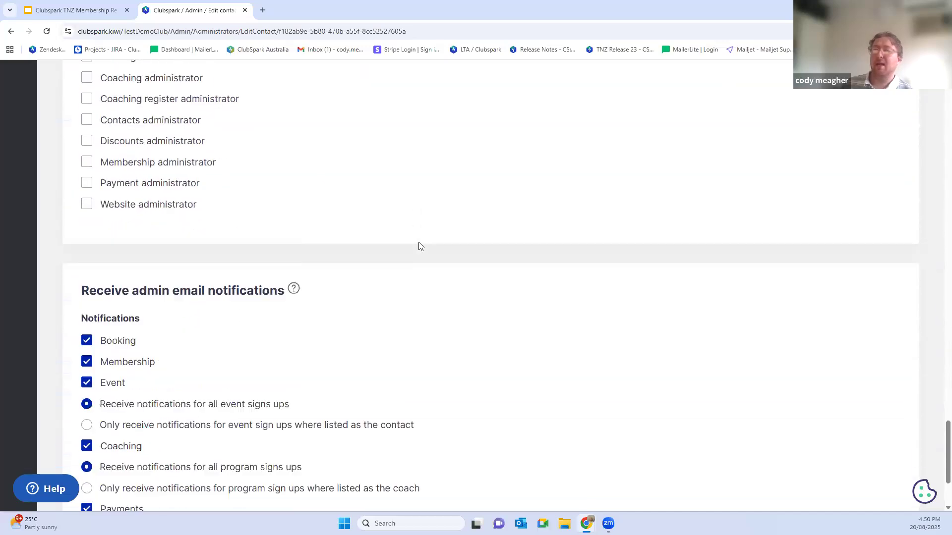
scroll(419, 246, down, 3)
drag(82, 159, 274, 163)
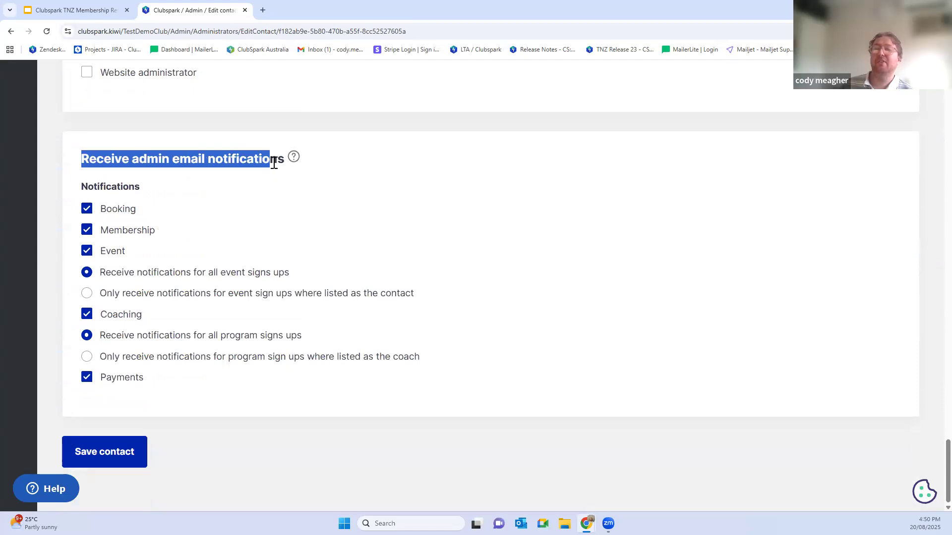
click(86, 231)
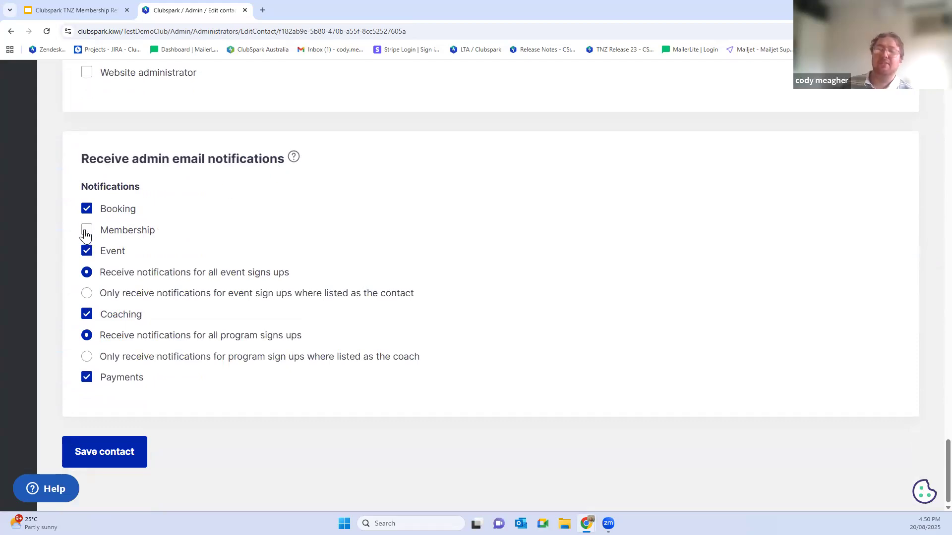
click(86, 233)
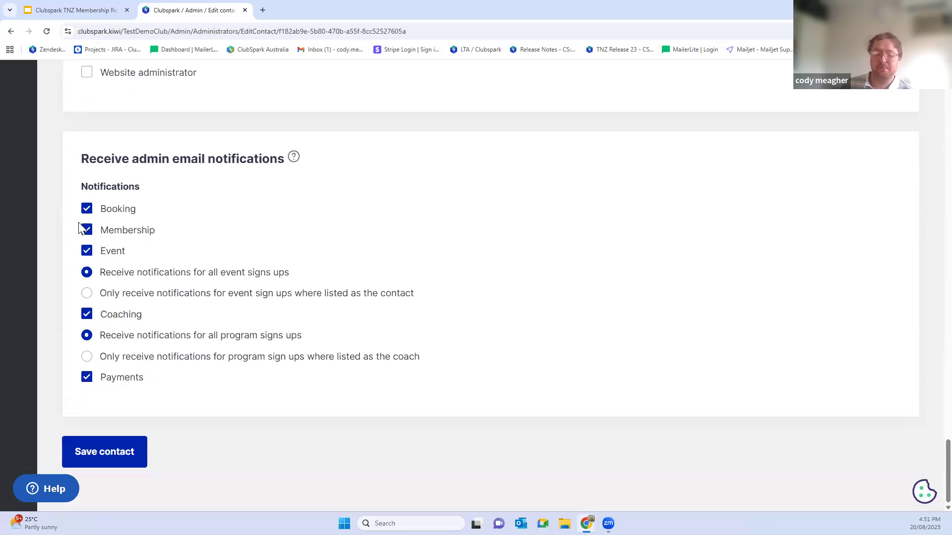
scroll(83, 231, up, 15)
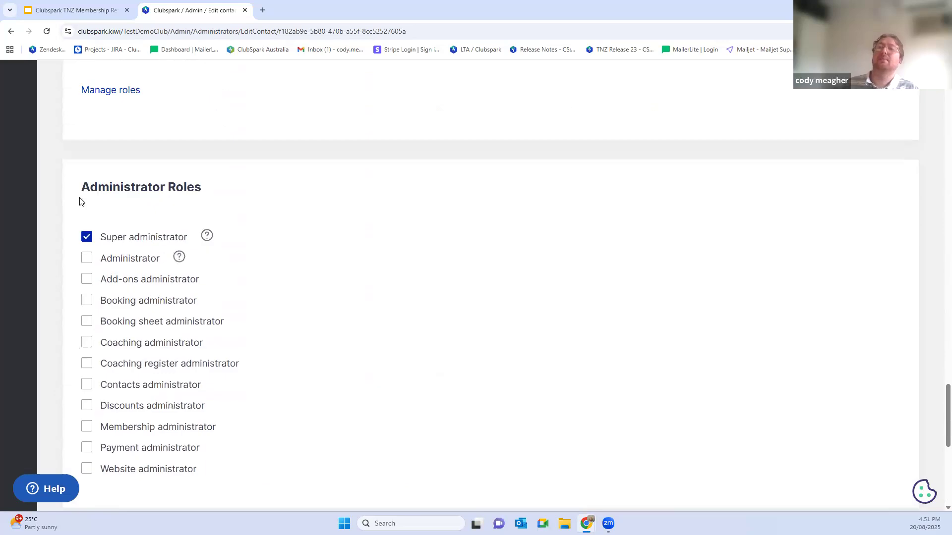
scroll(80, 198, up, 18)
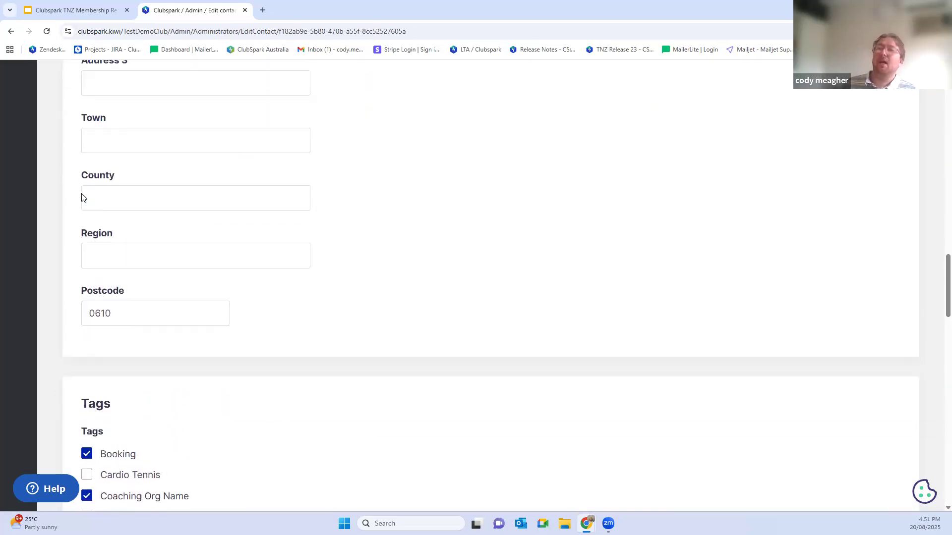
scroll(82, 193, up, 11)
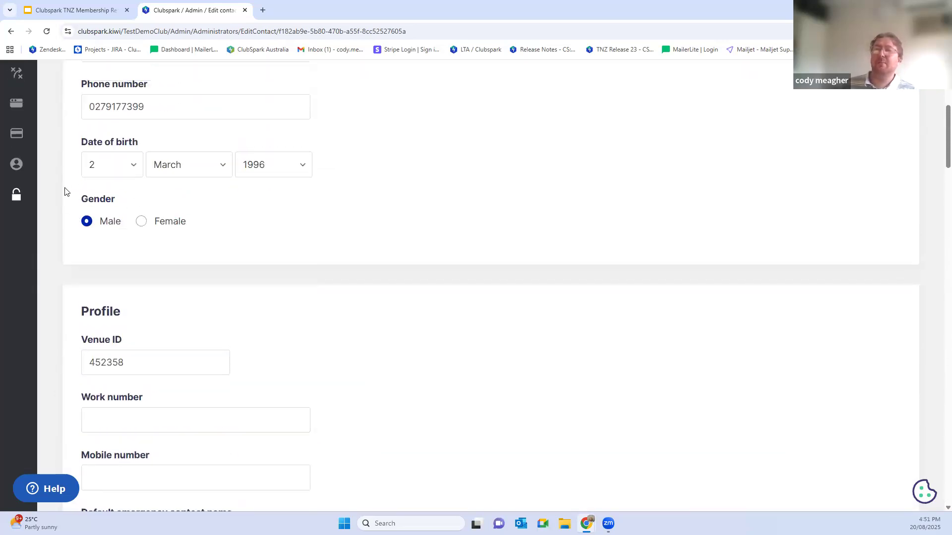
Step: Go to the membership packages, make the 001 2024/25 Adult membership package hidden, and check its availability
click(18, 107)
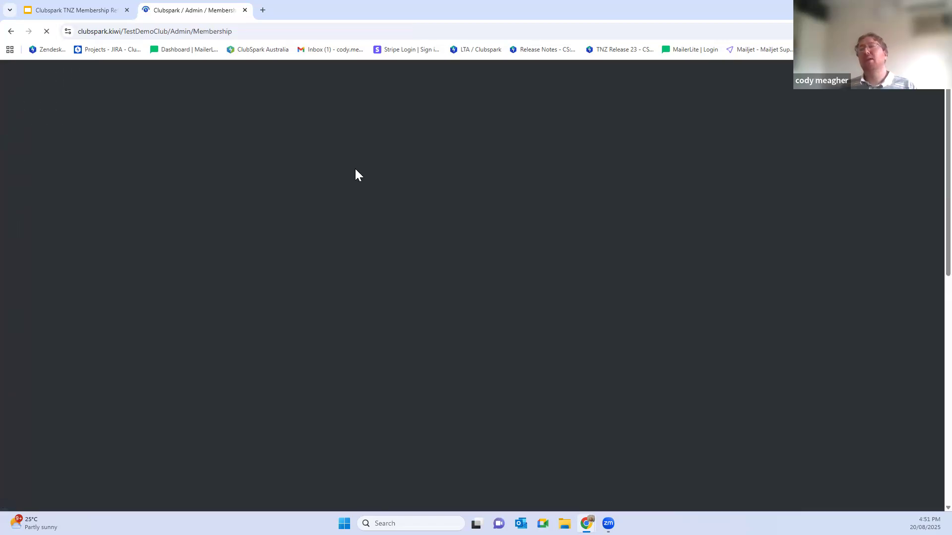
scroll(439, 187, down, 9)
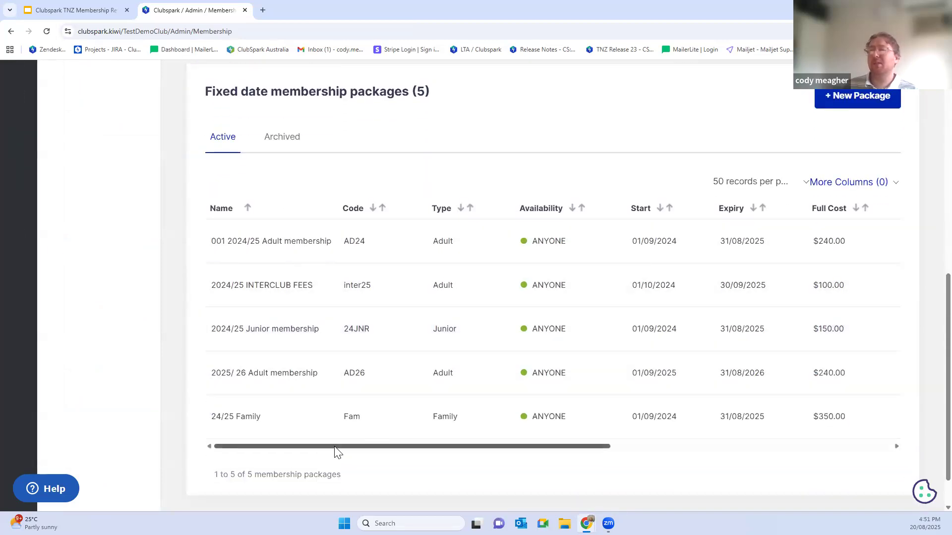
drag(350, 448, 627, 448)
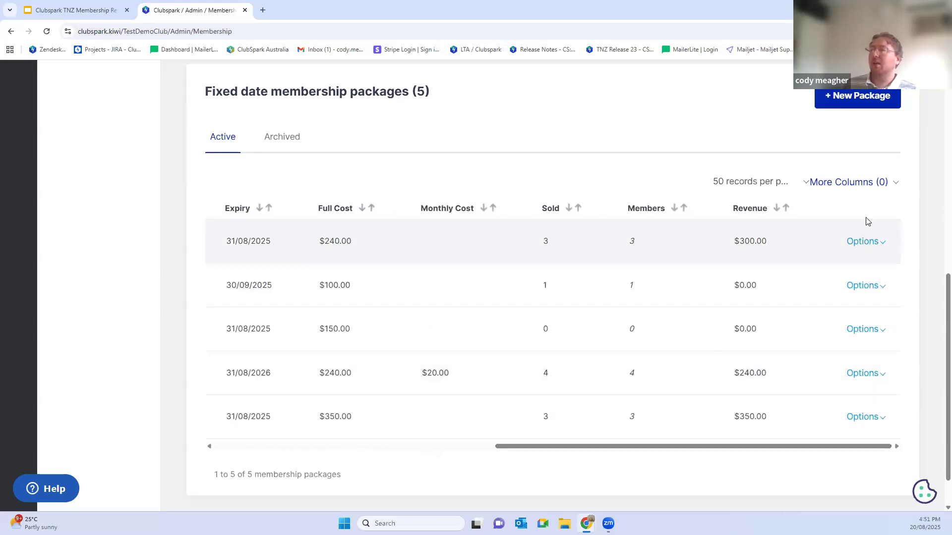
click(862, 243)
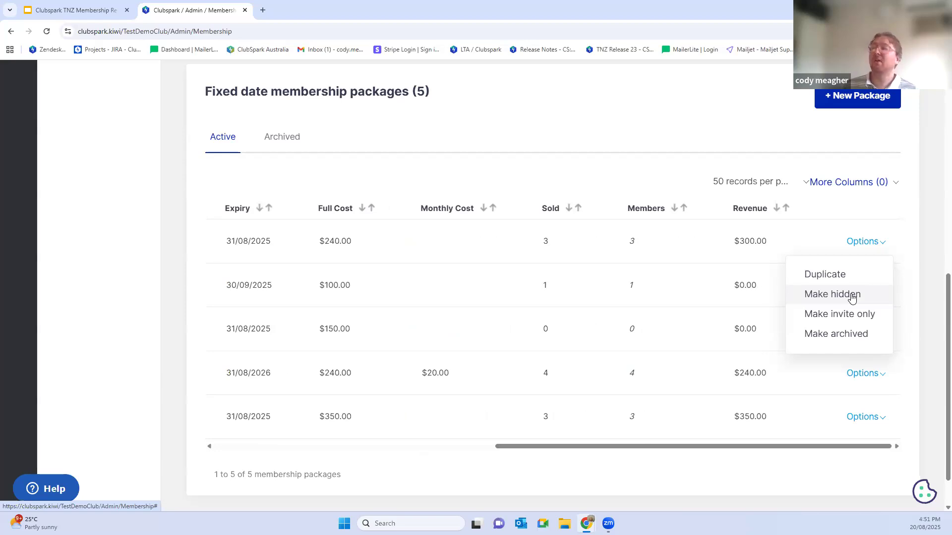
click(852, 296)
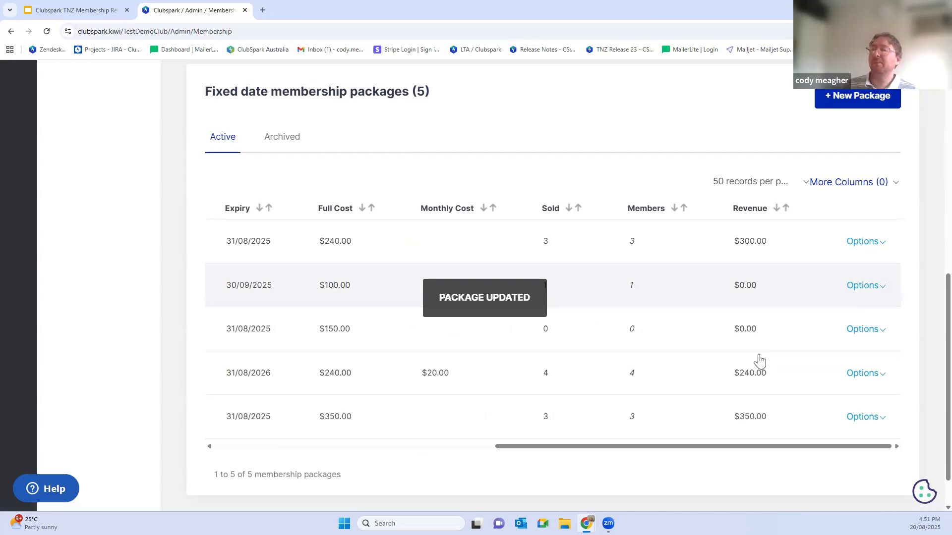
drag(600, 448, 312, 448)
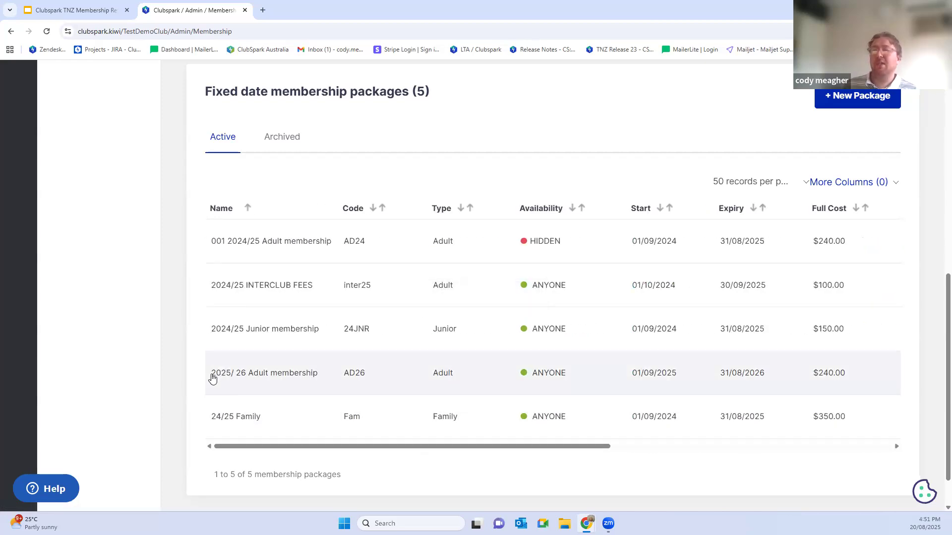
Step: Look at the visibility options and current availability of the 2025/ 26 Adult membership package
drag(263, 449, 623, 436)
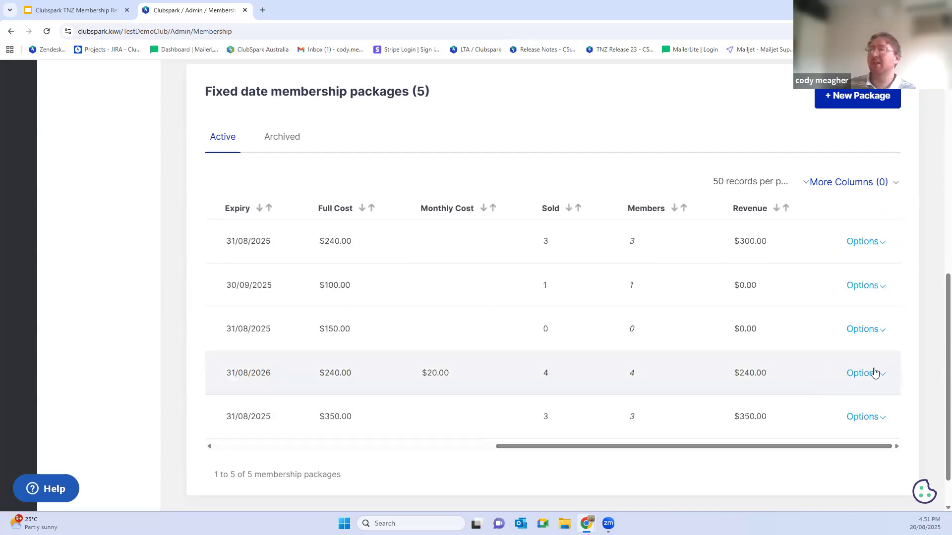
click(874, 375)
drag(729, 447, 432, 459)
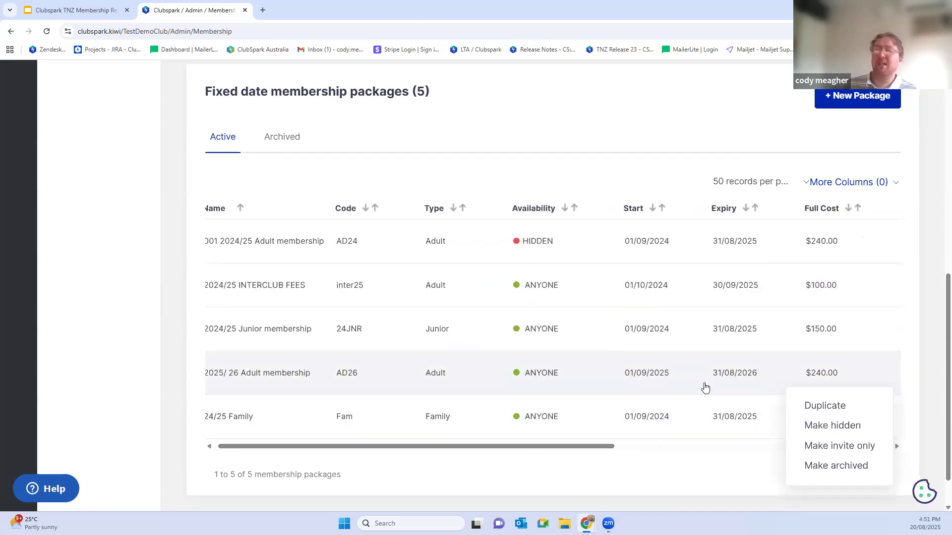
drag(523, 376, 559, 379)
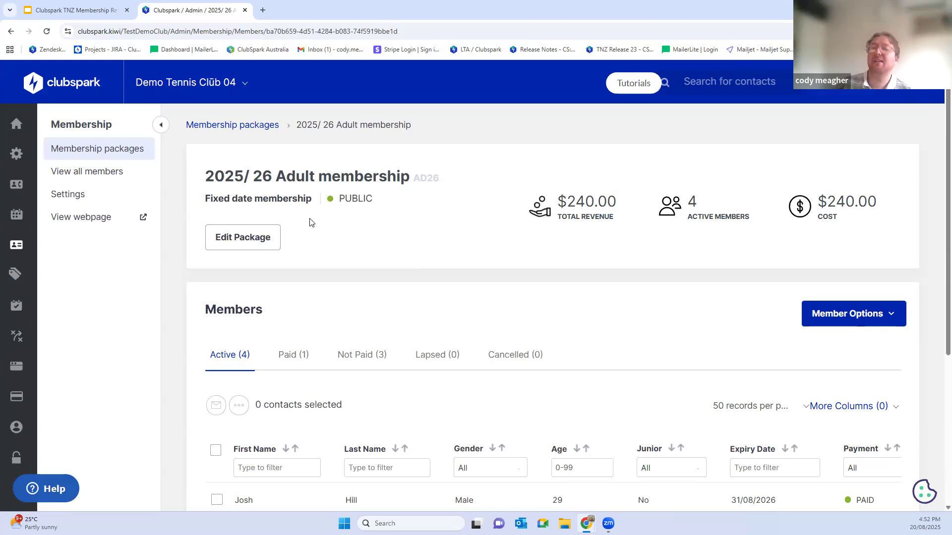
Step: Set the full cost of the 2025/ 26 Adult membership package to 120 for new members and renewals, and save the package
click(230, 238)
key(ctrl+plus)
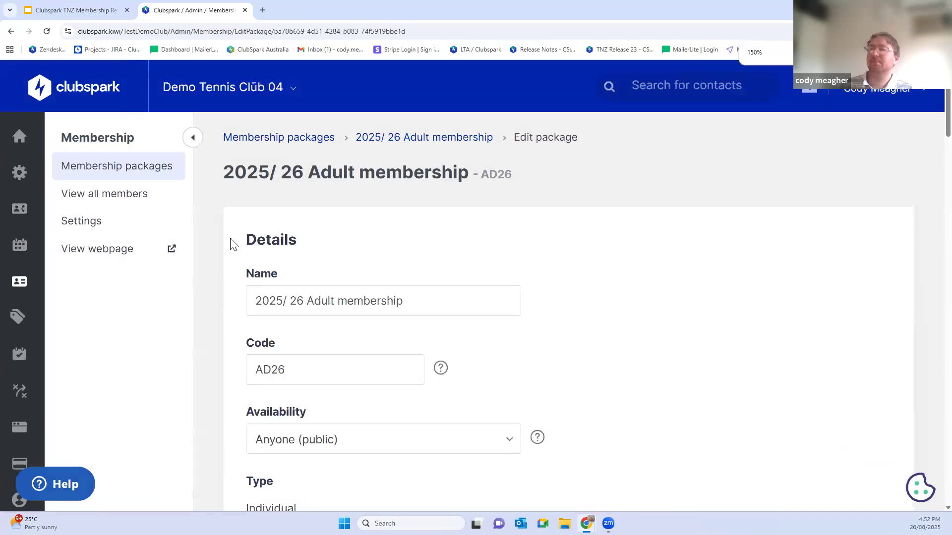
scroll(235, 243, down, 10)
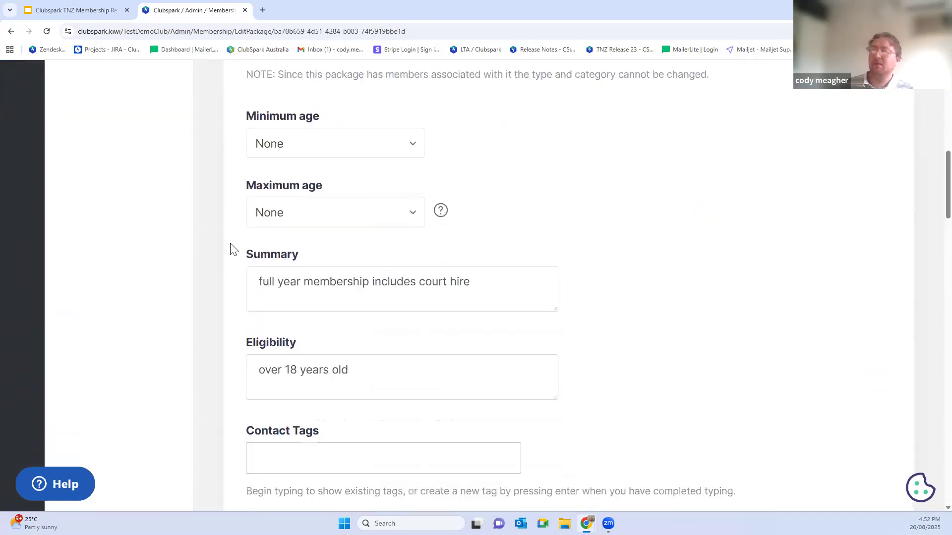
scroll(253, 266, down, 5)
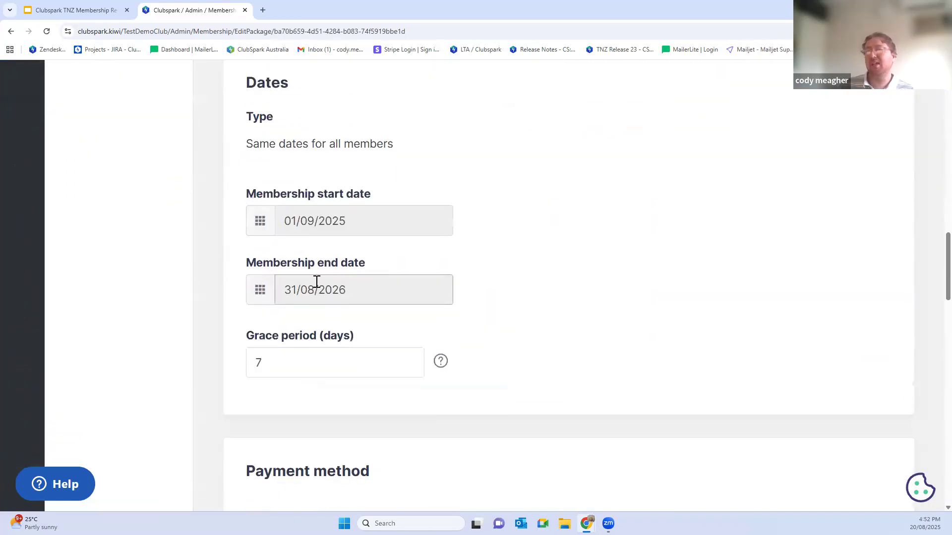
scroll(331, 290, down, 10)
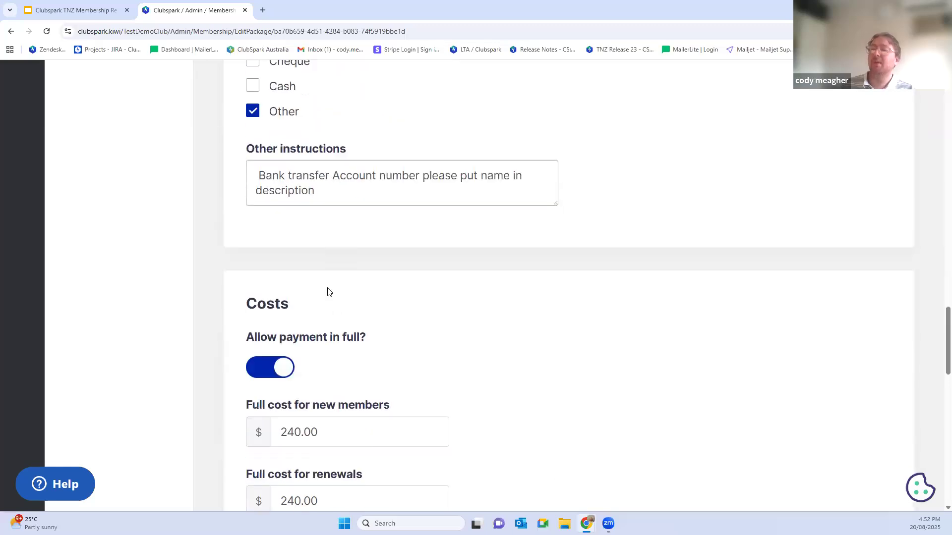
drag(331, 284, 263, 291)
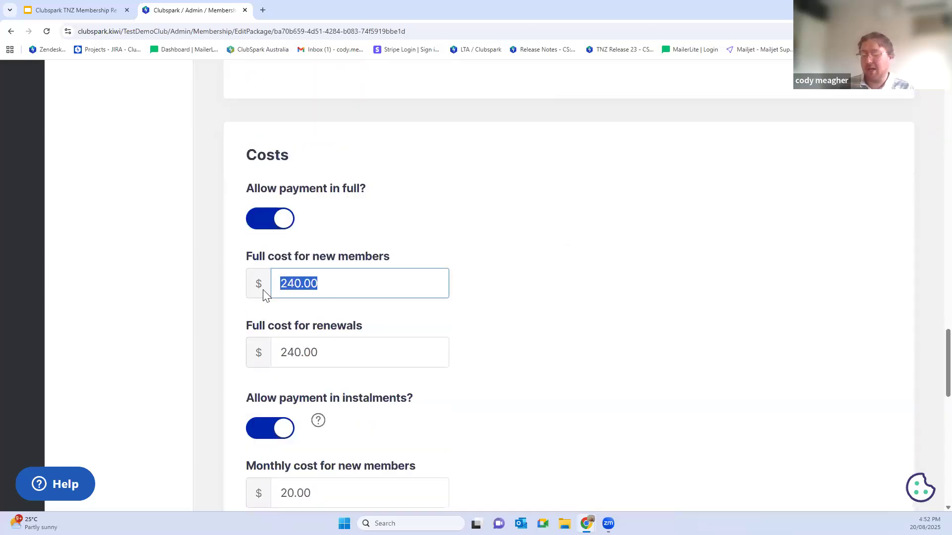
text(120)
drag(340, 352, 264, 355)
text(120)
scroll(548, 311, down, 15)
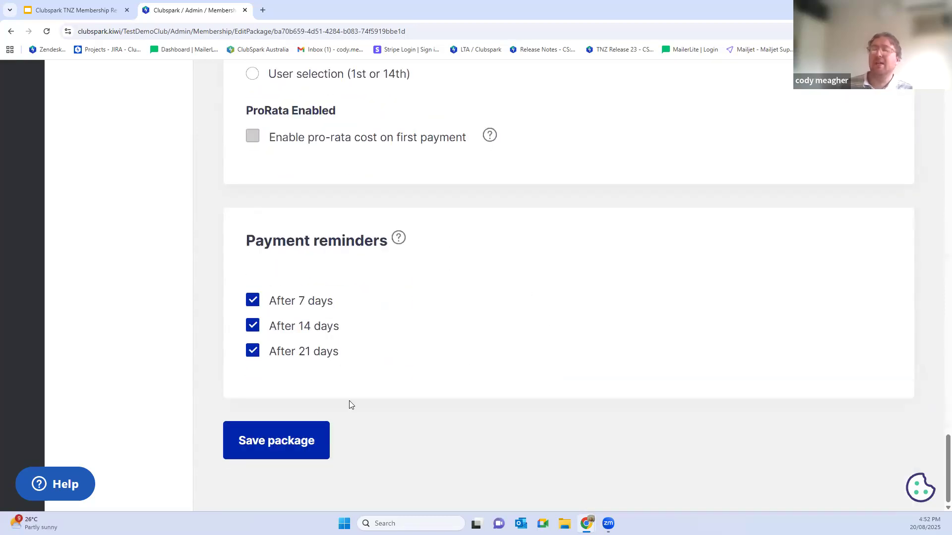
click(289, 440)
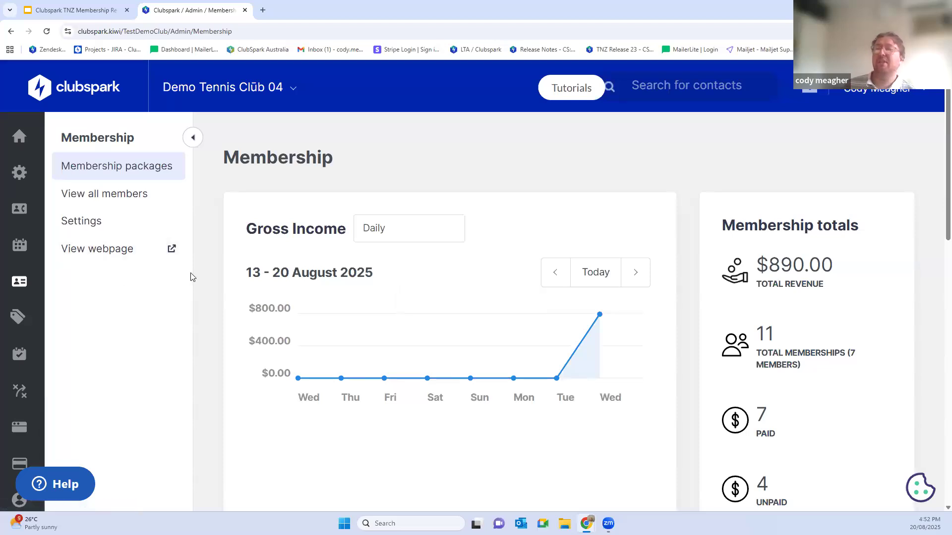
Step: Examine which payment account is assigned to each module, checking the Stripe account choices for the Programming and Booking modules
scroll(149, 288, down, 3)
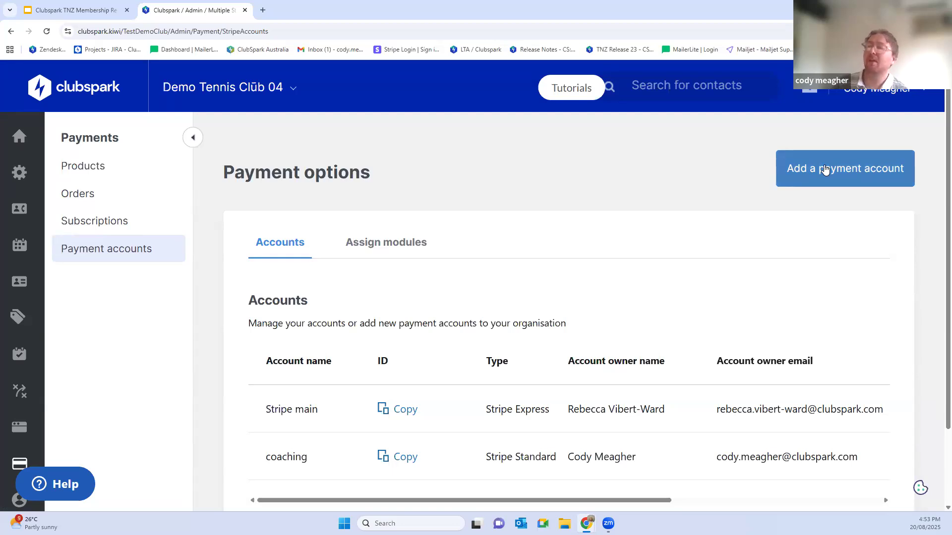
click(380, 248)
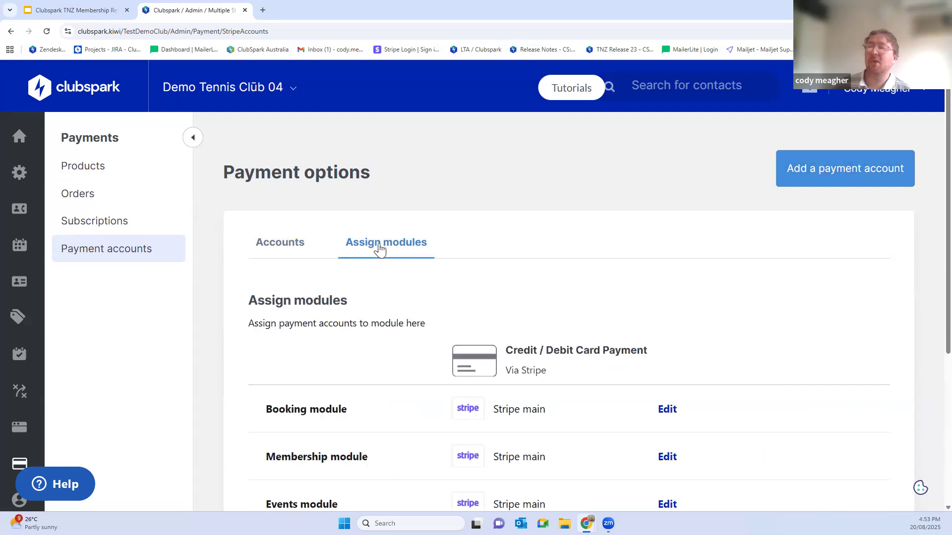
scroll(448, 248, down, 3)
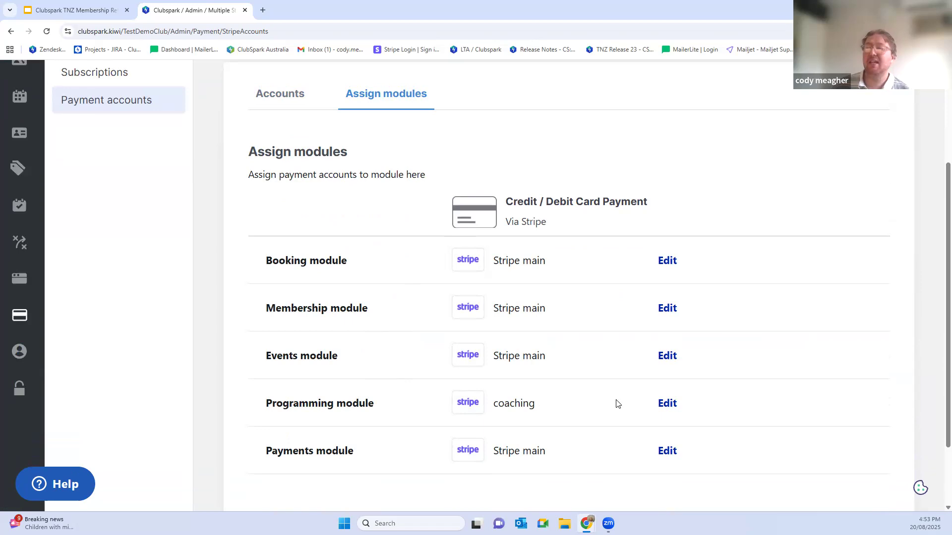
click(664, 405)
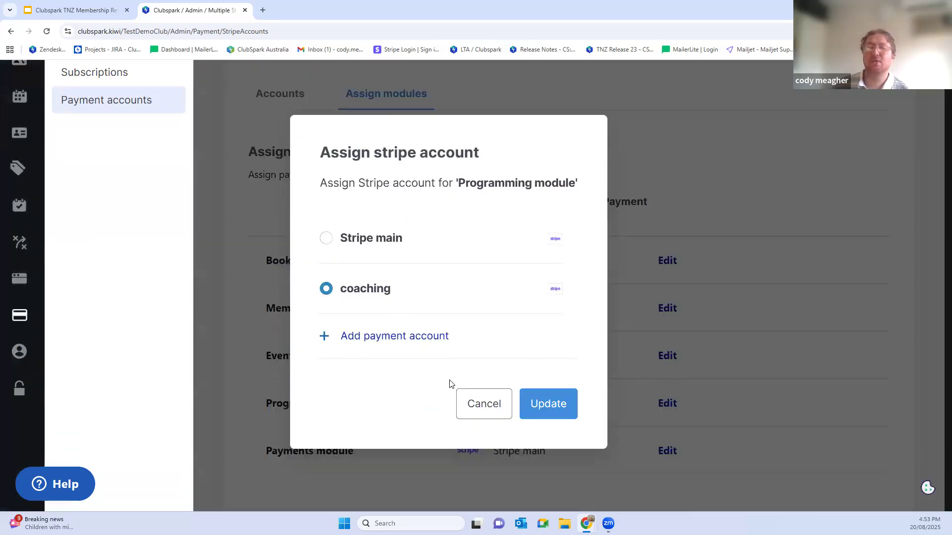
click(475, 404)
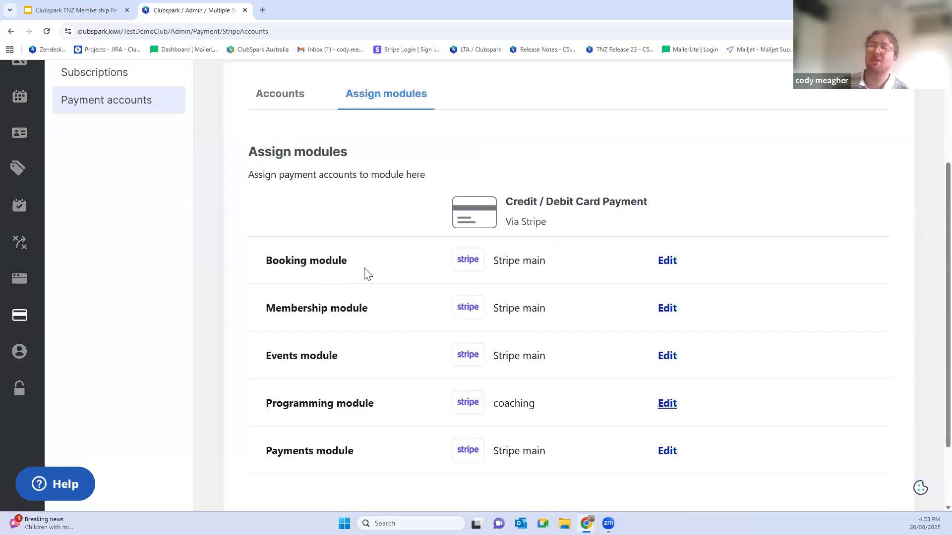
click(669, 263)
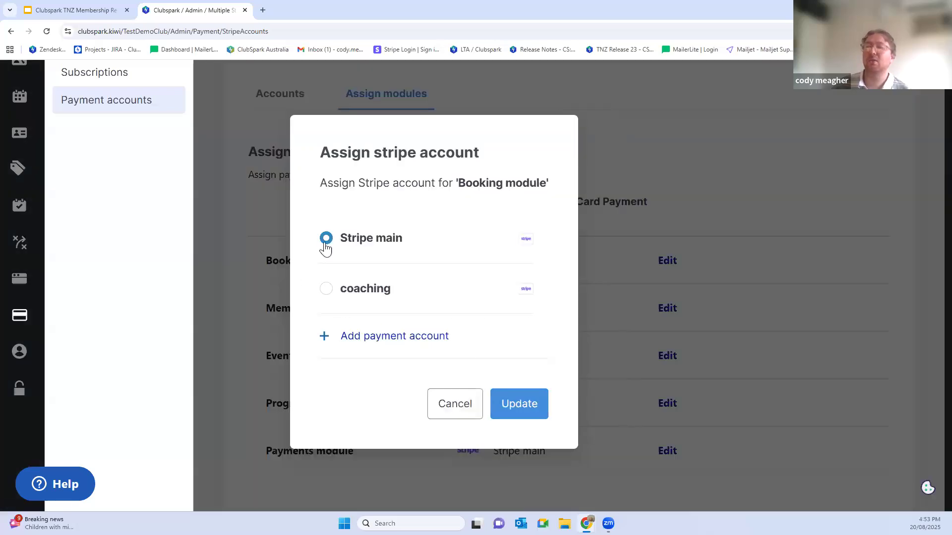
click(451, 413)
Step: Go to the payment products and start a new product named Key fob
scroll(407, 344, up, 2)
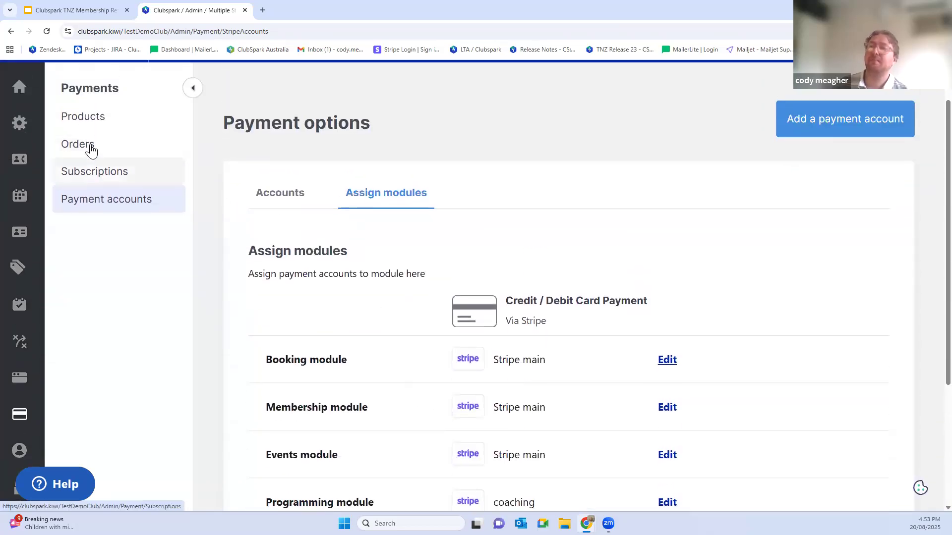
click(64, 121)
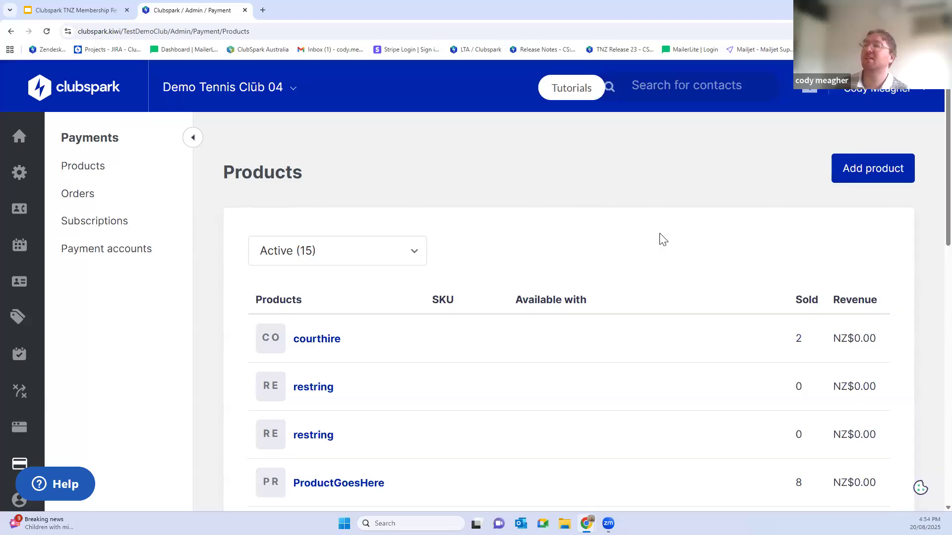
click(859, 177)
click(294, 327)
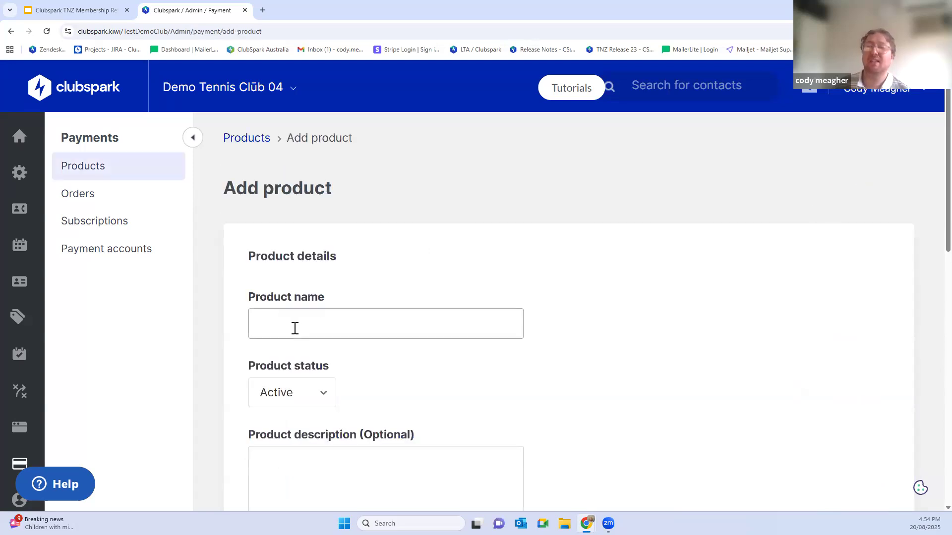
text(Key fob)
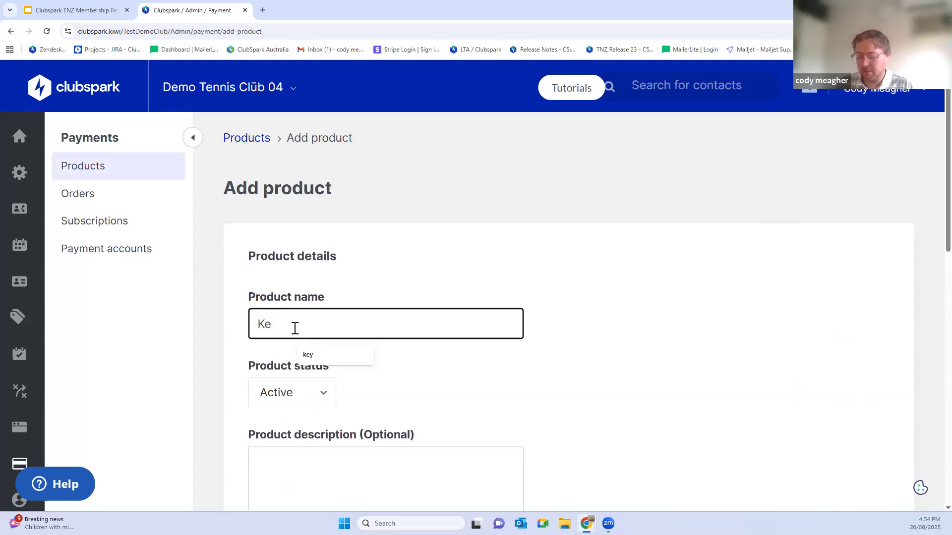
click(632, 316)
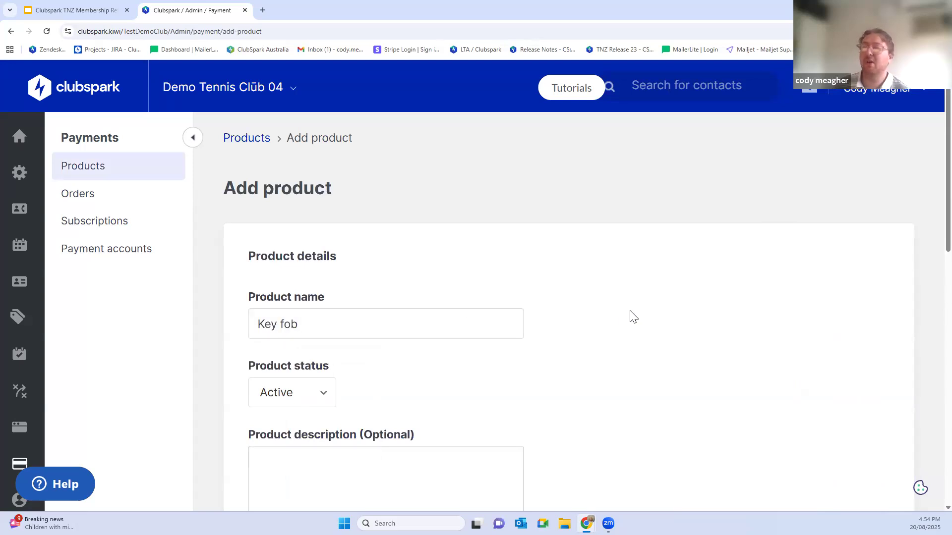
Step: Leave the Key fob's description empty and set its default price to $50
scroll(605, 312, down, 5)
click(311, 217)
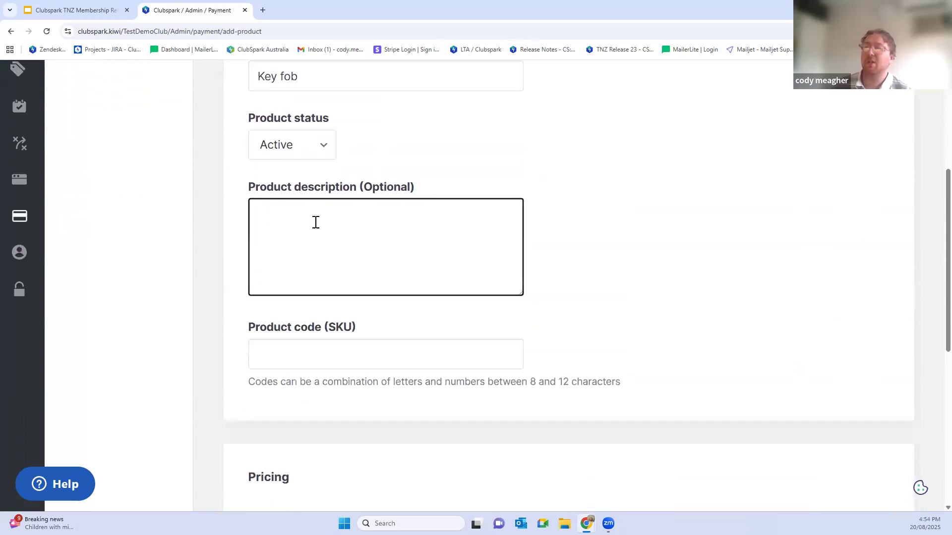
scroll(322, 243, down, 2)
scroll(302, 241, down, 1)
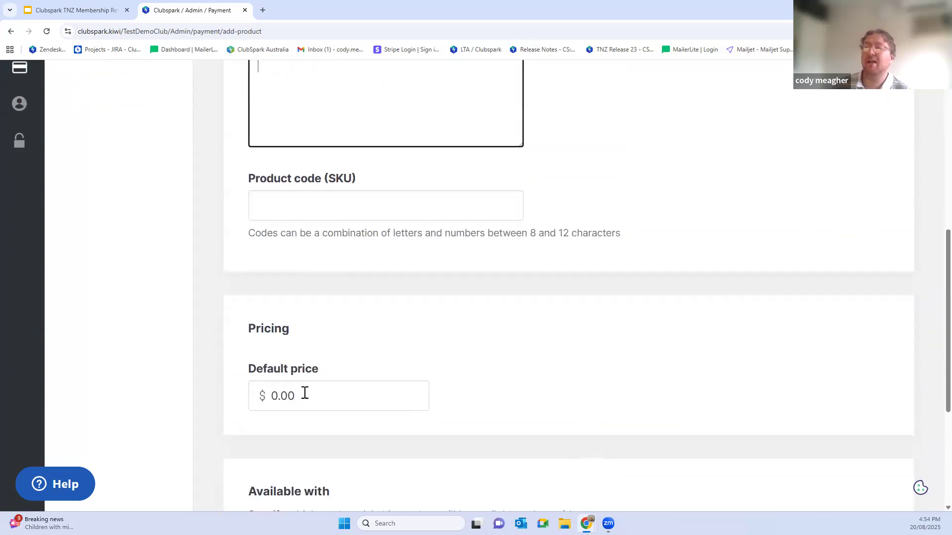
key(Tab)
key(Tab)
text(50)
click(647, 329)
Step: Make the Key fob product available with the 2025/ 26 Adult membership package
scroll(647, 329, down, 3)
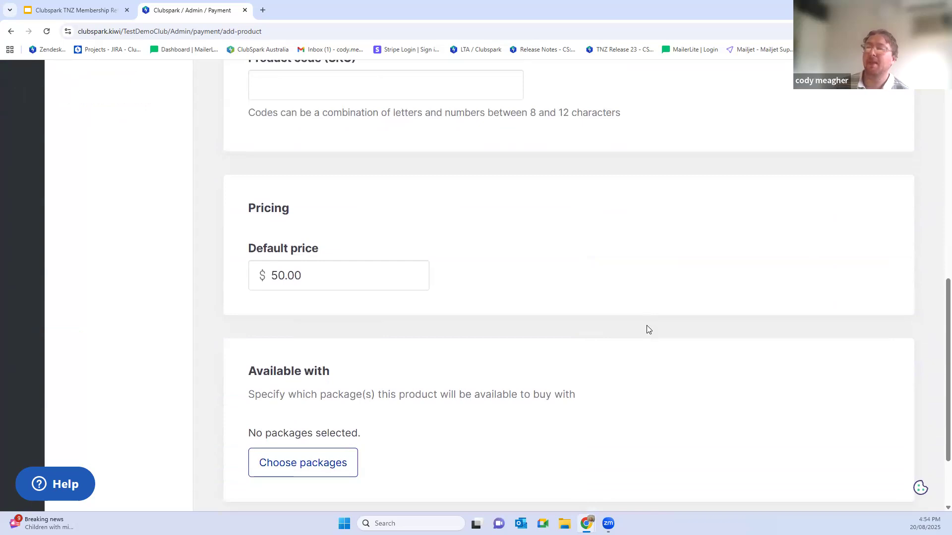
scroll(647, 329, down, 2)
click(272, 365)
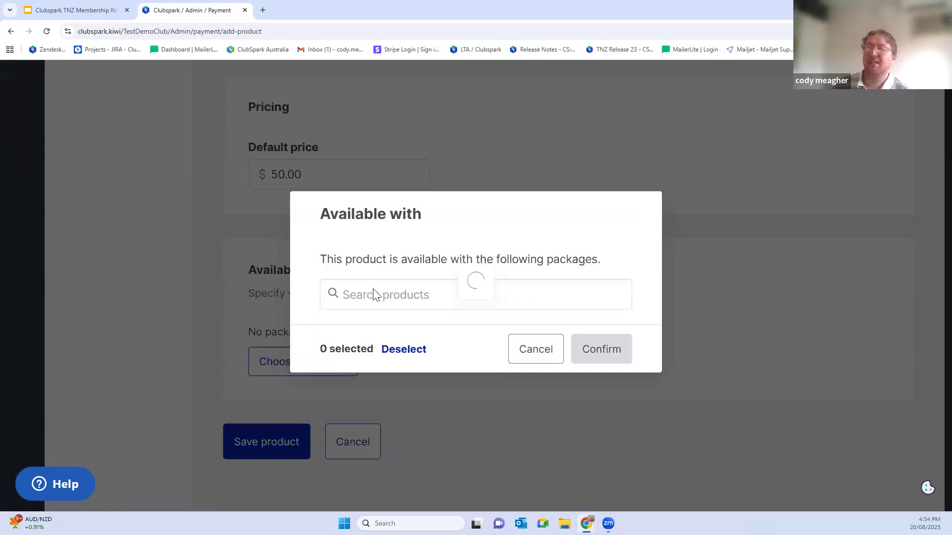
click(341, 389)
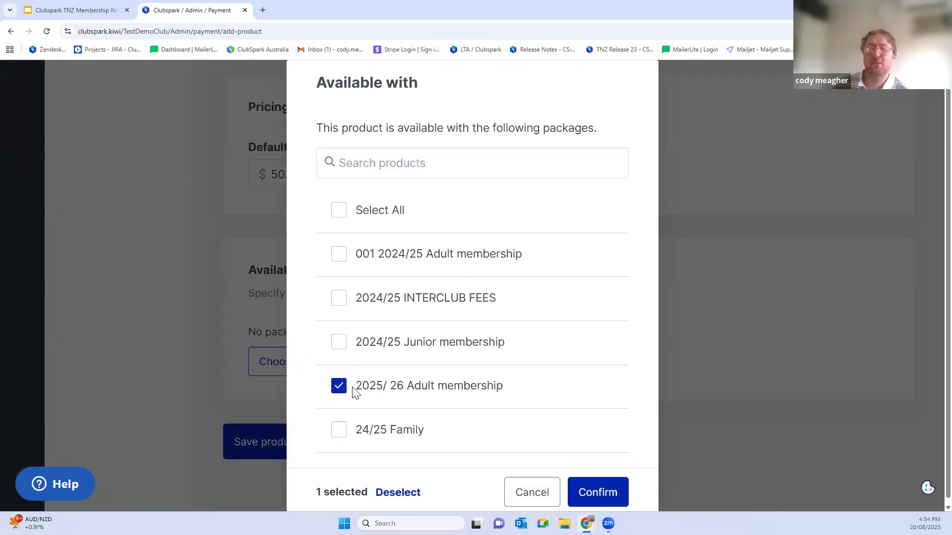
click(606, 501)
scroll(688, 349, down, 2)
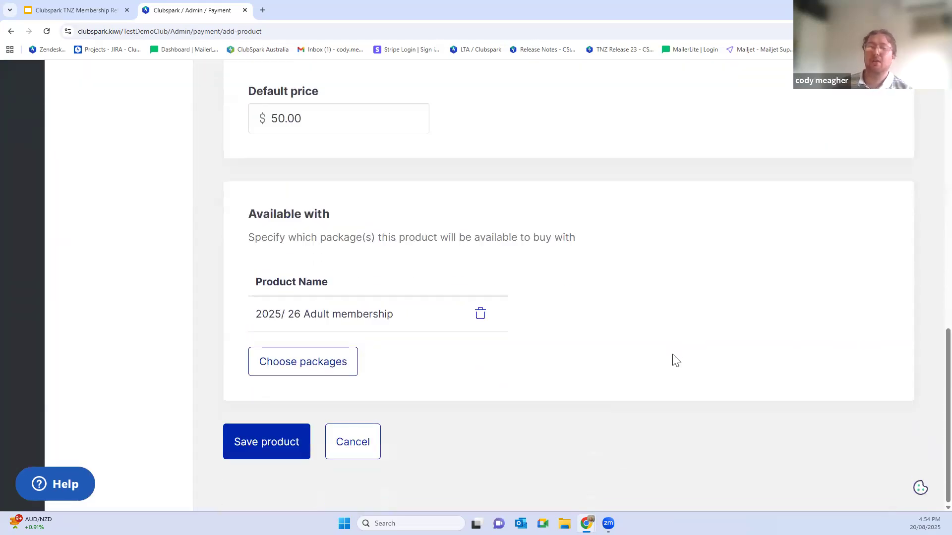
drag(262, 314, 356, 318)
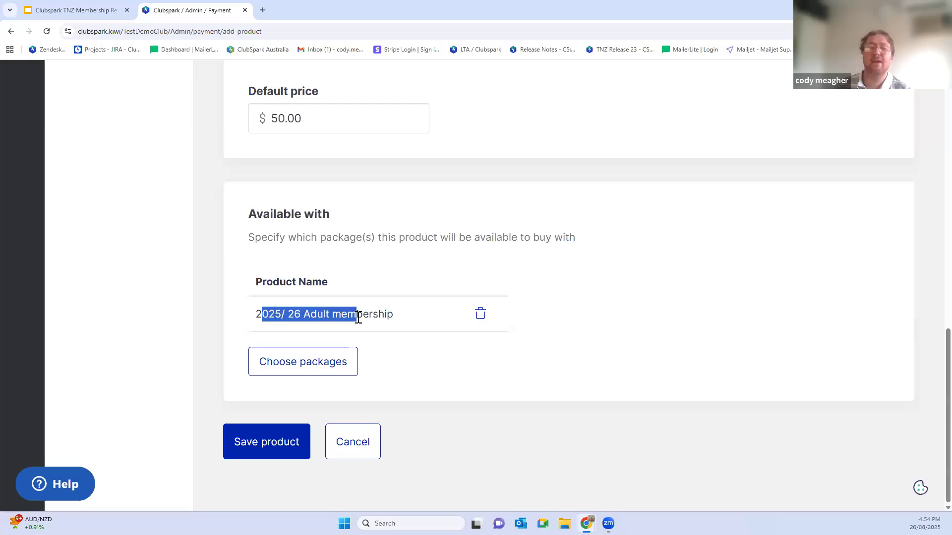
Step: Enter Key fob 26 as the product code (SKU) and try to save the product
click(237, 445)
click(283, 234)
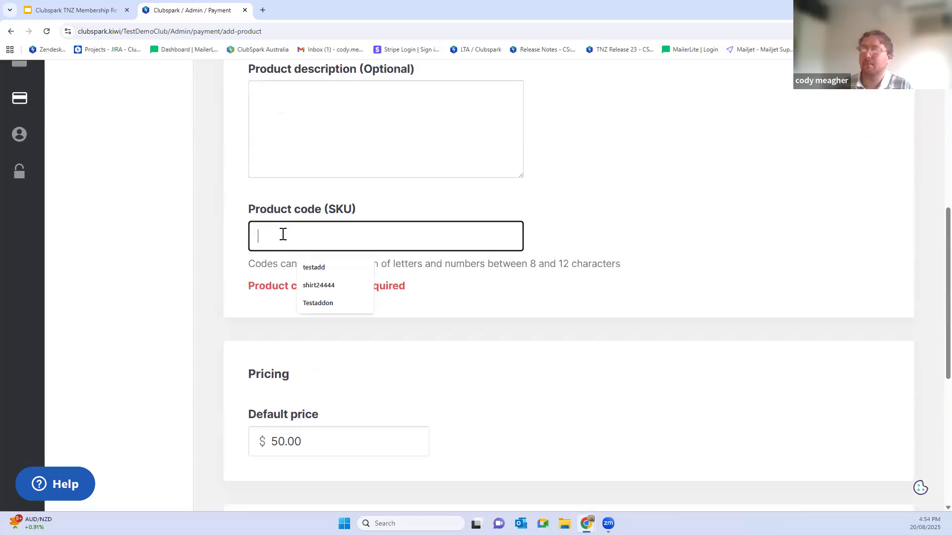
text(Key fob 26)
scroll(478, 340, down, 5)
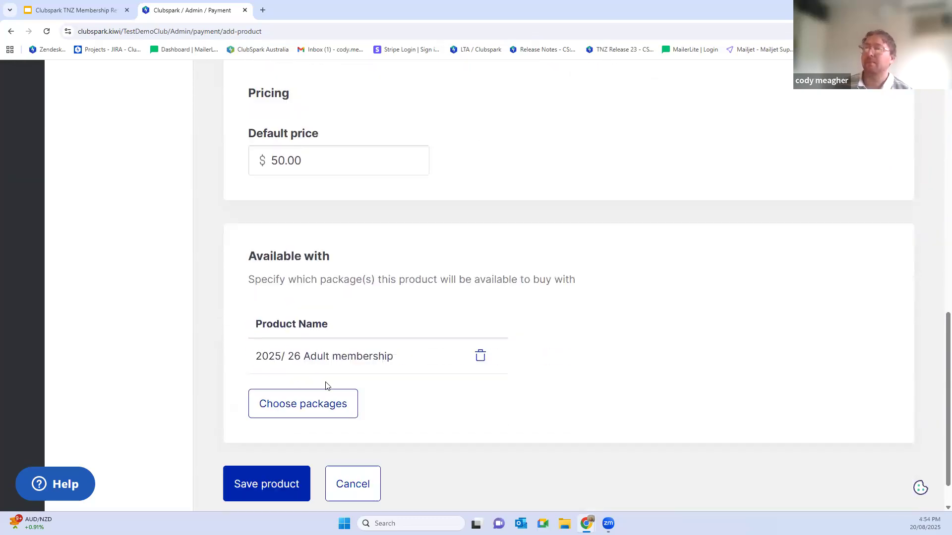
click(258, 453)
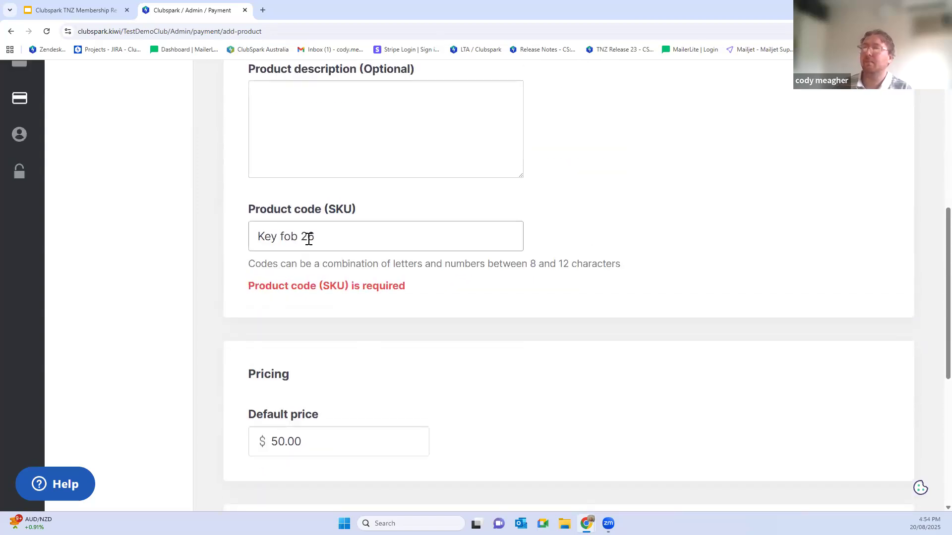
Step: Remove the spaces from the product code so it reads Keyfob26, save the product and dismiss the notification
click(304, 238)
key(BackSpace)
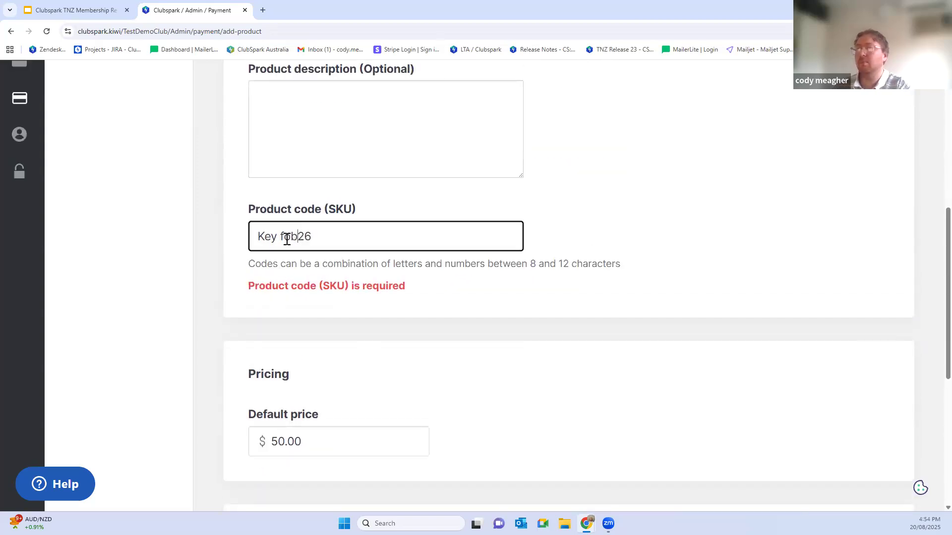
key(ctrl+Left)
key(BackSpace)
scroll(355, 298, down, 6)
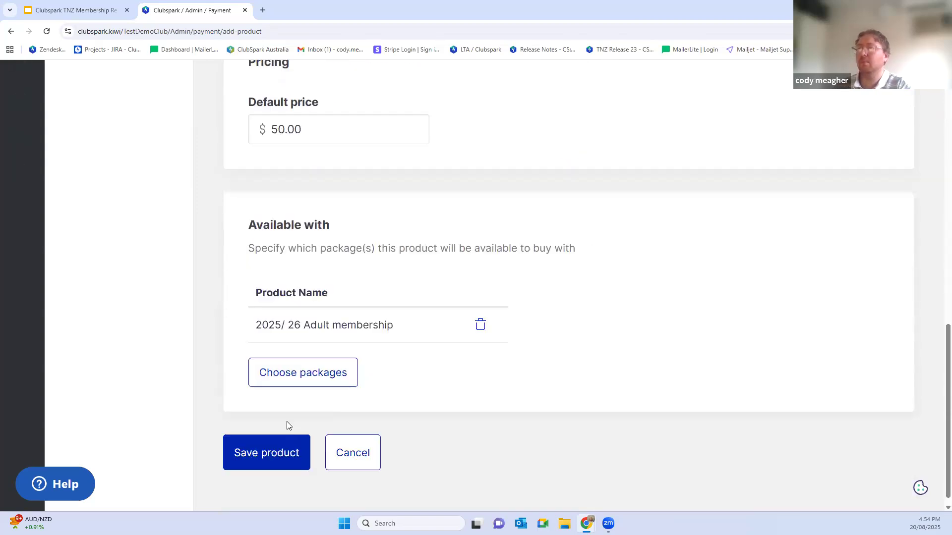
click(278, 440)
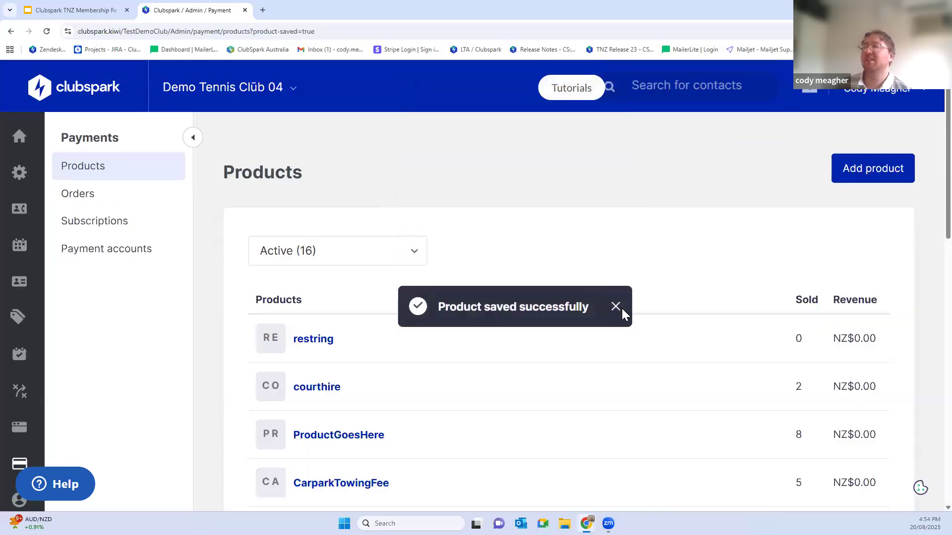
click(614, 308)
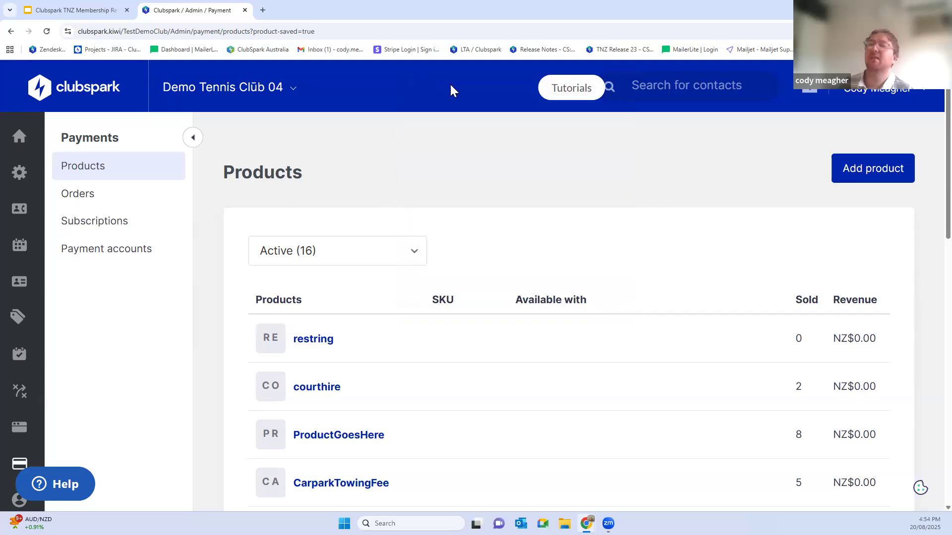
Step: Go to the payment orders and look over their items, totals, pay status and fulfilment status
click(77, 196)
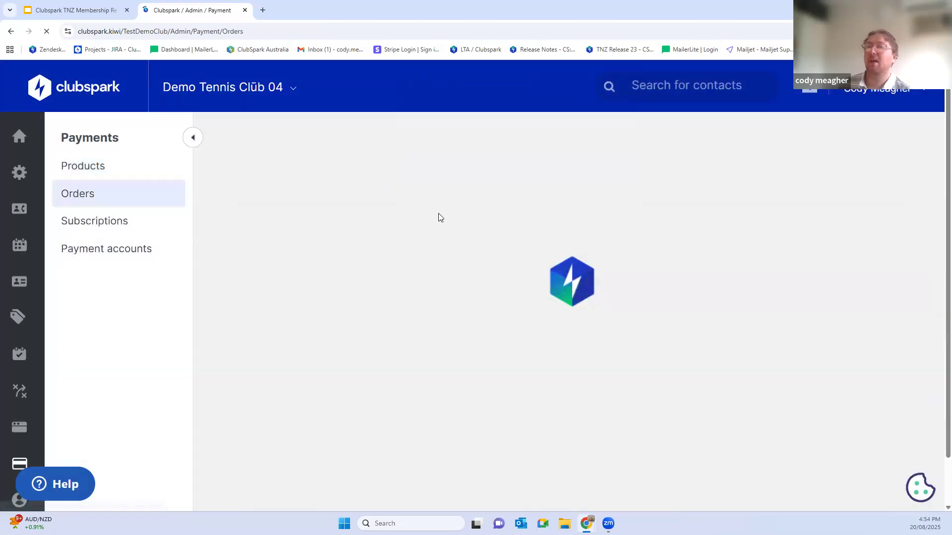
scroll(595, 278, down, 1)
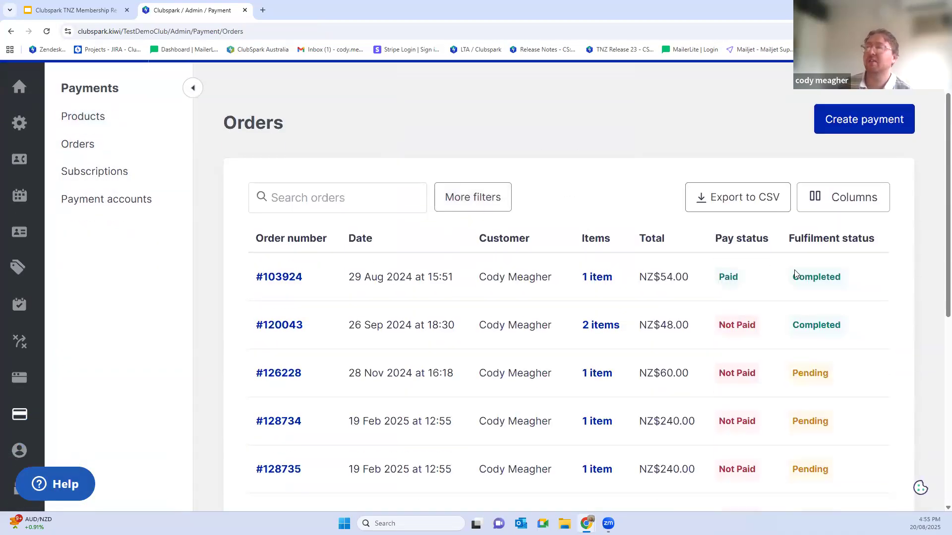
scroll(694, 298, down, 1)
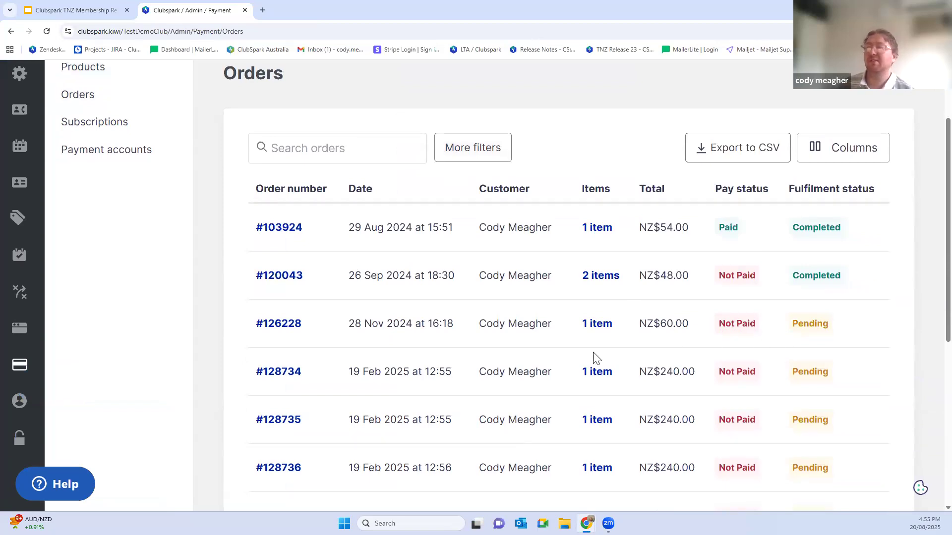
Step: Set the fulfilment of the pending 28 Nov 2024 order to Completed and return to the orders list
click(280, 326)
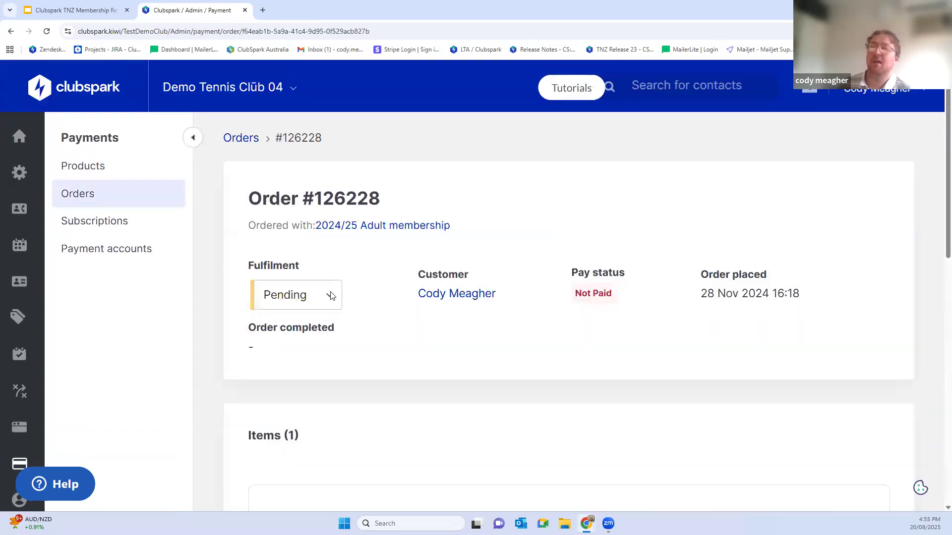
click(319, 303)
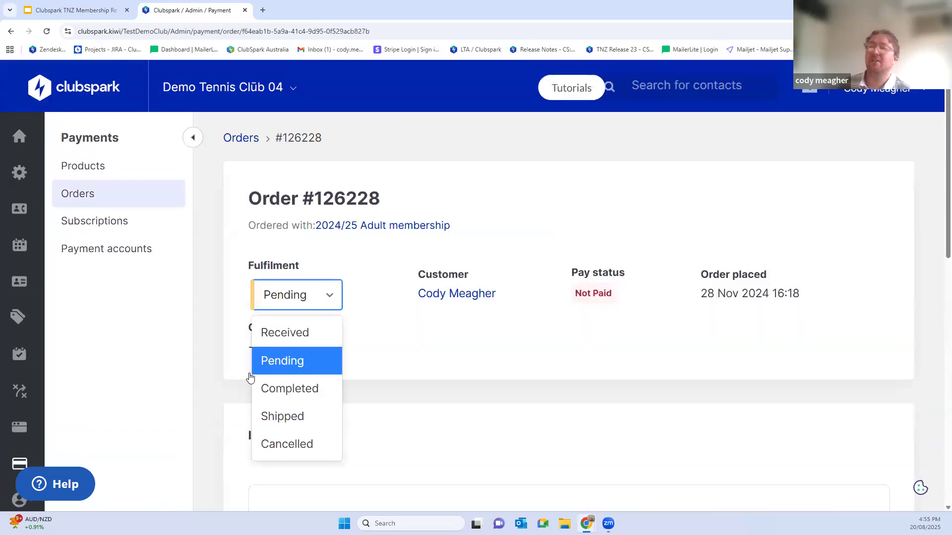
click(276, 391)
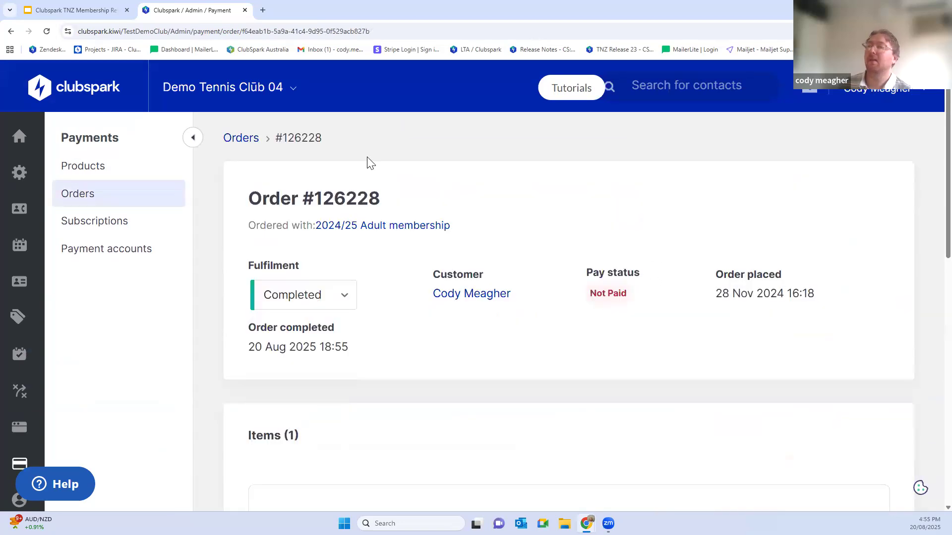
click(72, 198)
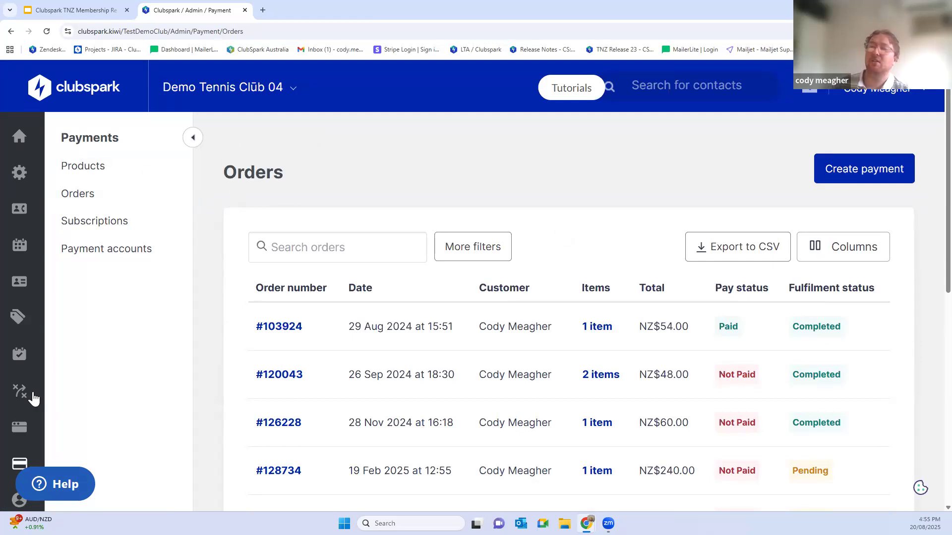
Step: Start a new payment request and add an existing contact as its customer
click(871, 173)
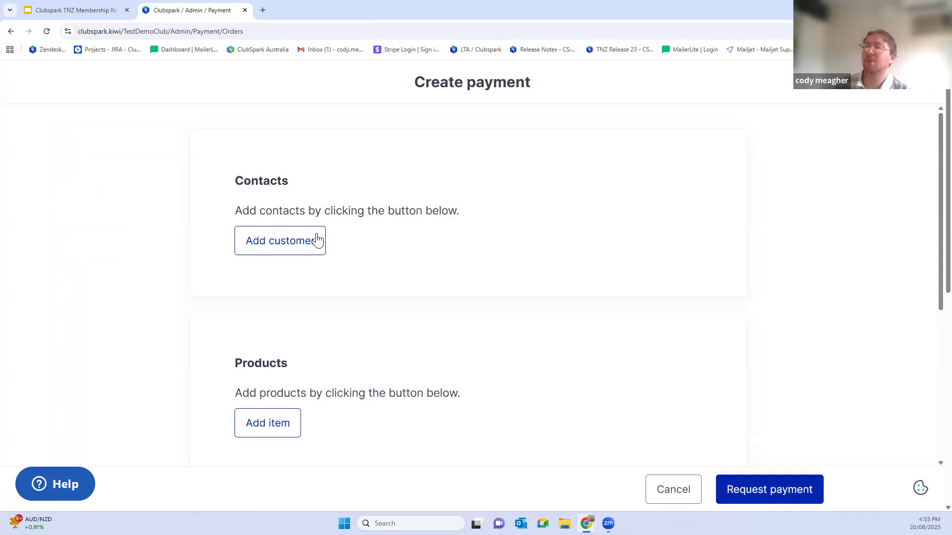
click(317, 240)
click(392, 184)
click(347, 244)
text(cody)
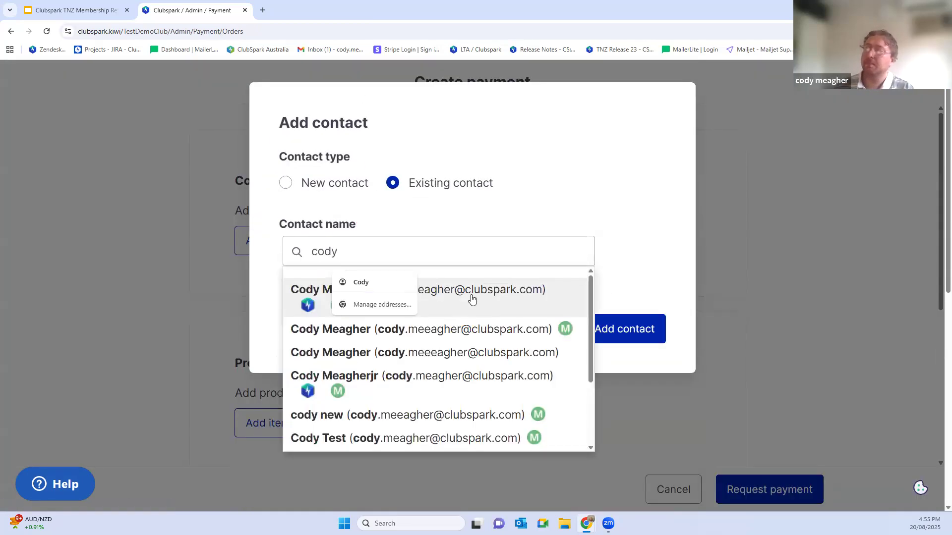
click(472, 299)
click(644, 332)
Step: Add the existing key fob product to the payment with a quantity of 1
scroll(318, 327, down, 3)
click(275, 330)
click(400, 187)
text(key)
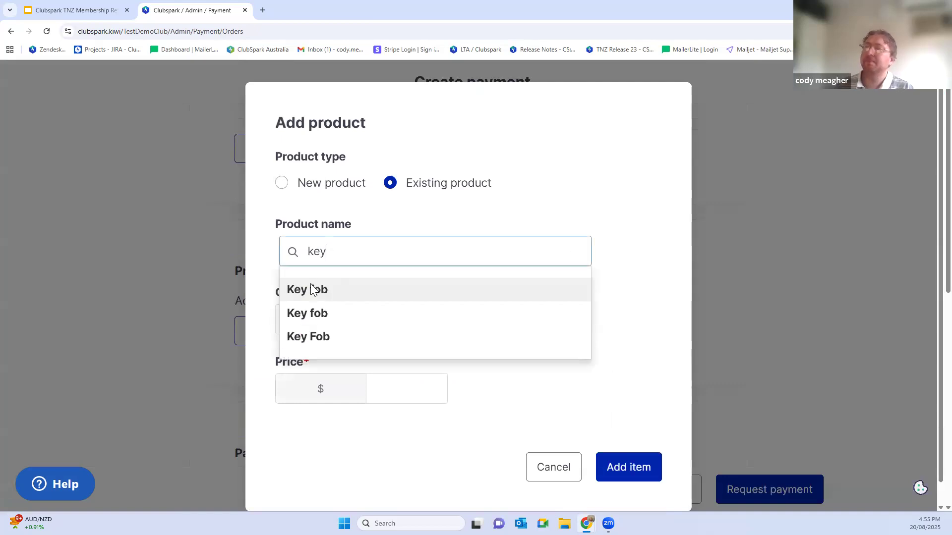
click(311, 290)
click(312, 322)
text(1)
click(628, 467)
Step: Enter a payment reference made up of the customer's first name and "key fob"
scroll(588, 363, down, 8)
click(297, 400)
text(cody key fob)
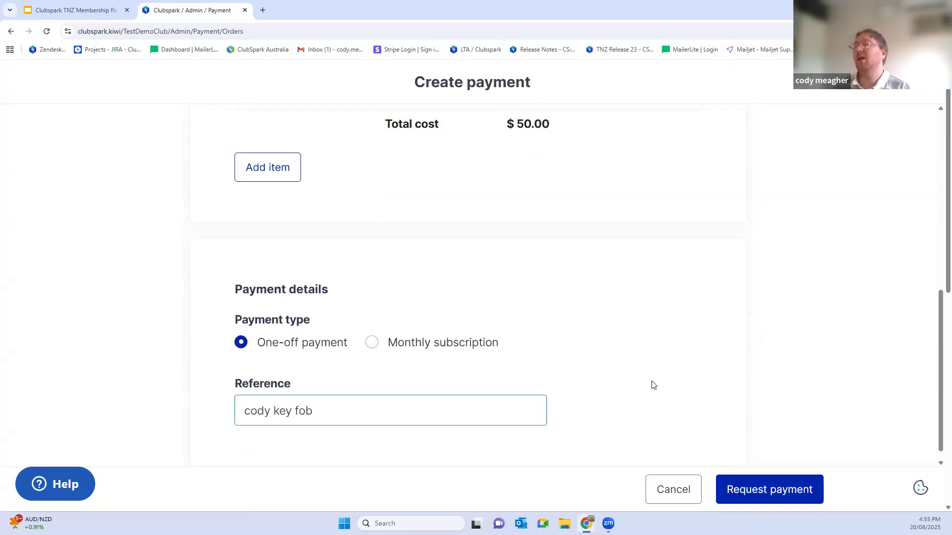
Step: Change the payment to a monthly subscription with 4 months of installments and cancel the payment request
scroll(652, 384, down, 1)
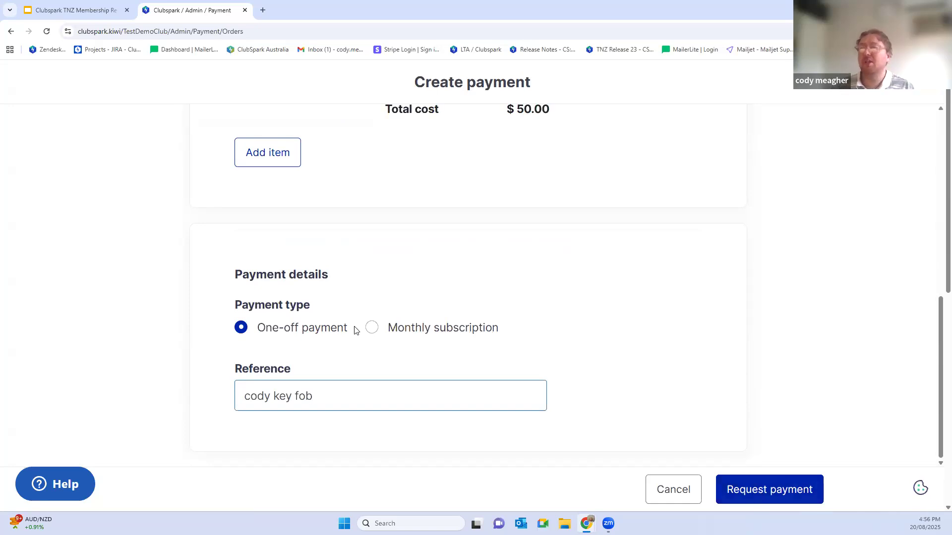
click(372, 328)
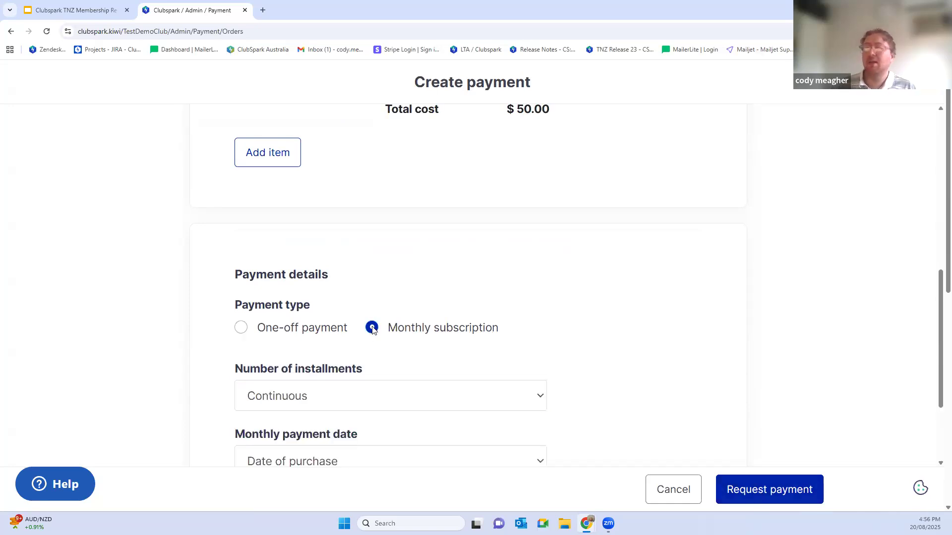
key(ctrl+plus)
scroll(404, 269, down, 3)
click(324, 302)
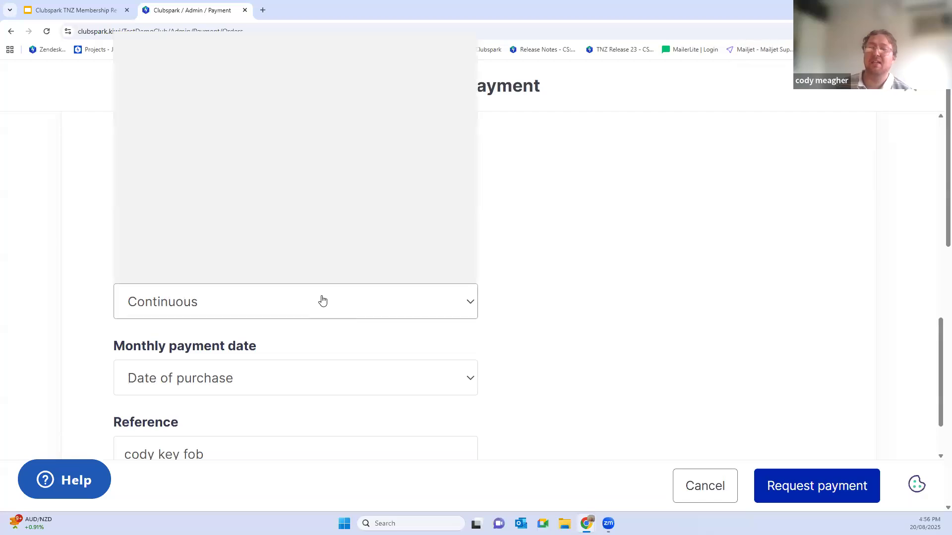
click(165, 118)
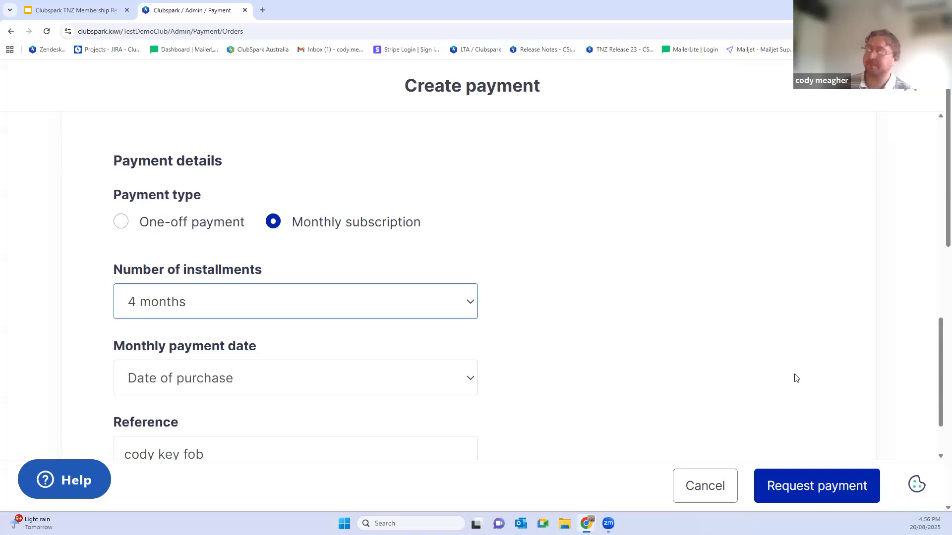
click(707, 489)
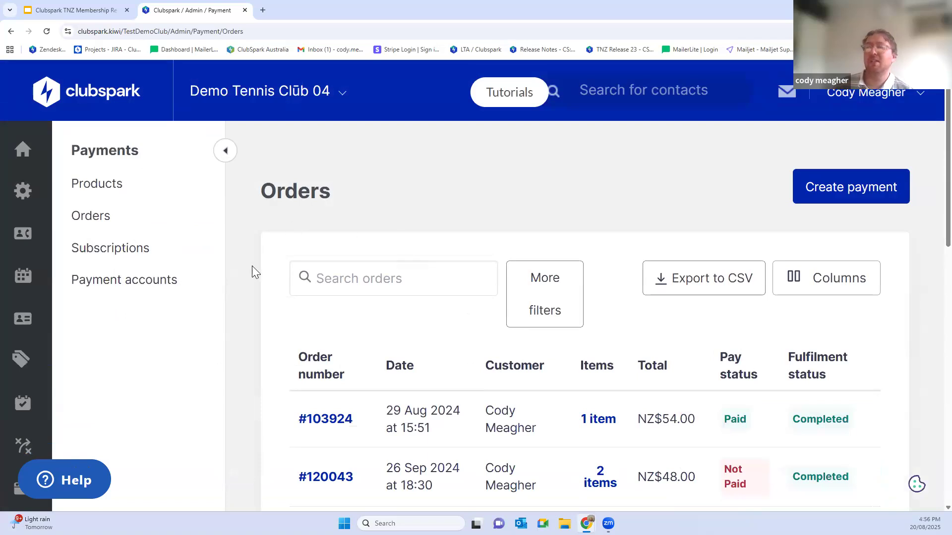
scroll(243, 272, down, 2)
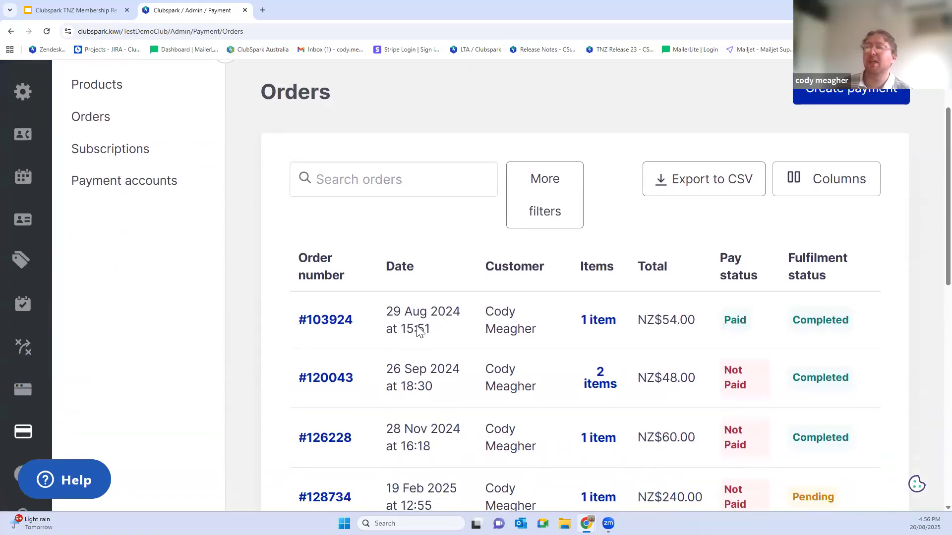
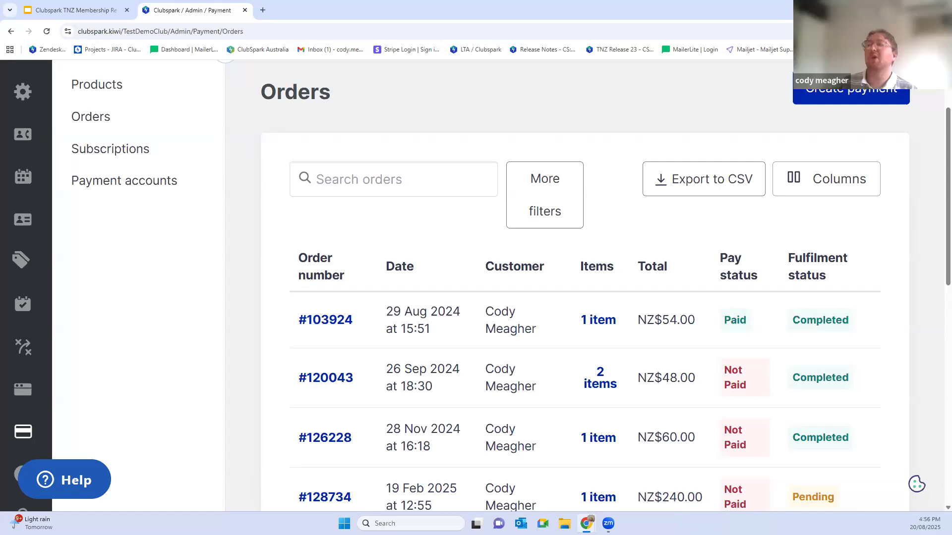
Step: Open the club's products list and go from there to the club's public homepage at clubspark.kiwi/TestDemoClub/
click(101, 88)
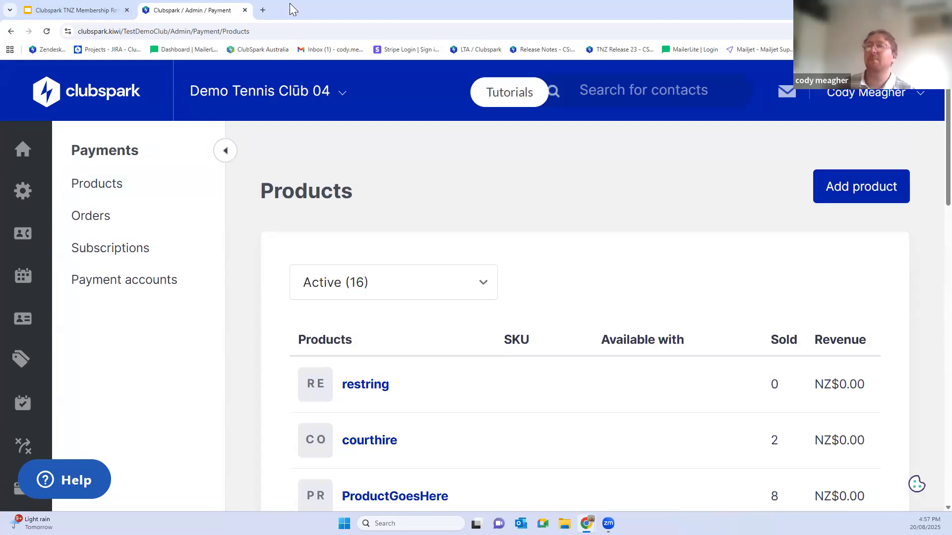
scroll(384, 237, down, 1)
drag(274, 31, 172, 46)
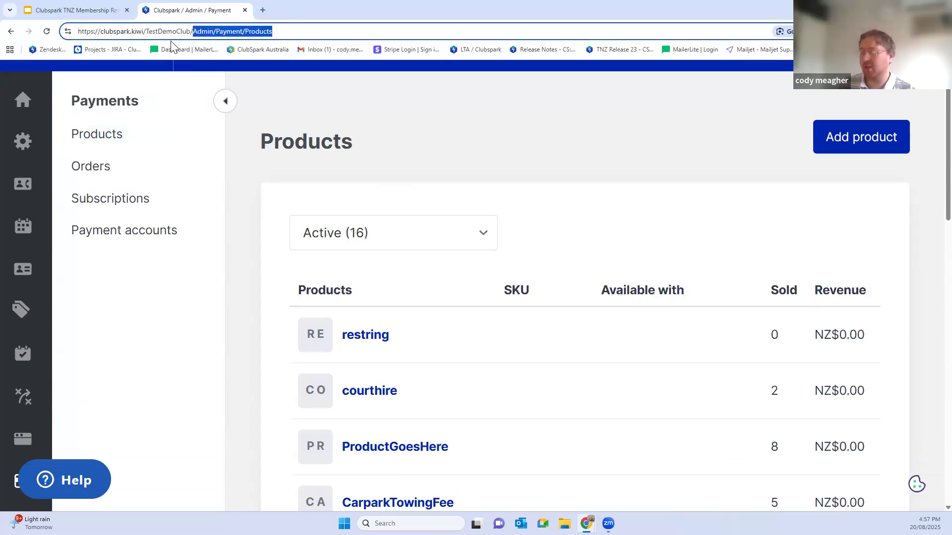
key(BackSpace)
key(Return)
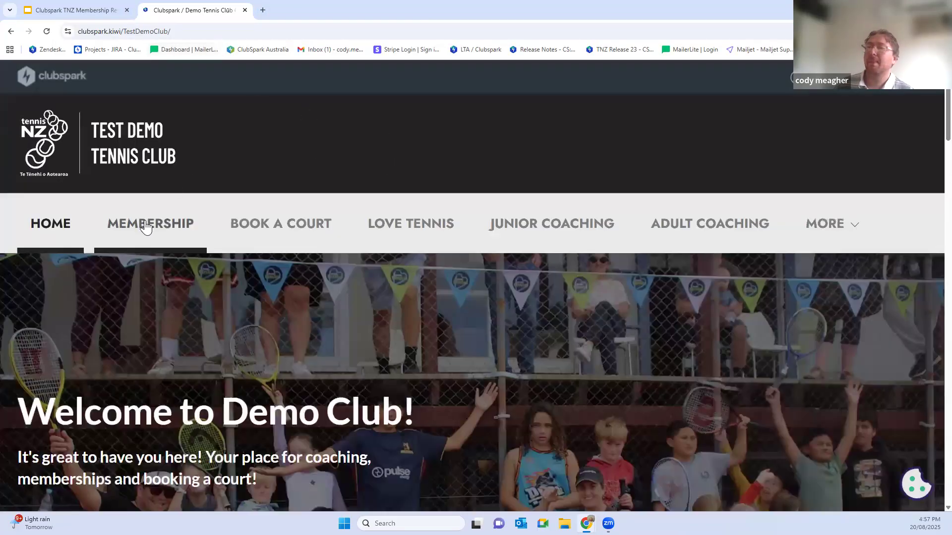
Step: Start joining the 2025/ 26 Adult membership from the public Membership page with the pay in full option
click(153, 223)
scroll(426, 205, down, 15)
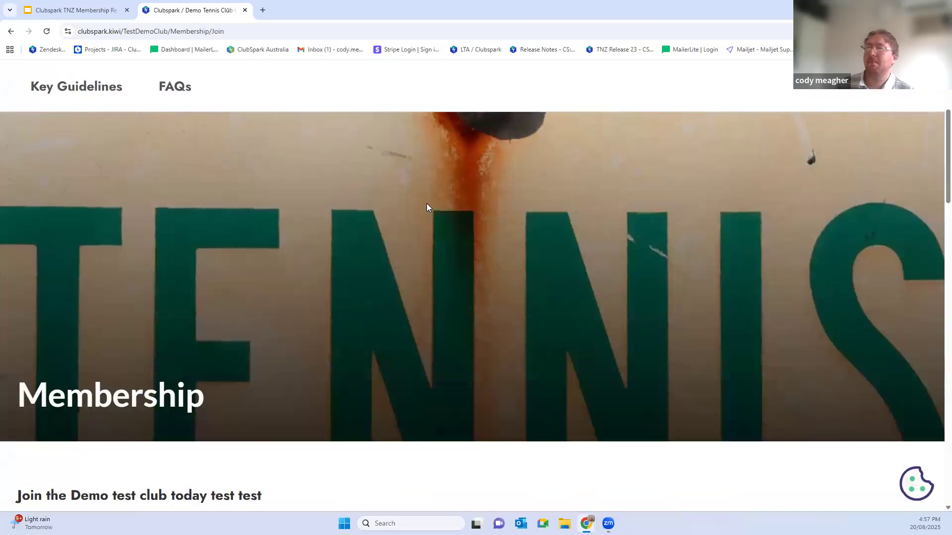
scroll(458, 243, down, 7)
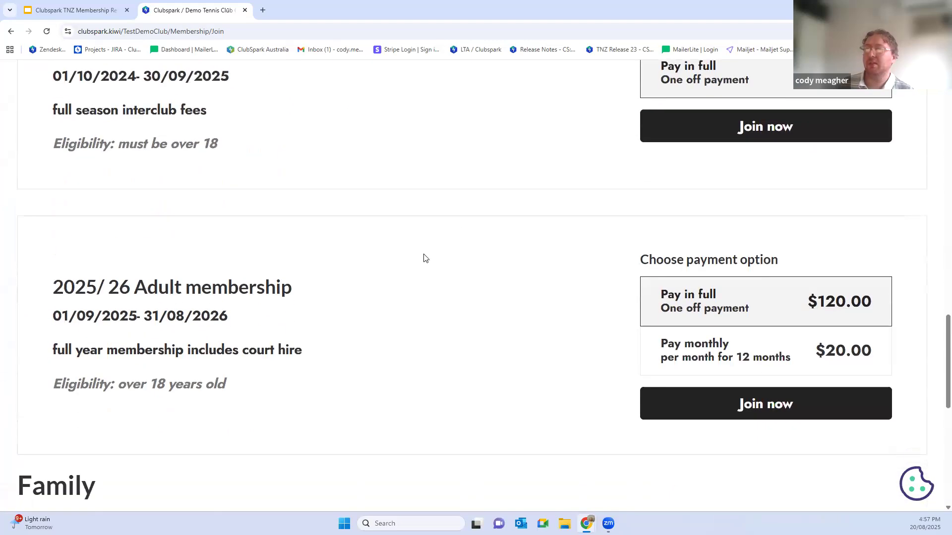
click(739, 307)
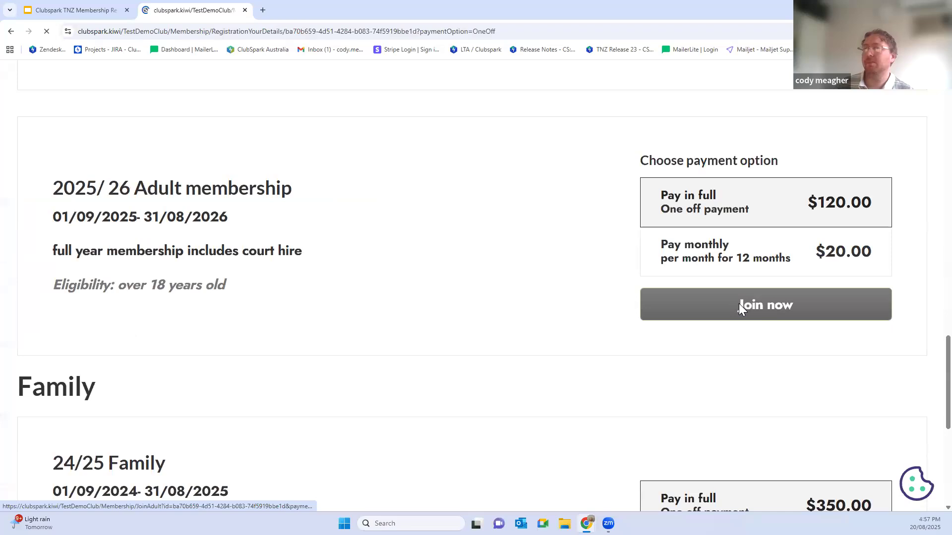
Step: Review the purchaser details, agree to the Terms and Conditions and continue to the member details
drag(447, 208, 511, 222)
scroll(533, 228, down, 20)
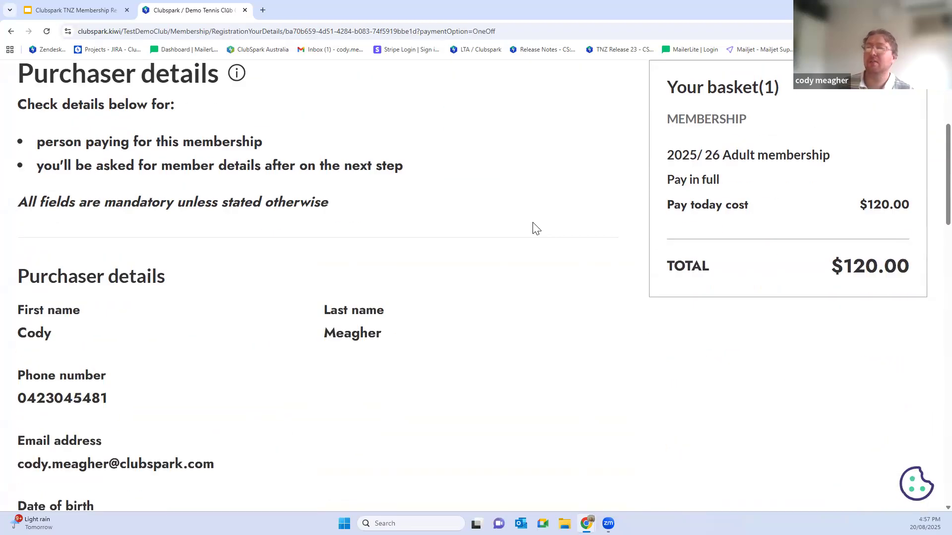
scroll(452, 290, down, 7)
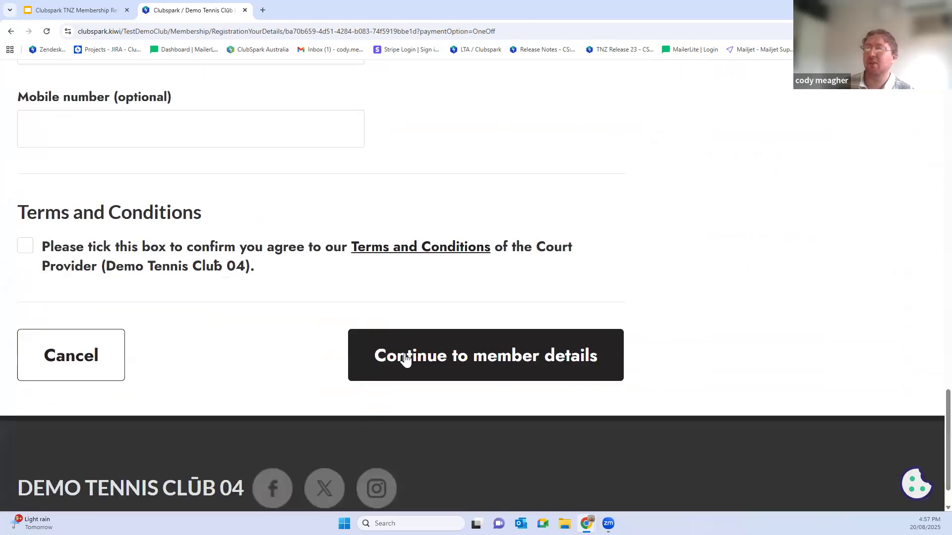
click(134, 272)
click(386, 343)
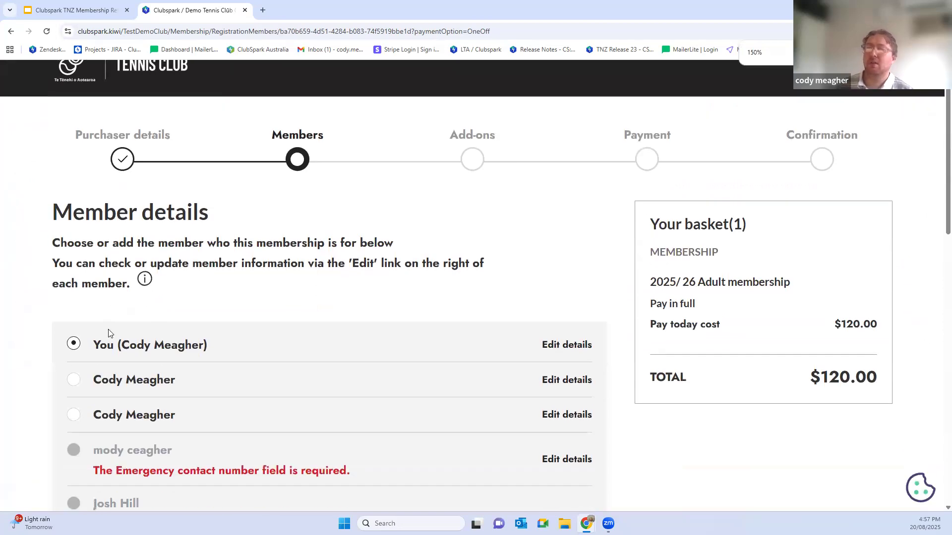
Step: Choose the second listed contact as the member for this membership and continue to the add-ons
click(75, 384)
scroll(388, 372, down, 5)
scroll(388, 373, down, 8)
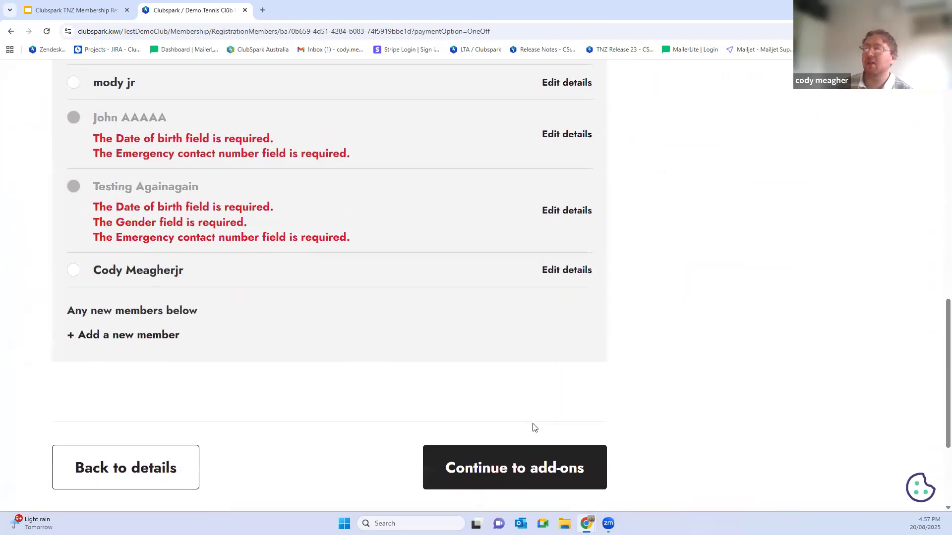
click(493, 314)
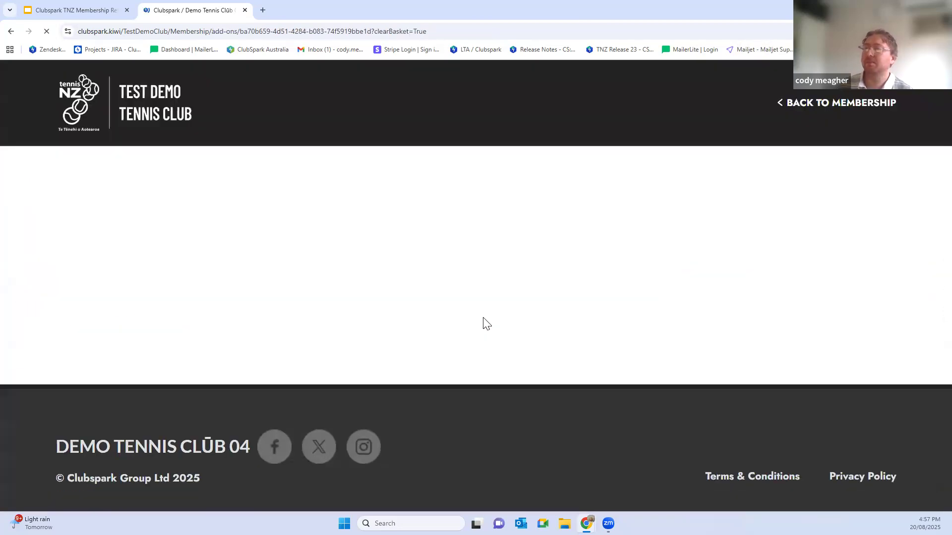
Step: Add the Key fob add-on to the basket with a quantity of 1 and continue to payment
scroll(219, 286, down, 3)
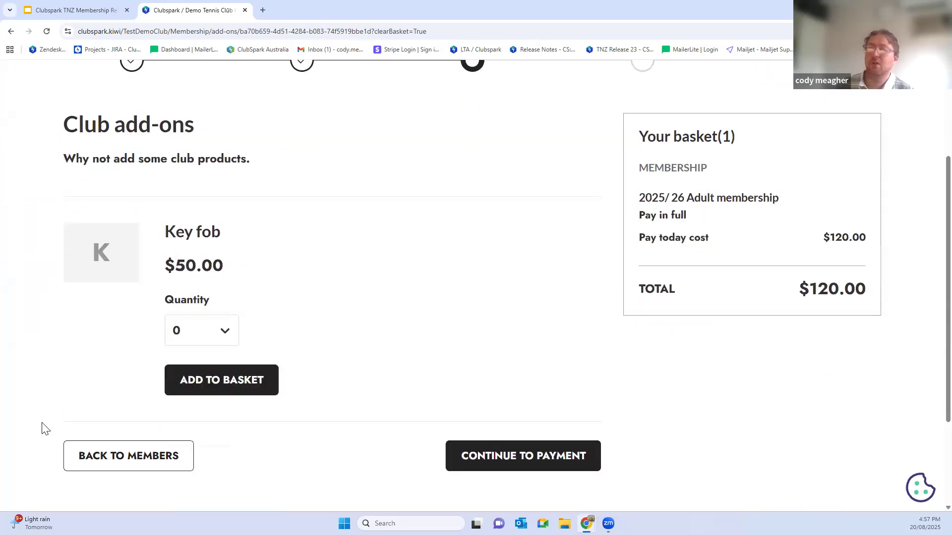
drag(178, 238, 144, 275)
click(223, 331)
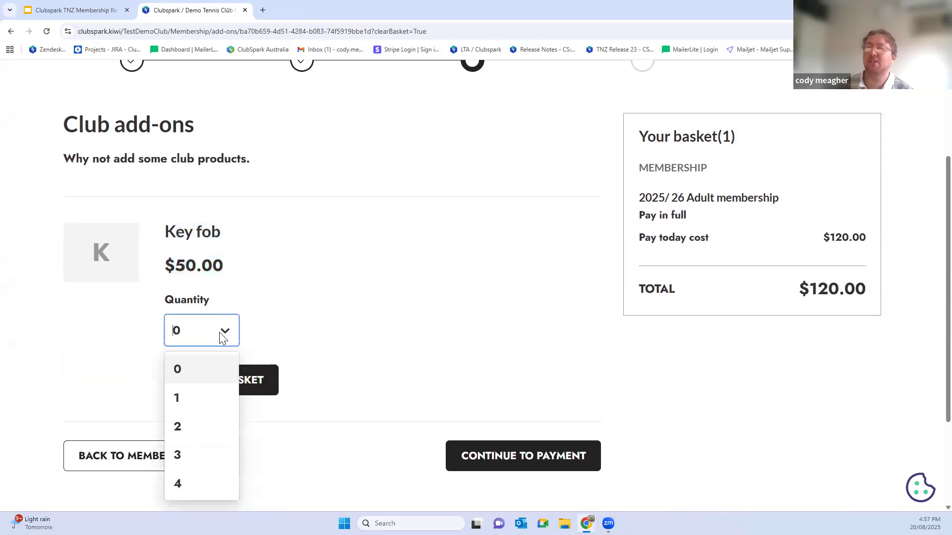
click(196, 399)
click(210, 385)
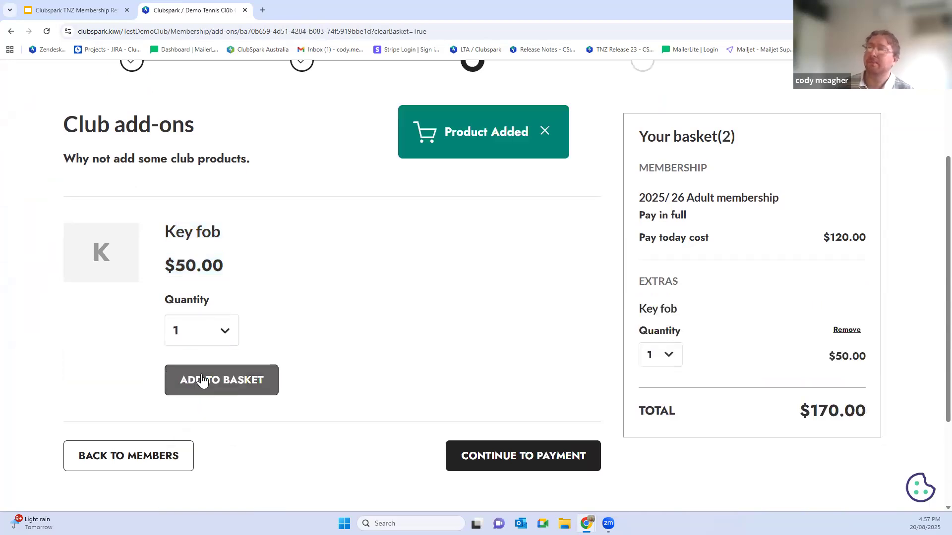
click(540, 454)
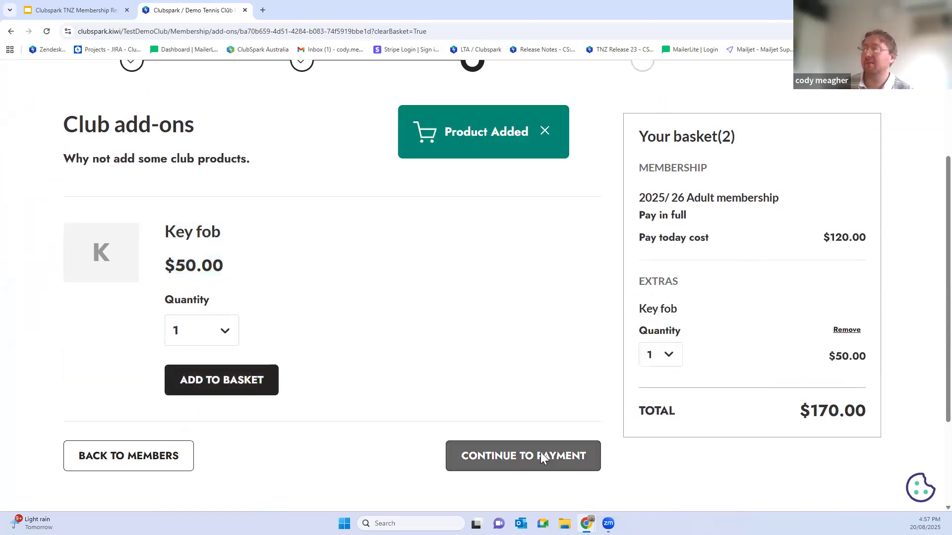
Step: Review the order's payment methods and leave the checkout for the club's admin home without paying
scroll(470, 327, down, 10)
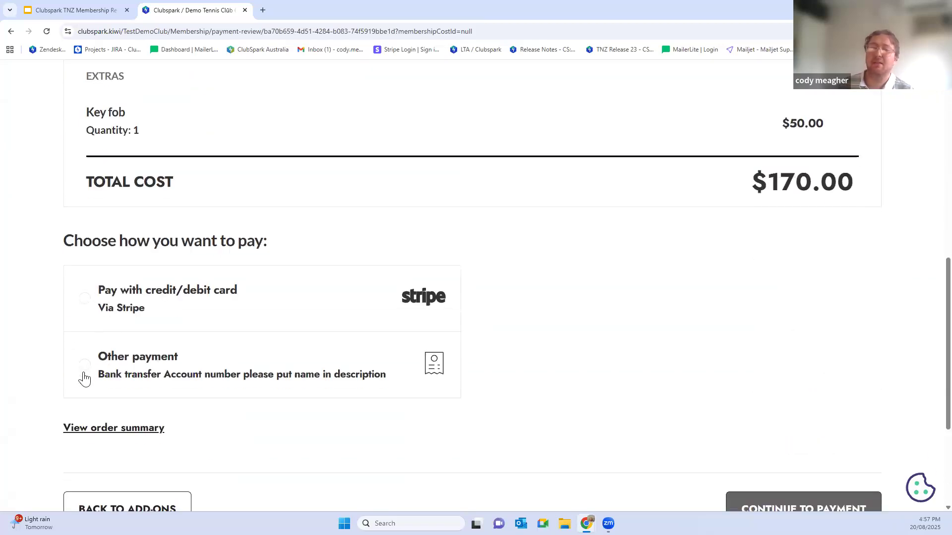
scroll(494, 267, down, 4)
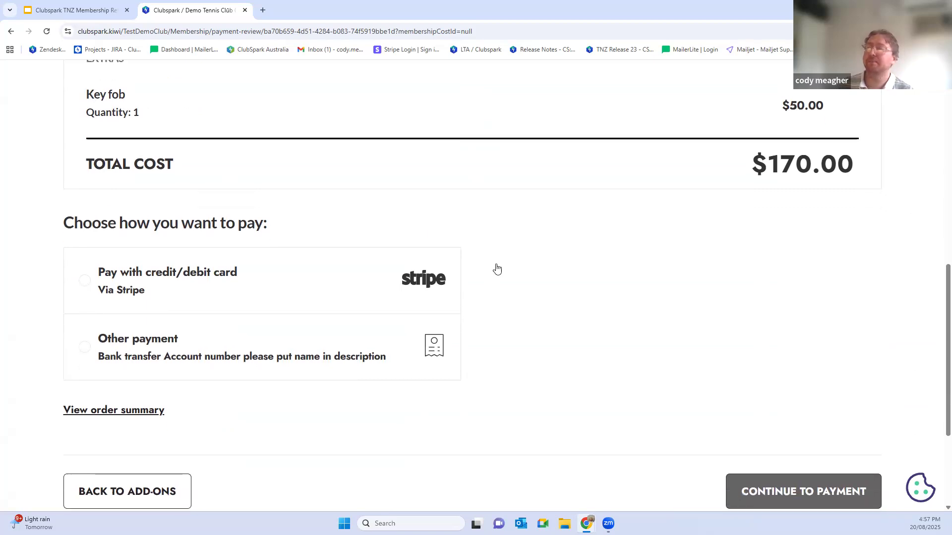
scroll(459, 246, up, 14)
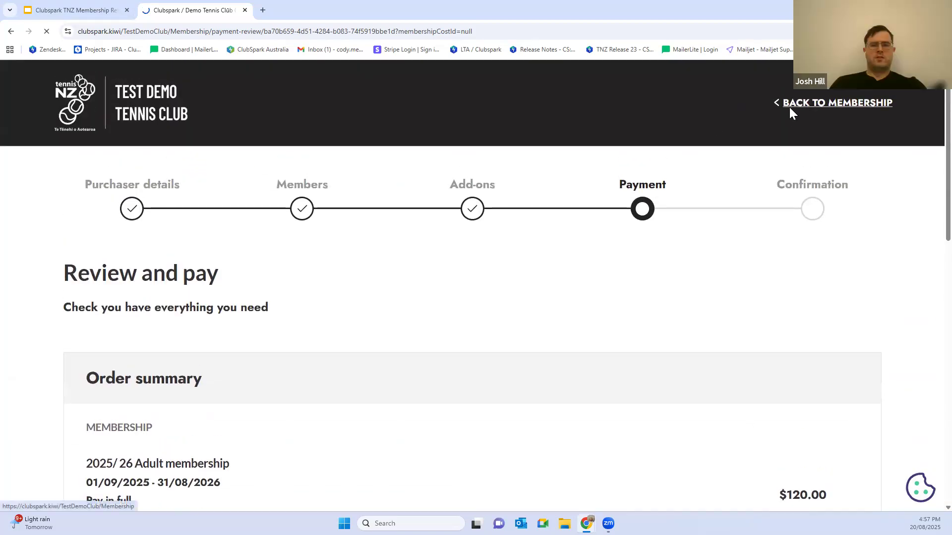
click(789, 107)
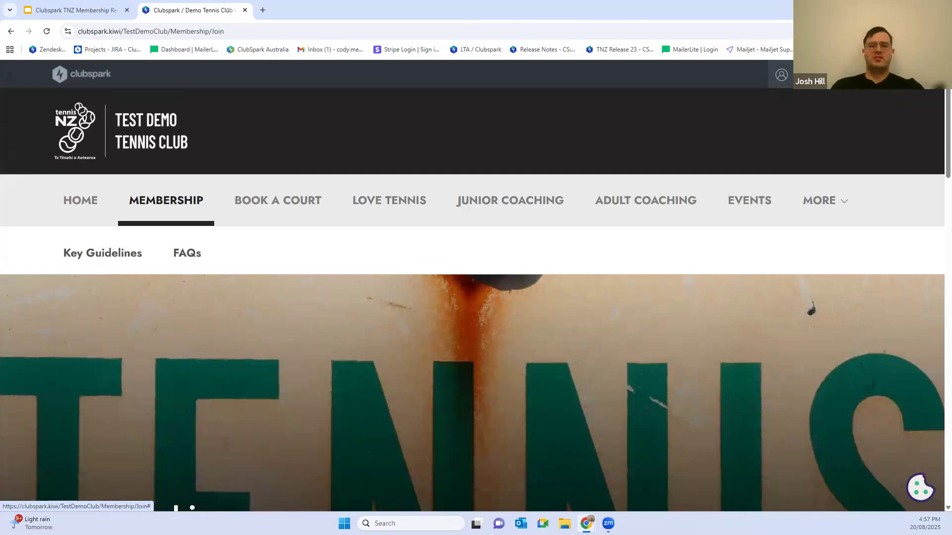
click(782, 75)
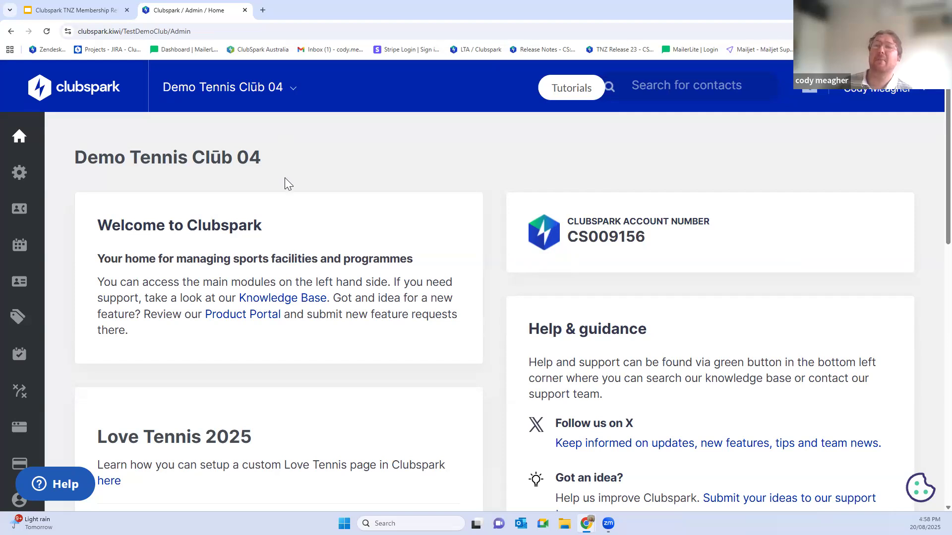
Step: Open the member list of the 2025/ 26 Adult membership package in the admin Membership module
double_click(181, 31)
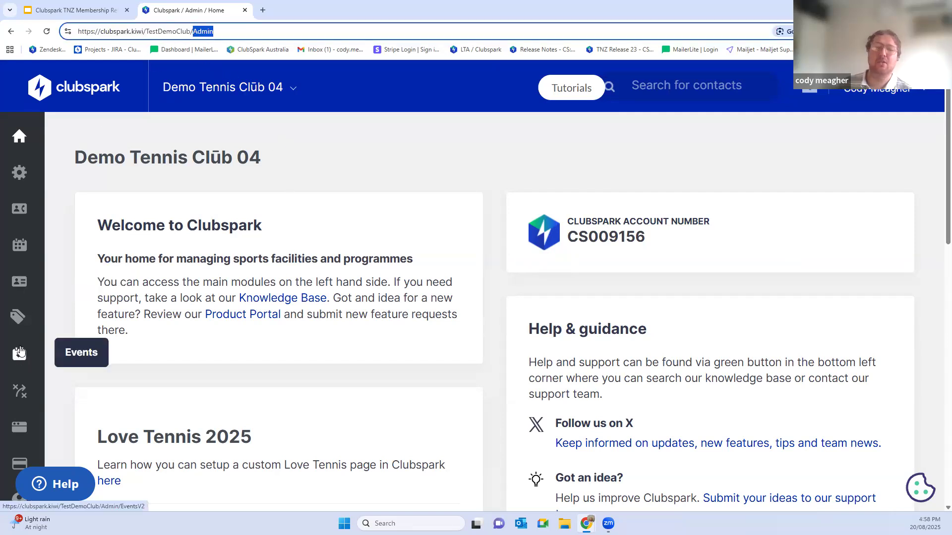
click(19, 282)
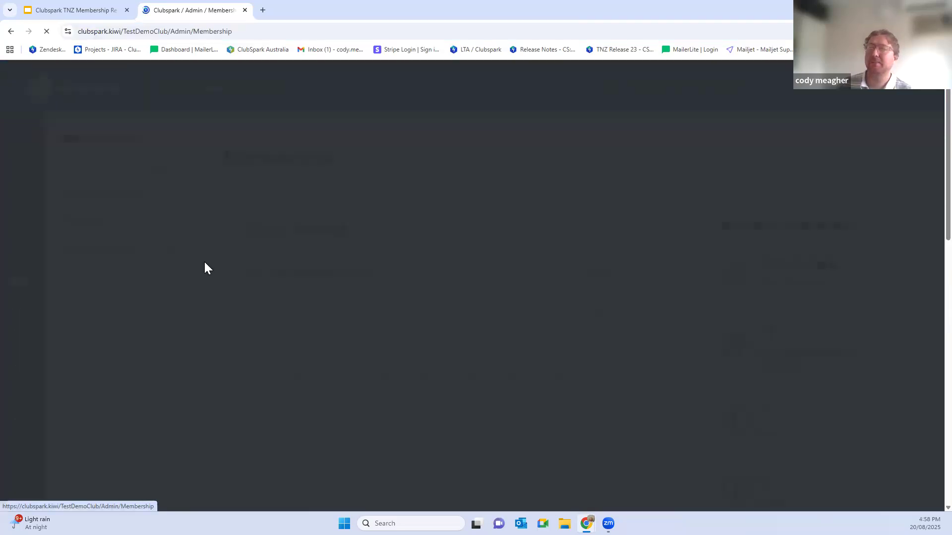
scroll(253, 244, down, 15)
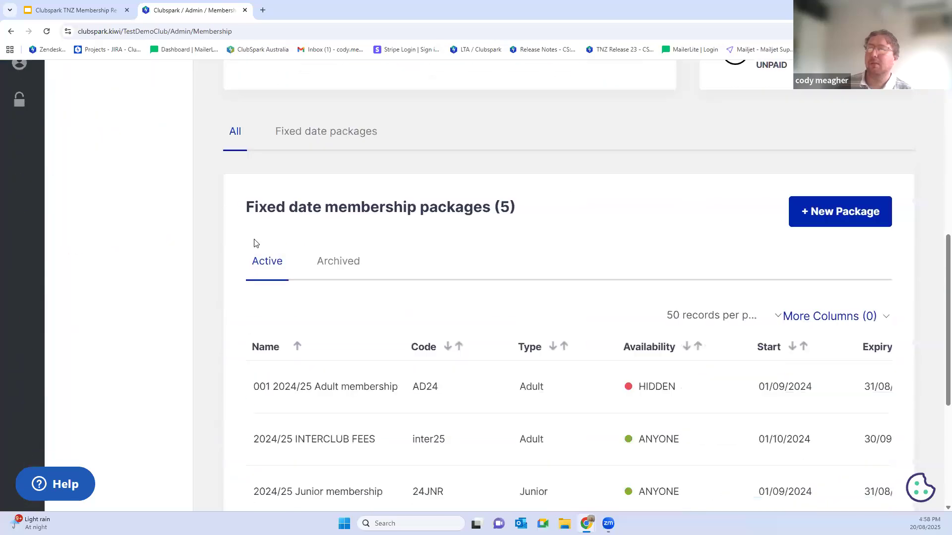
click(308, 341)
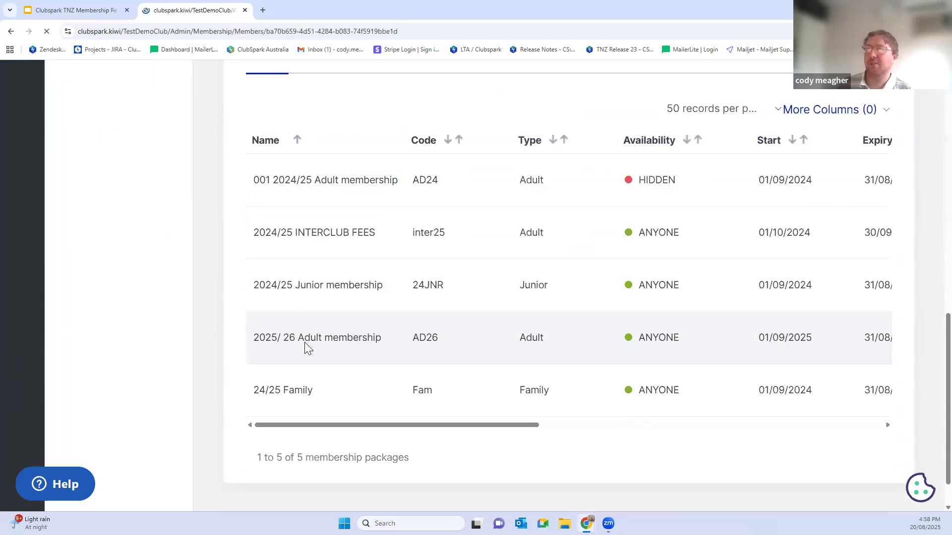
scroll(367, 311, down, 3)
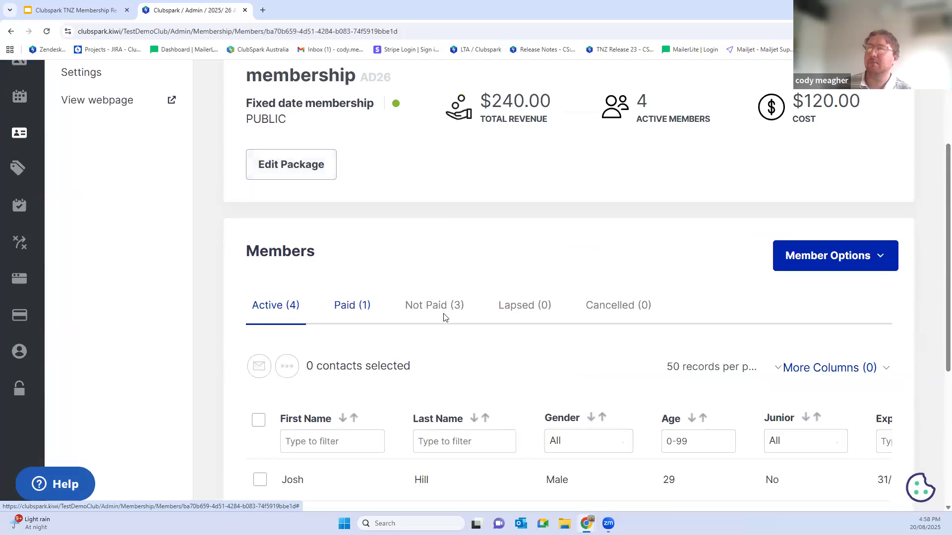
Step: Show the package's Not Paid members, select all of them and open the bulk actions for the selection
click(447, 312)
scroll(364, 325, down, 2)
click(260, 322)
click(287, 267)
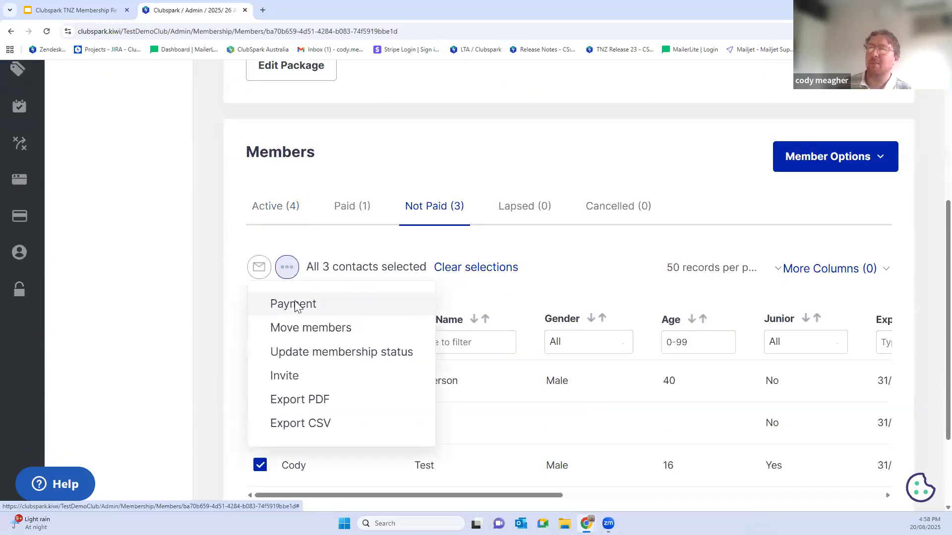
Step: View the Request Payment email for the selected unpaid members and close it without sending
click(294, 304)
drag(372, 289, 317, 263)
click(357, 279)
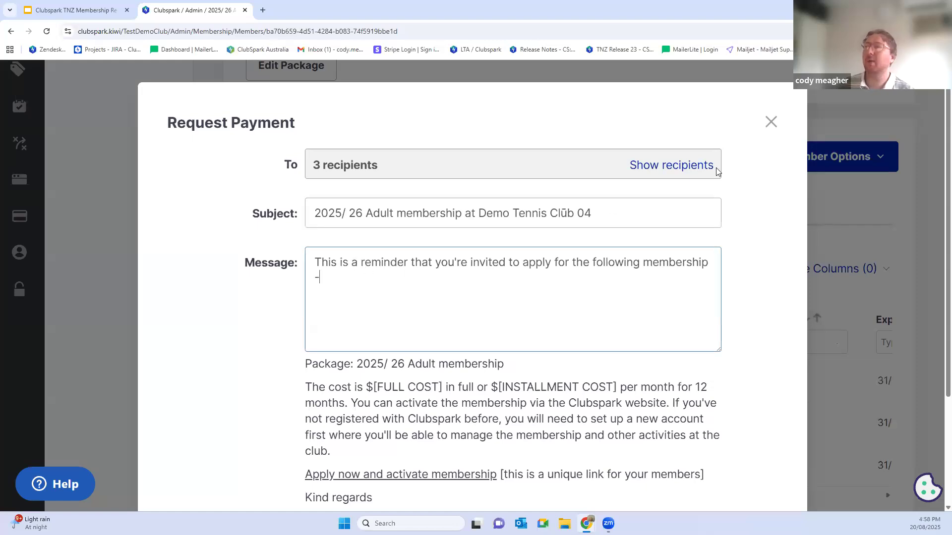
click(771, 131)
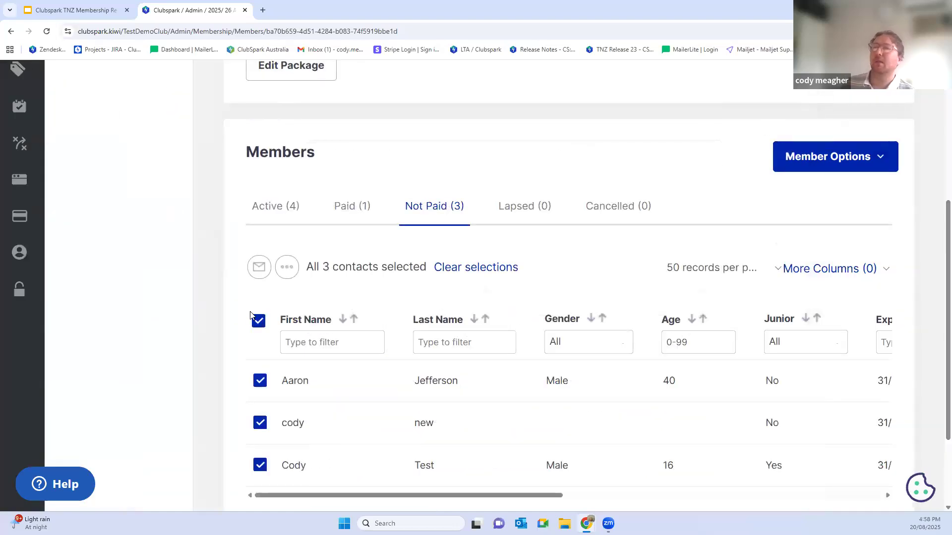
Step: Open the website's Membership page for editing and review its page content, heading and intro text
scroll(59, 276, up, 2)
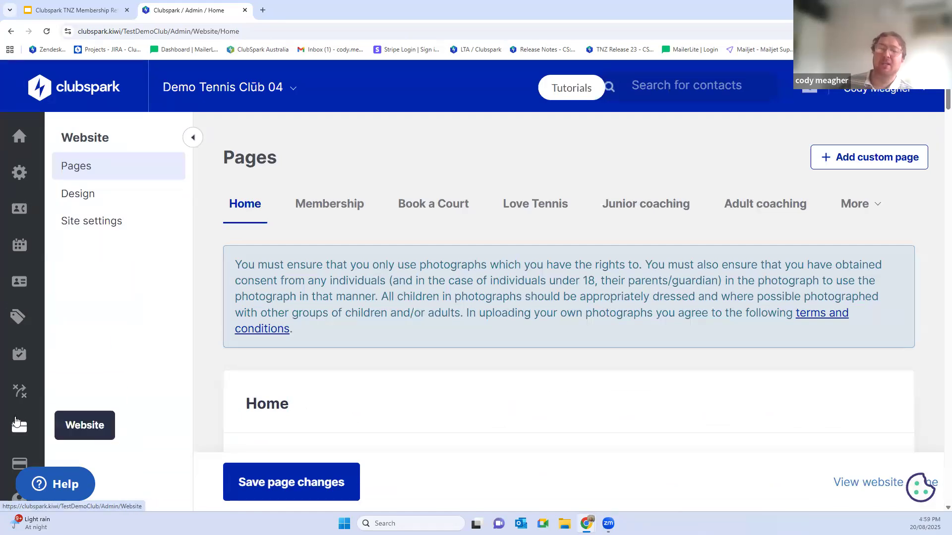
click(310, 206)
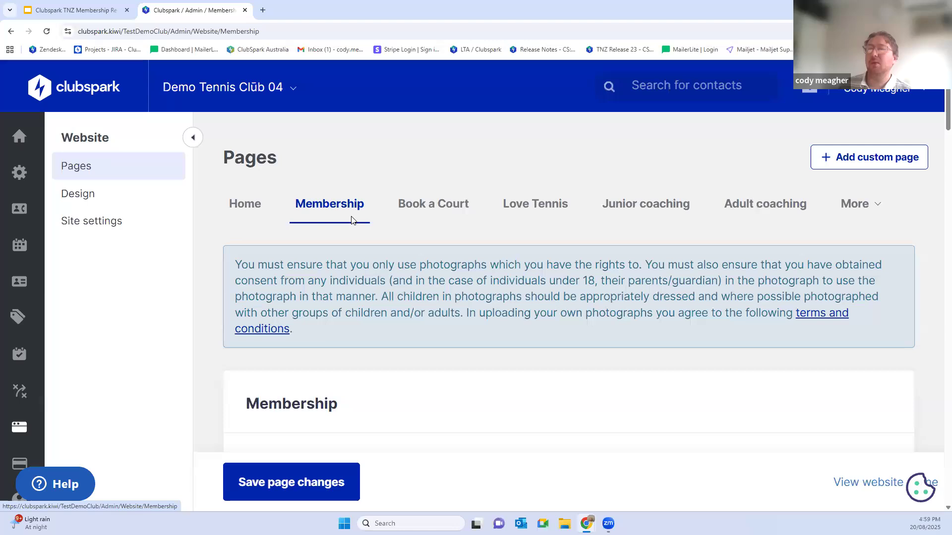
scroll(396, 245, down, 3)
scroll(396, 245, down, 10)
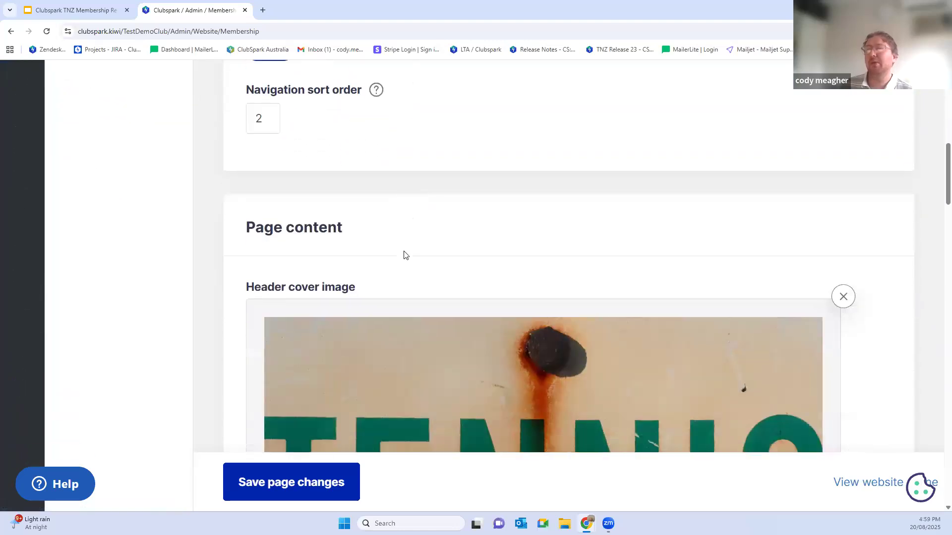
scroll(401, 262, down, 8)
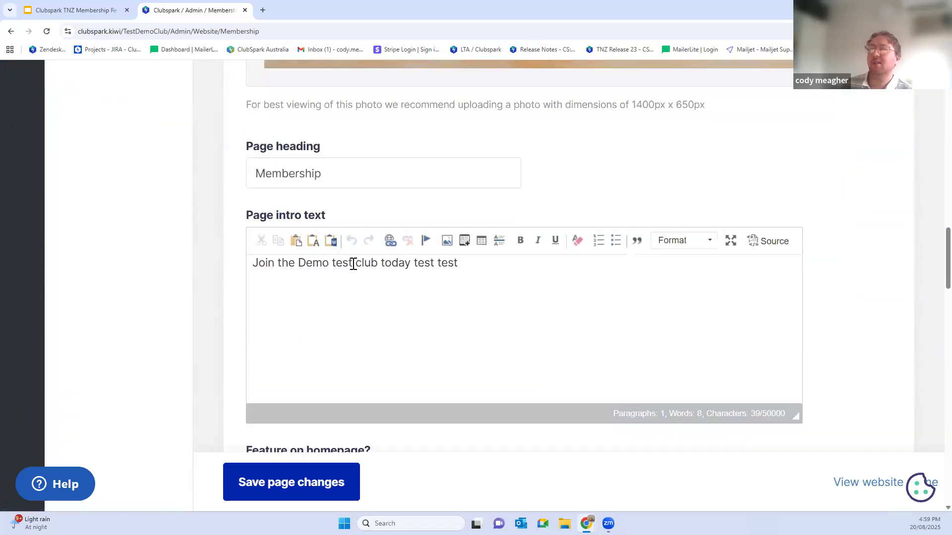
drag(288, 141, 452, 189)
Step: Select the whole homepage feature text of the Membership page, announcing the 2024/25 Club membership packages
scroll(456, 186, down, 5)
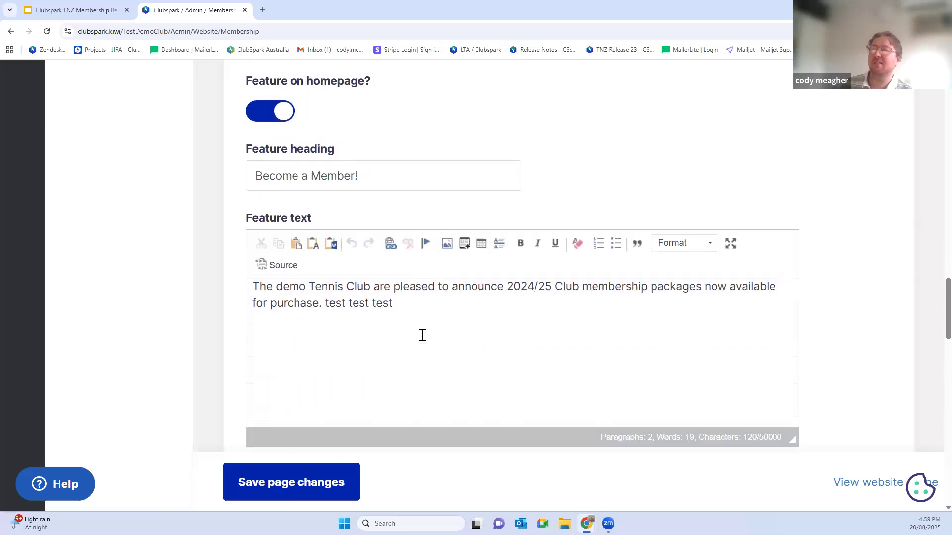
drag(394, 301, 227, 283)
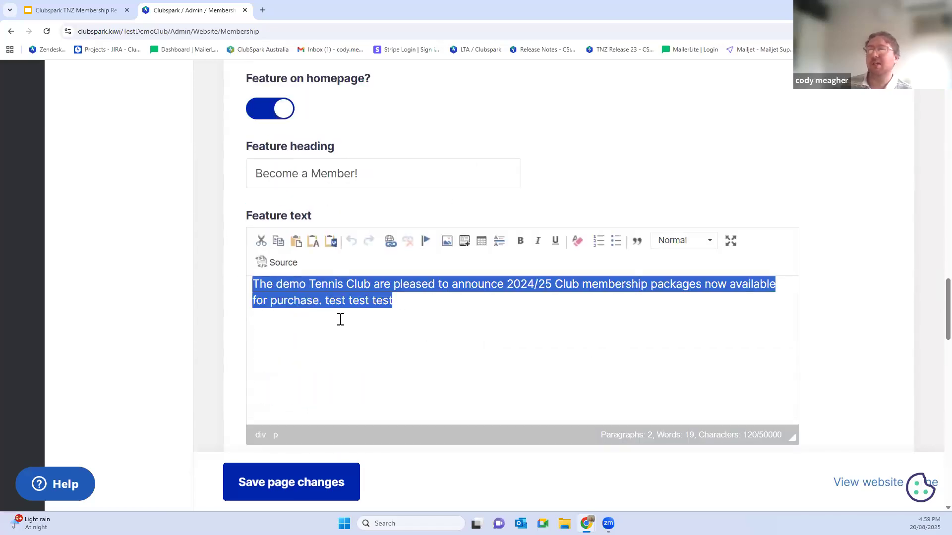
scroll(332, 314, down, 1)
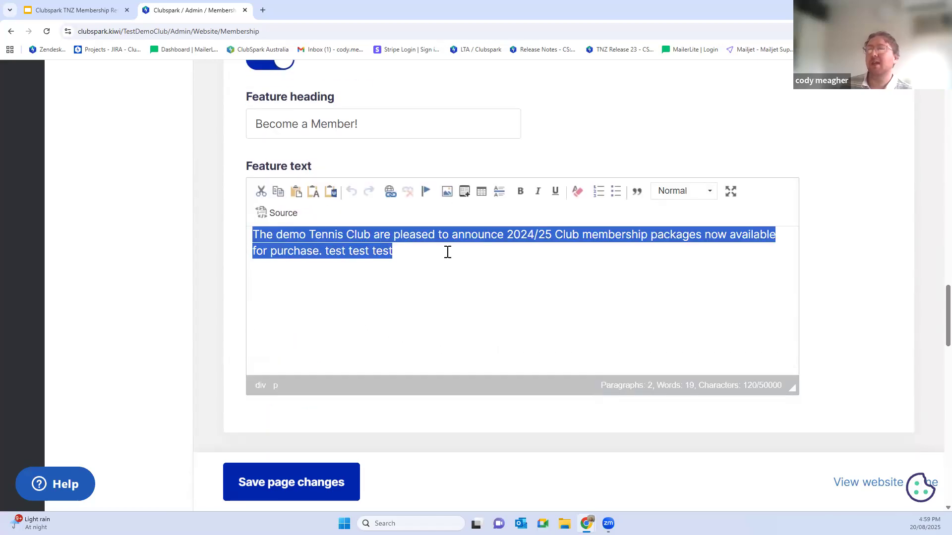
Step: Open the public website's membership page and examine the membership packages offered for joining
click(847, 491)
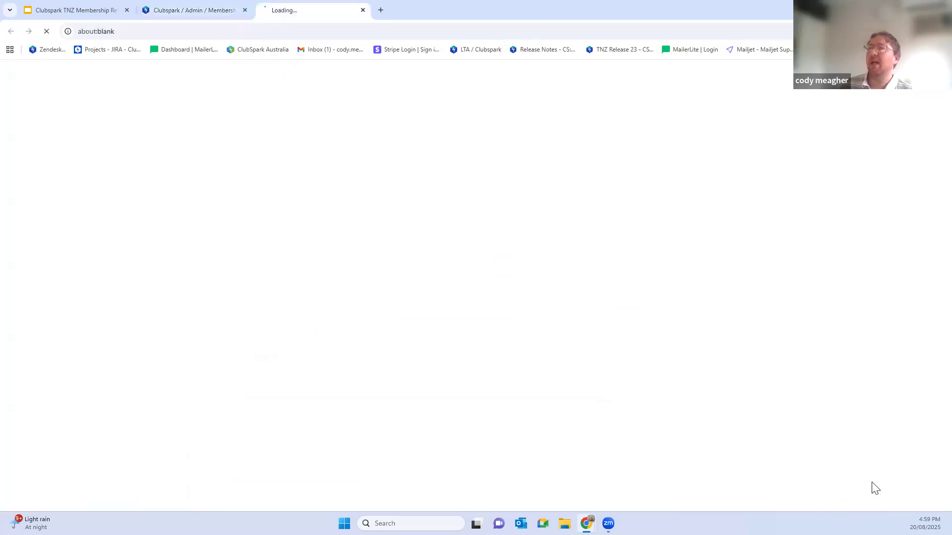
scroll(258, 286, down, 5)
scroll(246, 298, down, 8)
scroll(550, 305, down, 8)
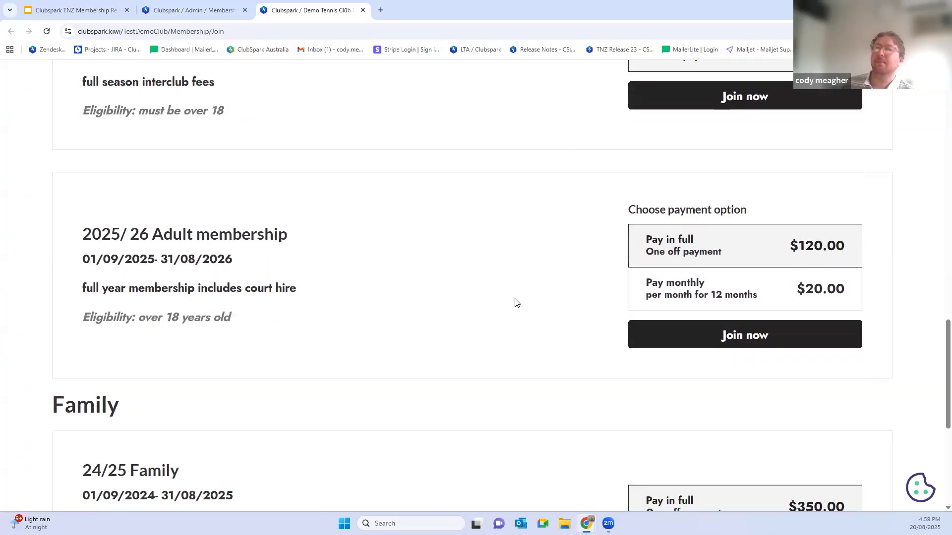
scroll(431, 302, up, 6)
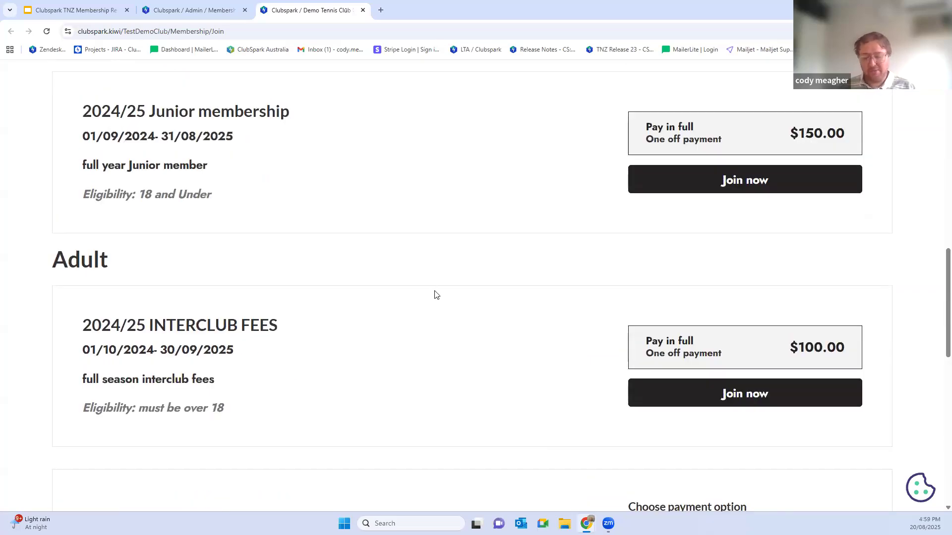
scroll(382, 228, up, 15)
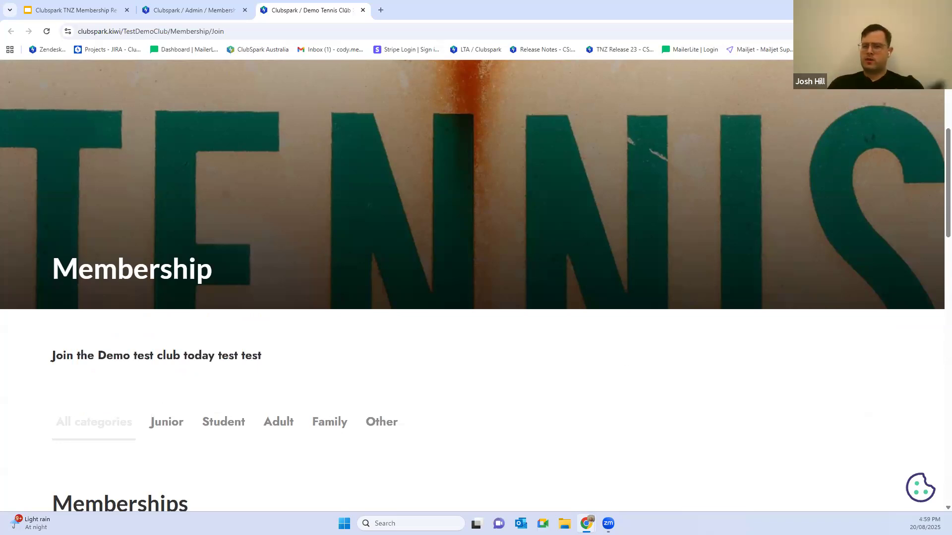
Step: Return to the admin area and open the list of fixed date membership packages
click(194, 10)
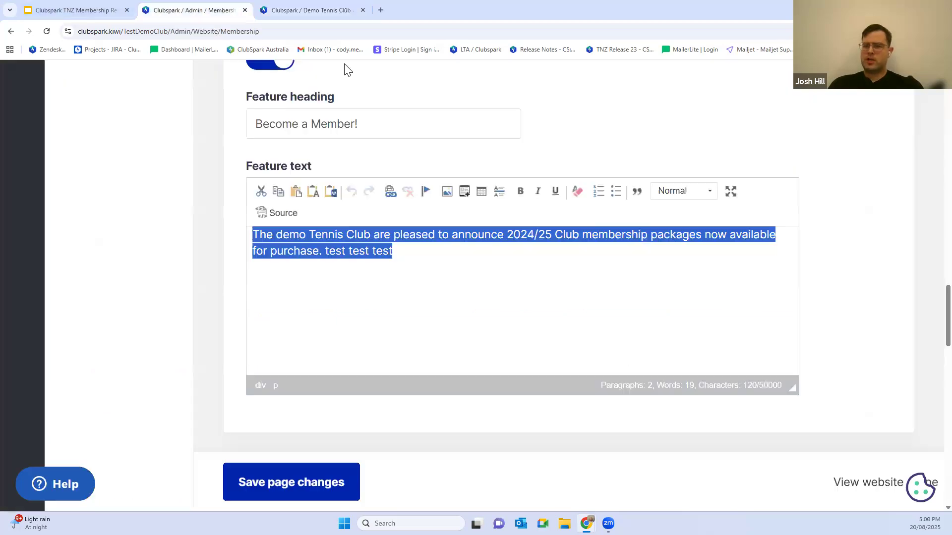
scroll(209, 210, up, 5)
scroll(176, 209, up, 10)
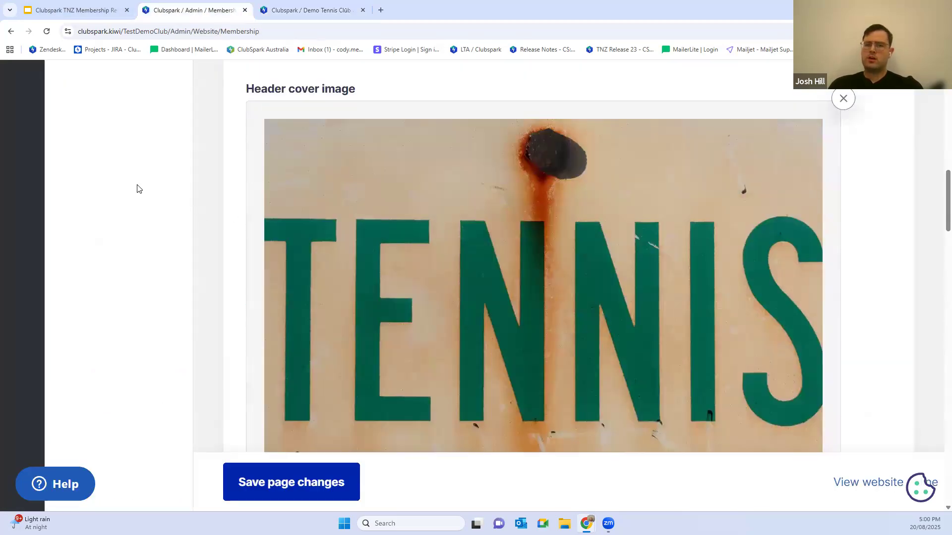
scroll(111, 178, up, 6)
scroll(54, 164, up, 3)
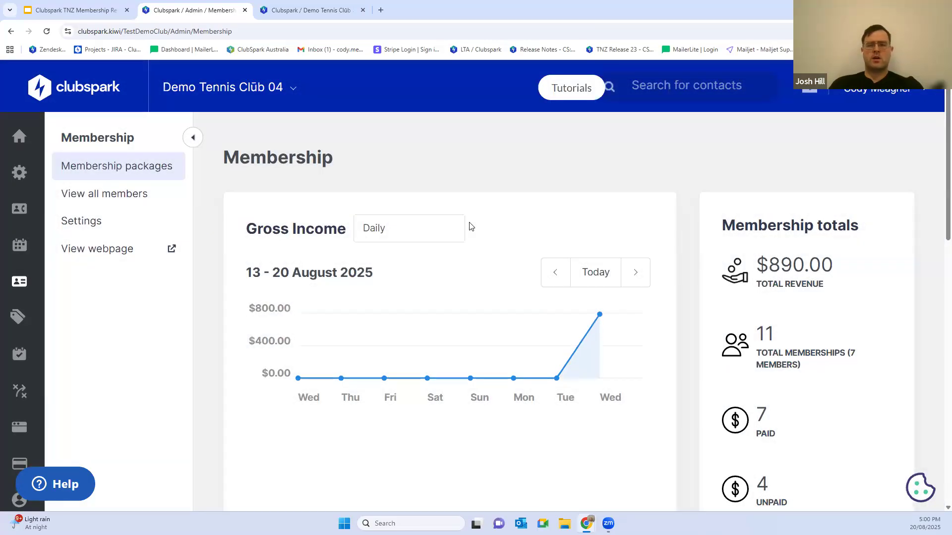
scroll(456, 240, down, 1)
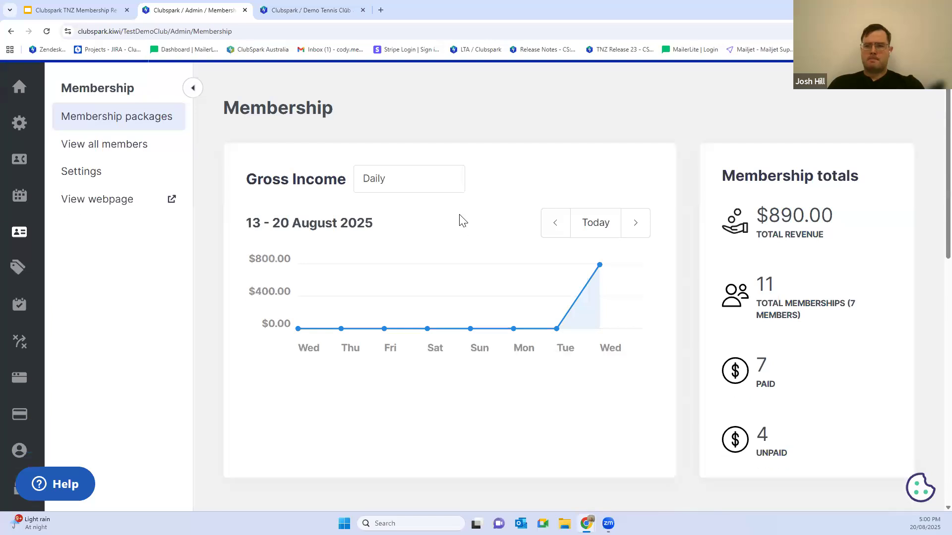
scroll(486, 229, down, 13)
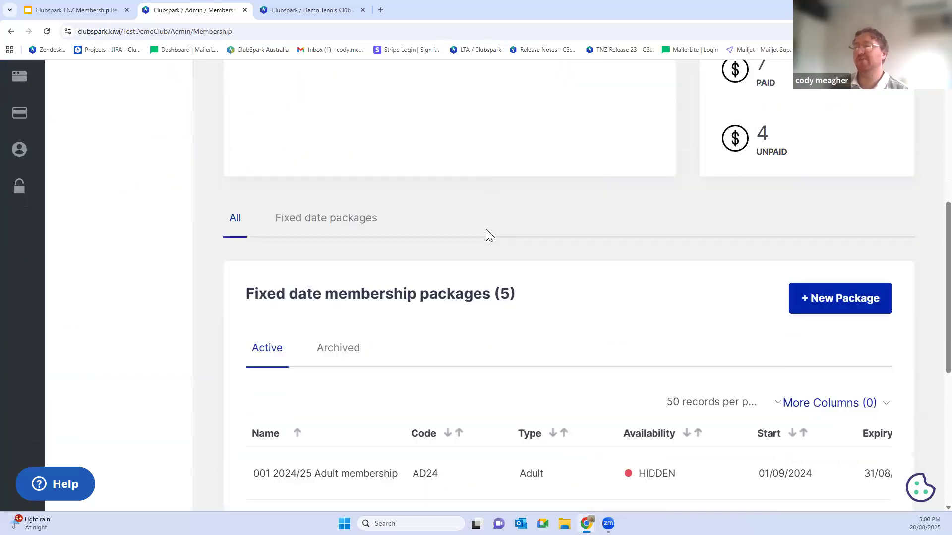
Step: Duplicate the 2024/25 Junior membership package with the import of active members enabled
drag(385, 381, 757, 368)
drag(444, 380, 803, 374)
click(852, 240)
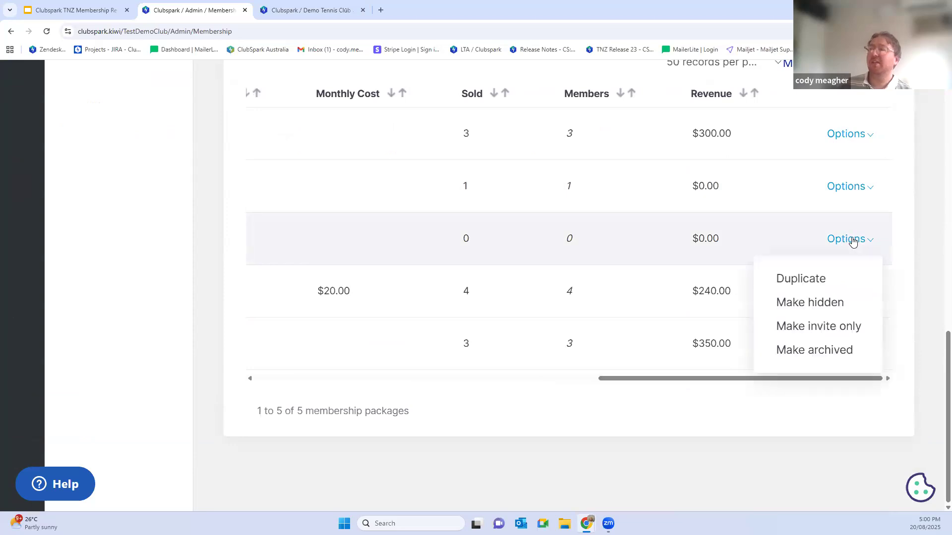
click(793, 281)
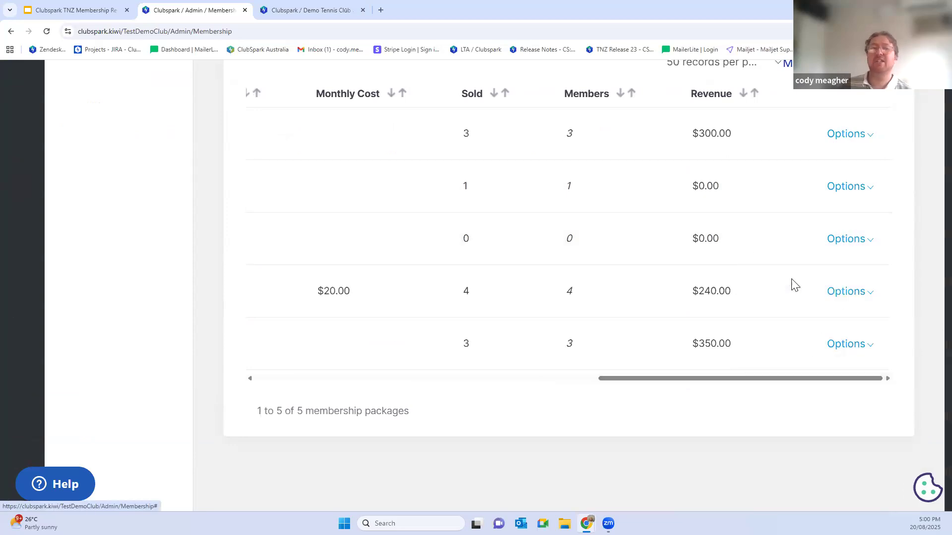
click(268, 242)
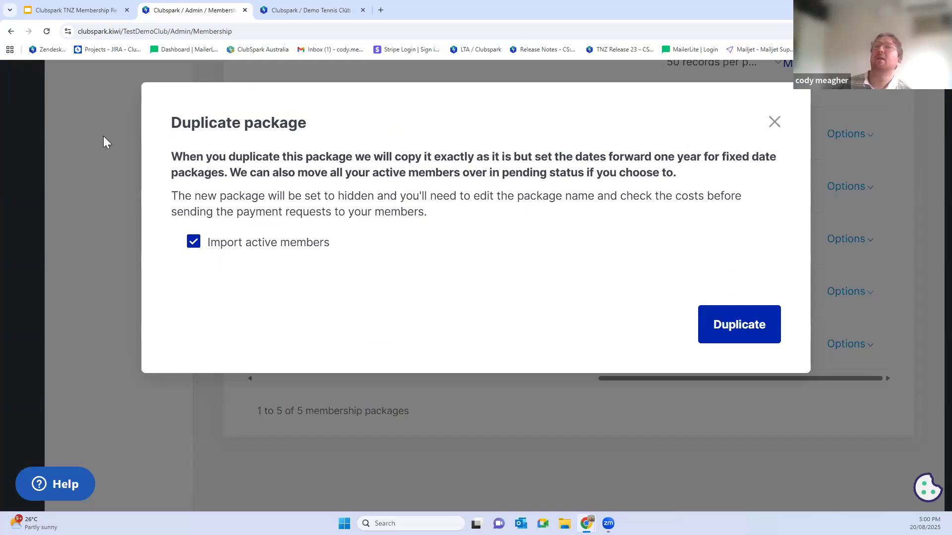
click(751, 339)
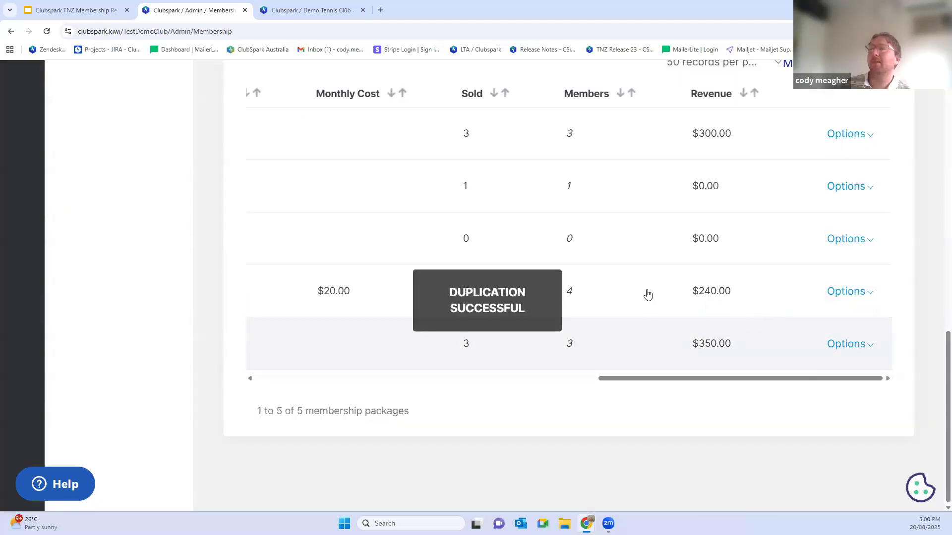
Step: Start adding a member to the duplicated junior package, with an existing contact as the parent/guardian
drag(691, 380, 291, 380)
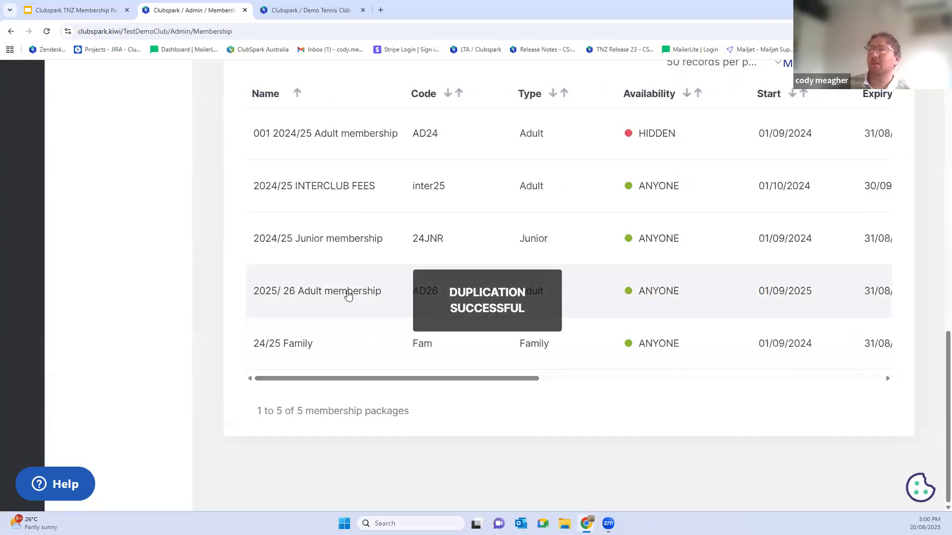
scroll(348, 293, up, 2)
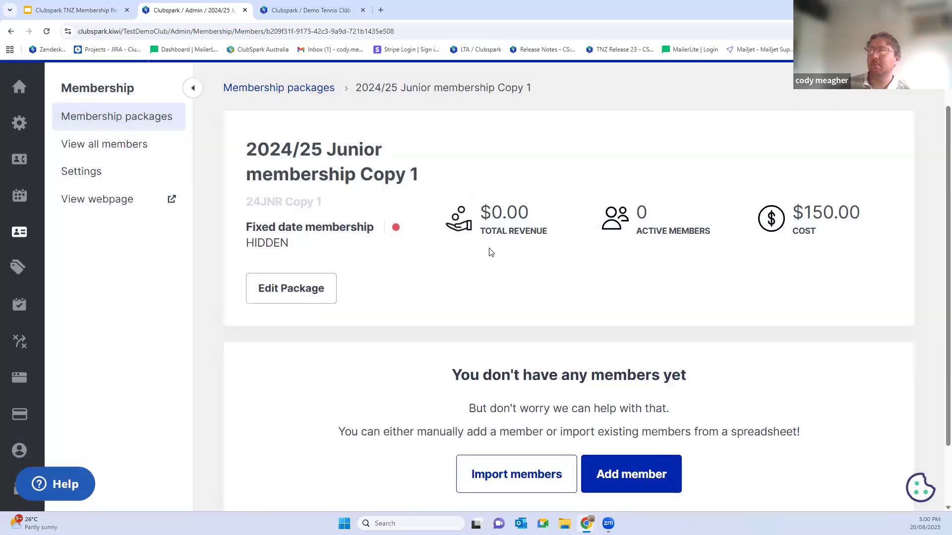
scroll(489, 252, down, 1)
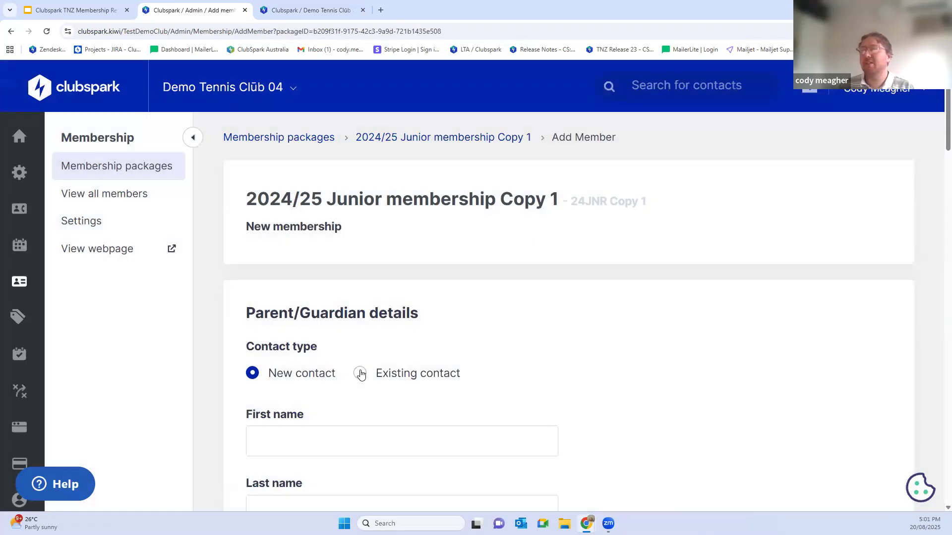
click(361, 375)
click(348, 434)
text(cody)
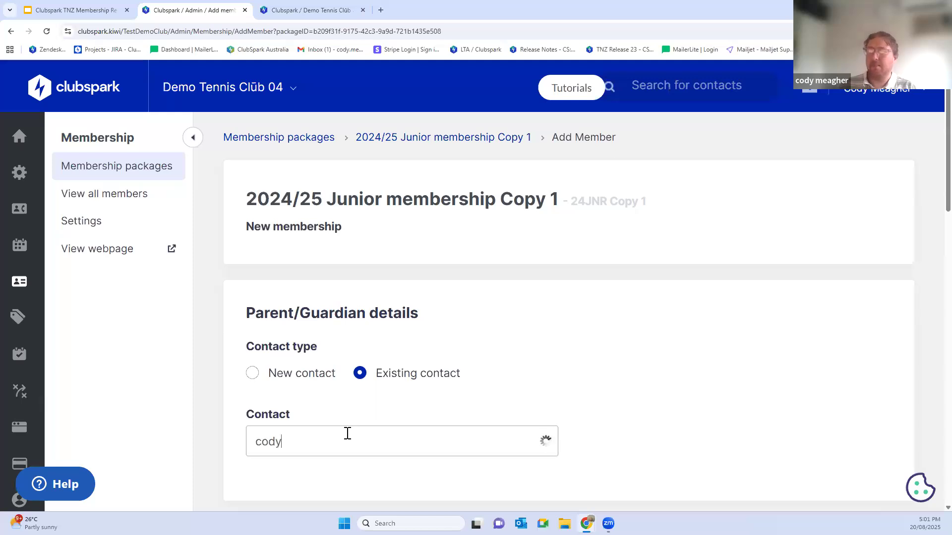
scroll(361, 410, down, 3)
click(334, 331)
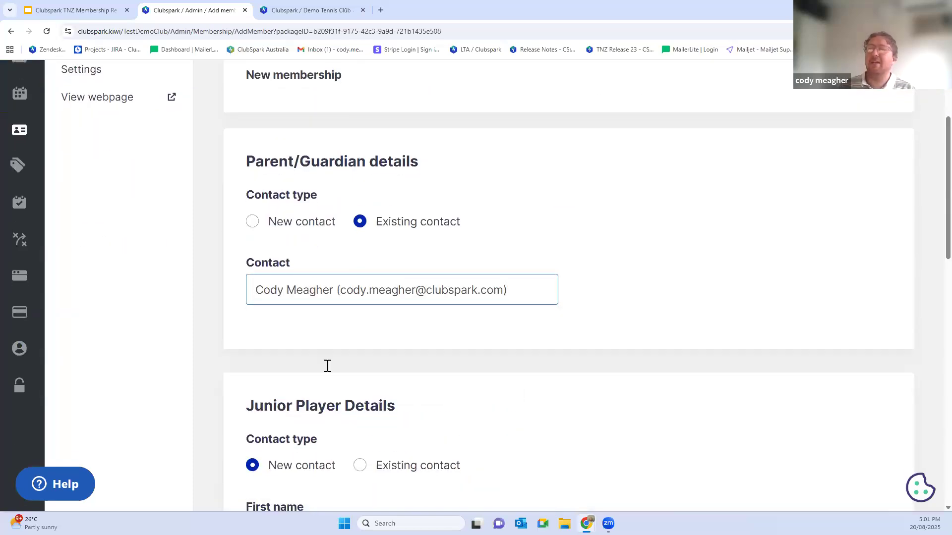
Step: Choose an existing contact as the junior player and save the new membership
scroll(325, 365, down, 10)
scroll(296, 374, up, 8)
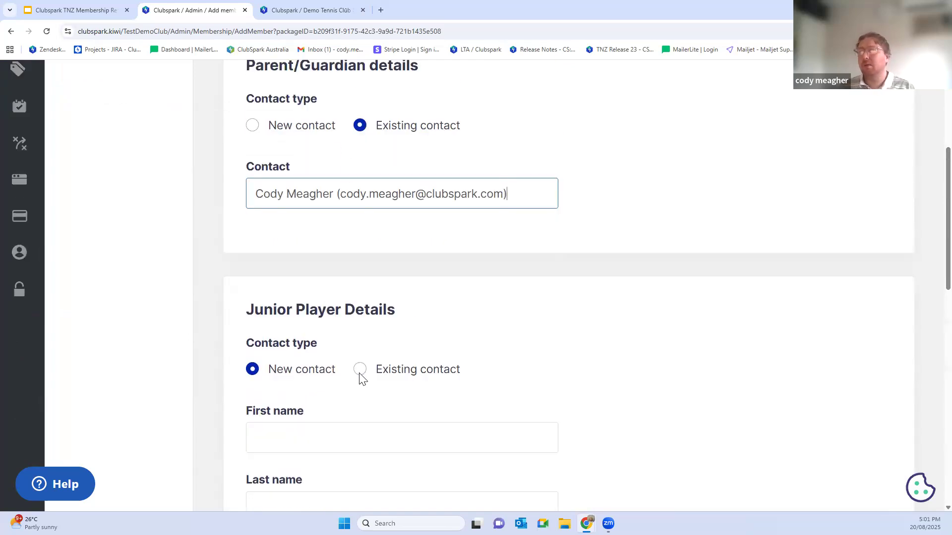
click(360, 370)
text(cody)
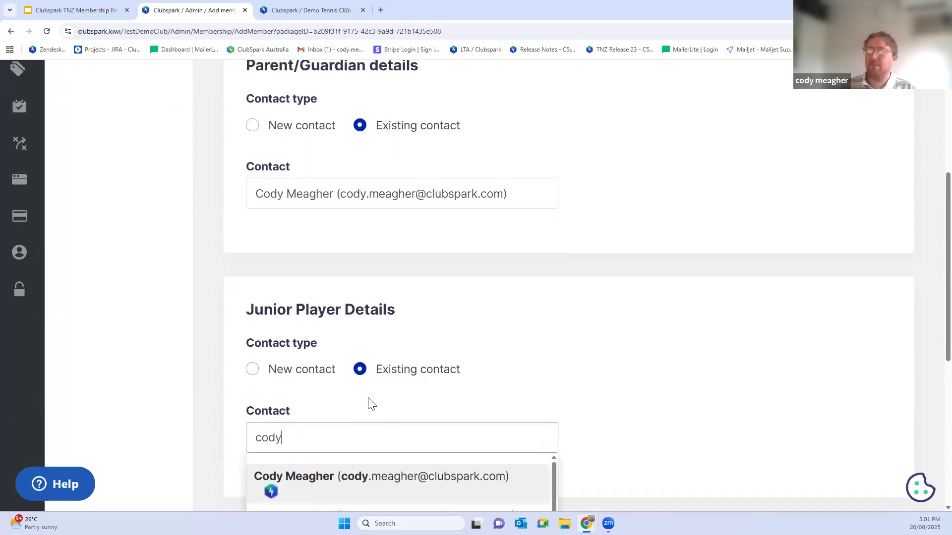
scroll(370, 401, down, 3)
click(333, 422)
scroll(297, 425, down, 3)
click(263, 435)
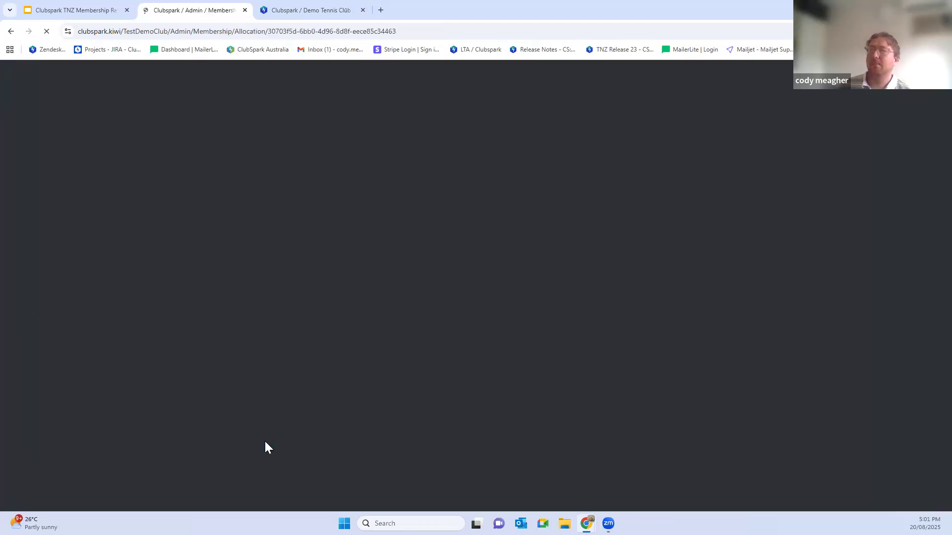
Step: Review the new junior membership's status, dates and costs, and return to its package
scroll(287, 393, down, 3)
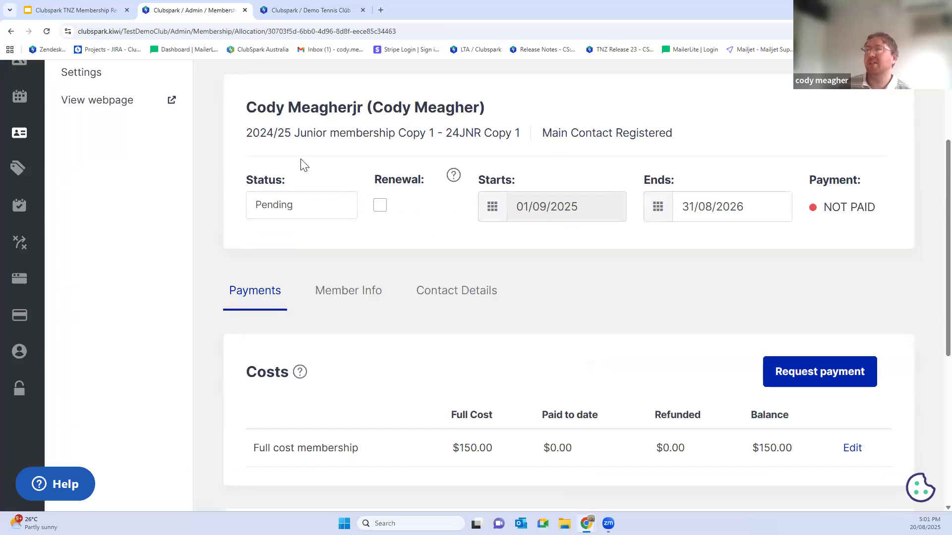
scroll(304, 163, up, 3)
click(466, 137)
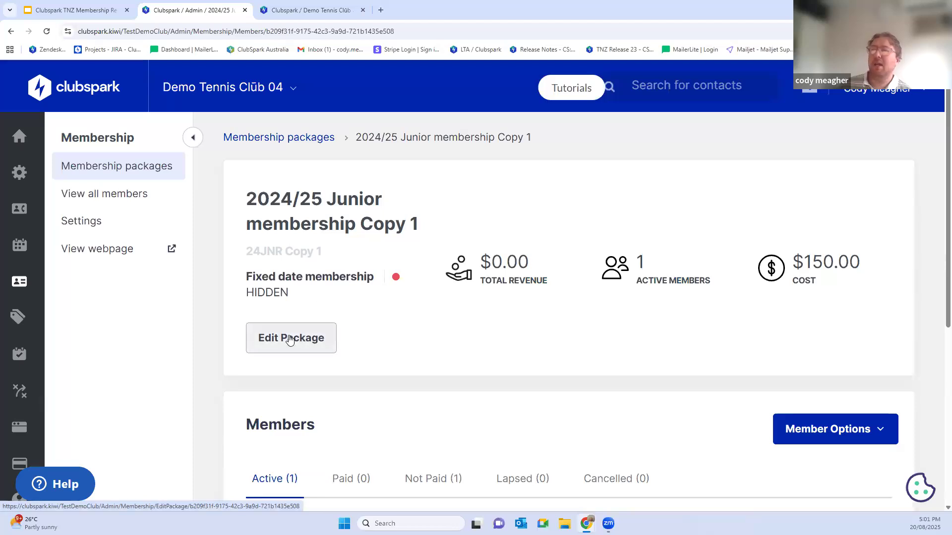
Step: Open the duplicated junior package for editing and examine its details, age limits, eligibility and dates
click(289, 338)
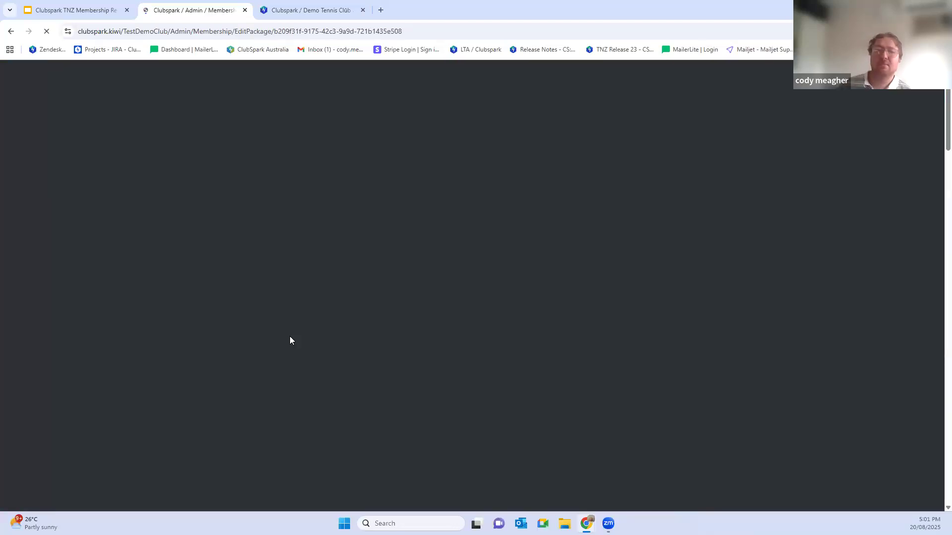
scroll(346, 317, down, 10)
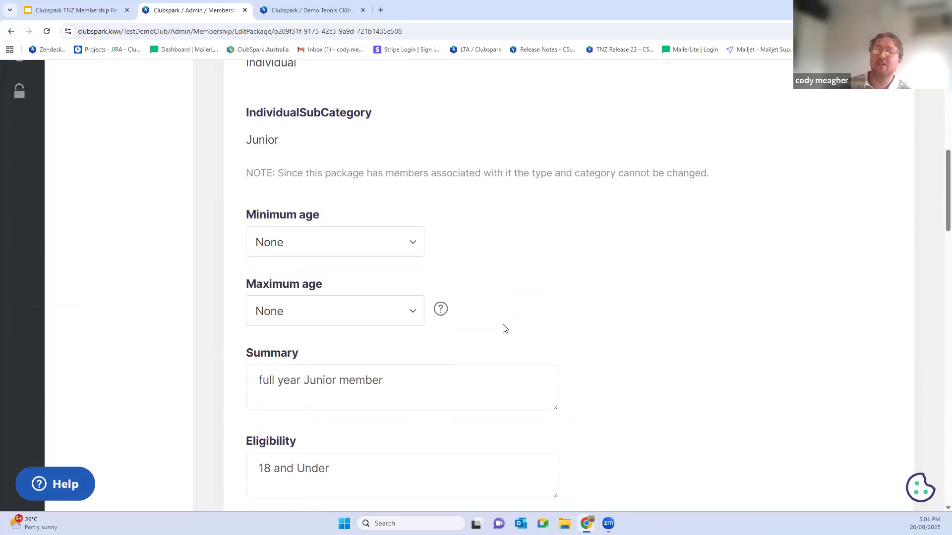
scroll(500, 329, down, 1)
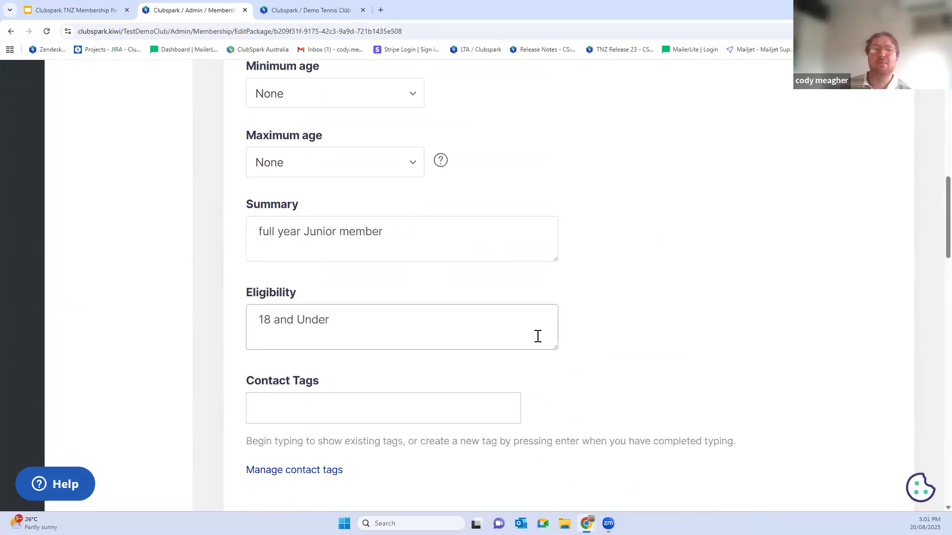
scroll(543, 339, down, 6)
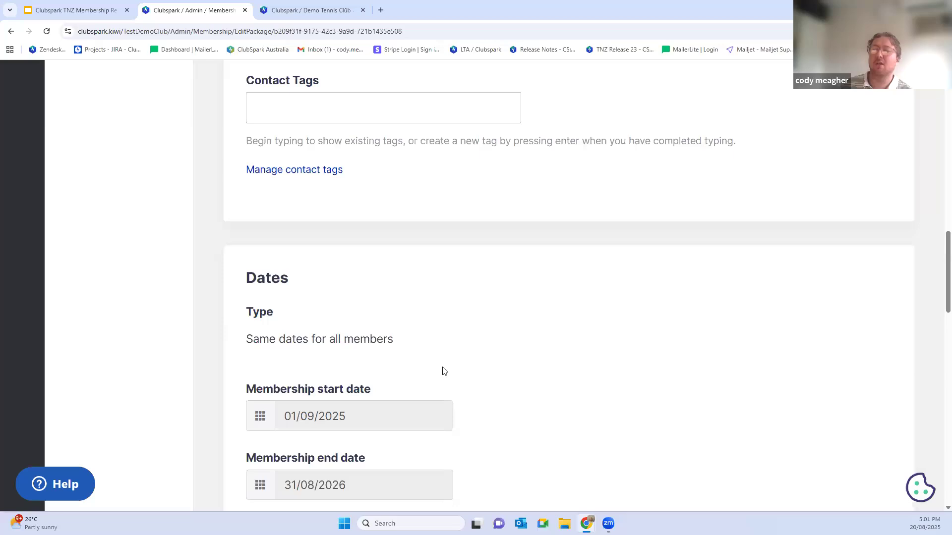
scroll(444, 371, down, 2)
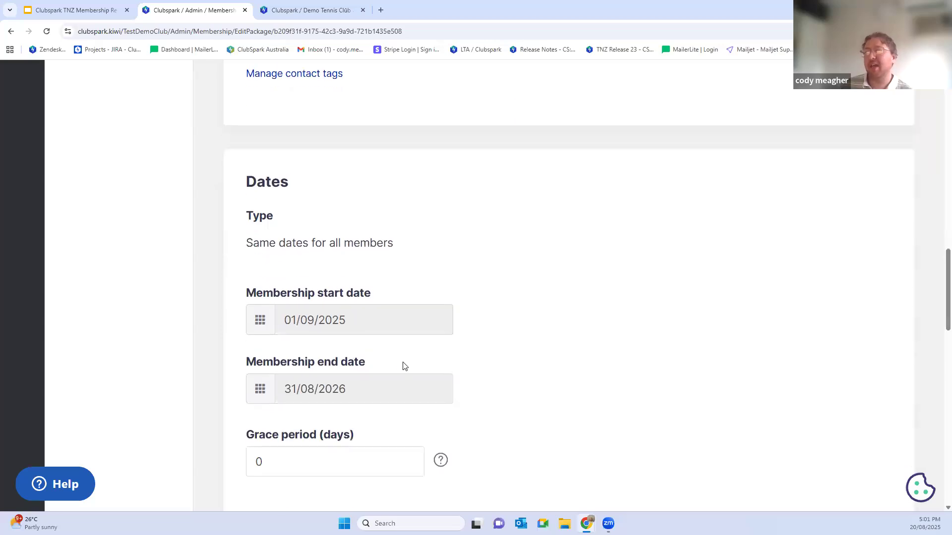
scroll(395, 359, up, 15)
scroll(39, 159, up, 2)
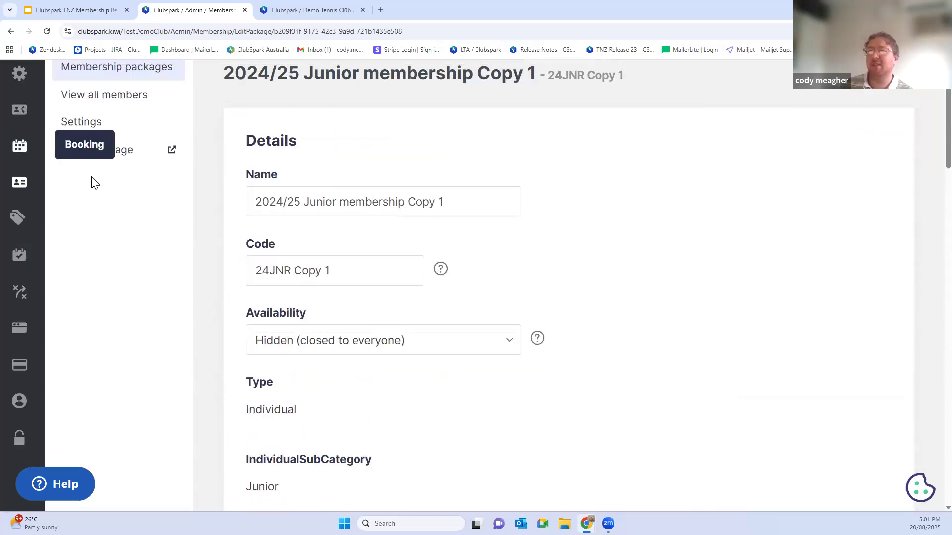
Step: Set the duplicated junior package's membership start date to 31/12/2025 and save the package
scroll(319, 307, down, 10)
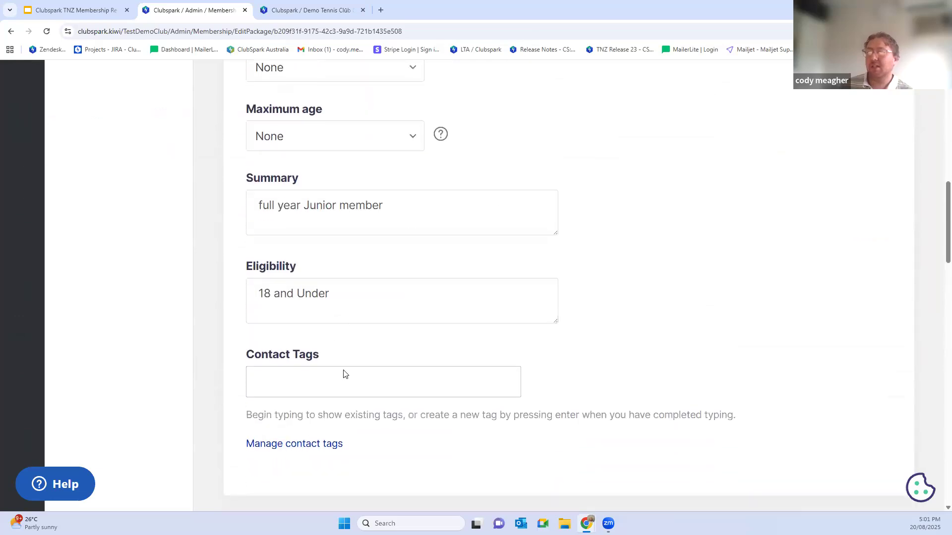
scroll(346, 374, down, 6)
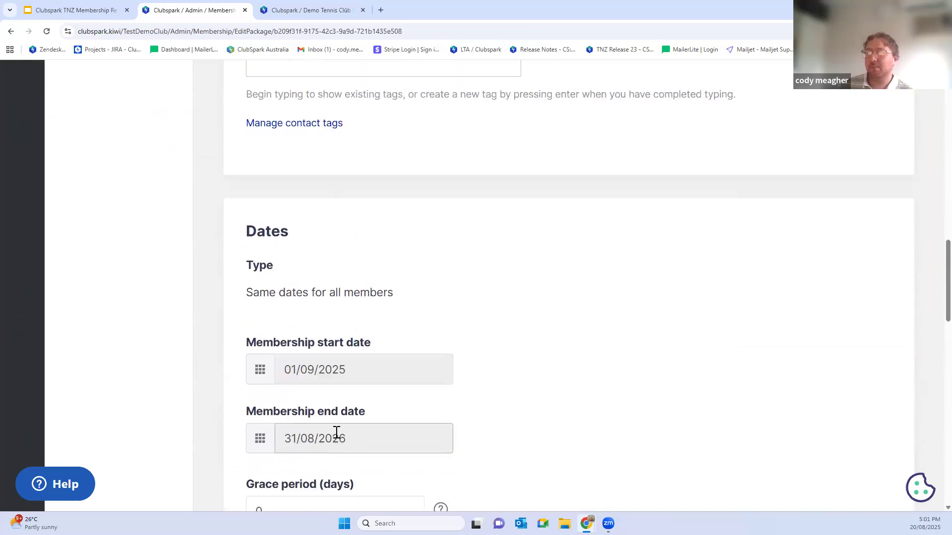
click(336, 433)
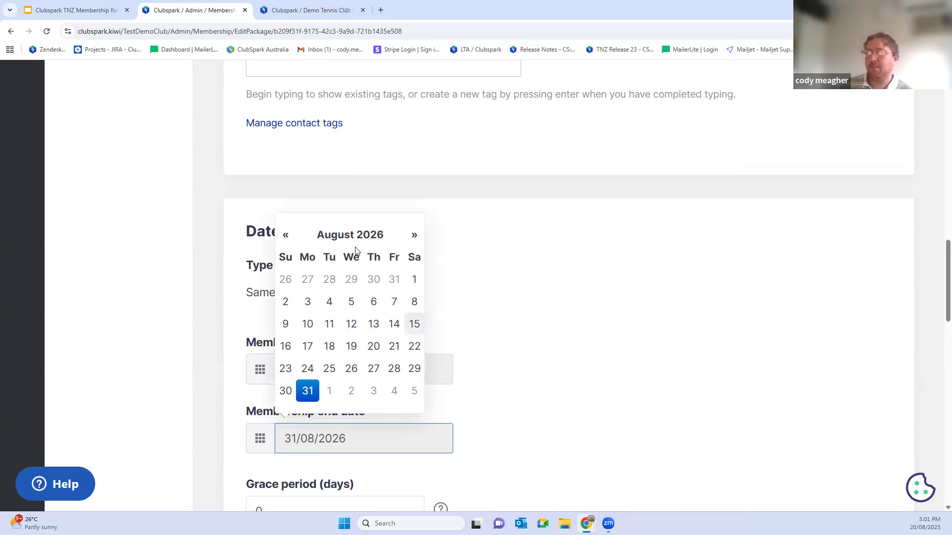
click(424, 377)
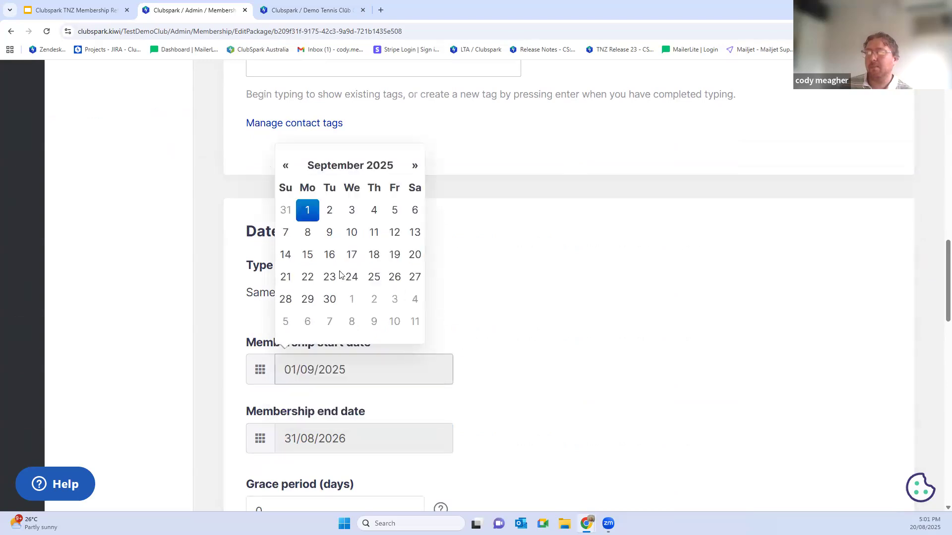
click(414, 166)
click(414, 167)
click(414, 166)
click(415, 166)
click(350, 212)
scroll(379, 308, down, 5)
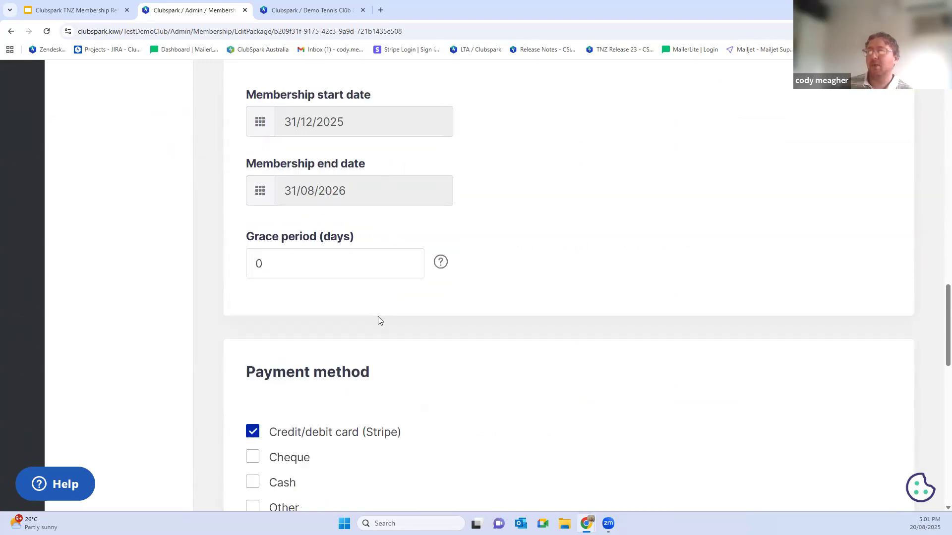
scroll(378, 317, down, 15)
click(288, 443)
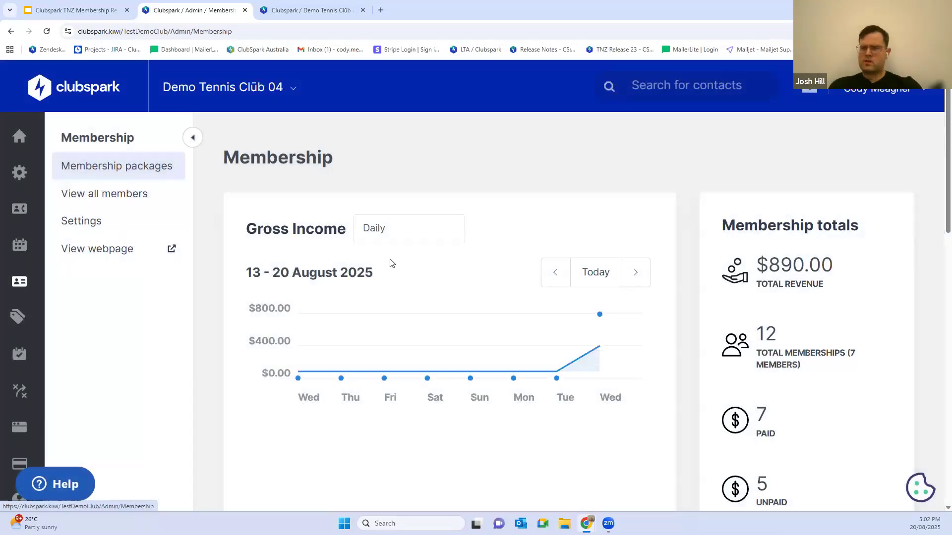
Step: Find the 2025/ 26 Adult membership in the fixed date package list and open it
scroll(392, 264, down, 2)
scroll(423, 264, down, 5)
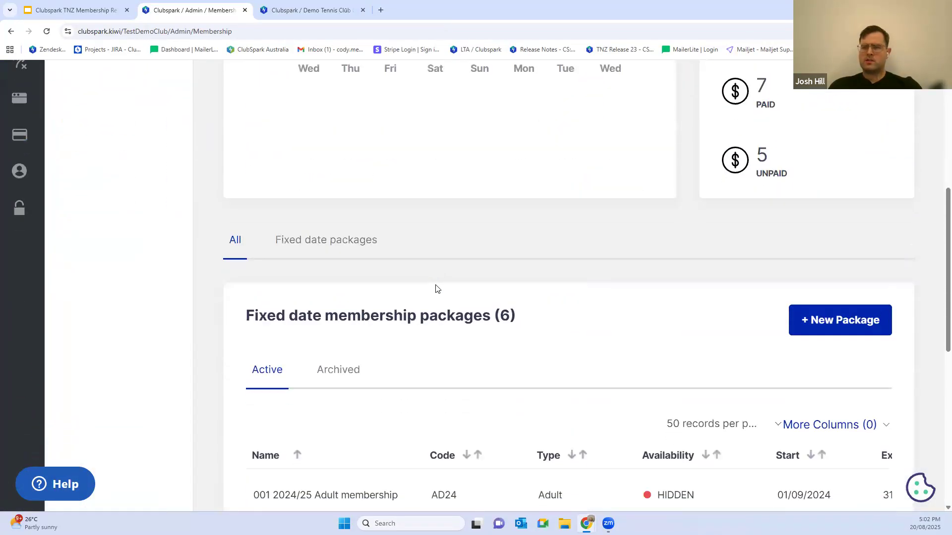
scroll(438, 292, down, 3)
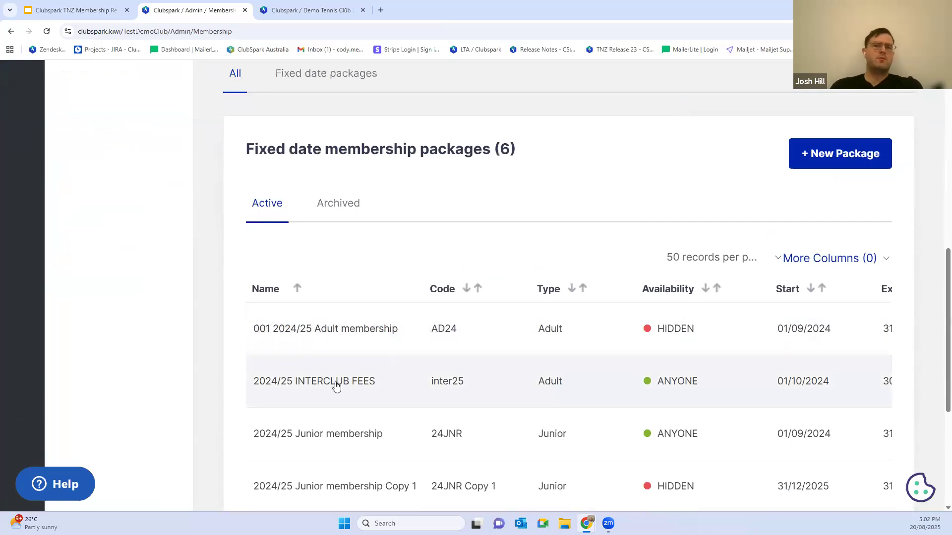
scroll(353, 378, down, 2)
scroll(342, 405, down, 1)
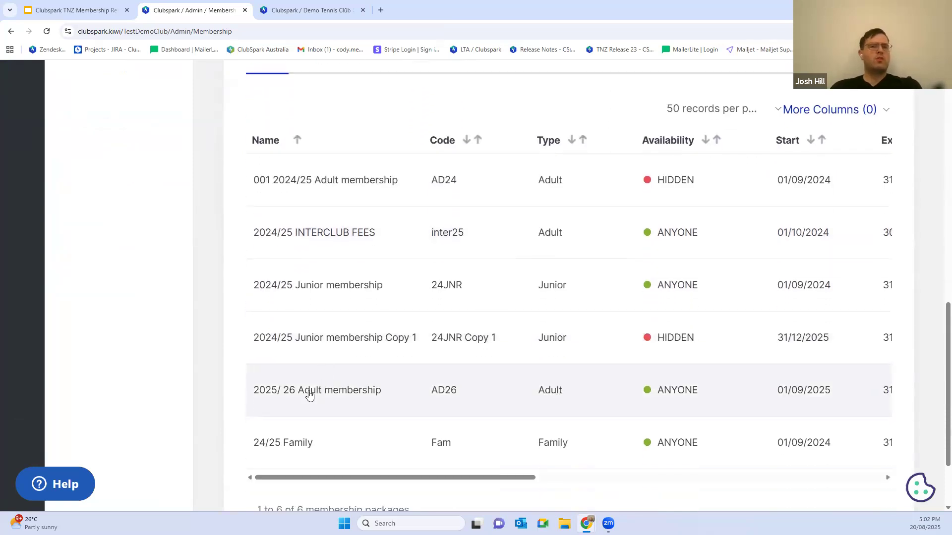
click(308, 394)
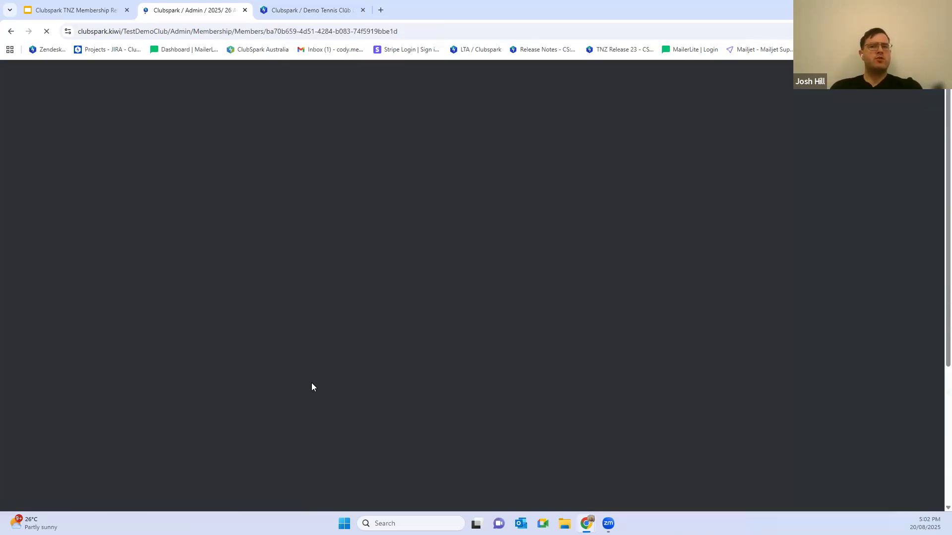
Step: Select all unpaid members of the adult package and examine the bulk actions offered for them
scroll(298, 417, down, 5)
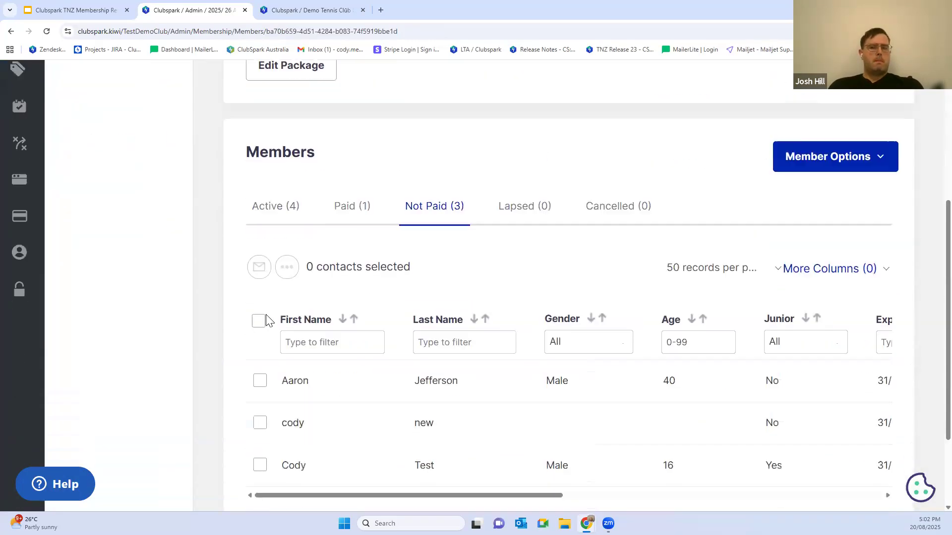
click(258, 322)
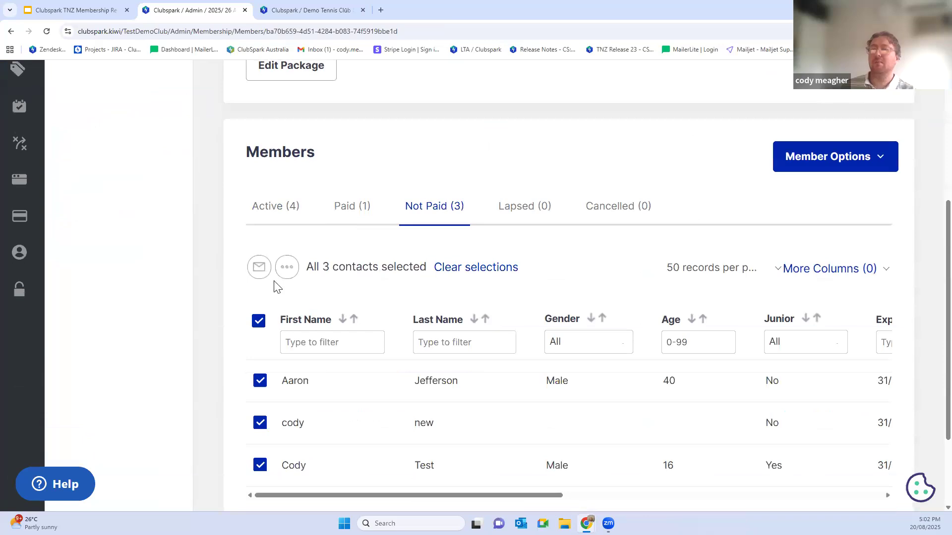
click(287, 267)
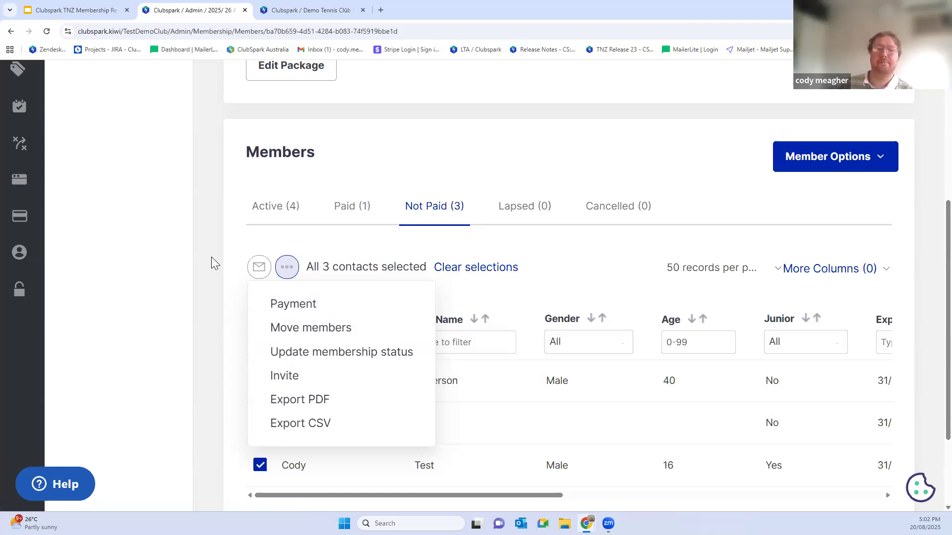
click(233, 212)
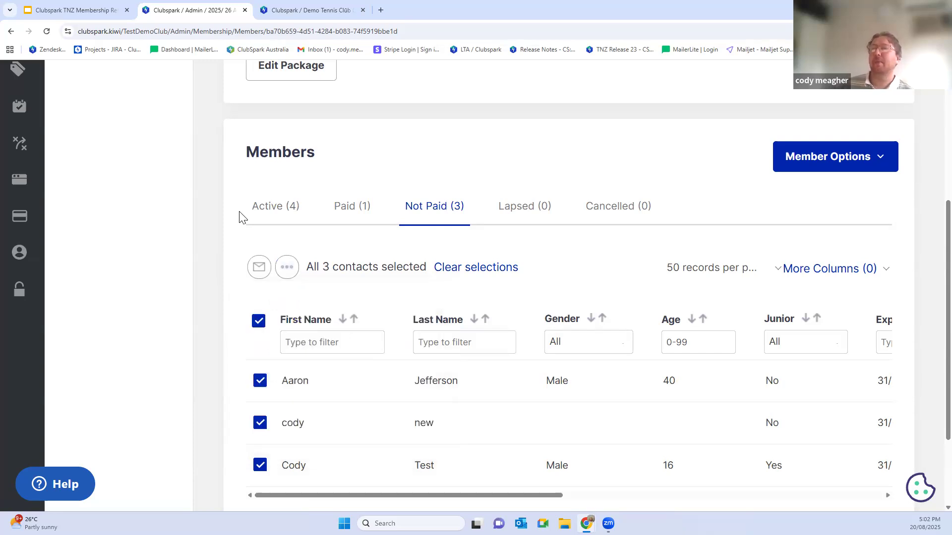
Step: Return to the membership packages and open the 24/25 Family package
scroll(412, 238, up, 5)
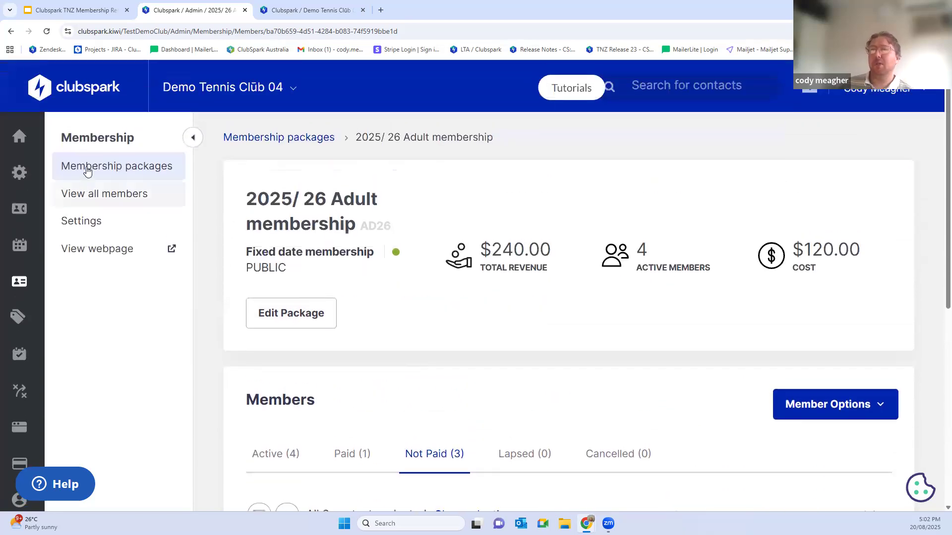
click(86, 166)
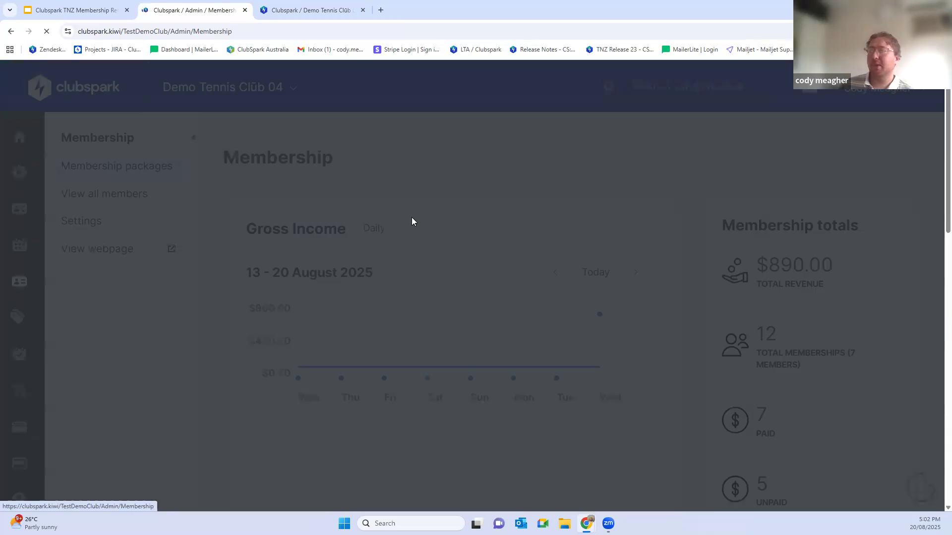
scroll(563, 213, down, 8)
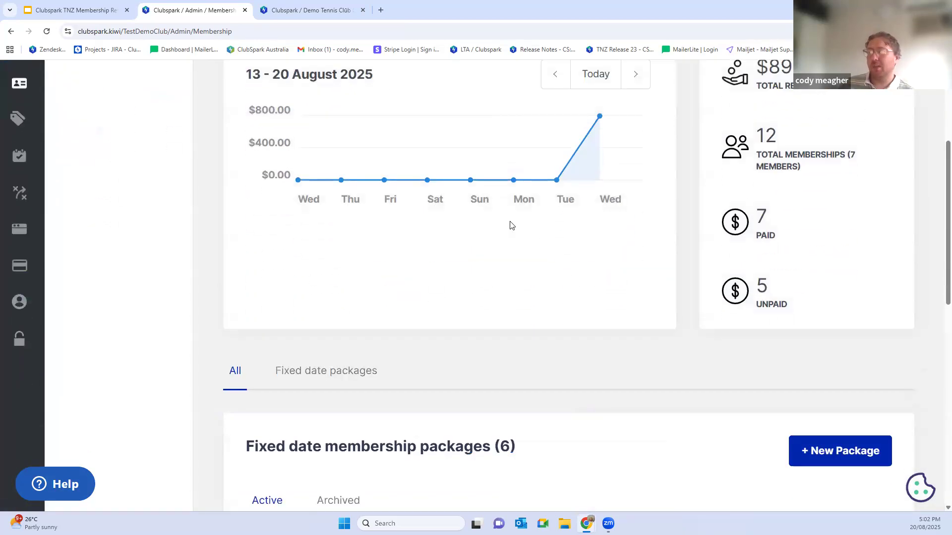
scroll(499, 233, down, 4)
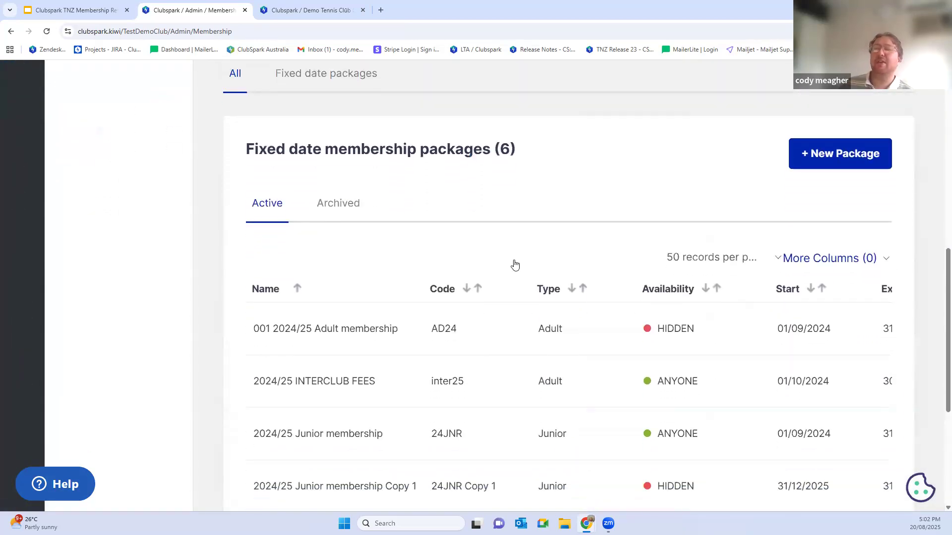
scroll(352, 394, down, 1)
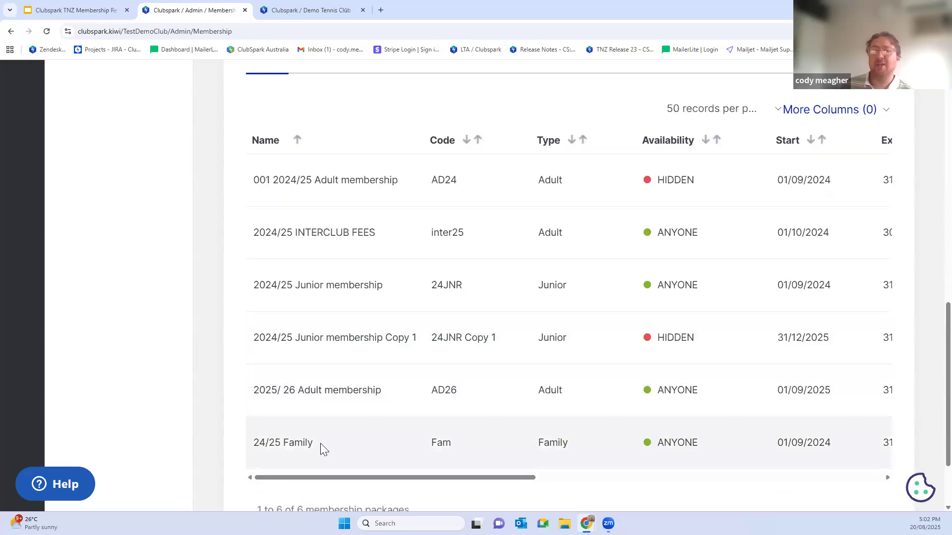
click(321, 443)
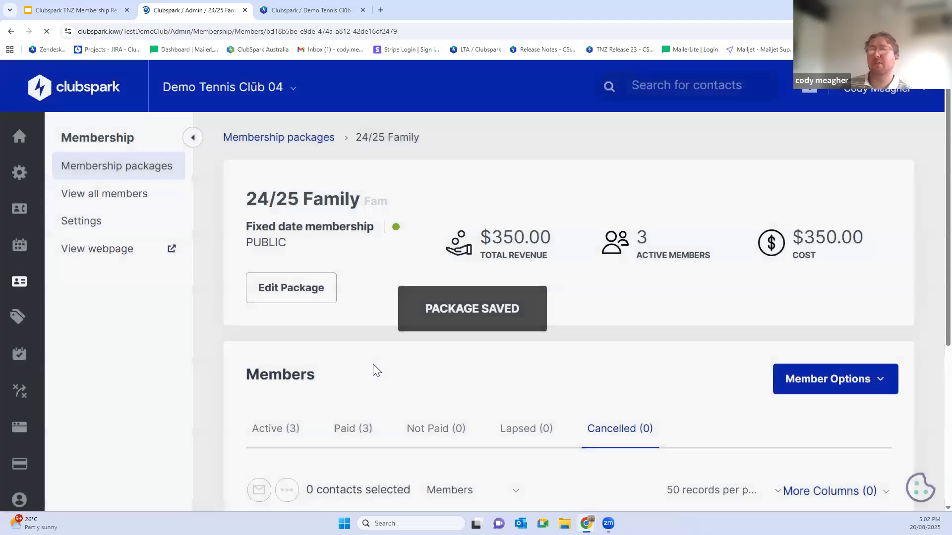
Step: Add a new membership to the family package with an existing contact as main contact and member, and save it
scroll(376, 367, down, 1)
click(833, 330)
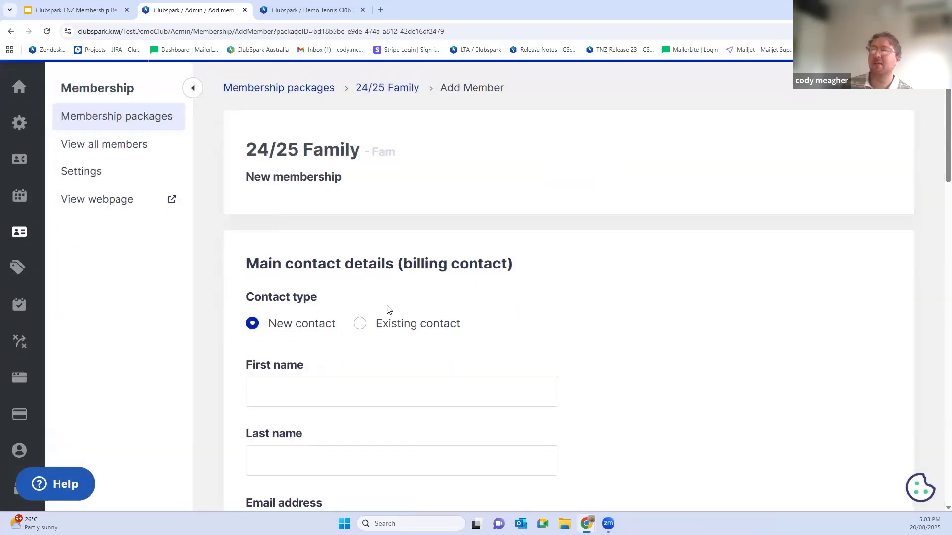
drag(261, 258, 404, 258)
click(362, 326)
click(307, 392)
text(cody)
click(327, 429)
scroll(374, 370, down, 1)
scroll(374, 370, down, 8)
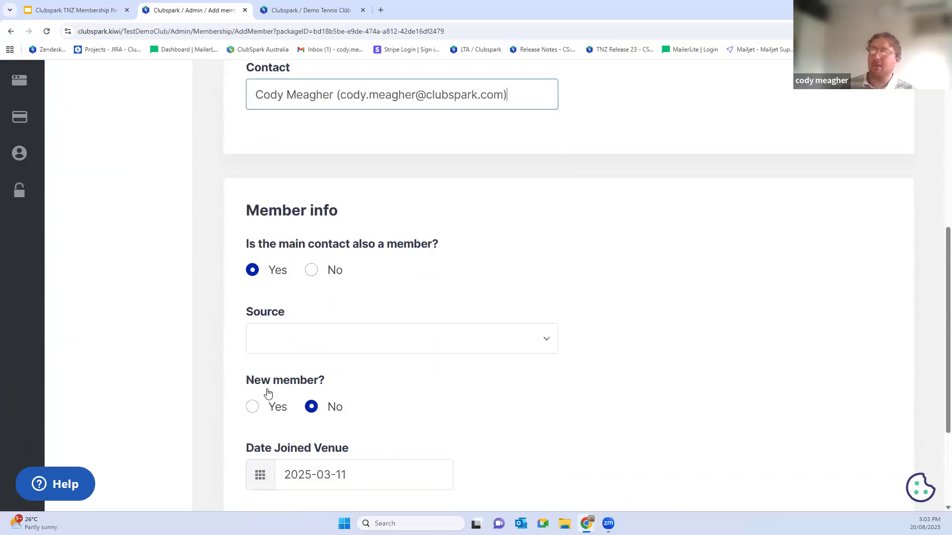
click(261, 440)
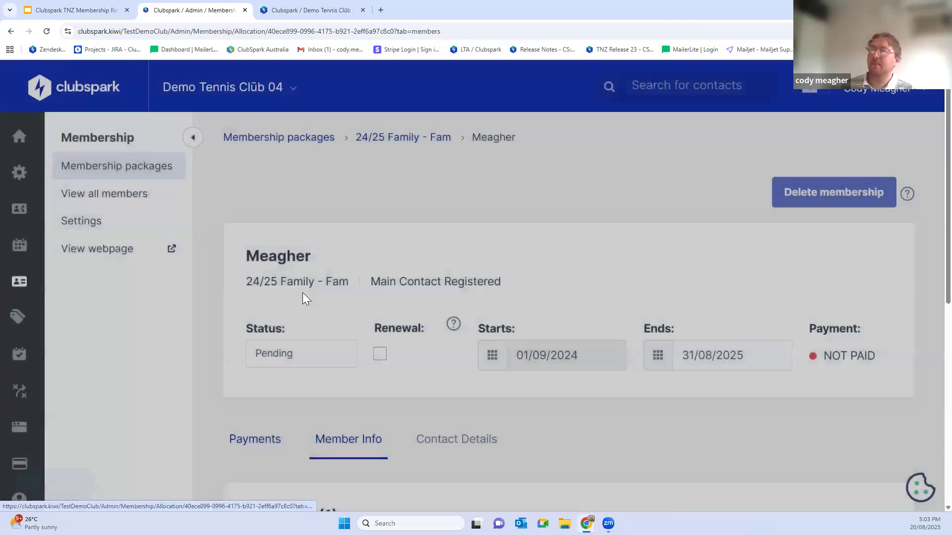
Step: Add an existing junior contact as a second member of the new family membership and save
scroll(432, 197, down, 3)
scroll(432, 196, down, 3)
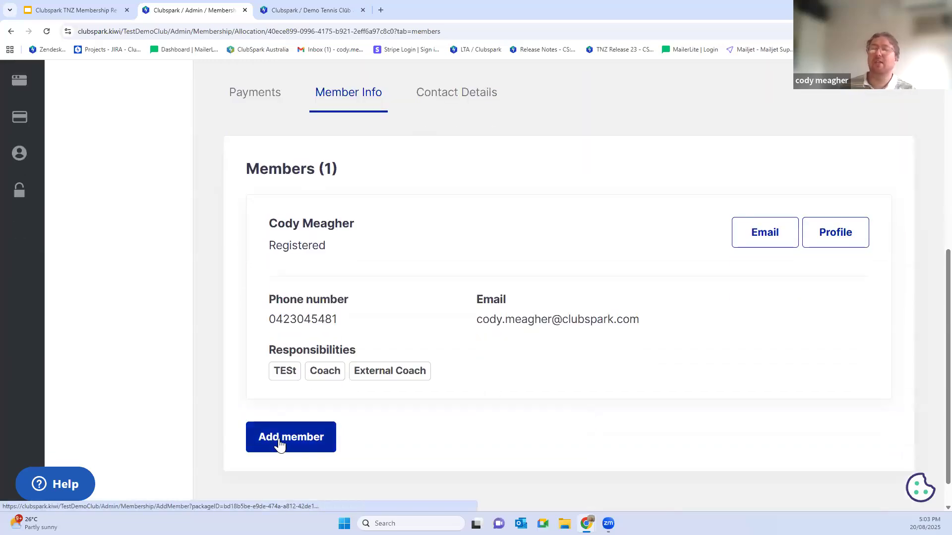
click(279, 438)
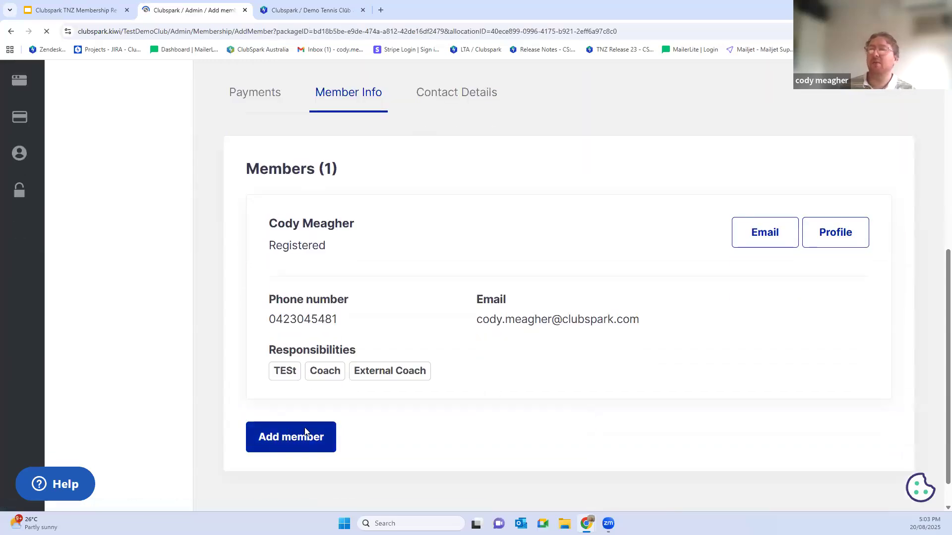
scroll(393, 306, down, 5)
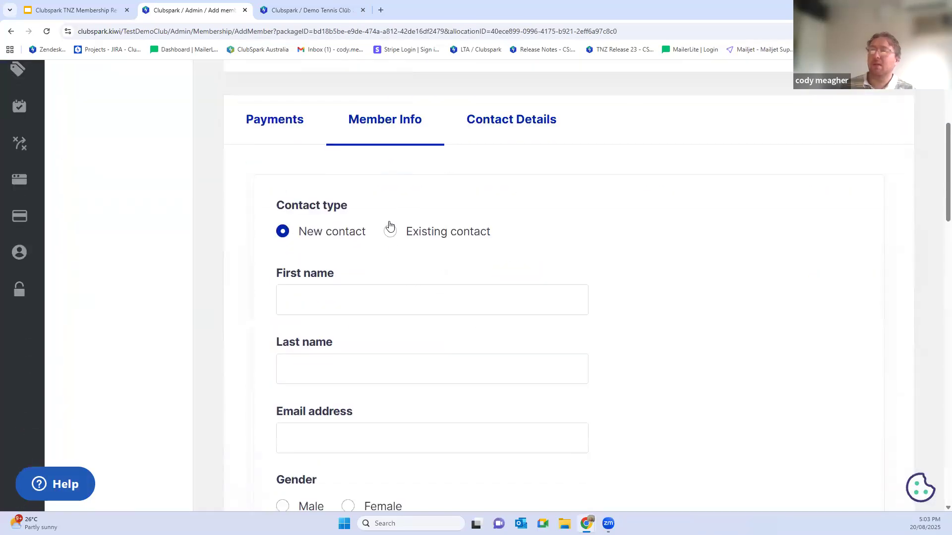
click(389, 231)
text(cody)
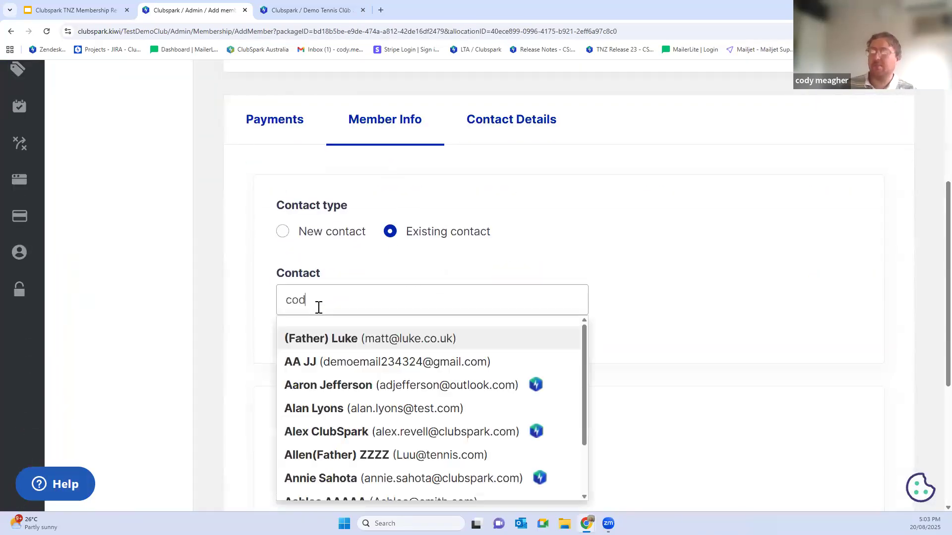
scroll(339, 435, down, 1)
click(339, 436)
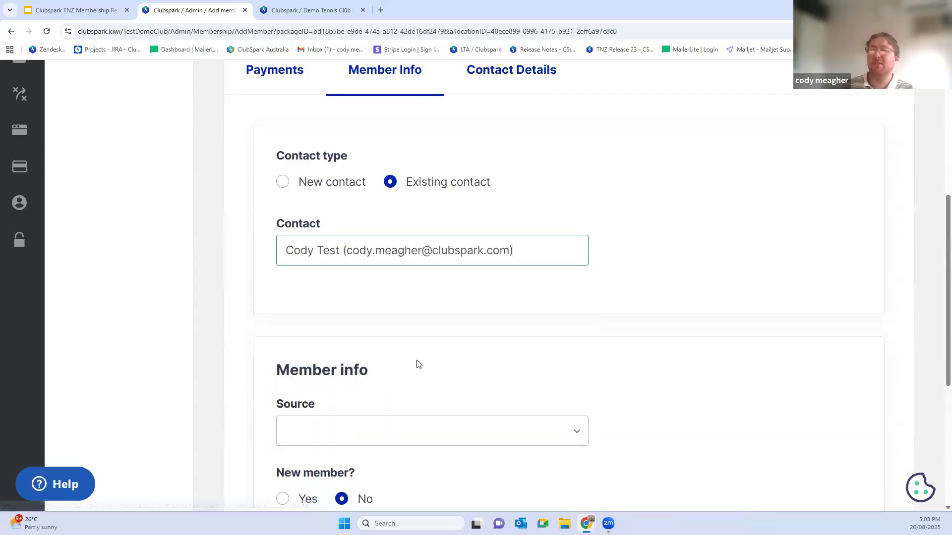
scroll(392, 387, down, 4)
click(233, 510)
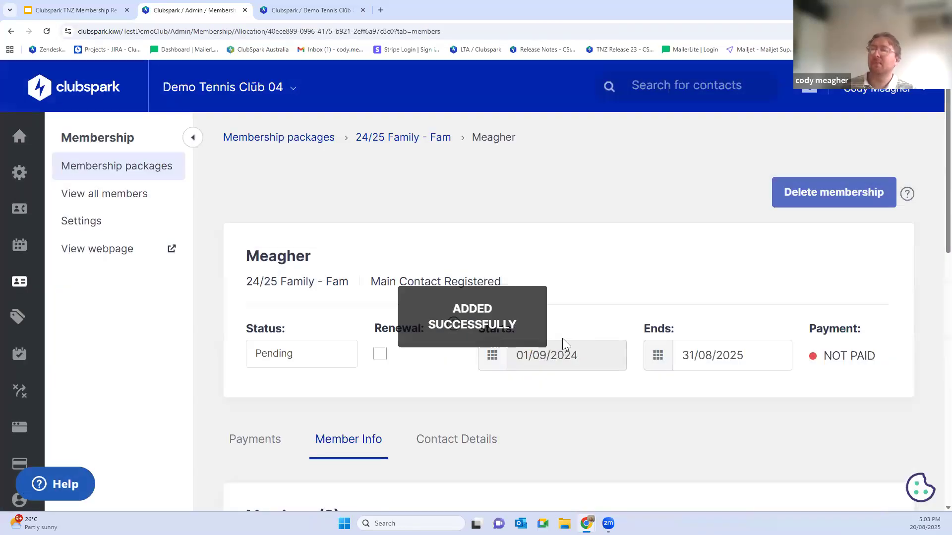
Step: Return to the 24/25 Family package and list its unpaid members
scroll(319, 289, down, 3)
scroll(118, 108, up, 3)
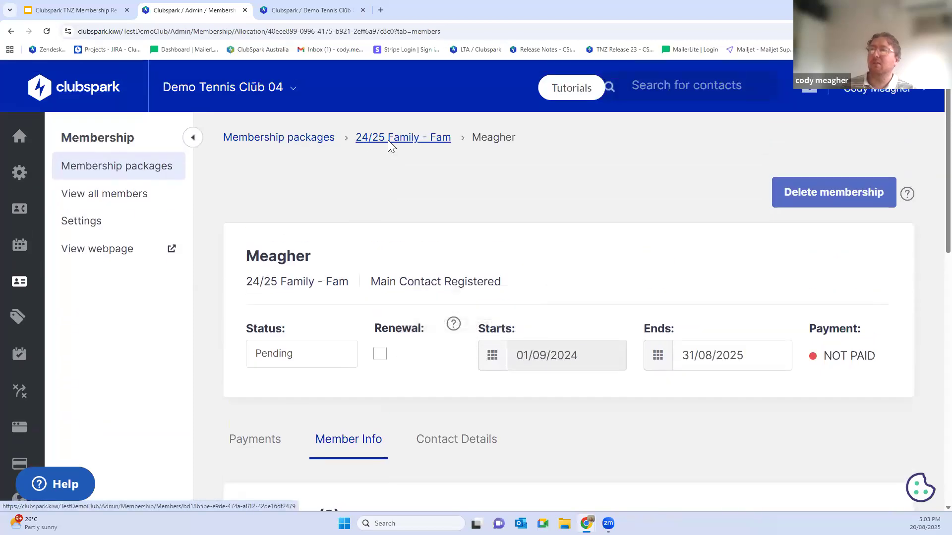
click(383, 140)
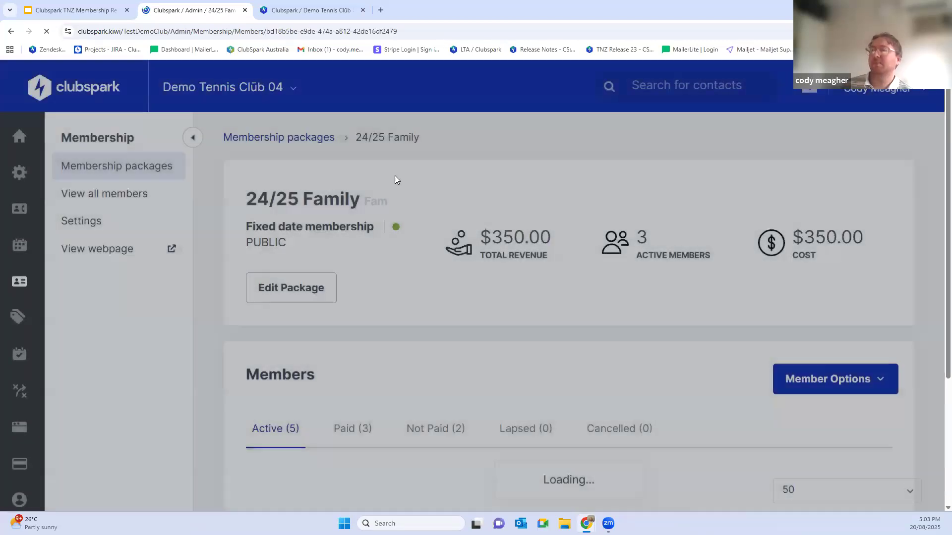
scroll(382, 246, down, 4)
click(425, 233)
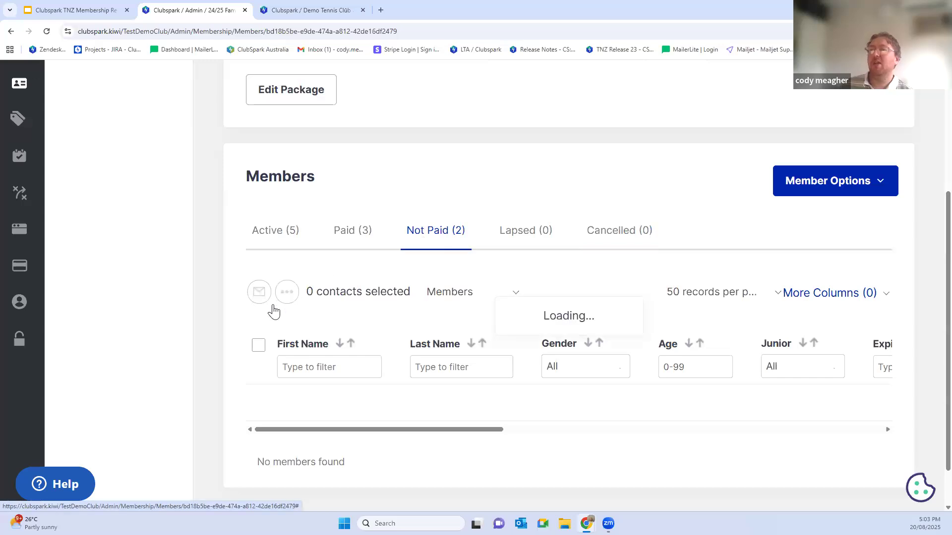
Step: Select all unpaid members of the family package and examine the bulk actions available for individual members
click(258, 345)
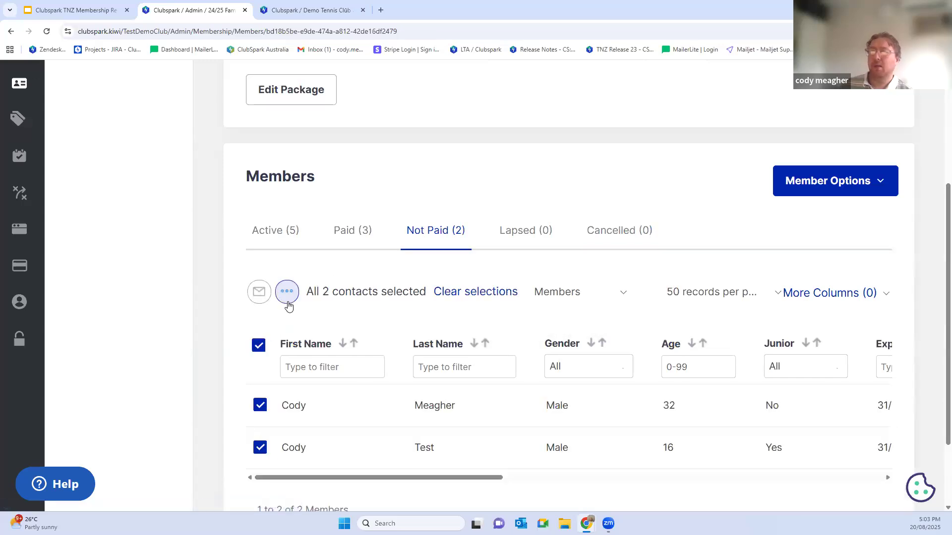
click(287, 299)
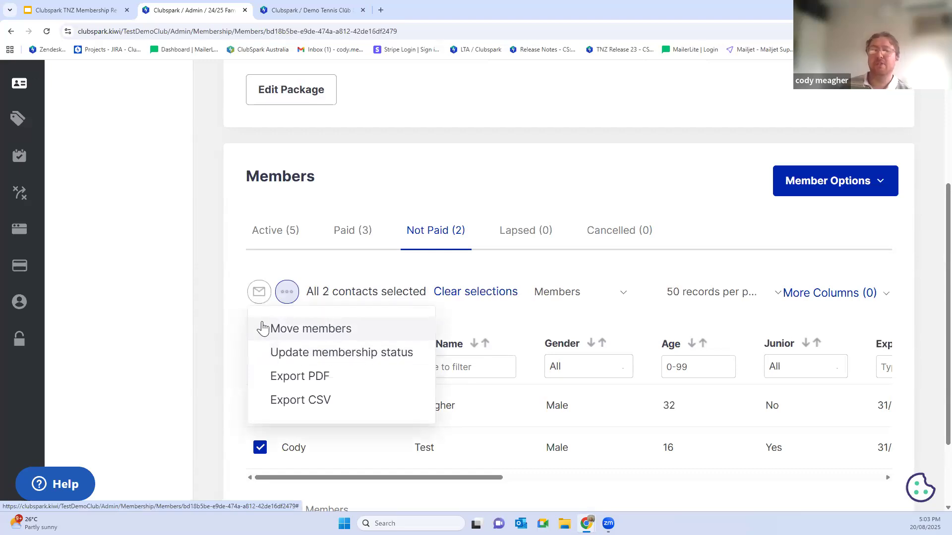
click(594, 296)
Step: Switch the family package's unpaid list to Main Contacts and examine the bulk actions for the selected contact
click(594, 296)
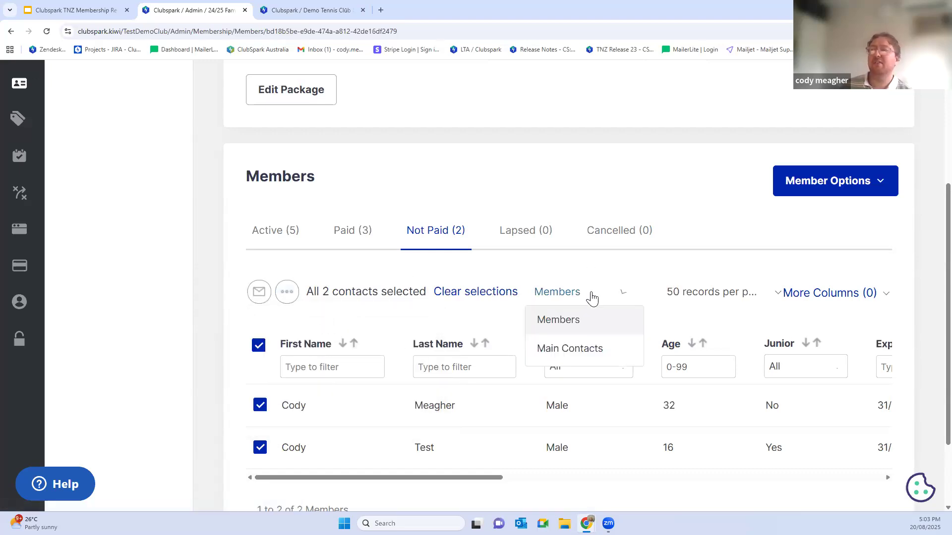
click(555, 357)
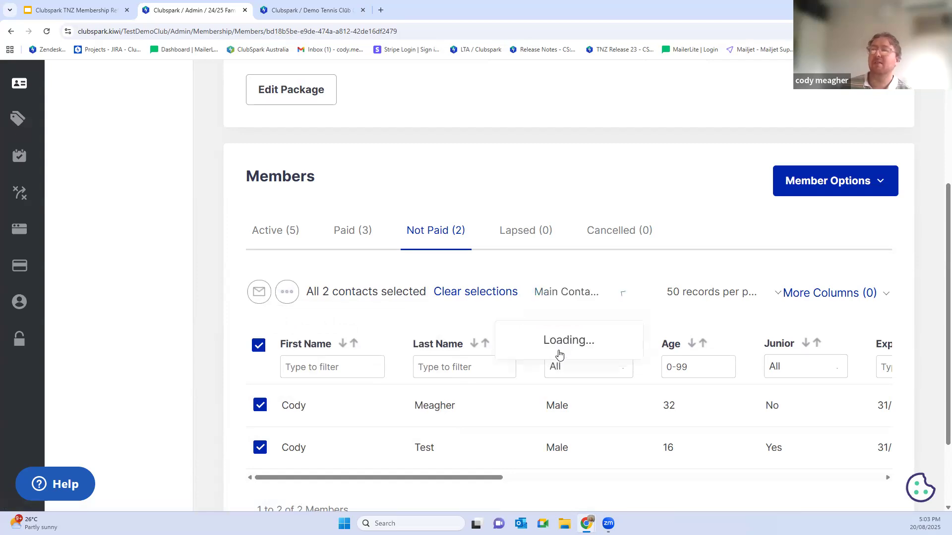
click(286, 291)
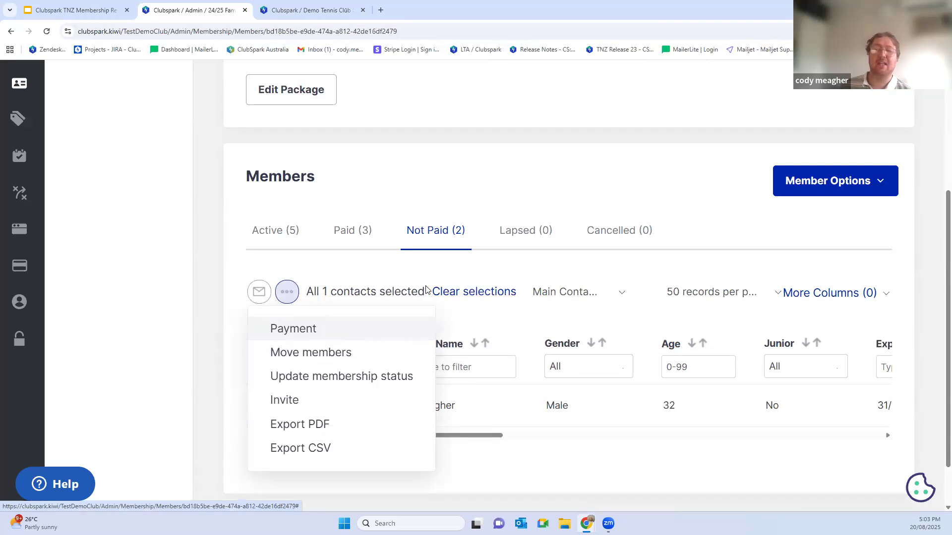
click(553, 292)
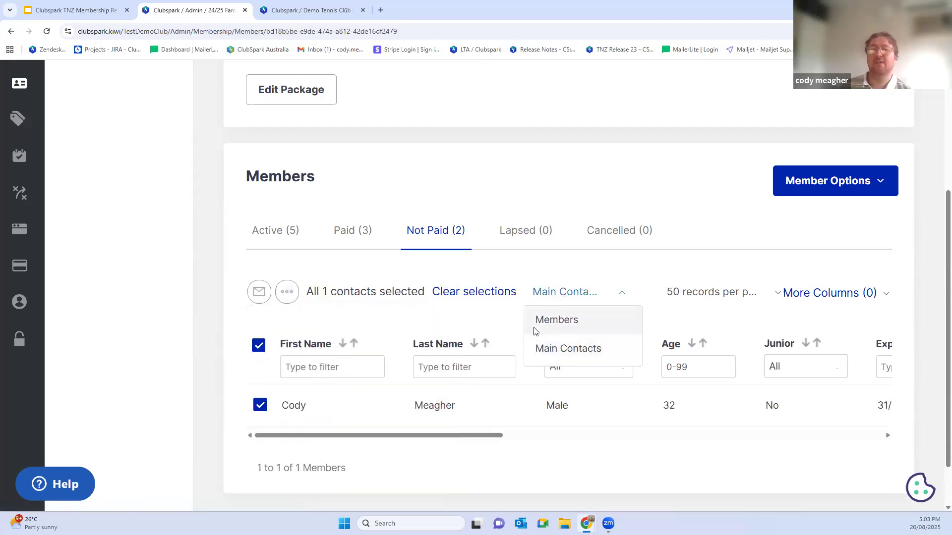
click(287, 293)
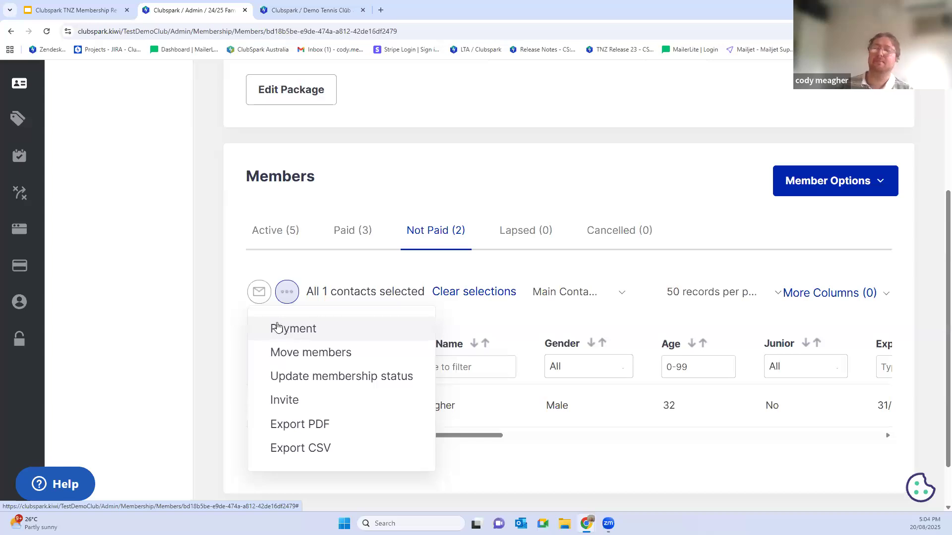
click(208, 328)
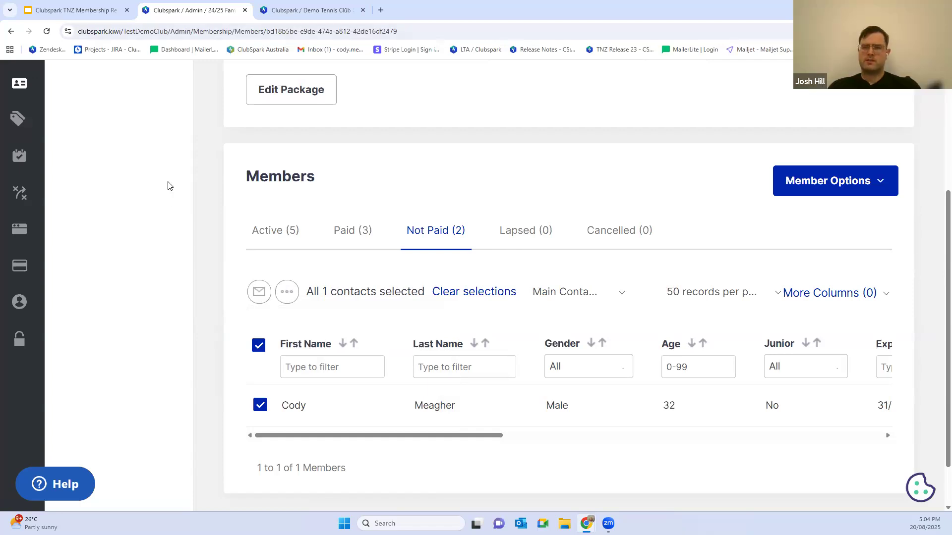
scroll(171, 188, up, 4)
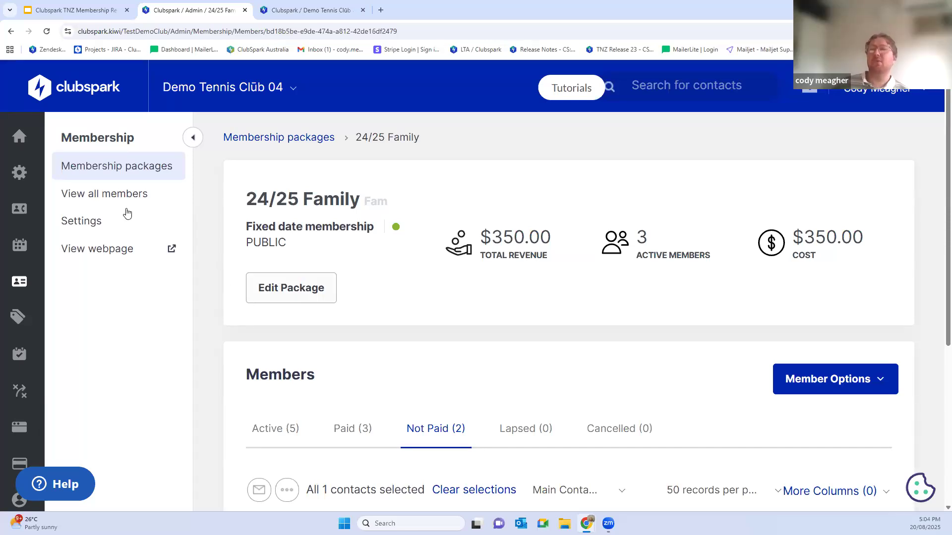
Step: Return to the membership packages list and open the 2025/ 26 Adult membership package
click(137, 174)
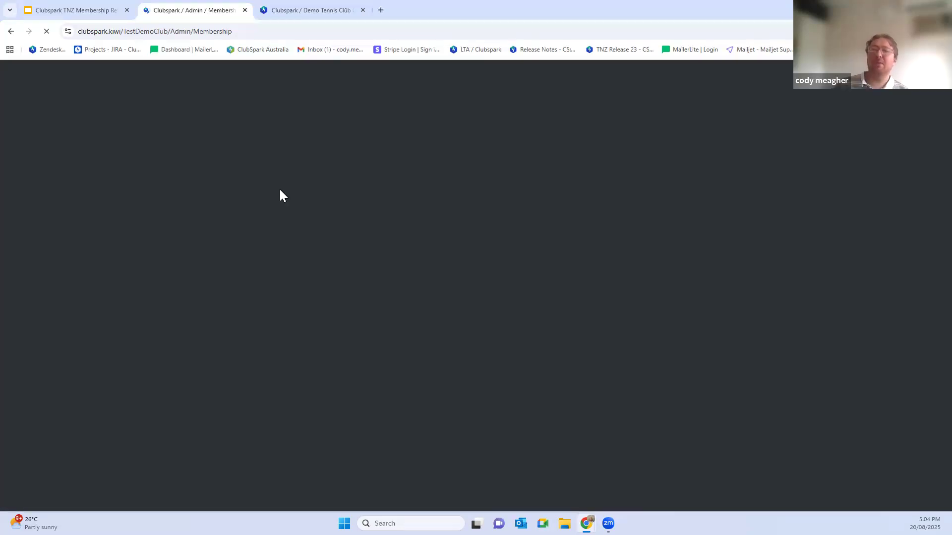
scroll(504, 309, down, 8)
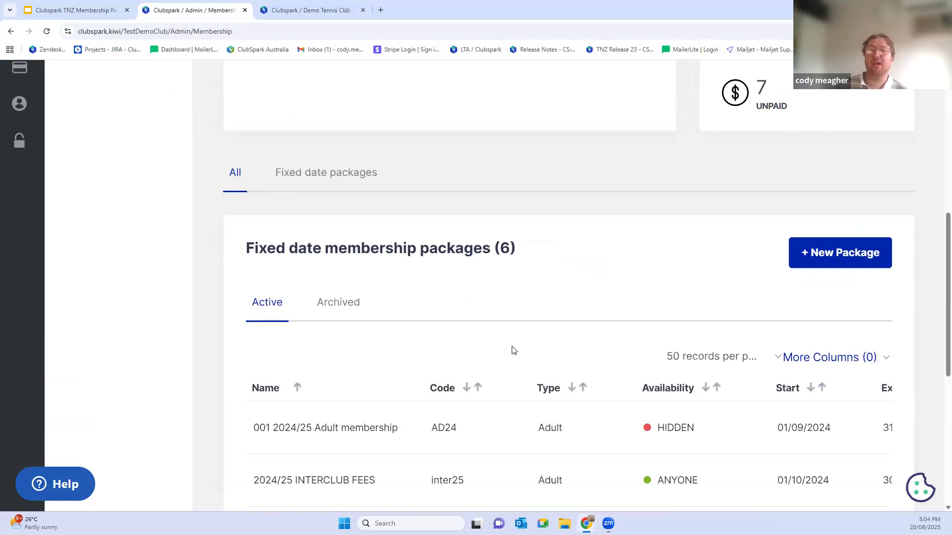
scroll(411, 380, down, 1)
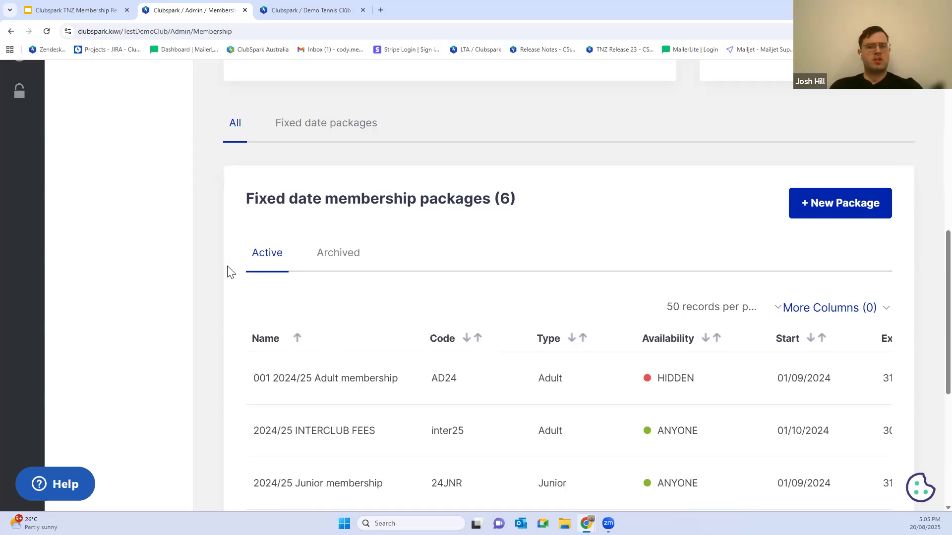
scroll(254, 258, down, 2)
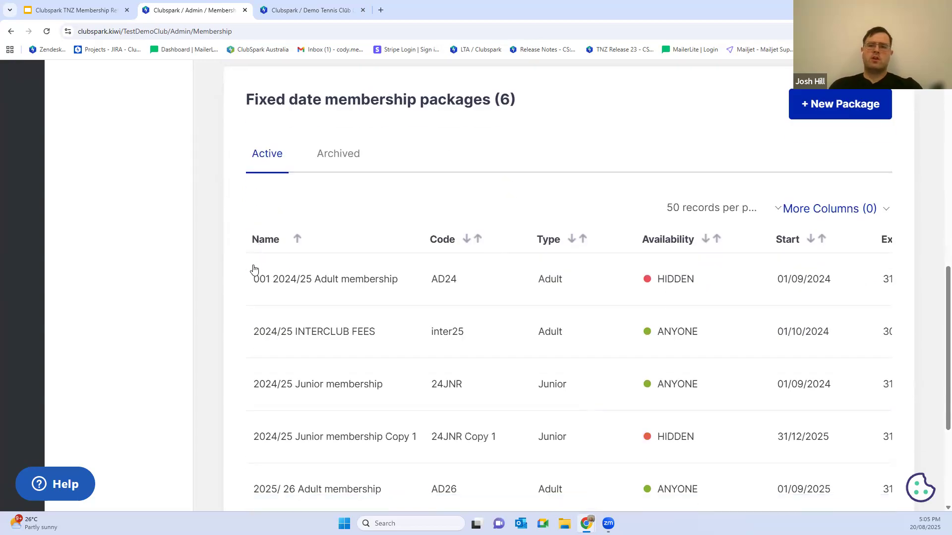
scroll(521, 183, down, 1)
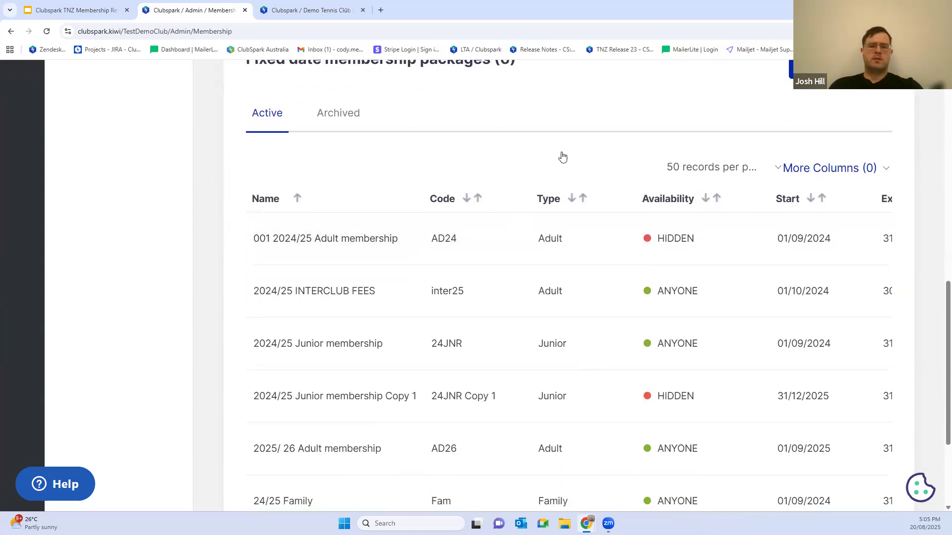
scroll(562, 157, down, 1)
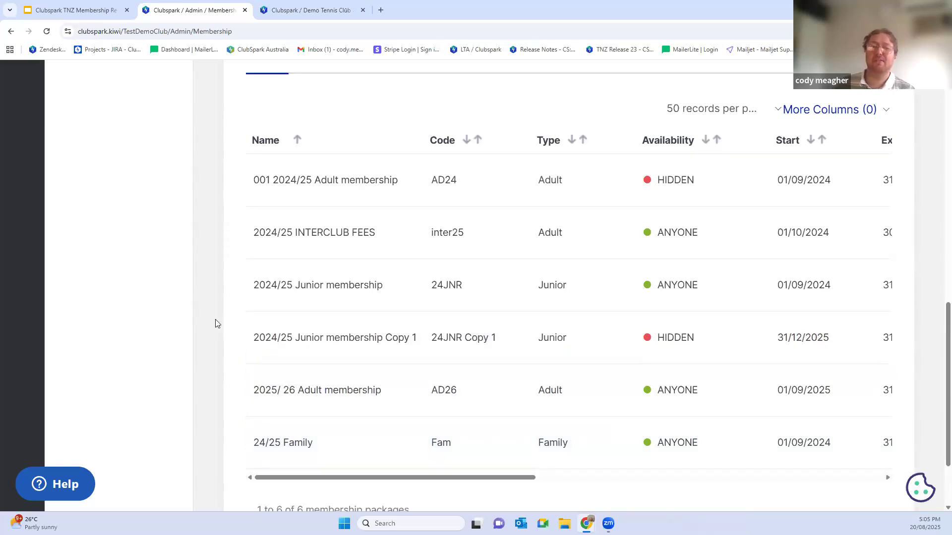
click(278, 396)
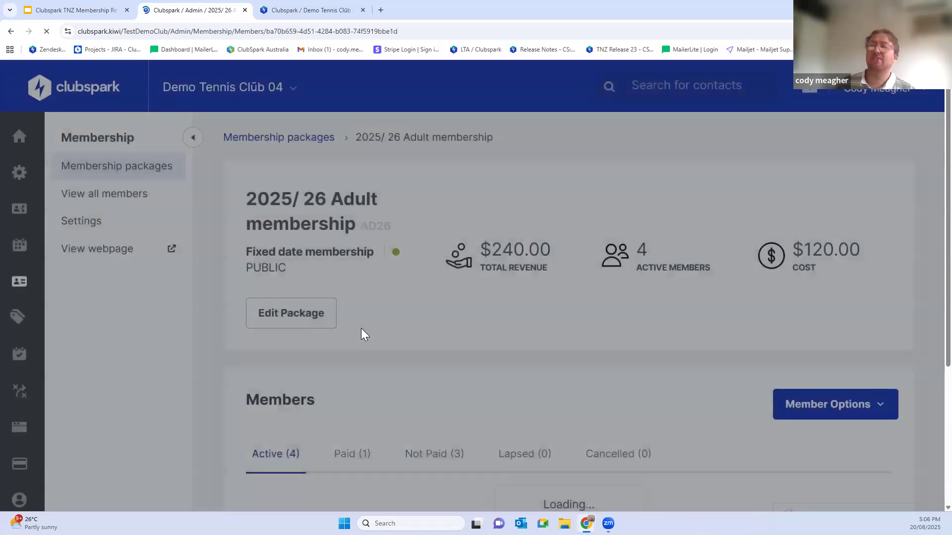
Step: Open the adult package's member import and choose Tennis New Zealand Membership 2024 - 2025 as the existing package to import
scroll(772, 342, down, 3)
click(844, 256)
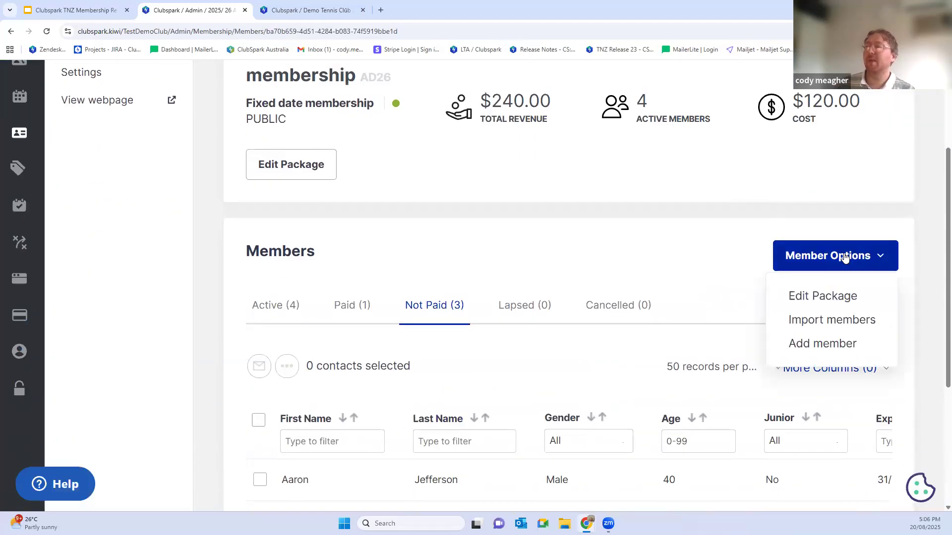
click(803, 321)
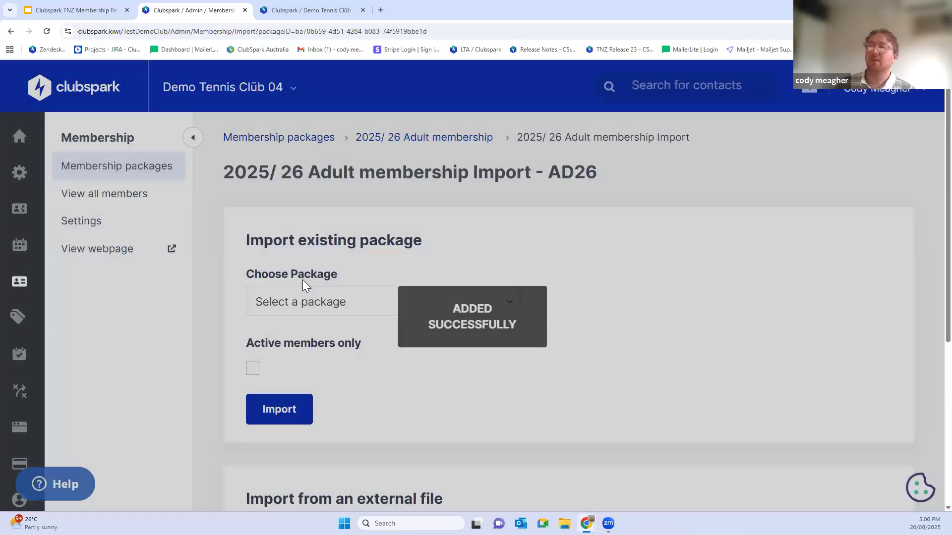
scroll(298, 268, down, 1)
click(300, 254)
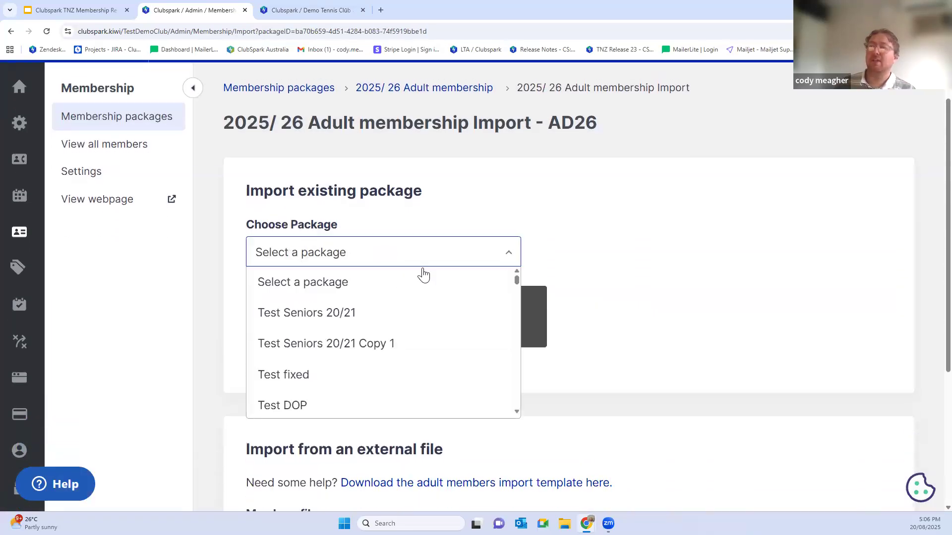
drag(517, 280, 517, 352)
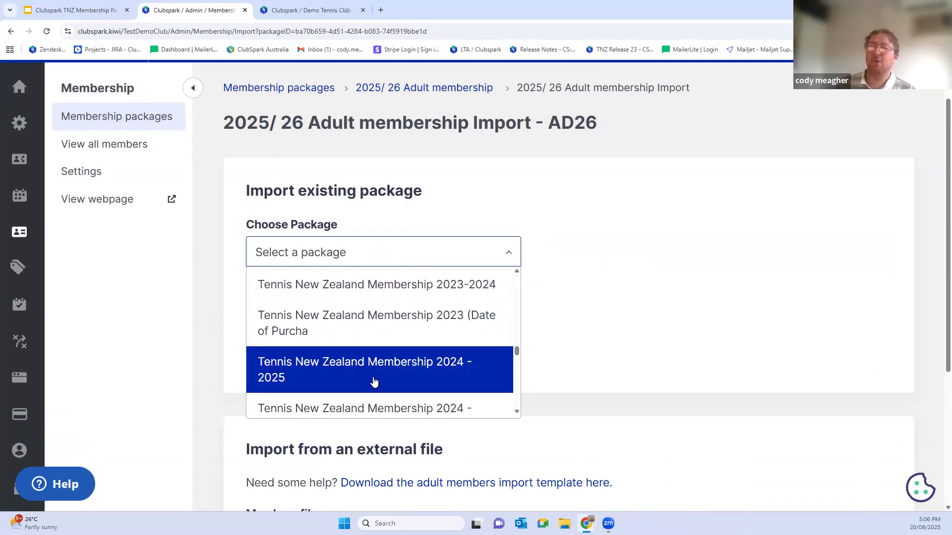
click(374, 380)
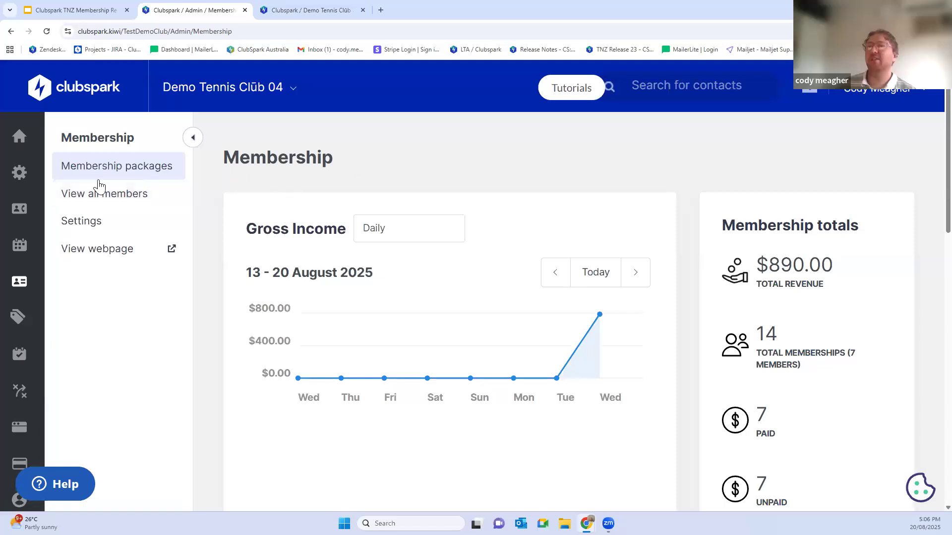
Step: Open the list of all members across the club's packages and show only those who have not paid
scroll(354, 209, down, 9)
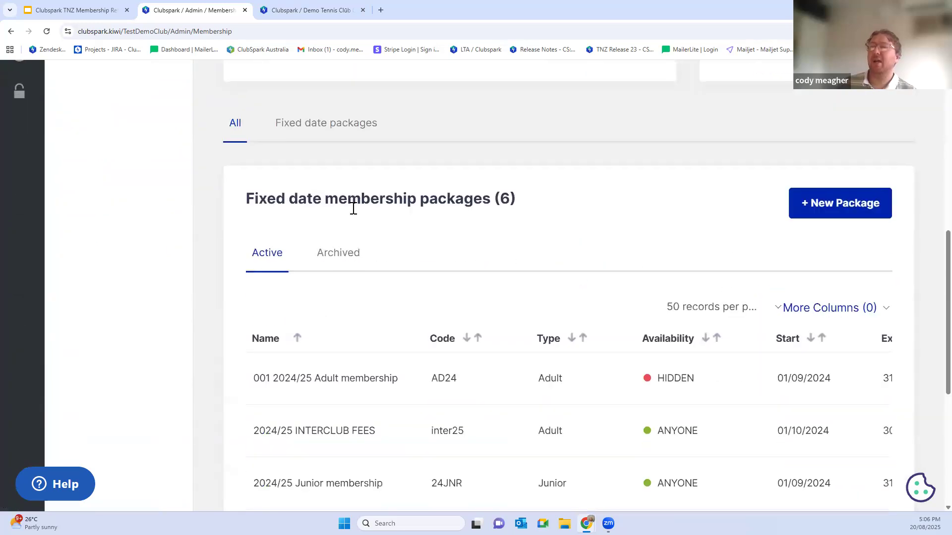
scroll(298, 206, down, 3)
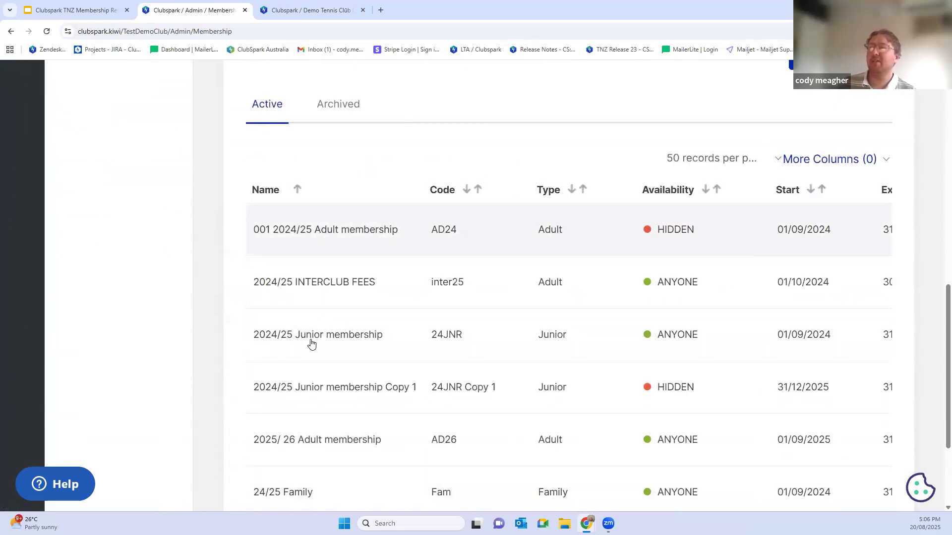
scroll(308, 318, up, 9)
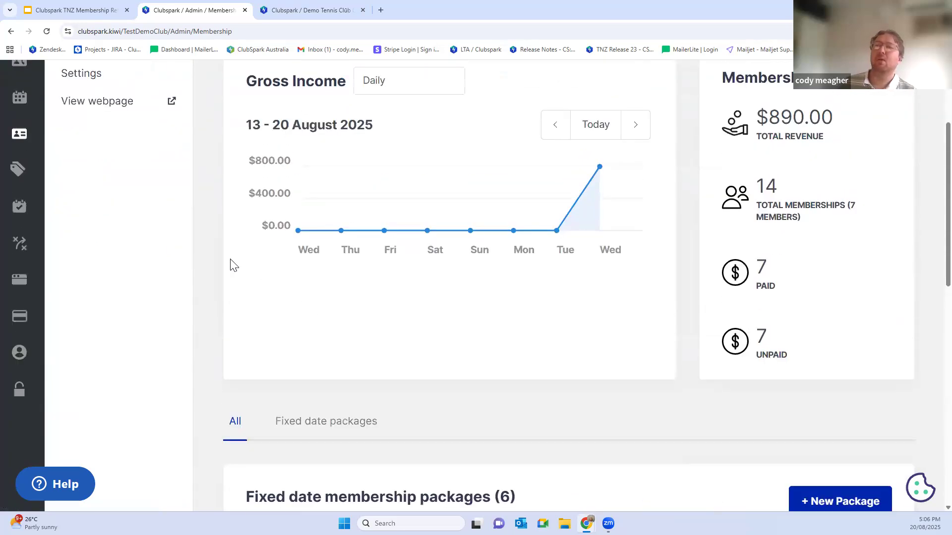
scroll(233, 265, up, 1)
click(76, 97)
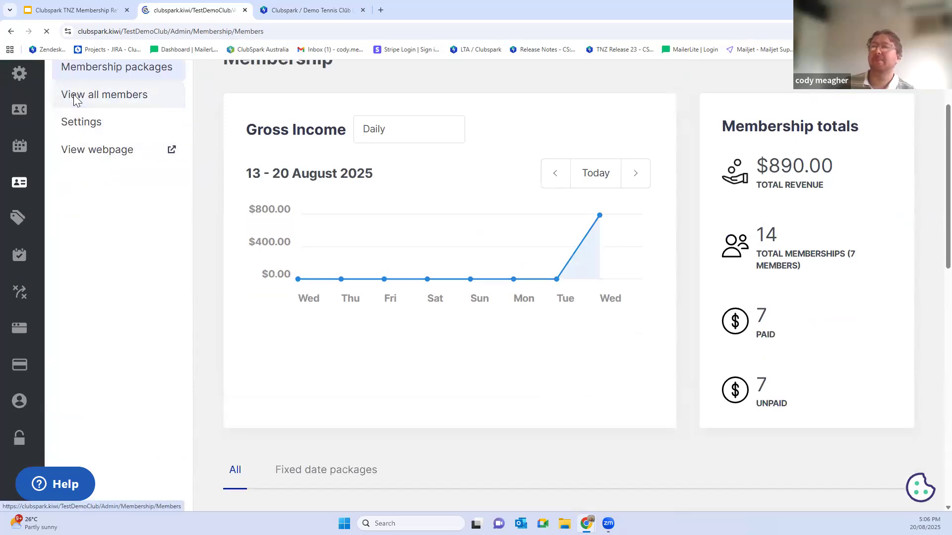
scroll(270, 201, down, 3)
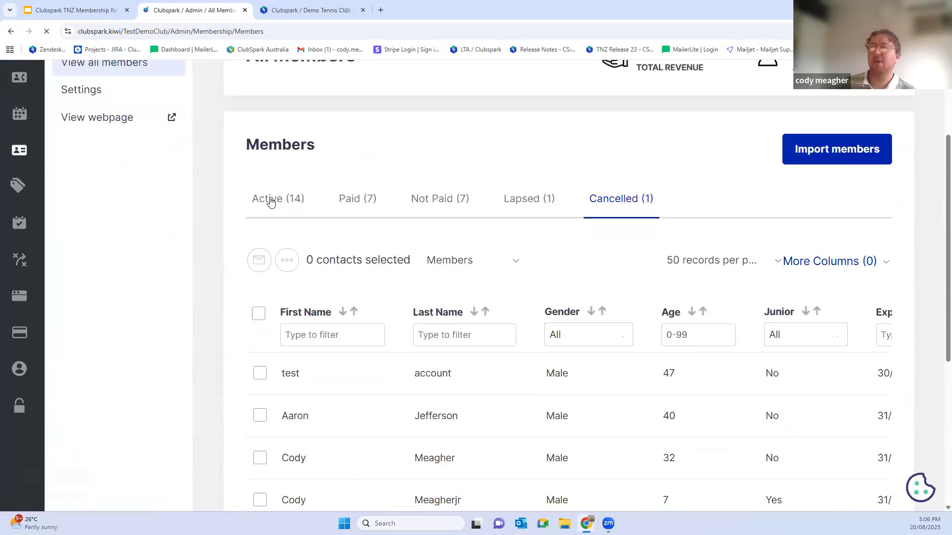
click(428, 202)
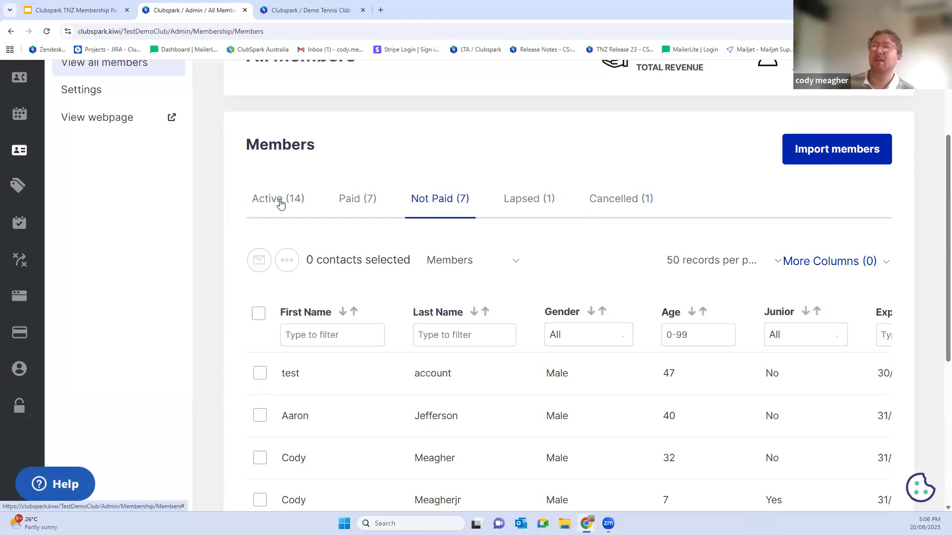
Step: Select all unpaid members across the packages and examine the bulk actions available for them
click(257, 315)
click(287, 260)
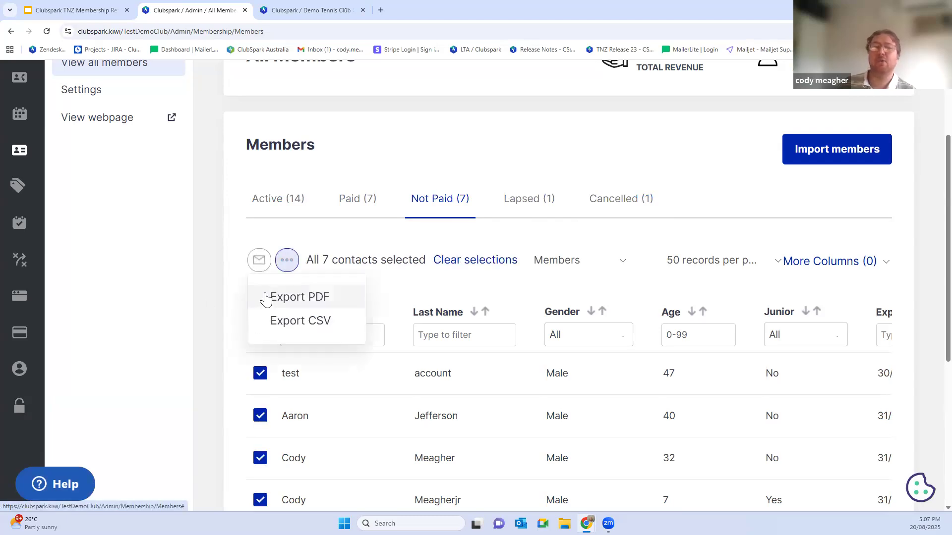
click(296, 258)
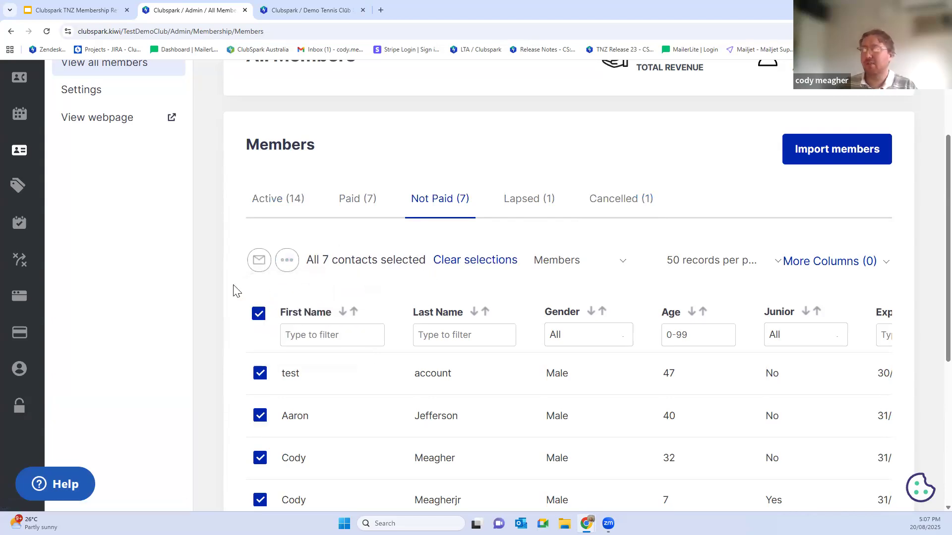
Step: Filter the unpaid members by Junior set to Yes and check the export options for the selected juniors
key(ctrl+minus)
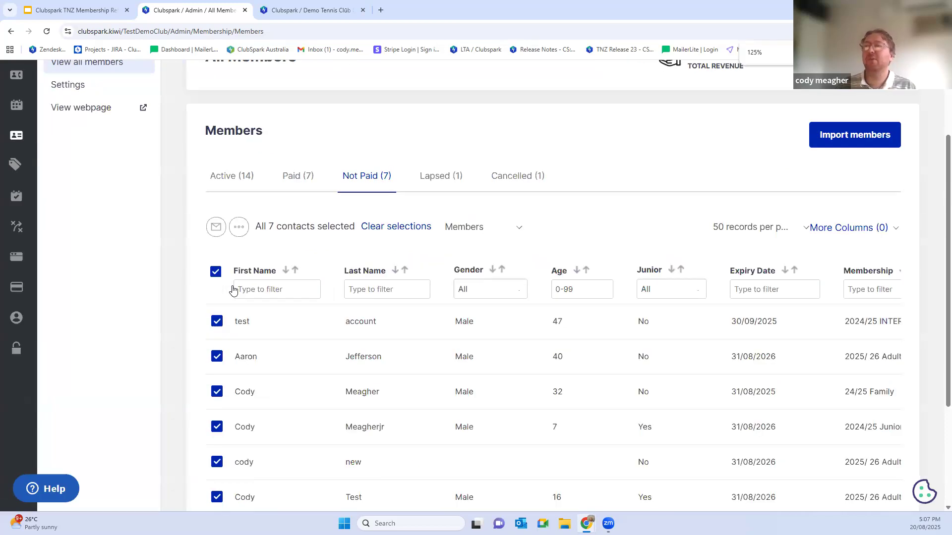
key(ctrl+minus)
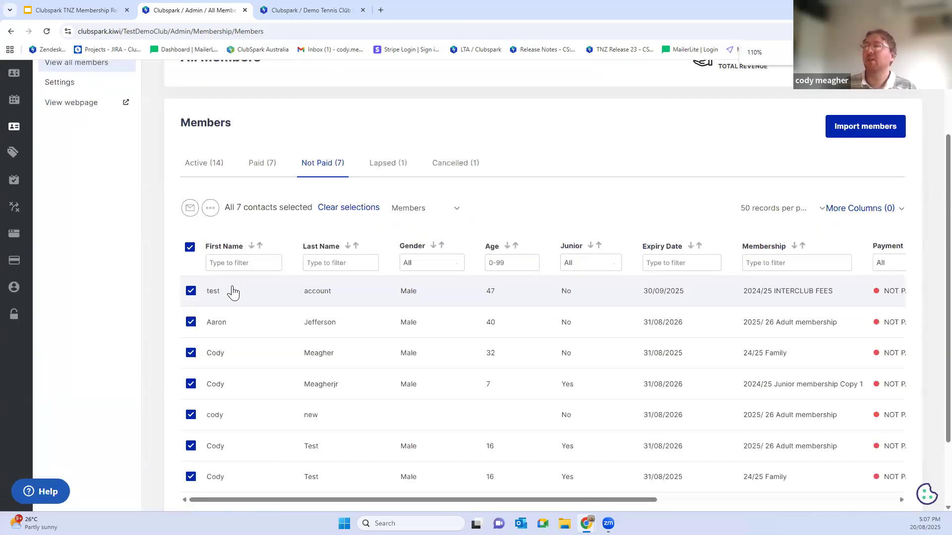
key(ctrl+minus)
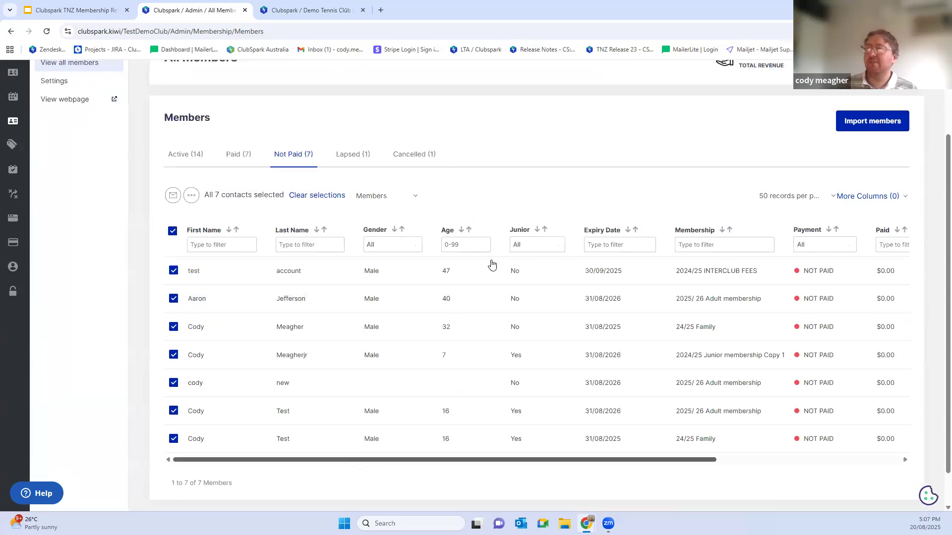
click(531, 248)
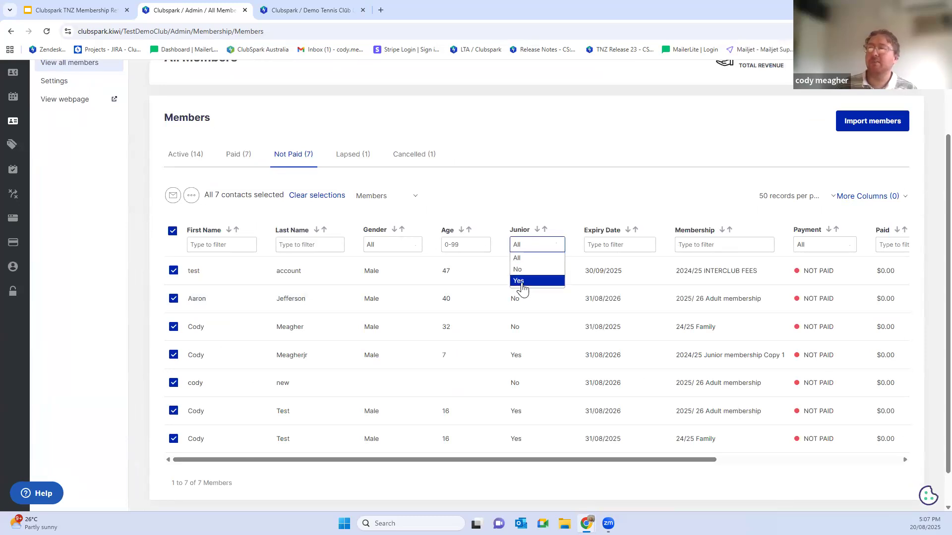
click(519, 281)
click(192, 247)
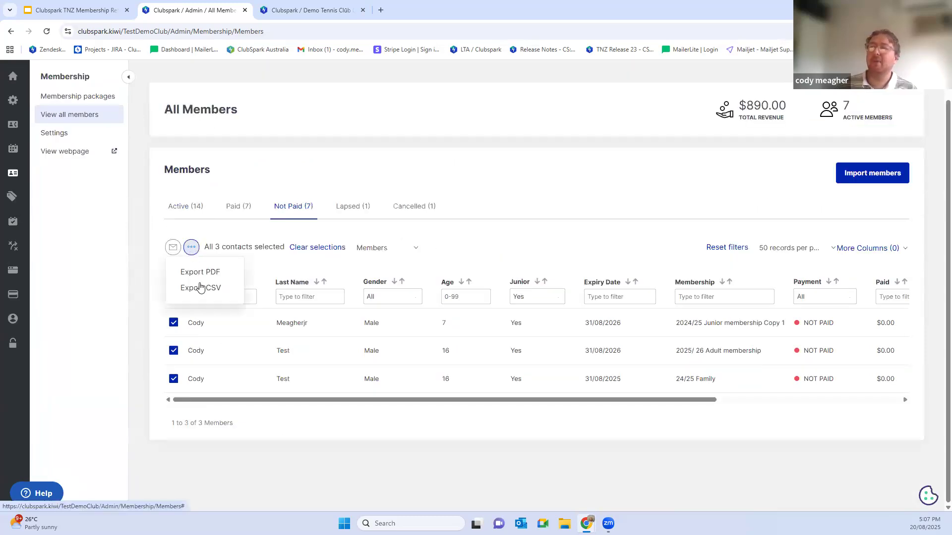
Step: Set the Junior filter back to All and filter the unpaid members by Pending status
click(536, 298)
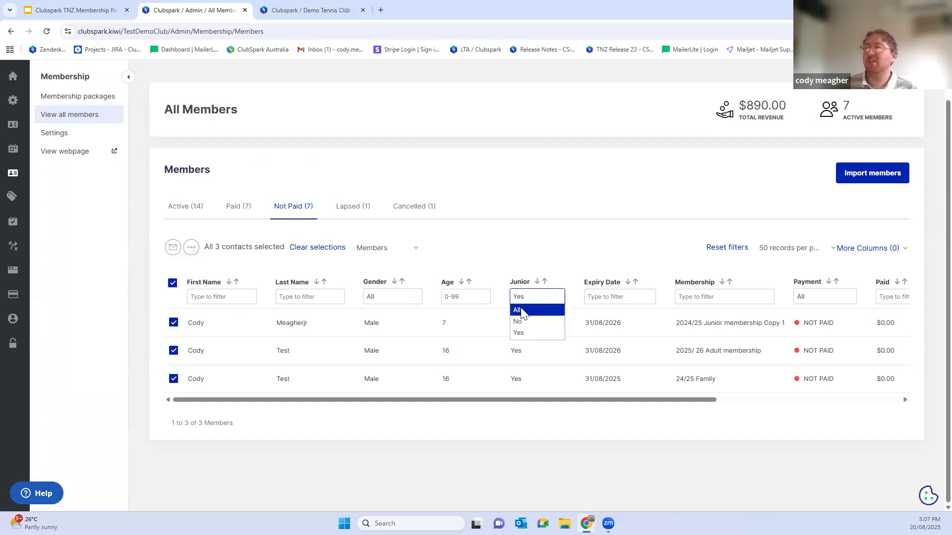
click(520, 310)
scroll(570, 421, down, 1)
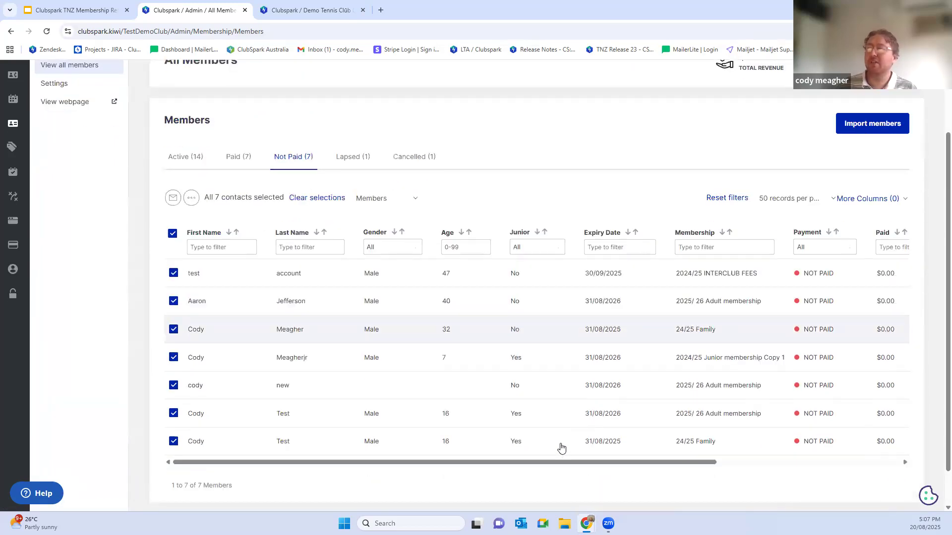
drag(548, 463, 767, 456)
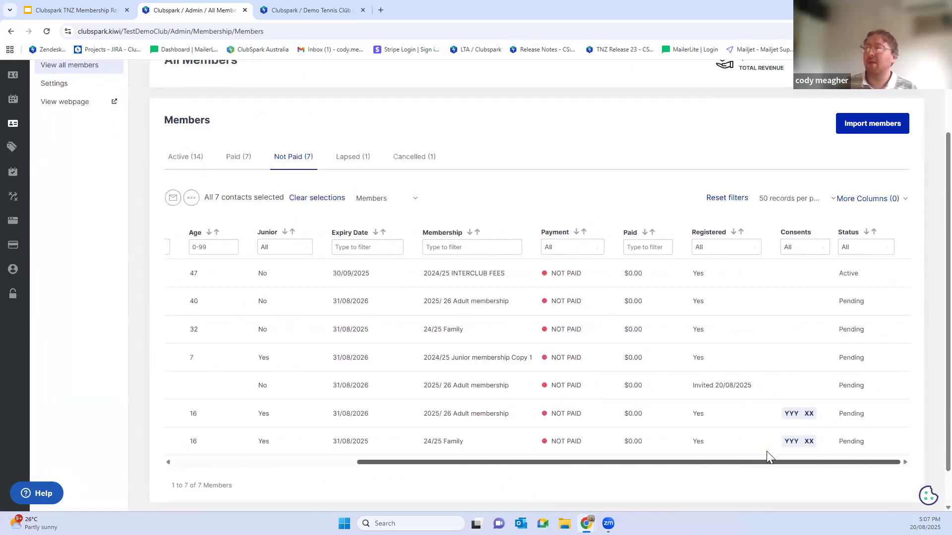
click(866, 247)
click(867, 306)
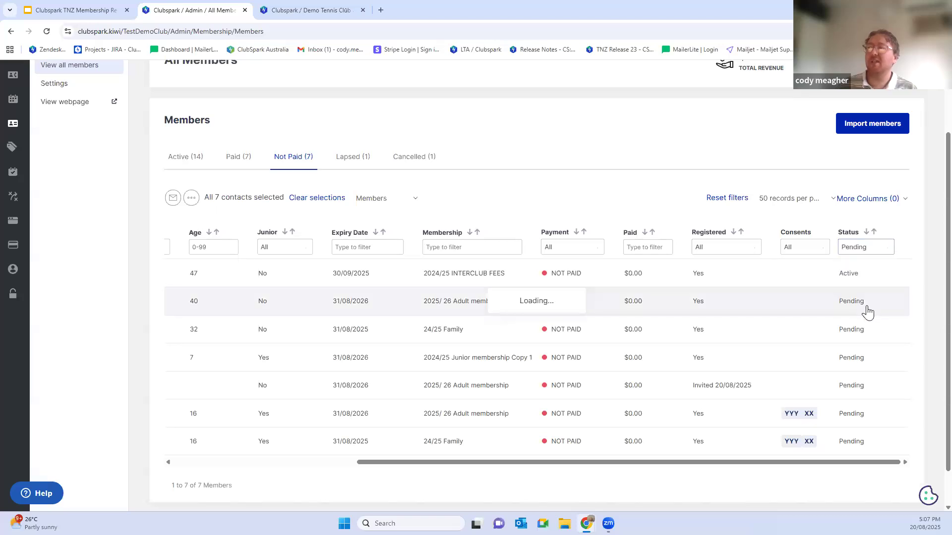
drag(659, 435, 501, 435)
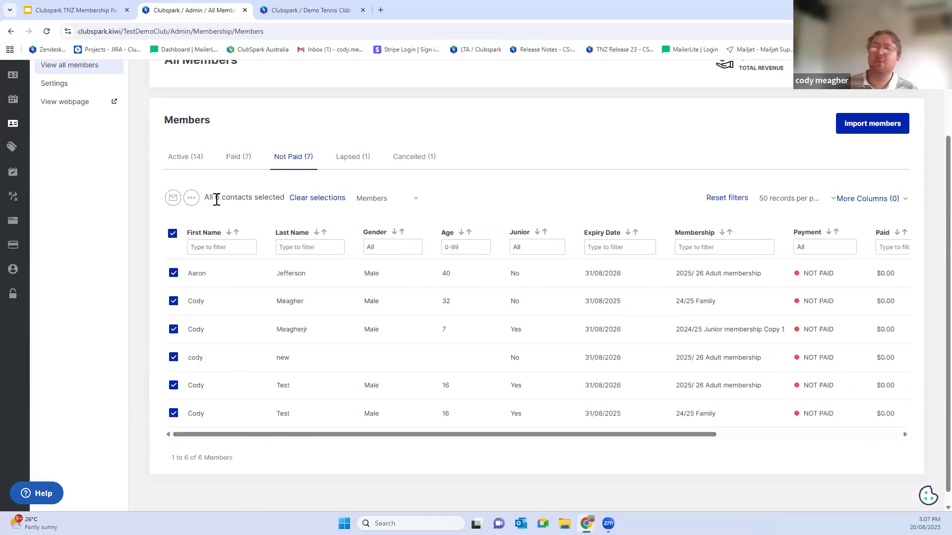
Step: Examine the export options for the pending unpaid members, clearing and reselecting all of them
click(192, 198)
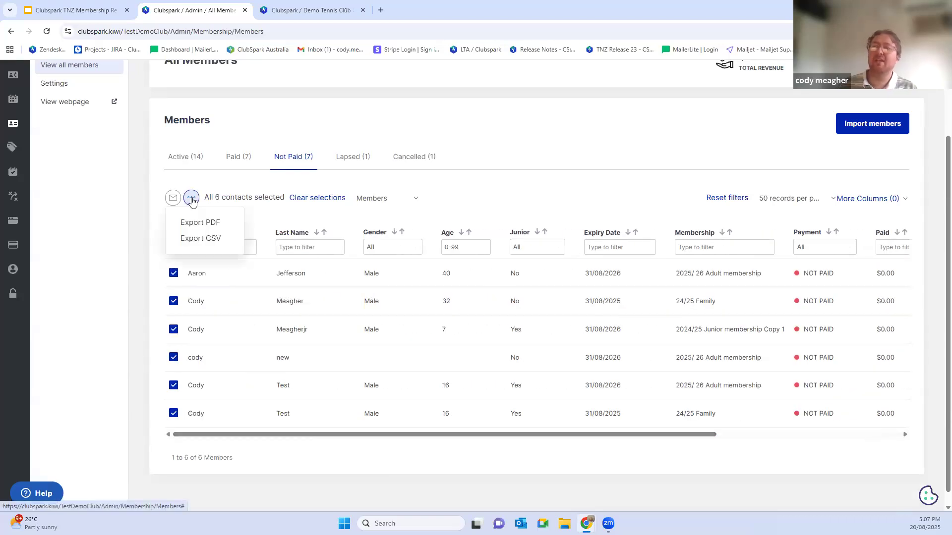
click(467, 453)
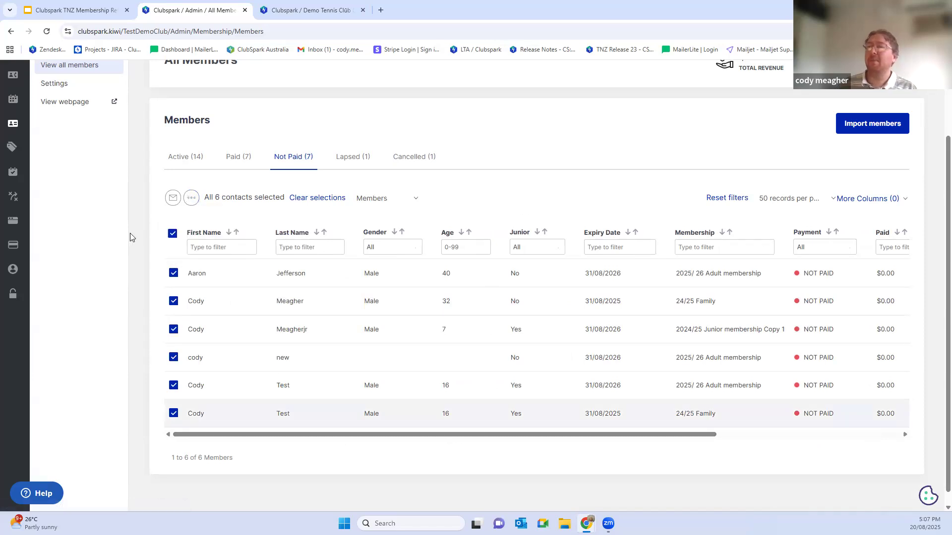
click(173, 234)
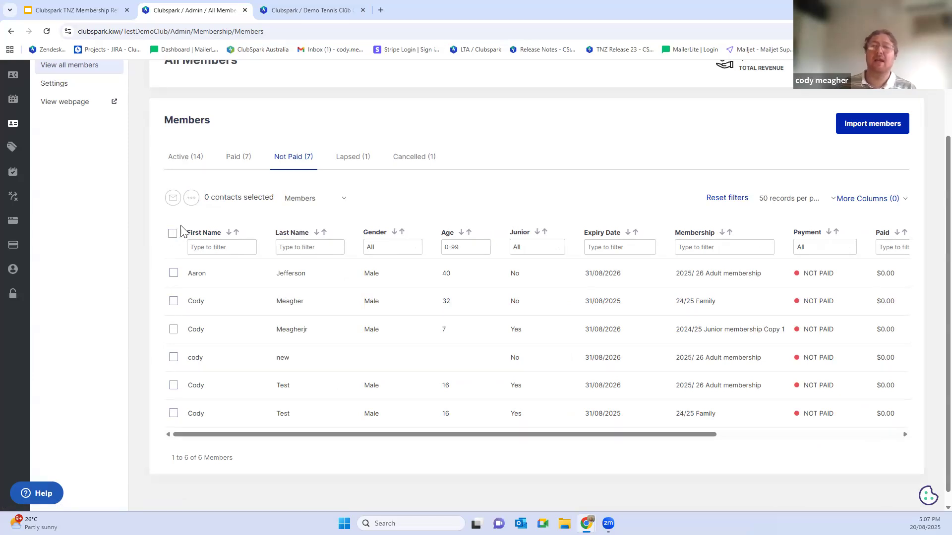
click(172, 233)
click(191, 198)
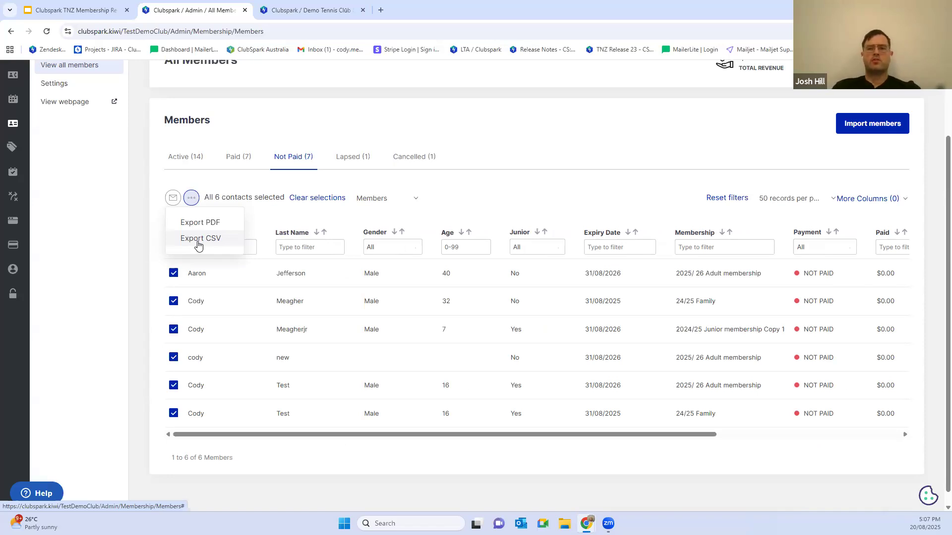
click(483, 145)
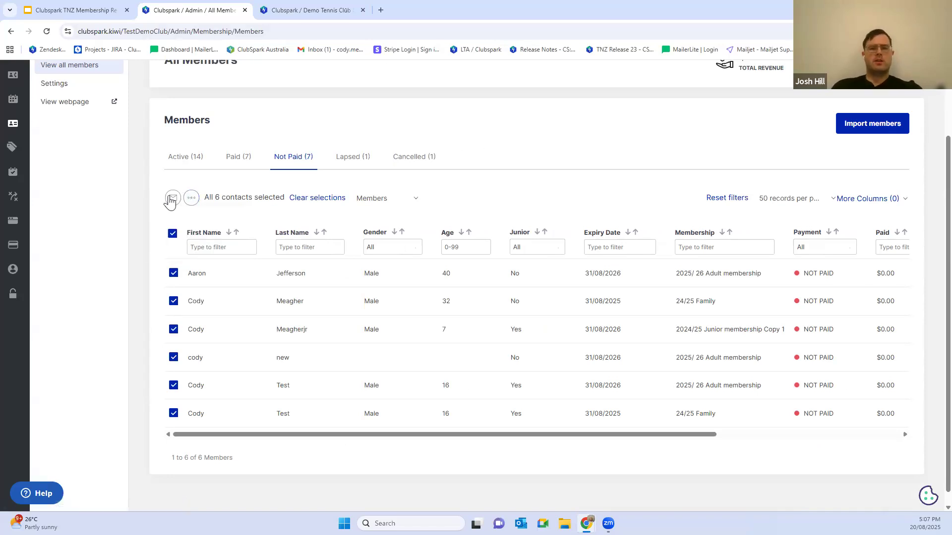
Step: Open the venue profile and fill in the reply-to email address under Contact details with the saved address
click(172, 234)
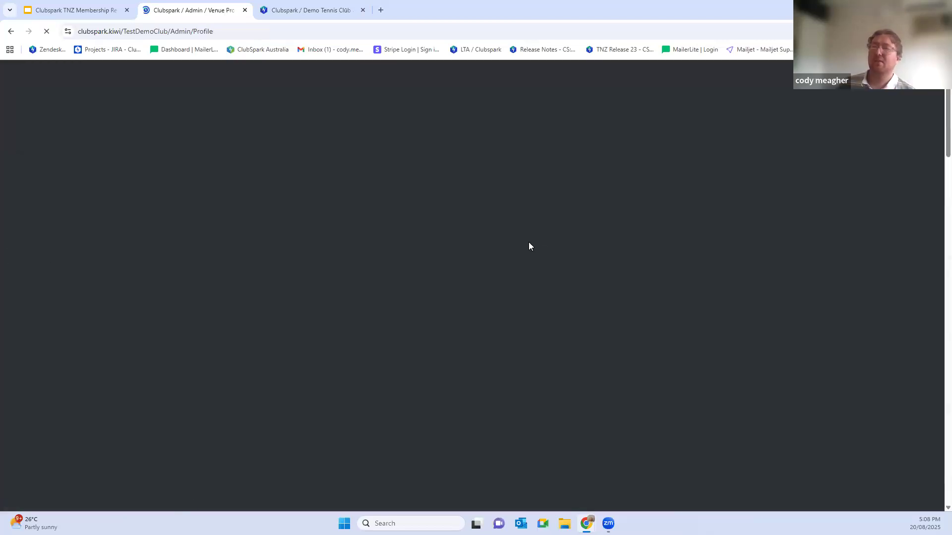
scroll(538, 258, down, 8)
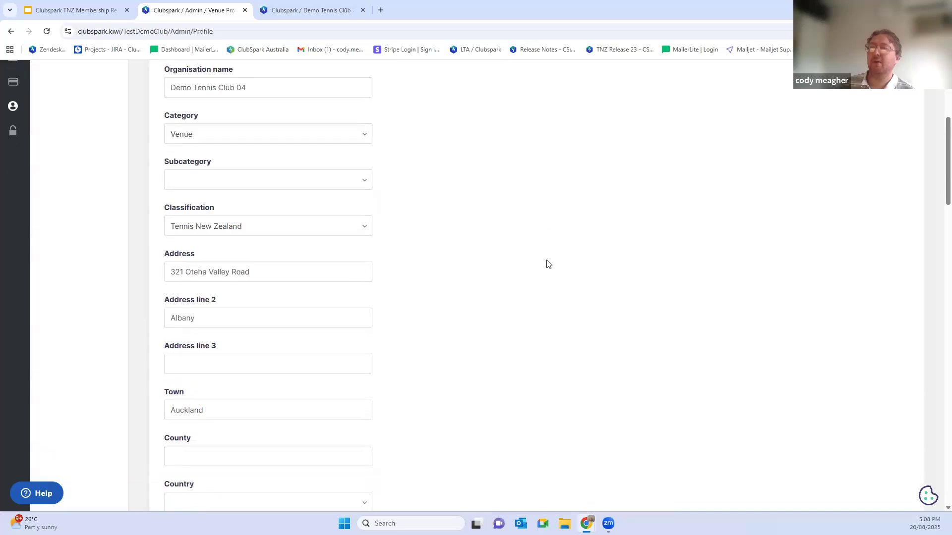
scroll(554, 270, down, 13)
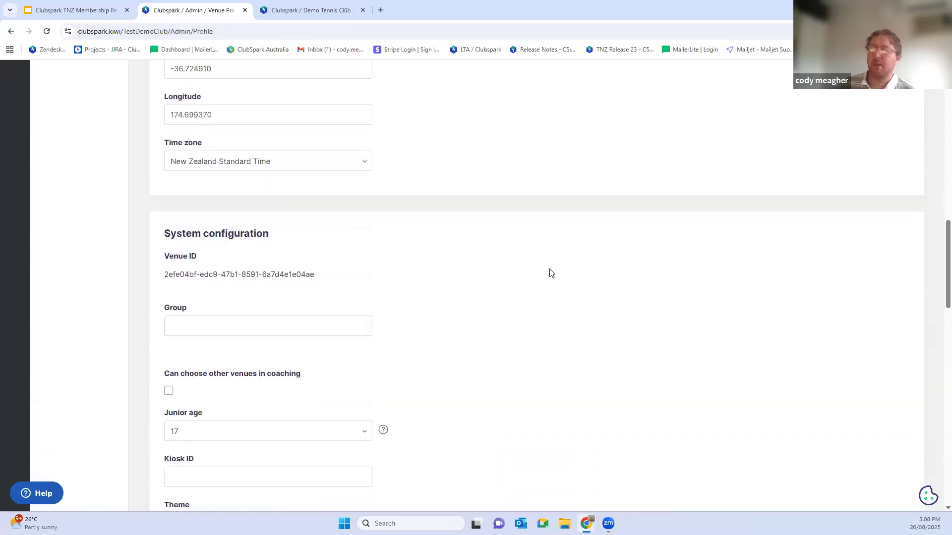
scroll(554, 274, down, 6)
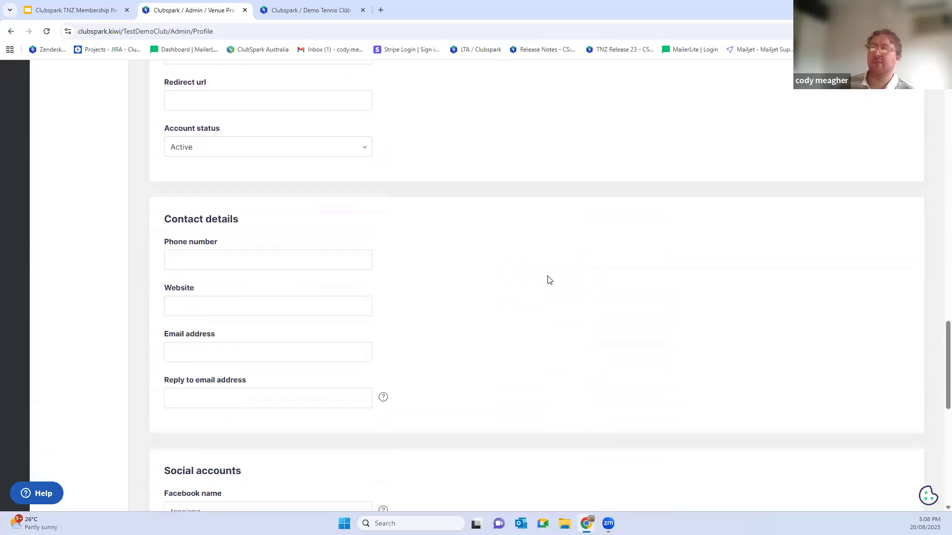
click(183, 299)
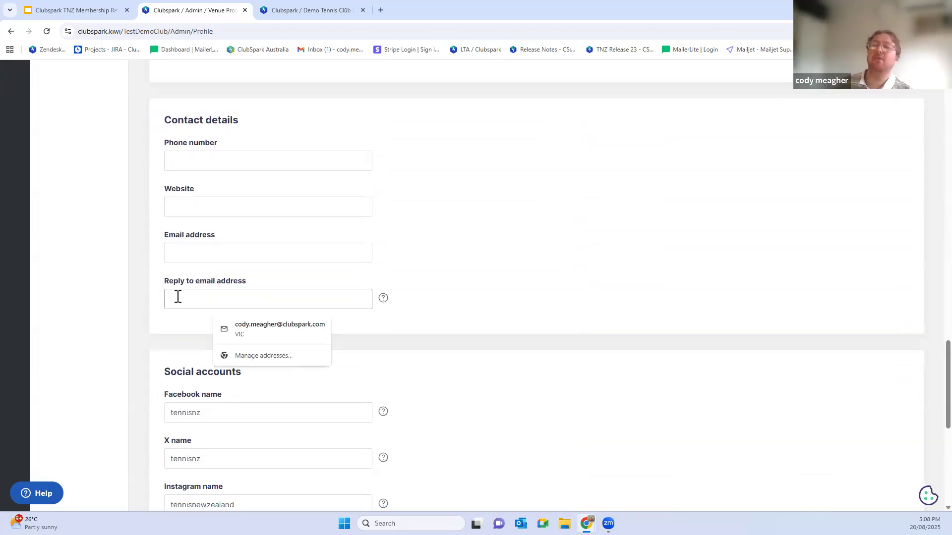
click(266, 329)
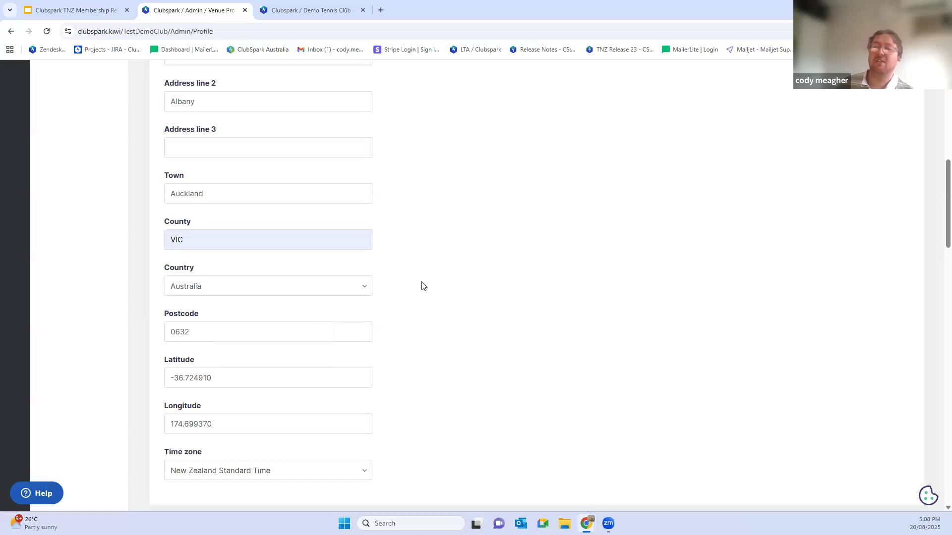
Step: Review the autofilled venue profile fields and the reply-to email address under Contact details
scroll(443, 310, up, 7)
scroll(448, 308, down, 10)
scroll(453, 310, down, 13)
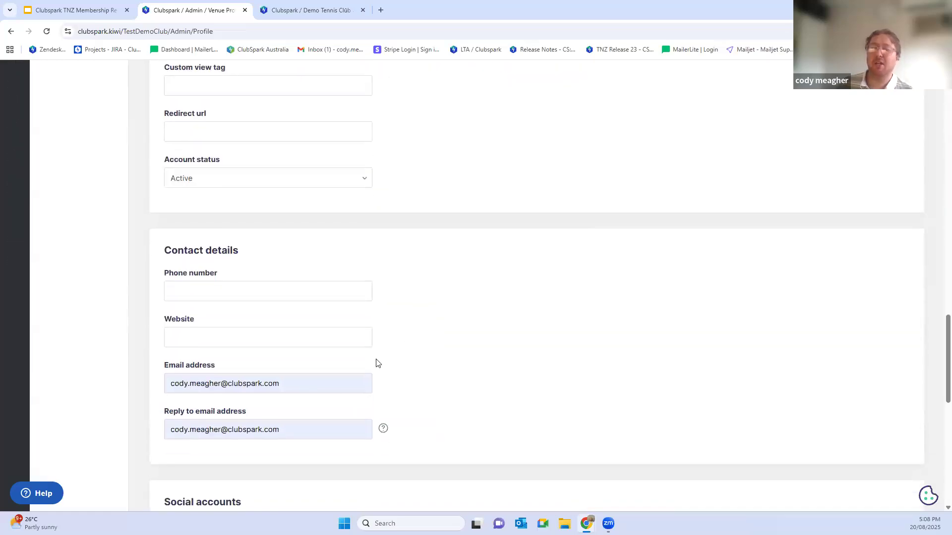
drag(300, 426, 167, 428)
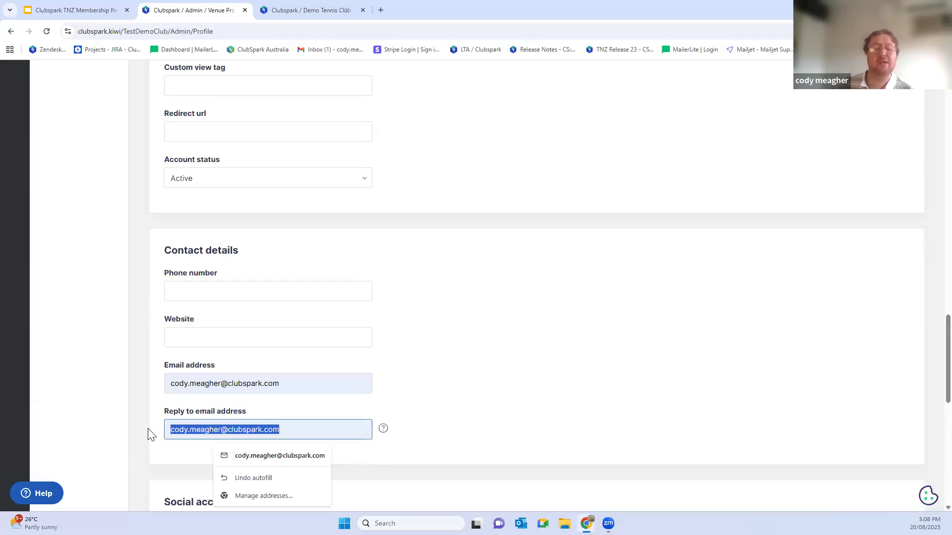
click(289, 430)
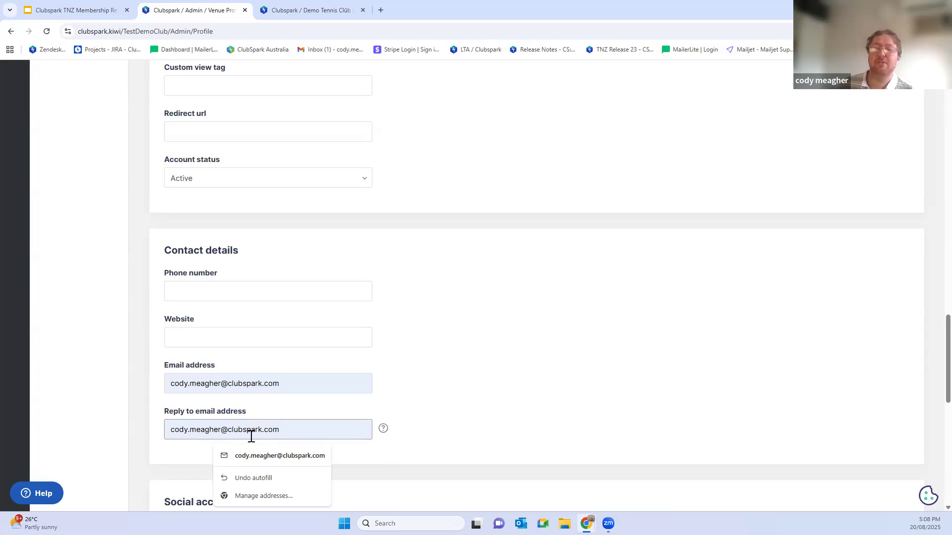
scroll(250, 433, up, 20)
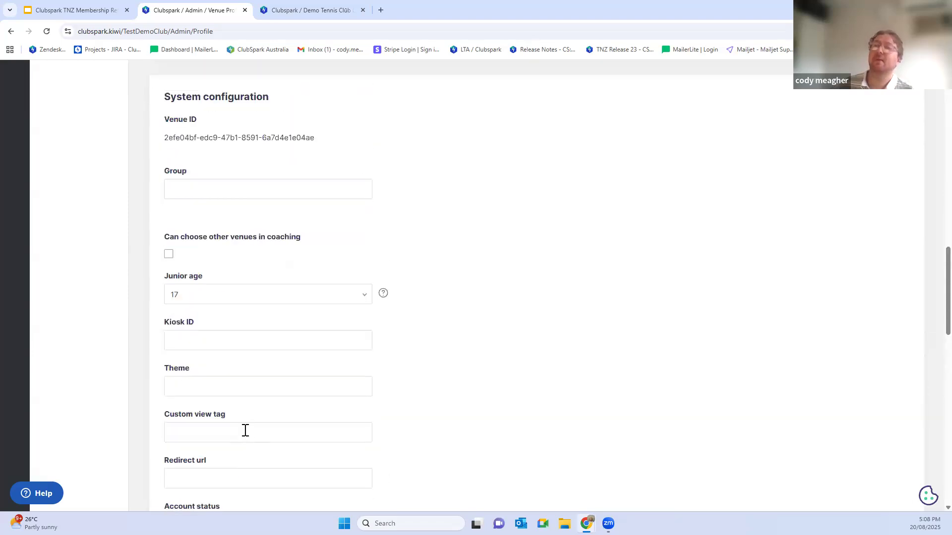
scroll(235, 392, up, 3)
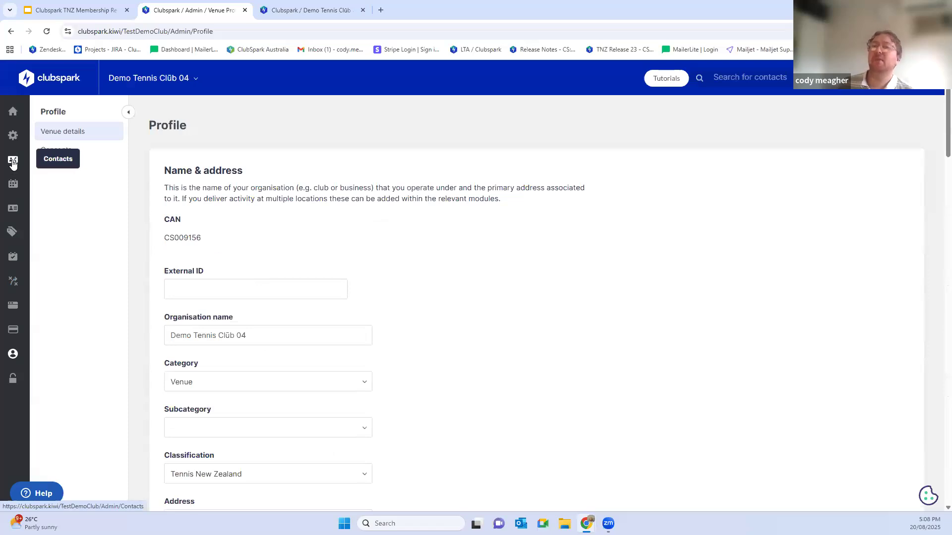
Step: Open the contacts list, clear the First Name filter and filter the contacts by the Seniors tag
click(13, 160)
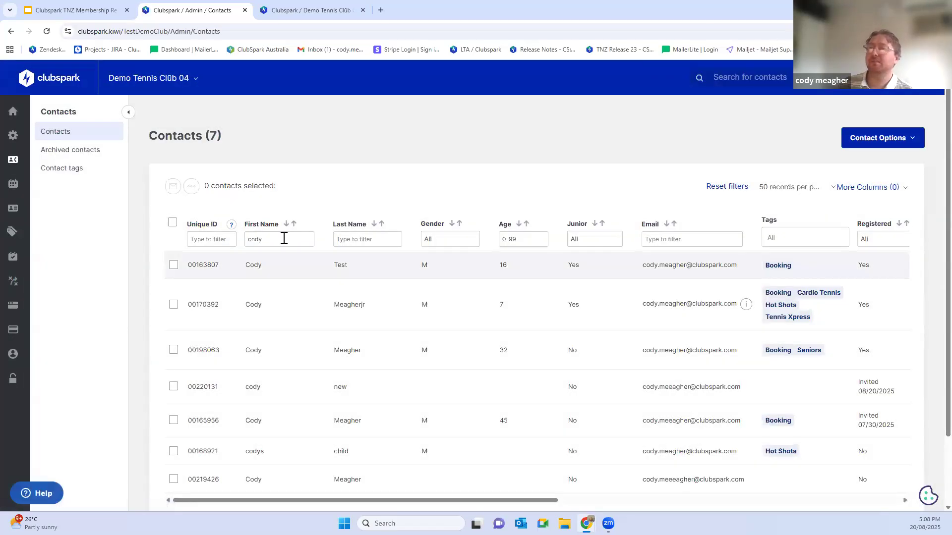
double_click(281, 239)
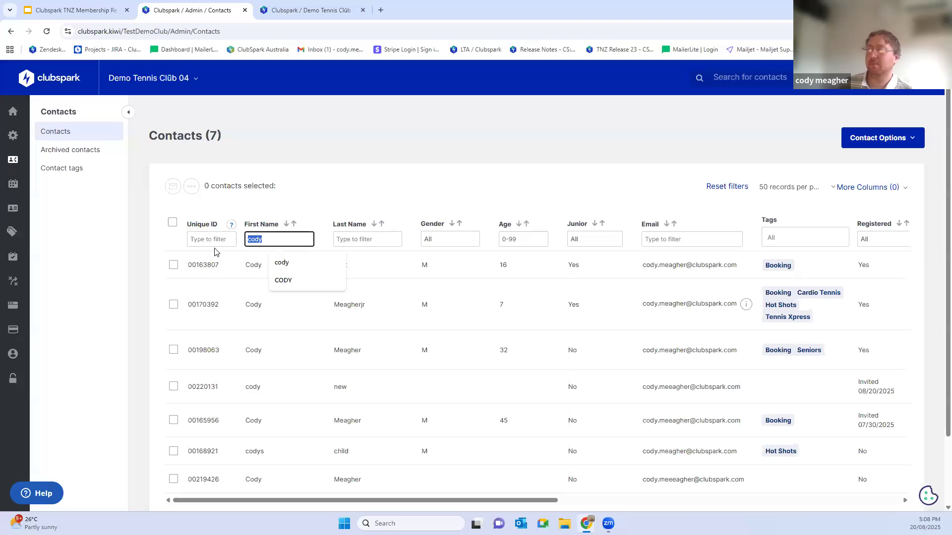
key(BackSpace)
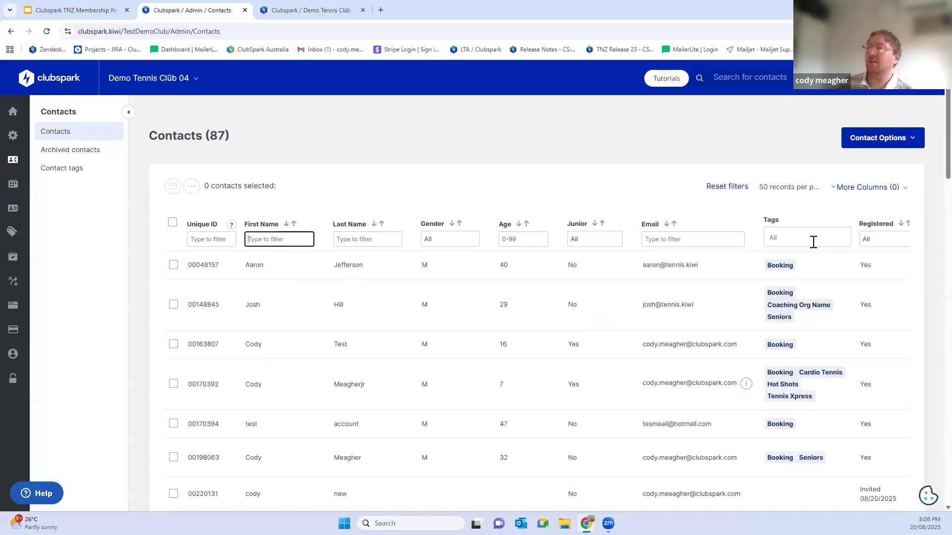
click(801, 234)
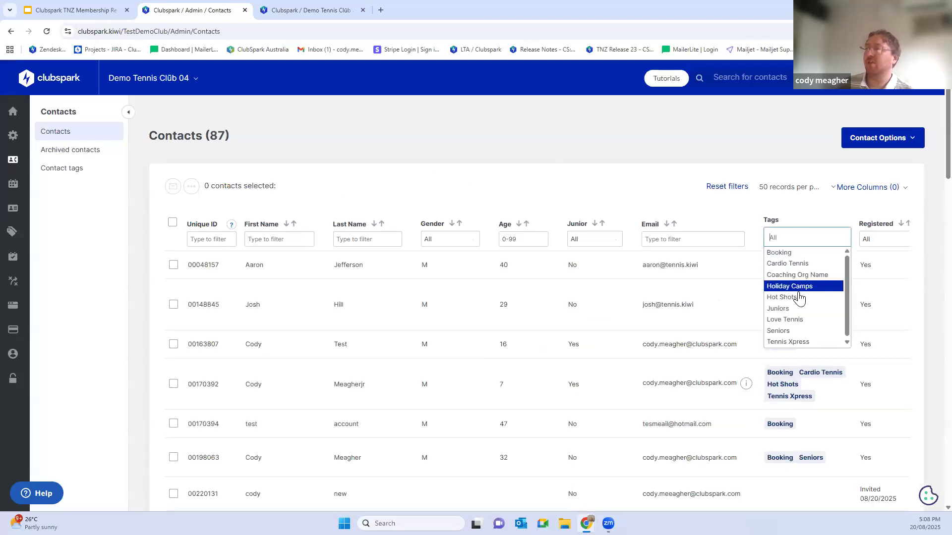
click(783, 332)
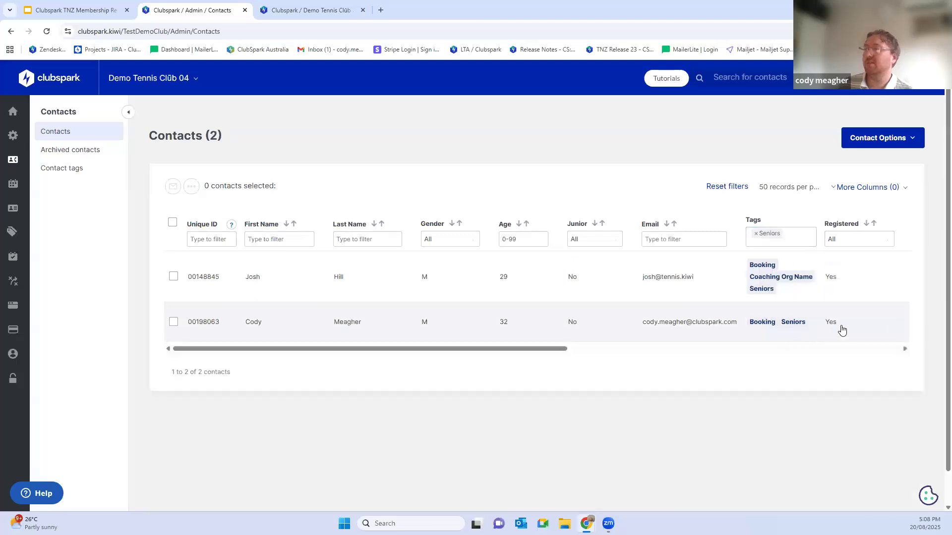
Step: Select all Seniors contacts and examine the email options, including unregistered recipients and file attachments, without sending
click(172, 222)
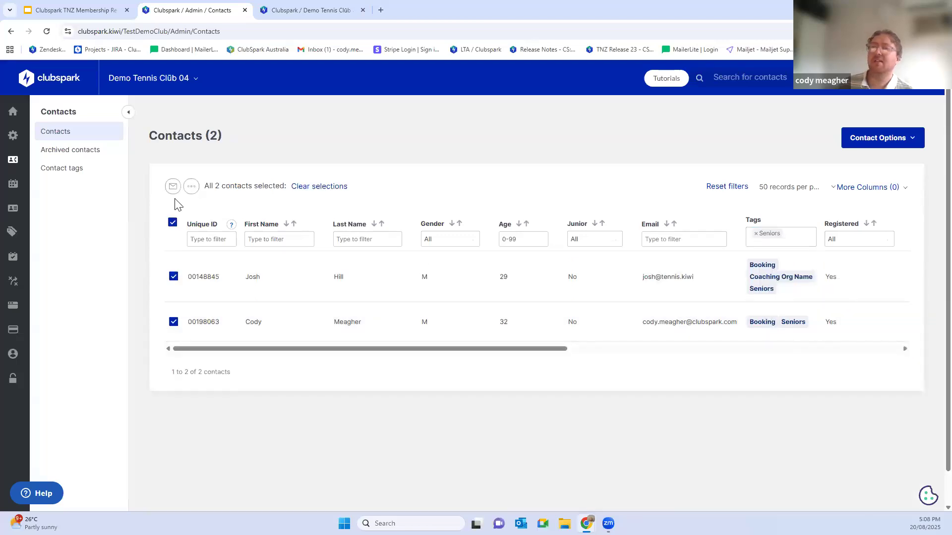
click(173, 188)
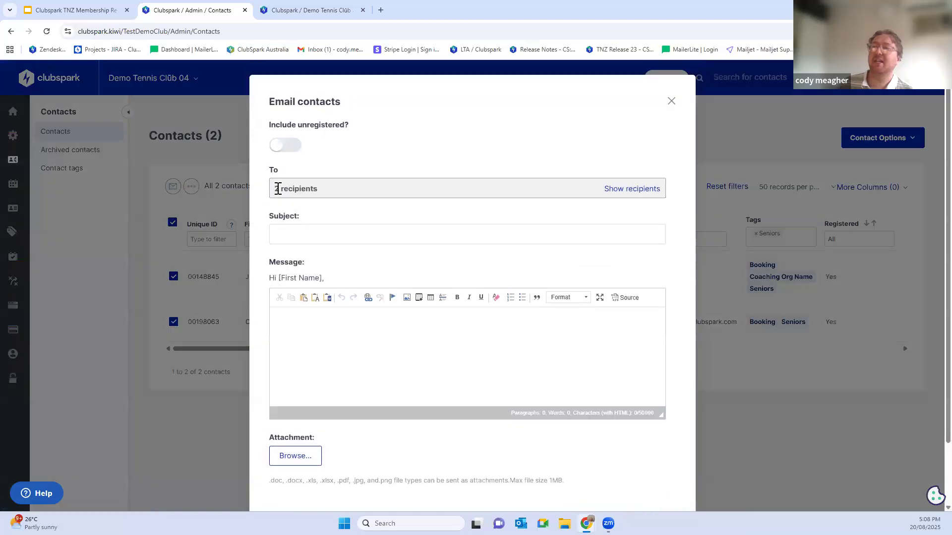
click(297, 145)
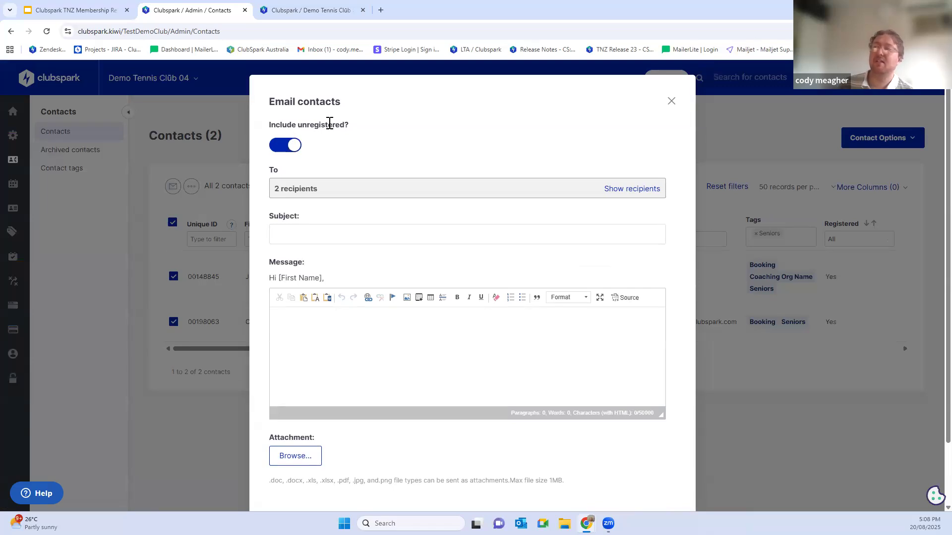
scroll(385, 217, down, 2)
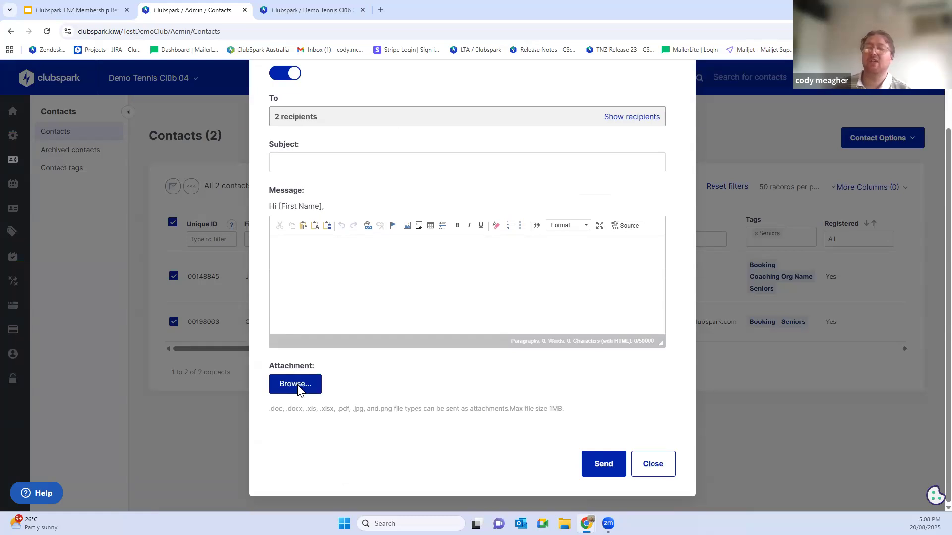
click(314, 391)
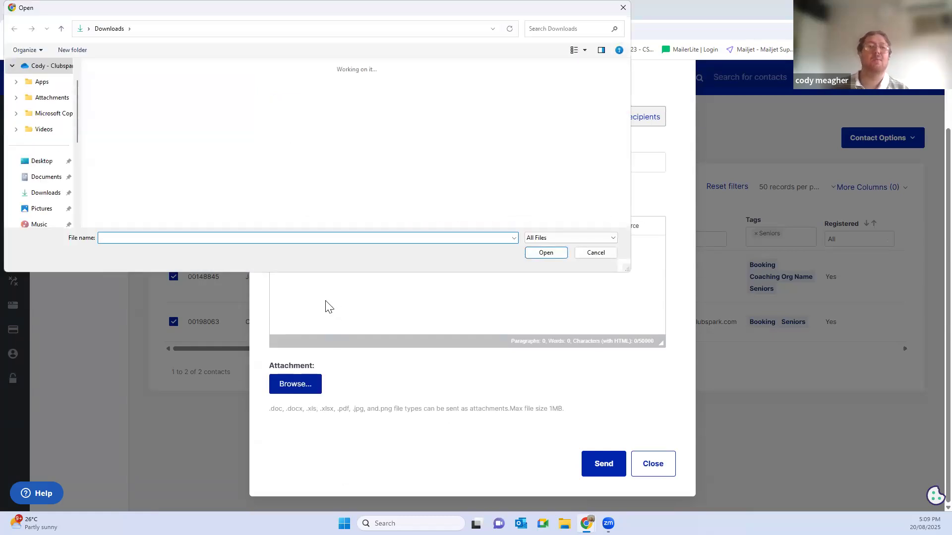
click(623, 9)
click(652, 463)
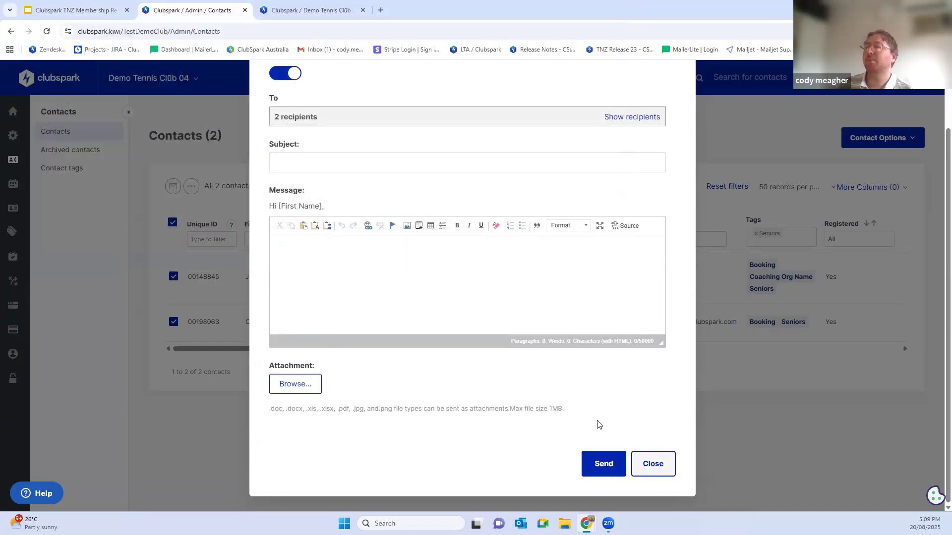
Step: Remove the Seniors tag filter and filter the contacts by Active Member status
click(756, 233)
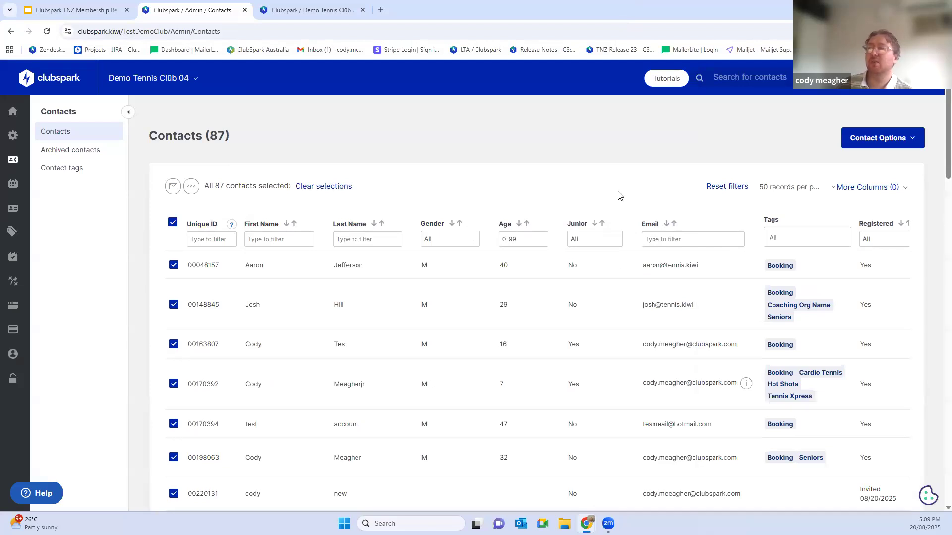
scroll(618, 195, down, 10)
scroll(587, 228, up, 5)
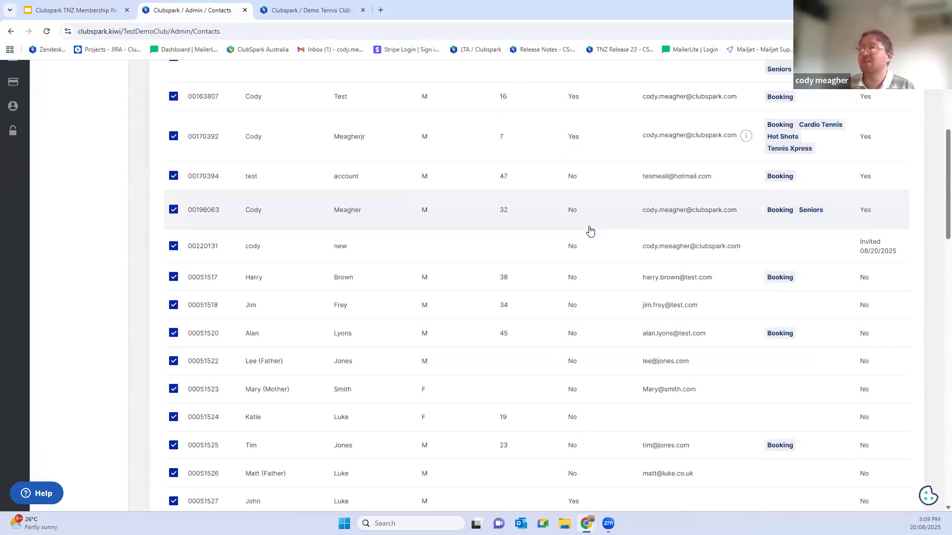
scroll(590, 230, up, 5)
key(ctrl+minus)
key(ctrl+minus)
key(ctrl+minus)
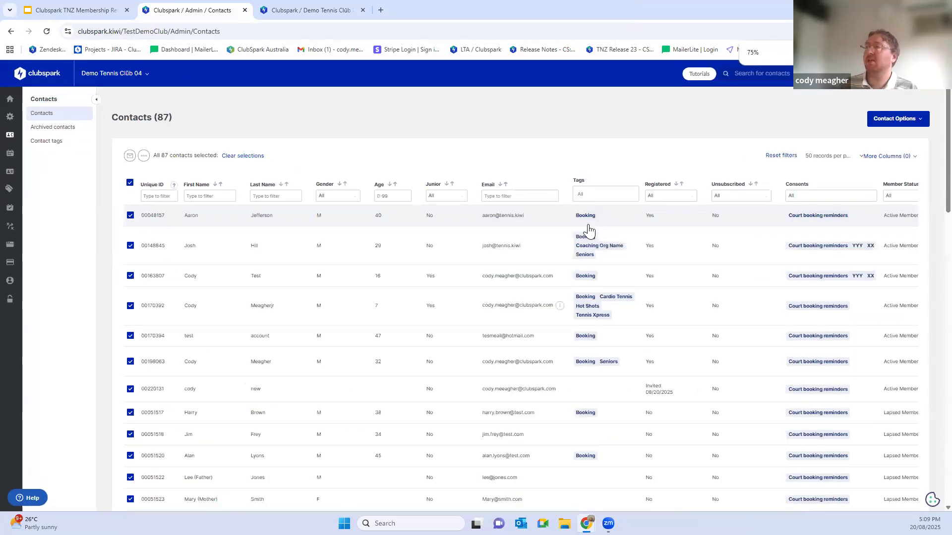
click(897, 196)
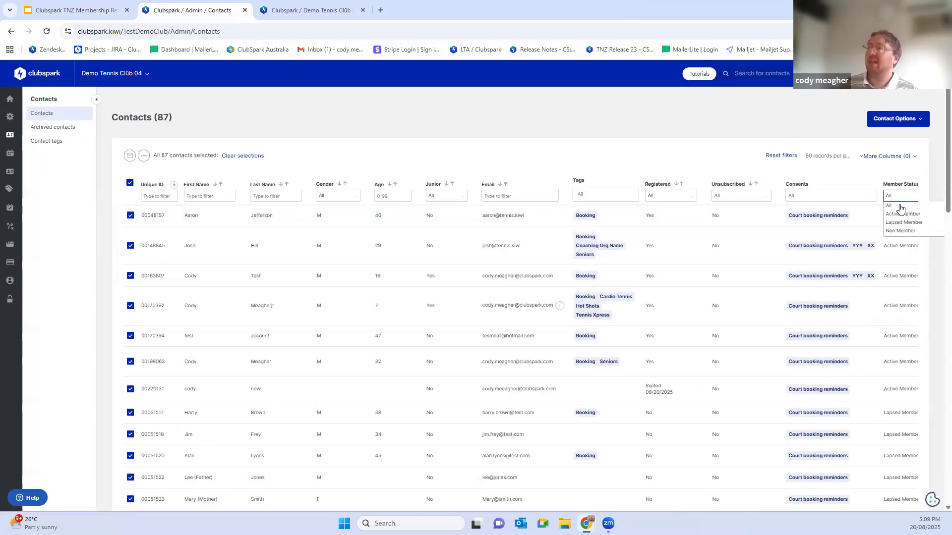
click(901, 214)
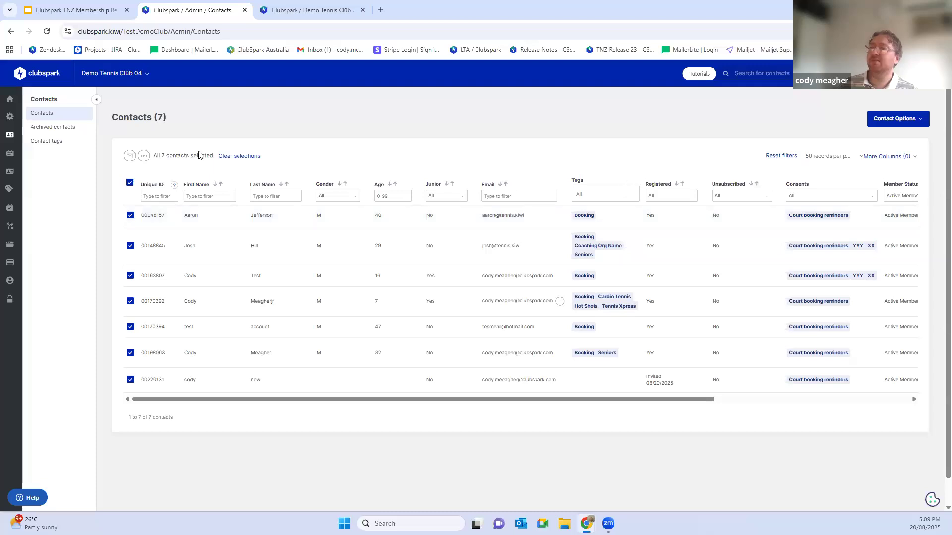
Step: Check the email form for the selected active members with unregistered contacts included, closing it without sending
key(ctrl+plus)
key(ctrl+plus)
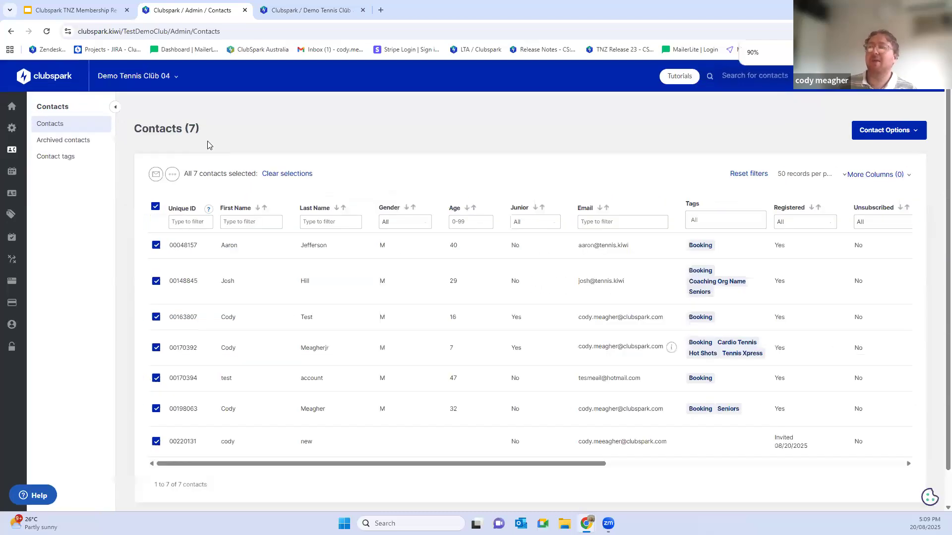
click(155, 174)
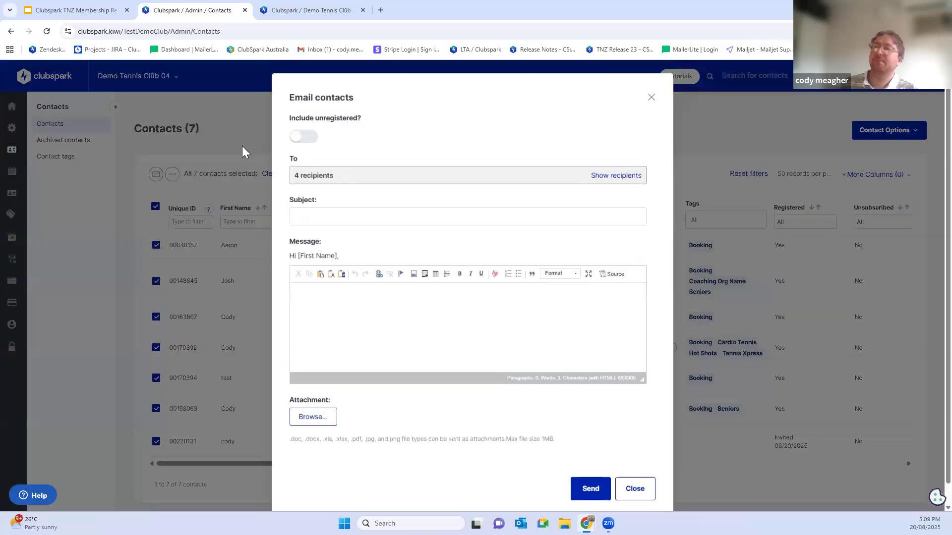
click(312, 142)
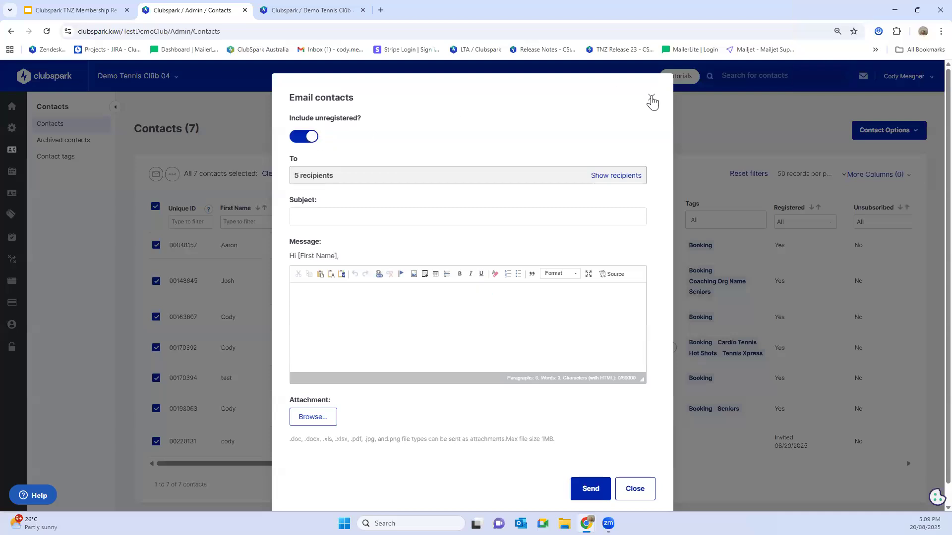
click(652, 99)
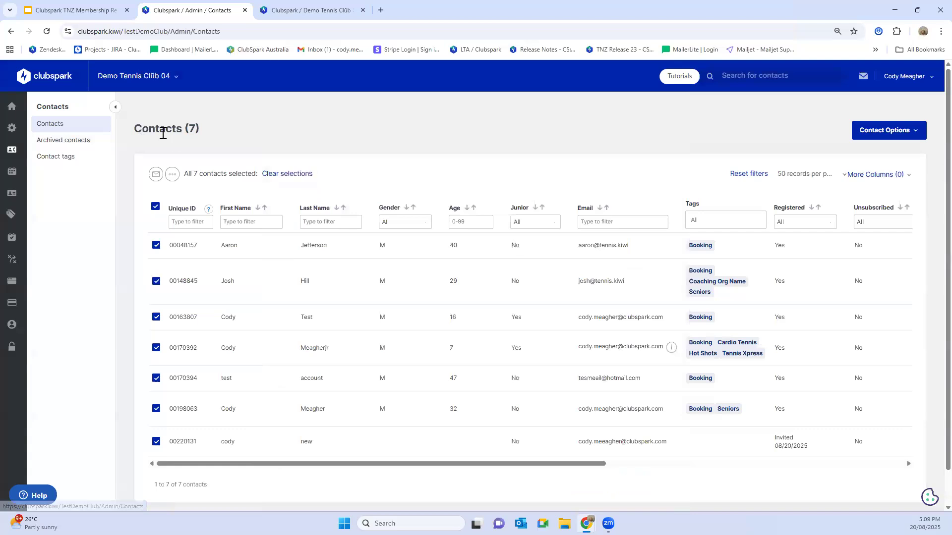